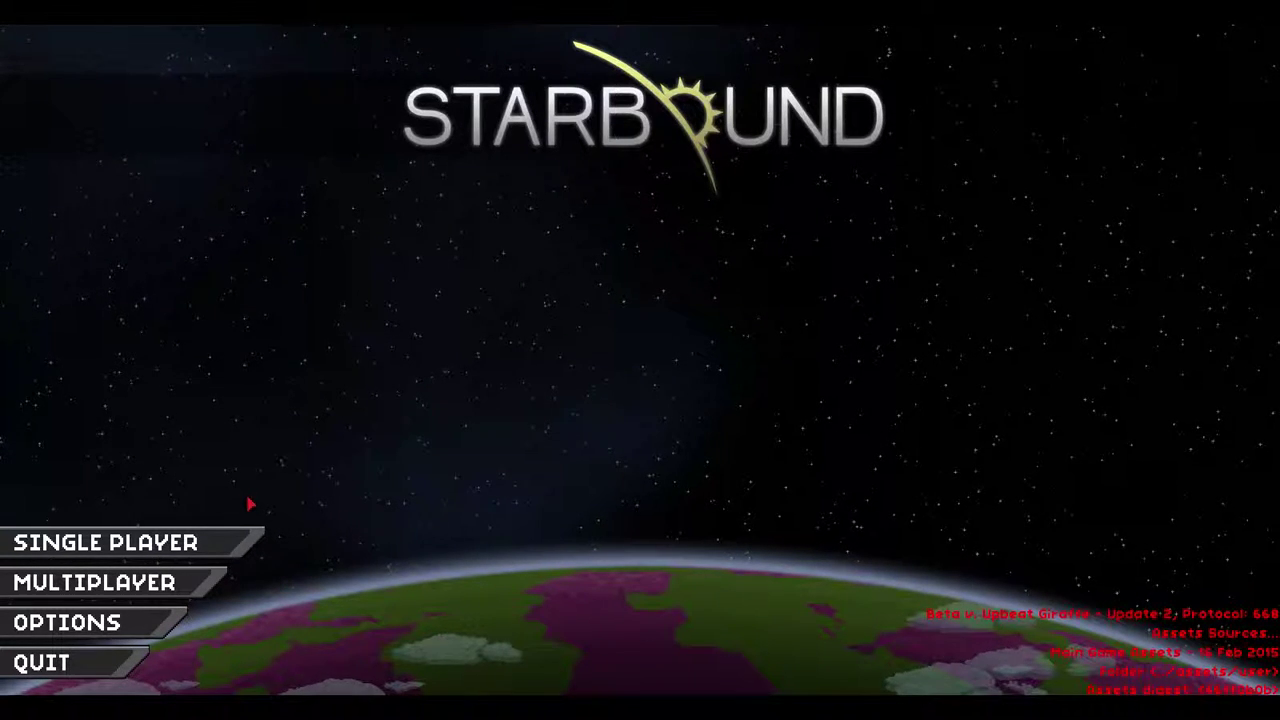
Load the saved casual-mode Jet-Guzzler character into a single-player game.
click(232, 541)
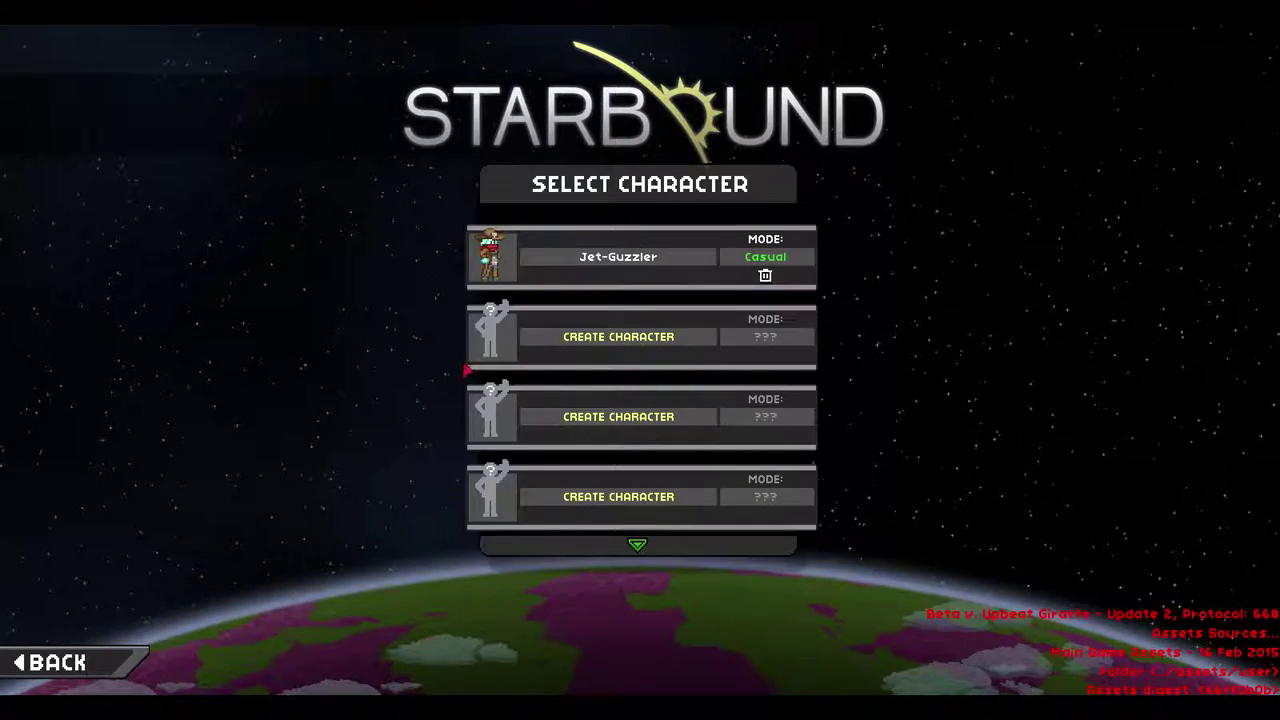
click(588, 271)
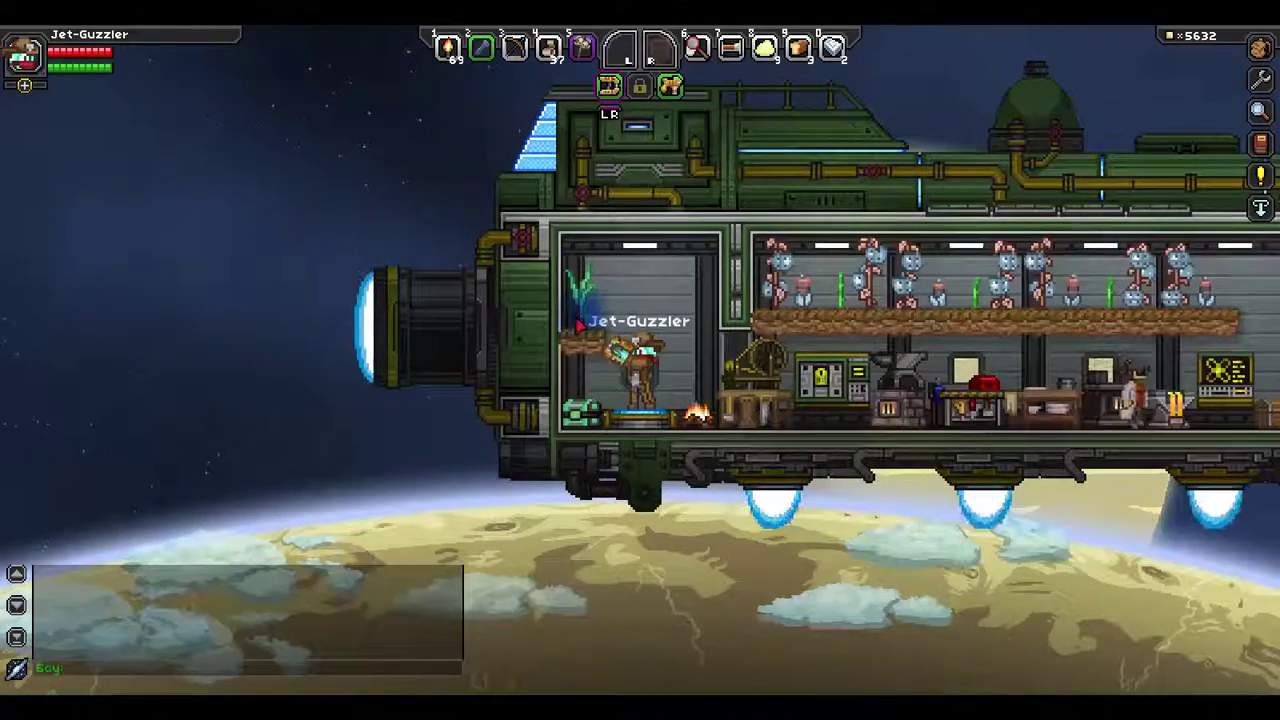
key(space)
key(space)
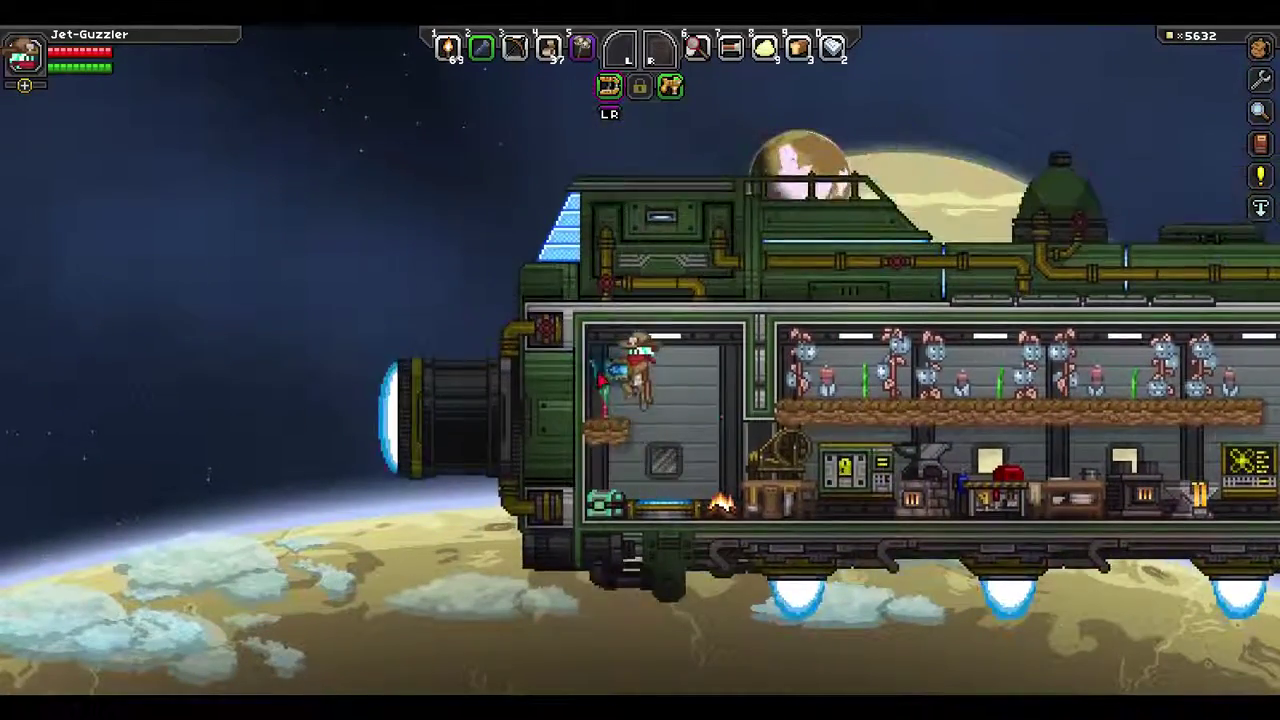
key(space)
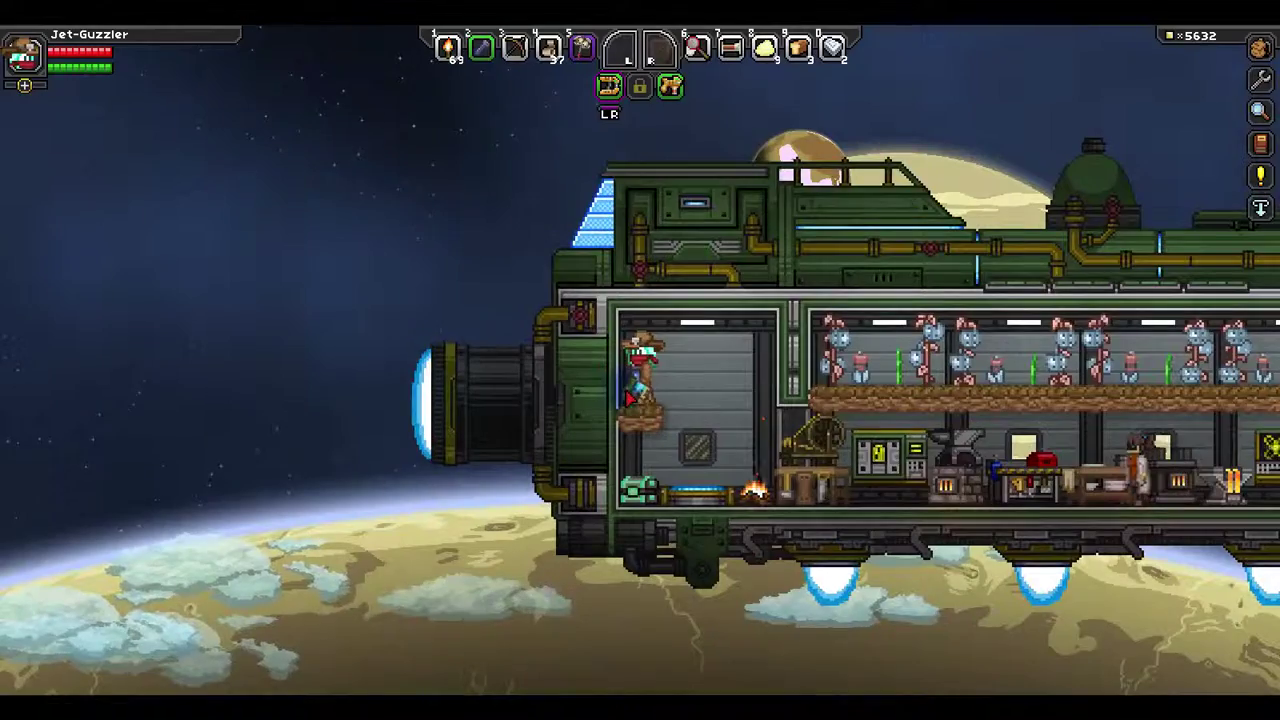
key(d)
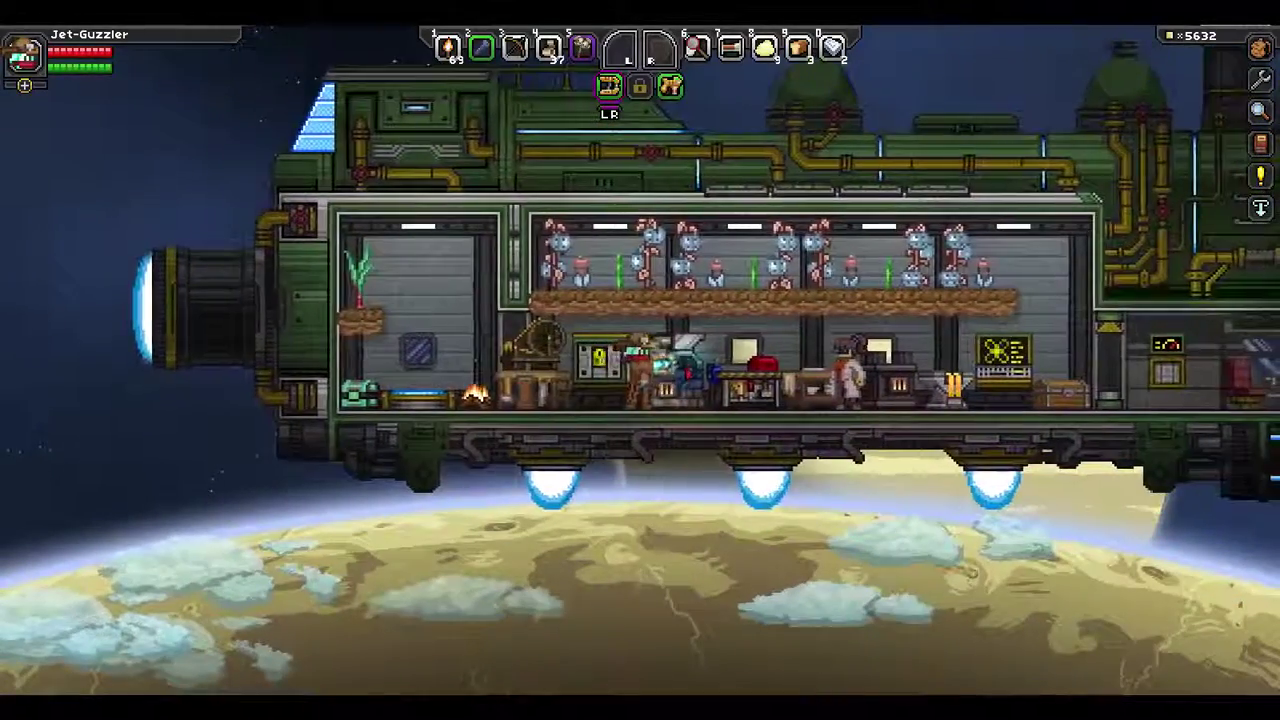
key(d)
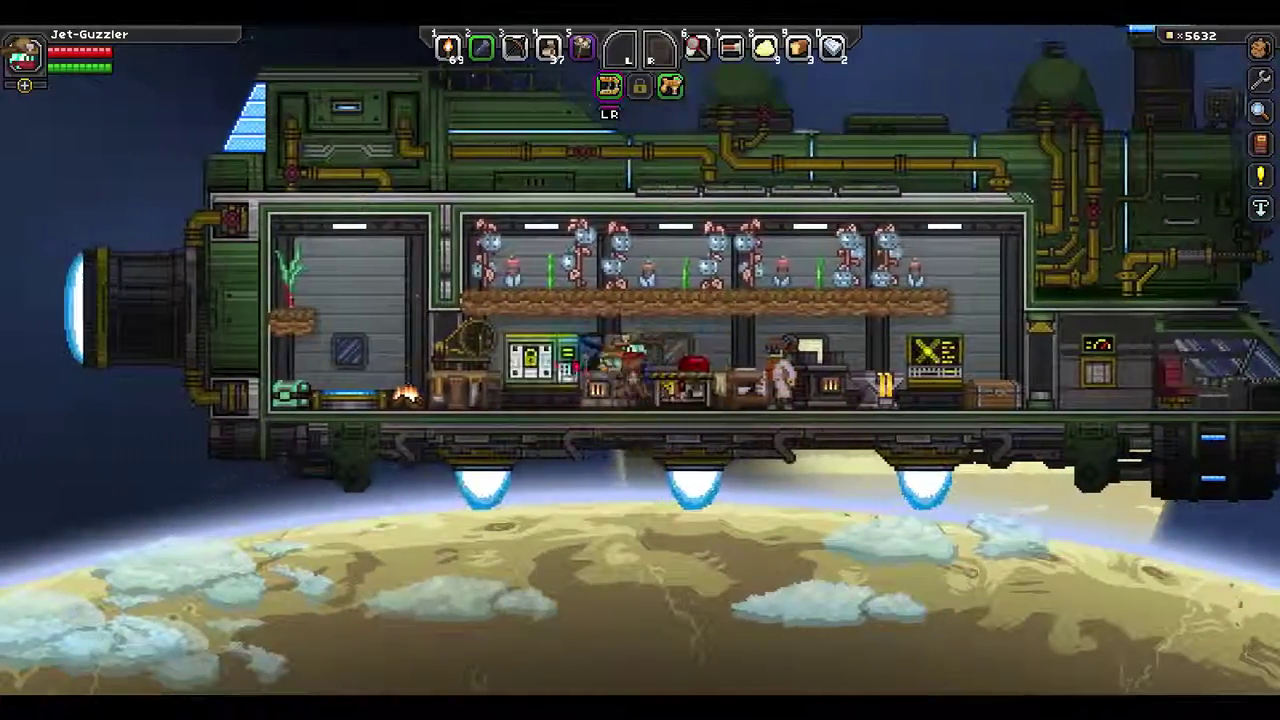
key(a)
key(e)
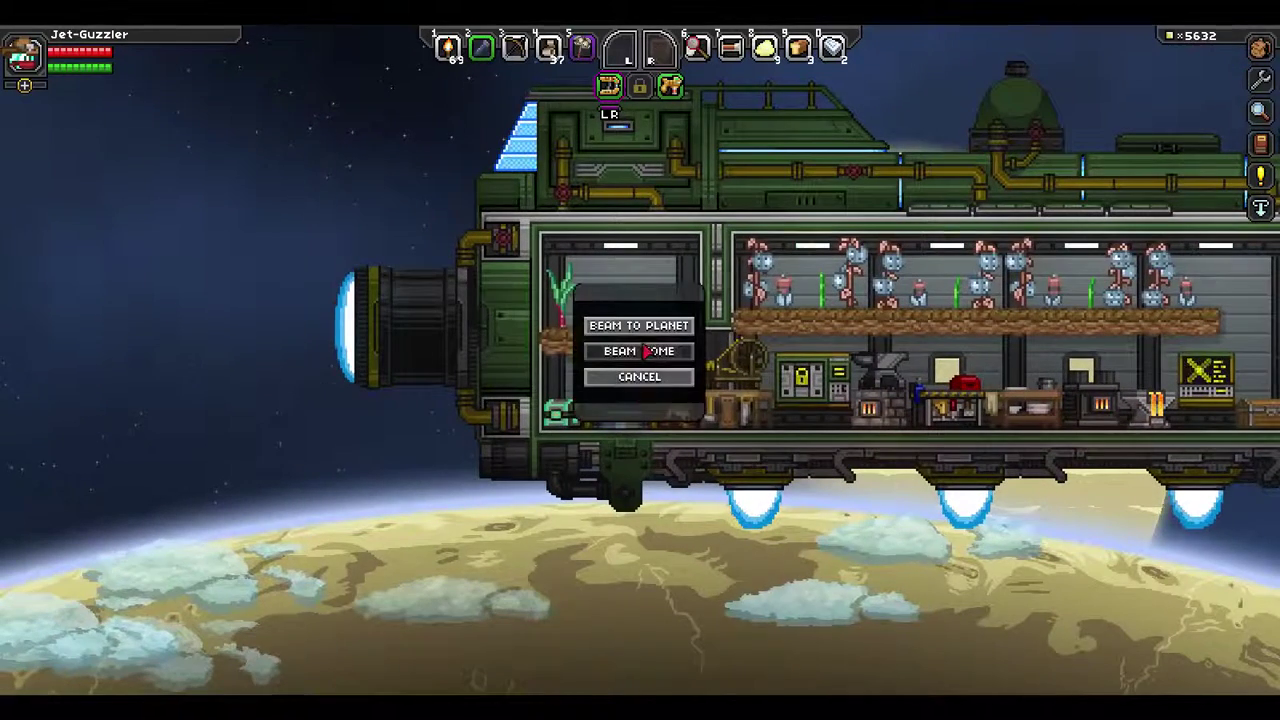
click(650, 349)
key(i)
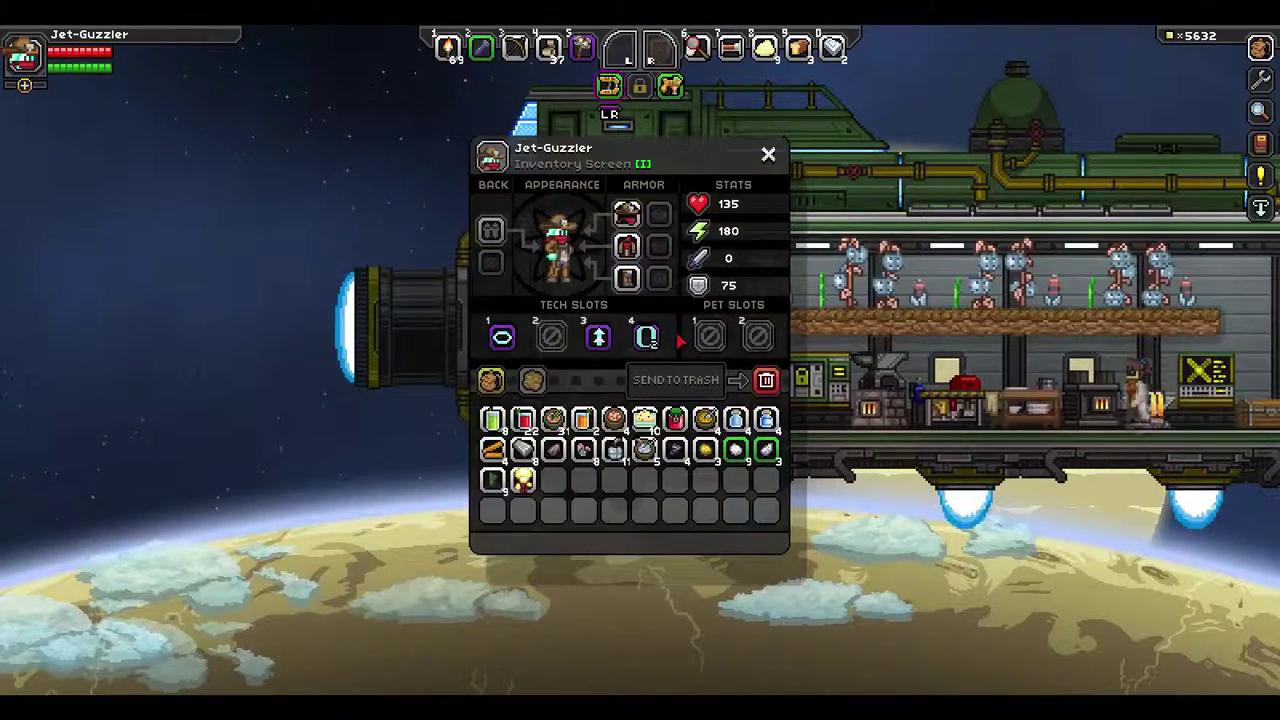
key(i)
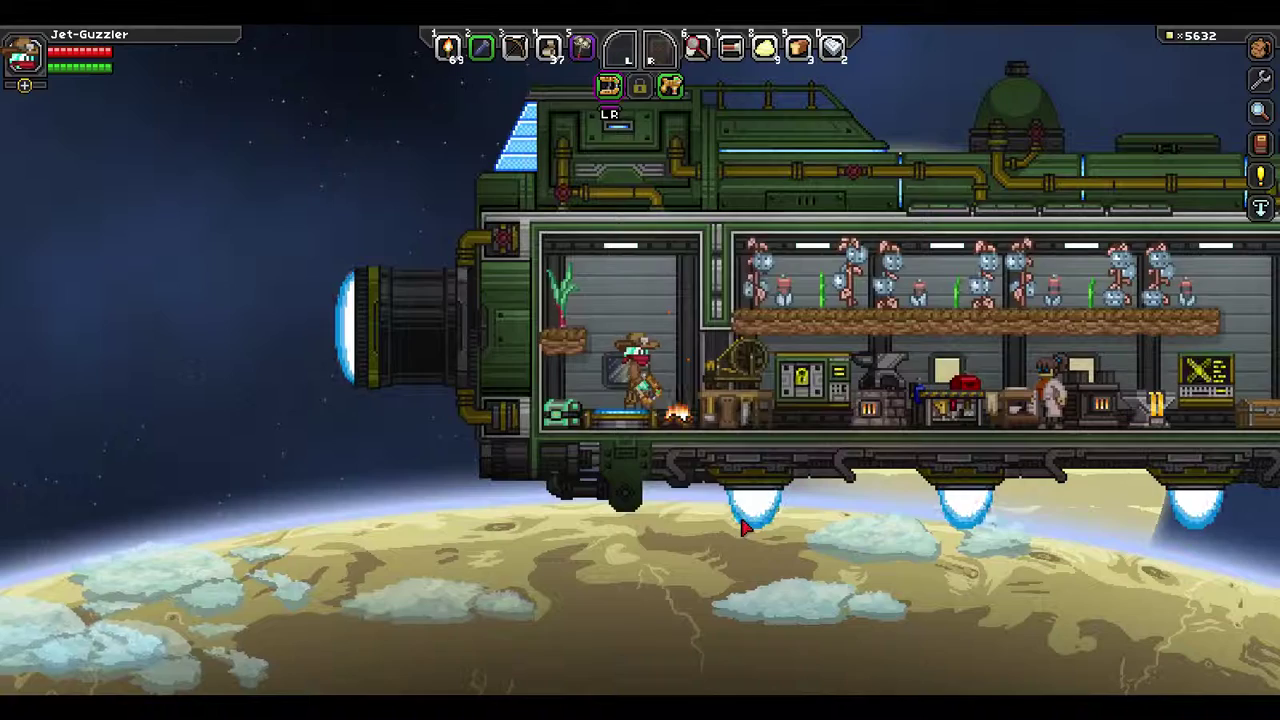
Smelt four platinum bars at the stone furnace.
key(d)
key(e)
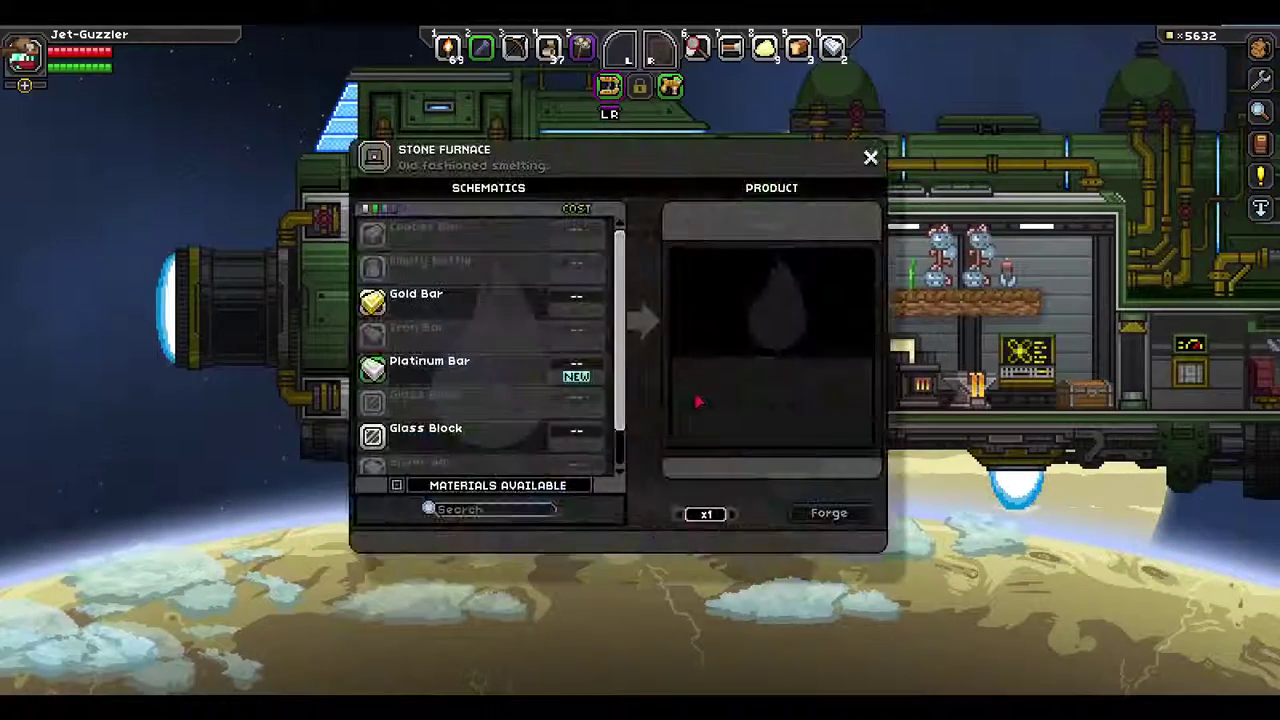
click(492, 367)
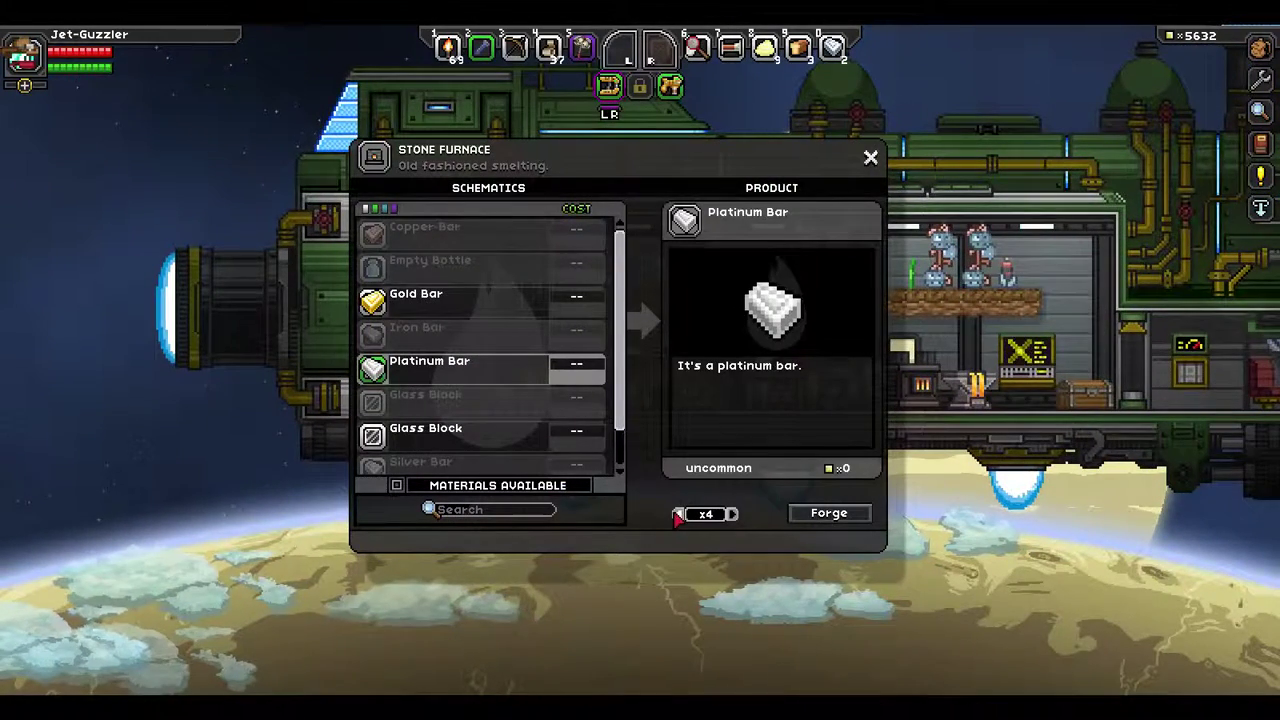
click(812, 516)
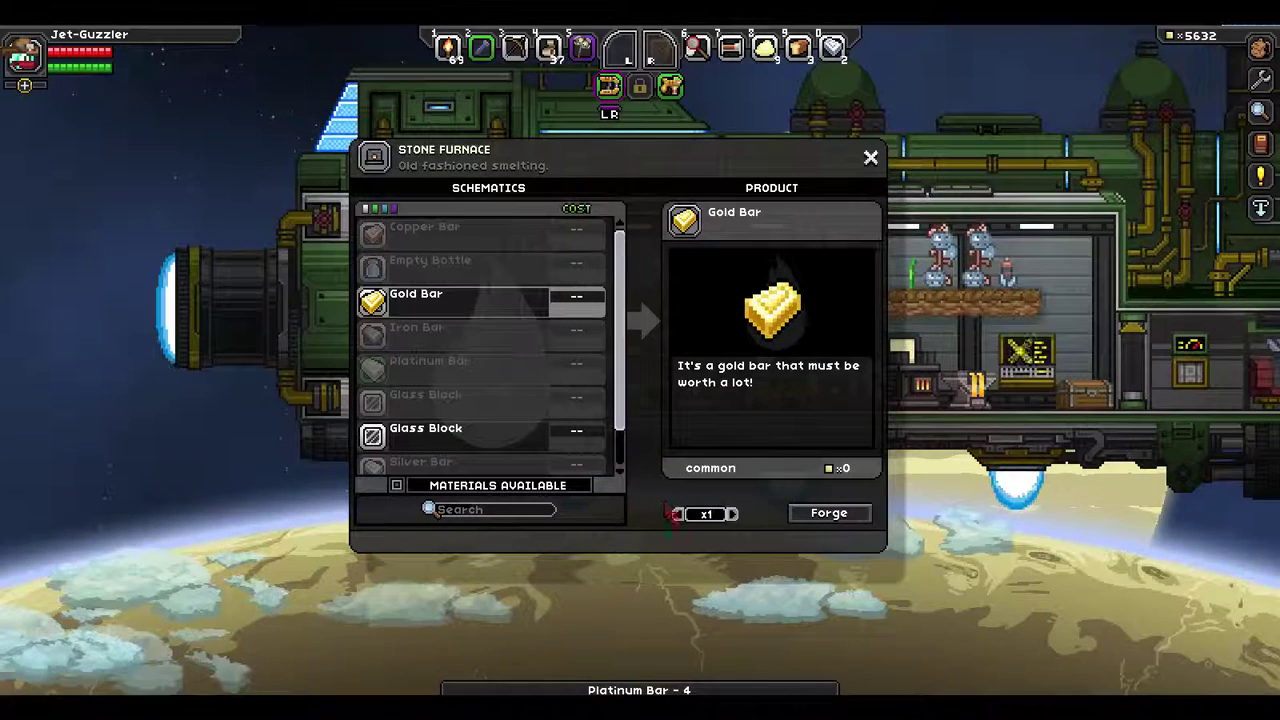
Smelt a gold bar, forty glass blocks and a titanium bar.
click(834, 518)
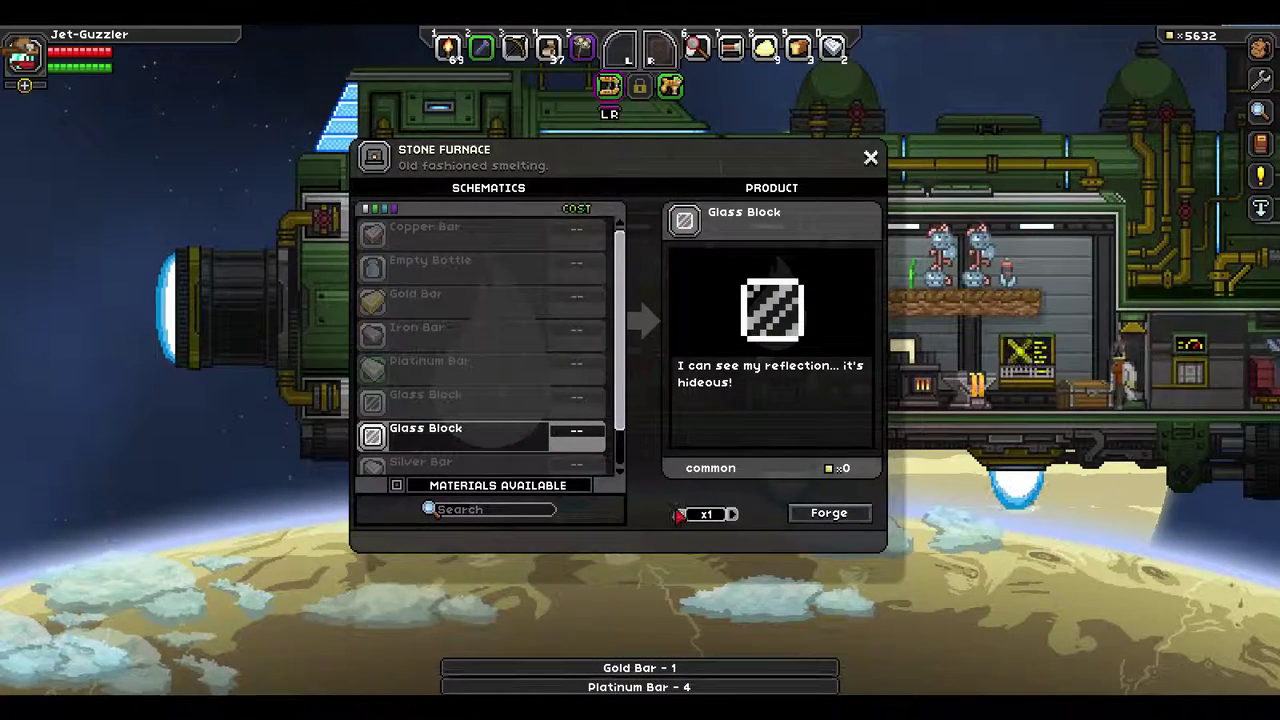
click(800, 516)
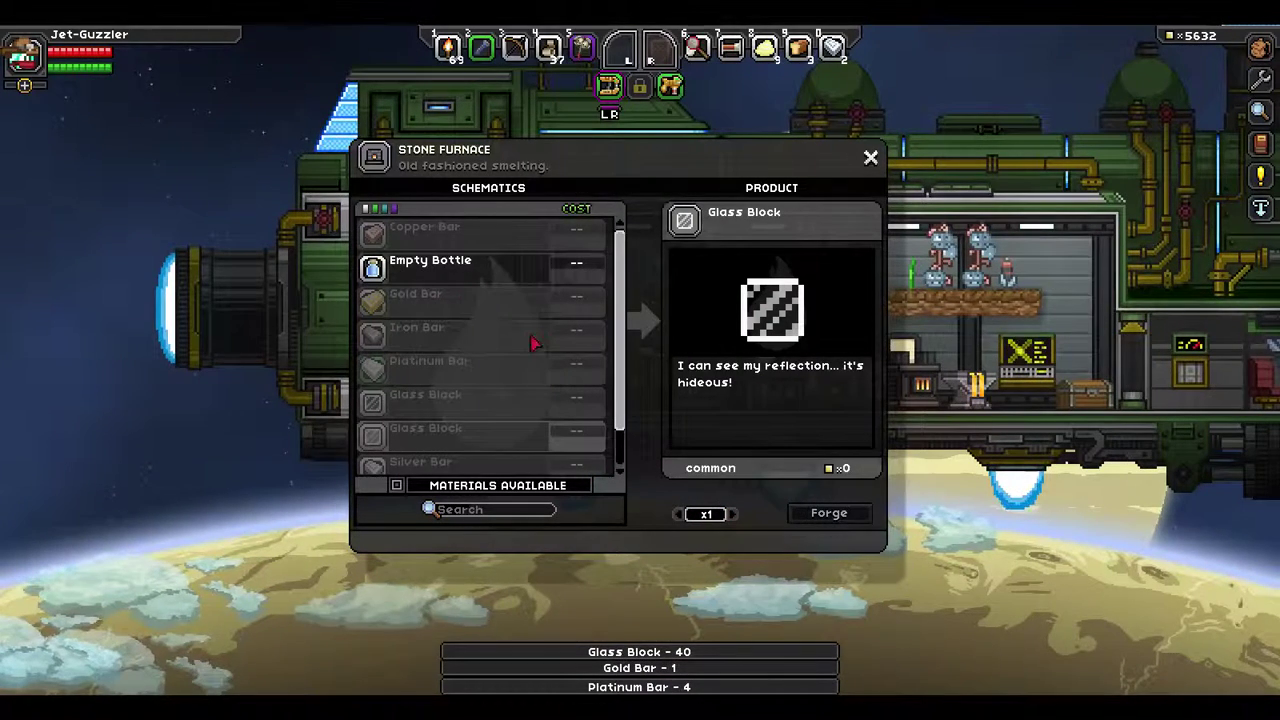
scroll(540, 440, down, 1)
click(540, 458)
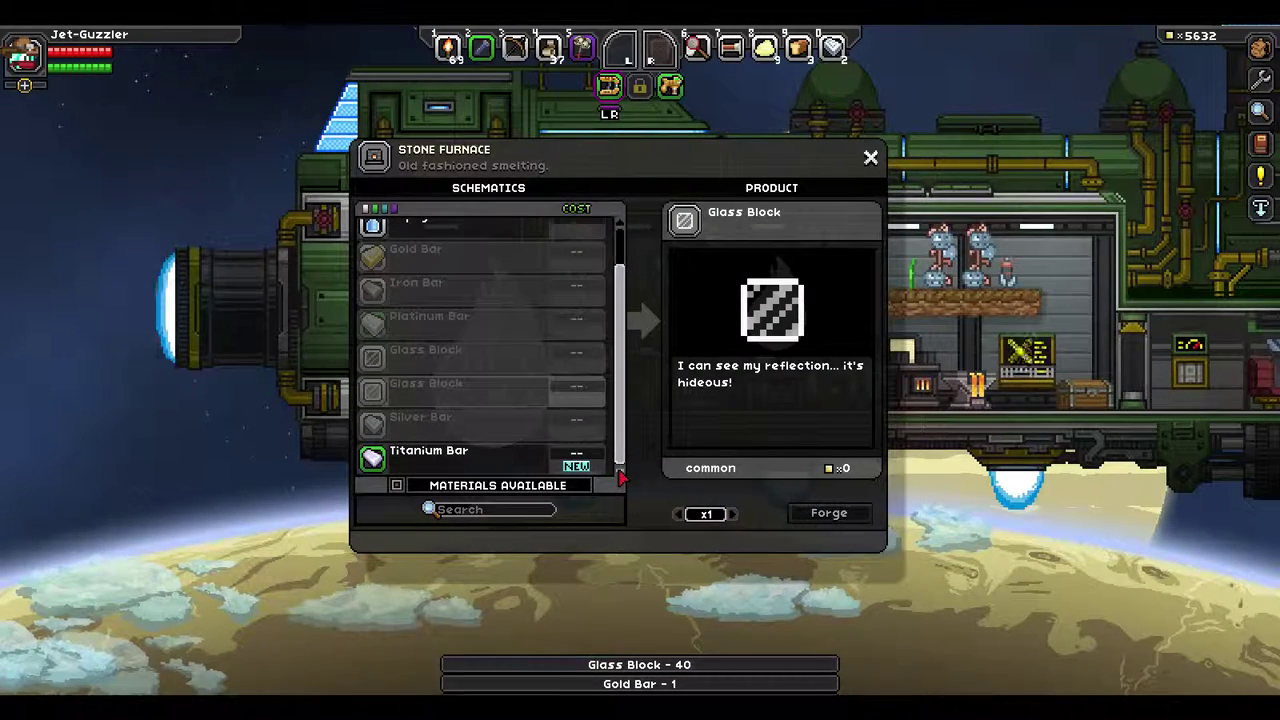
click(815, 518)
Take the gold ore out of the ship locker.
key(Escape)
key(d)
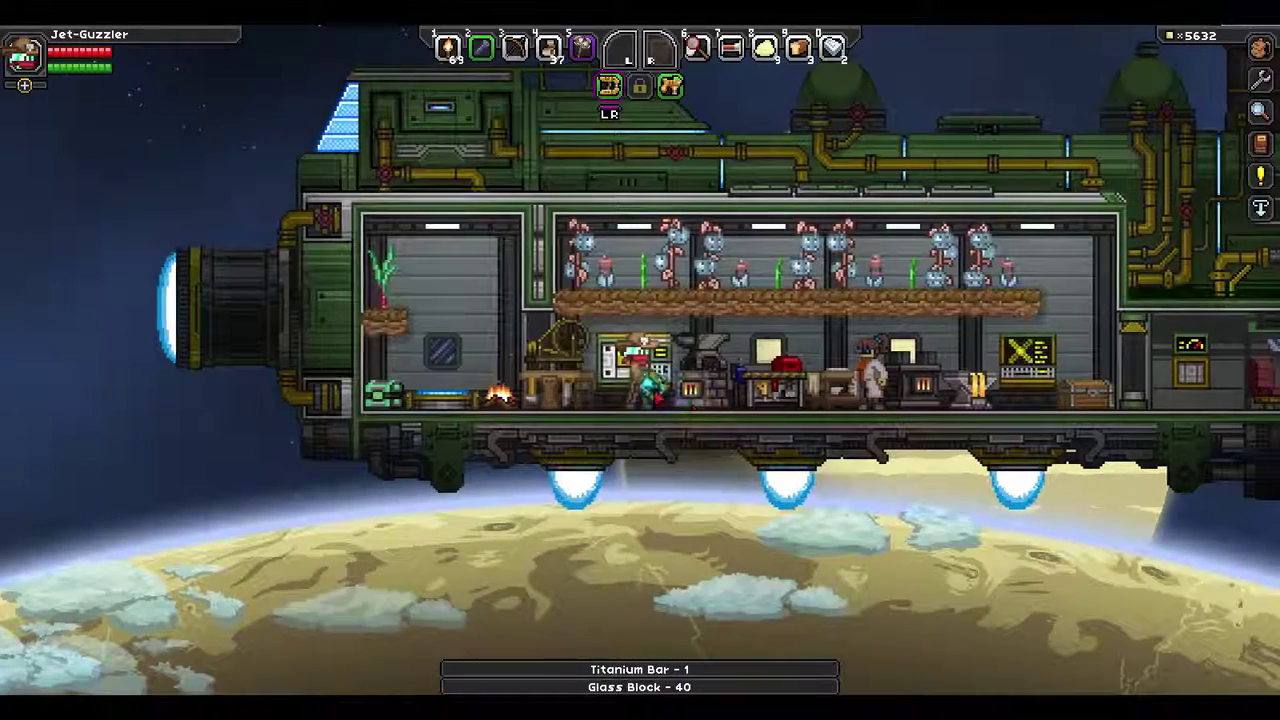
key(e)
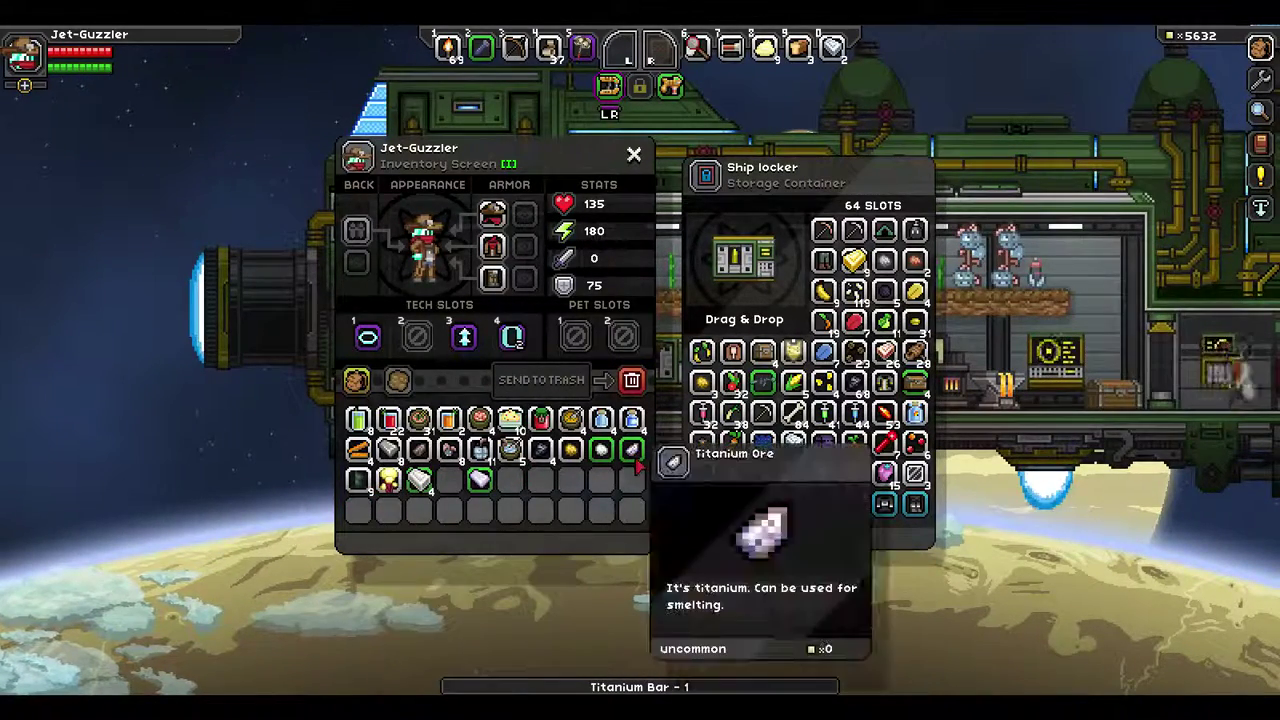
shift+click(570, 450)
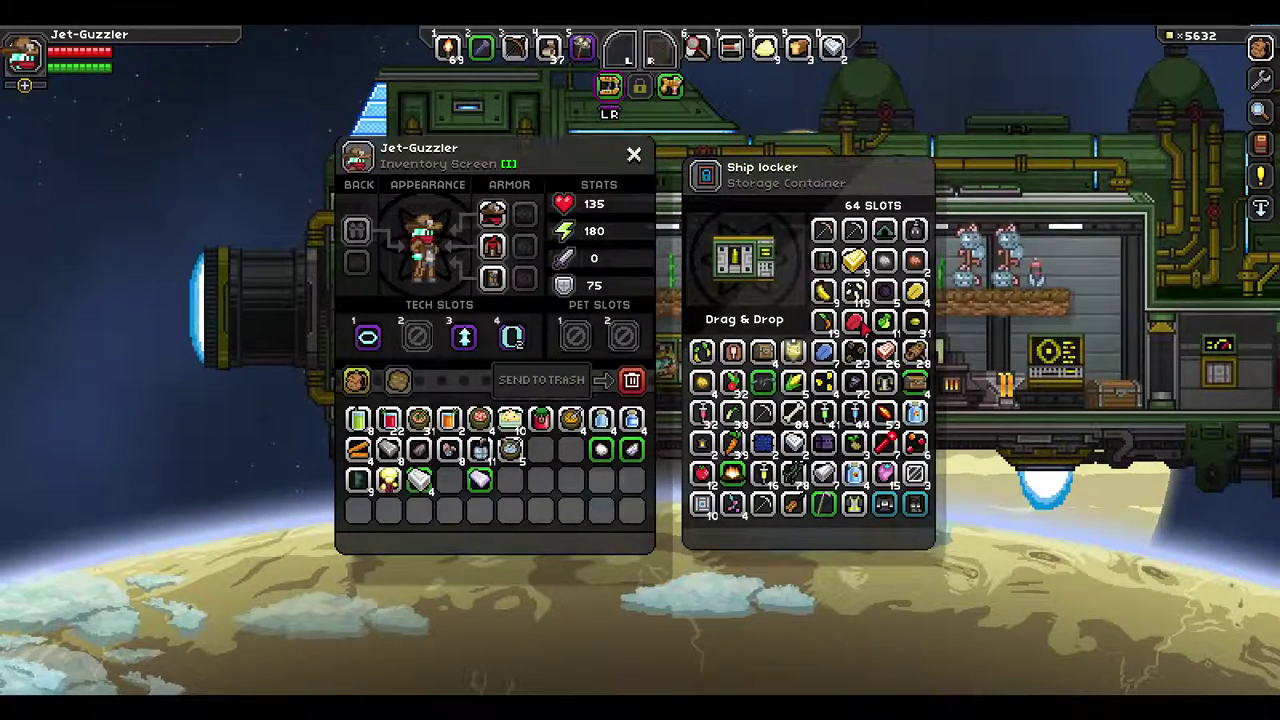
click(702, 382)
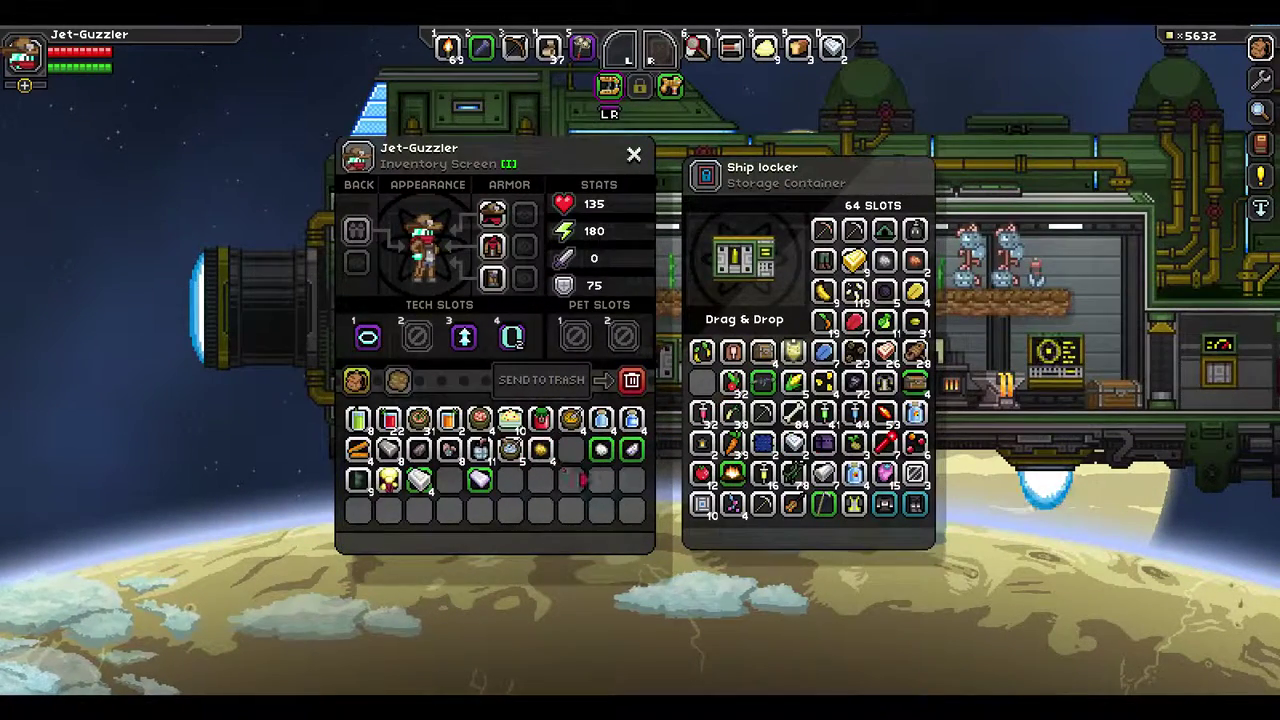
Smelt the gold ore into a Gold Bar at the furnace.
key(Escape)
key(d)
key(e)
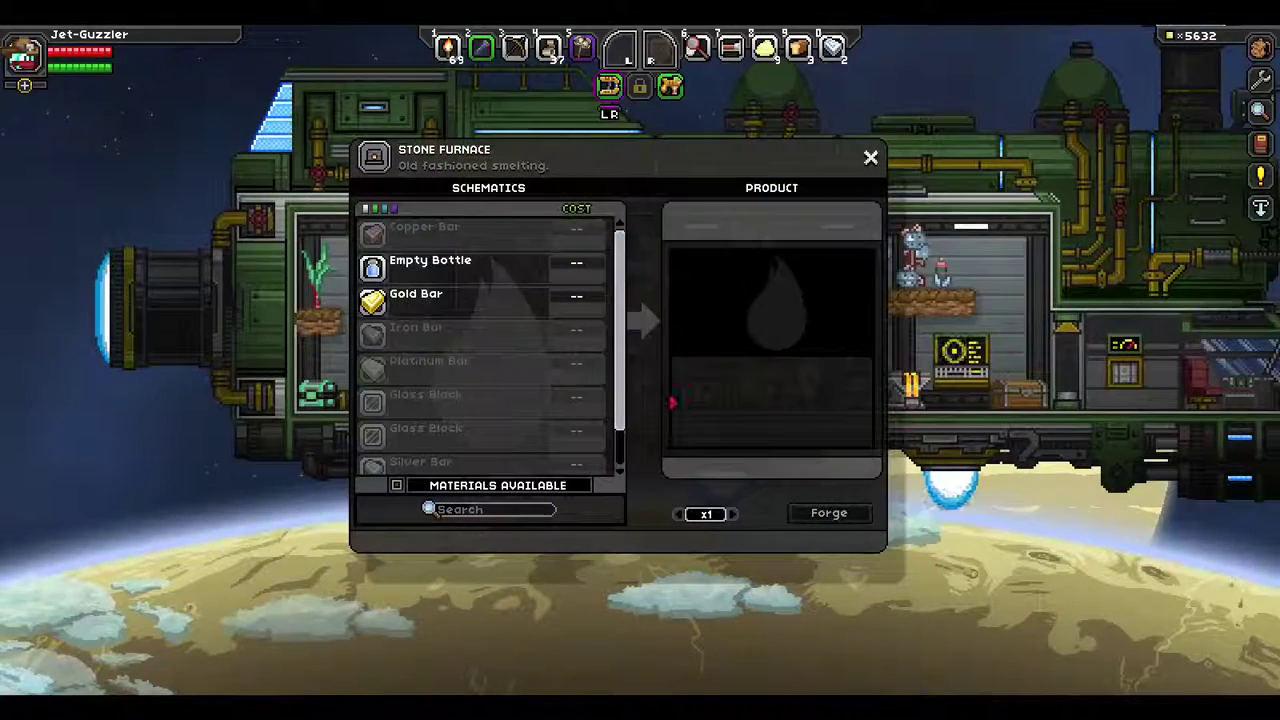
click(485, 300)
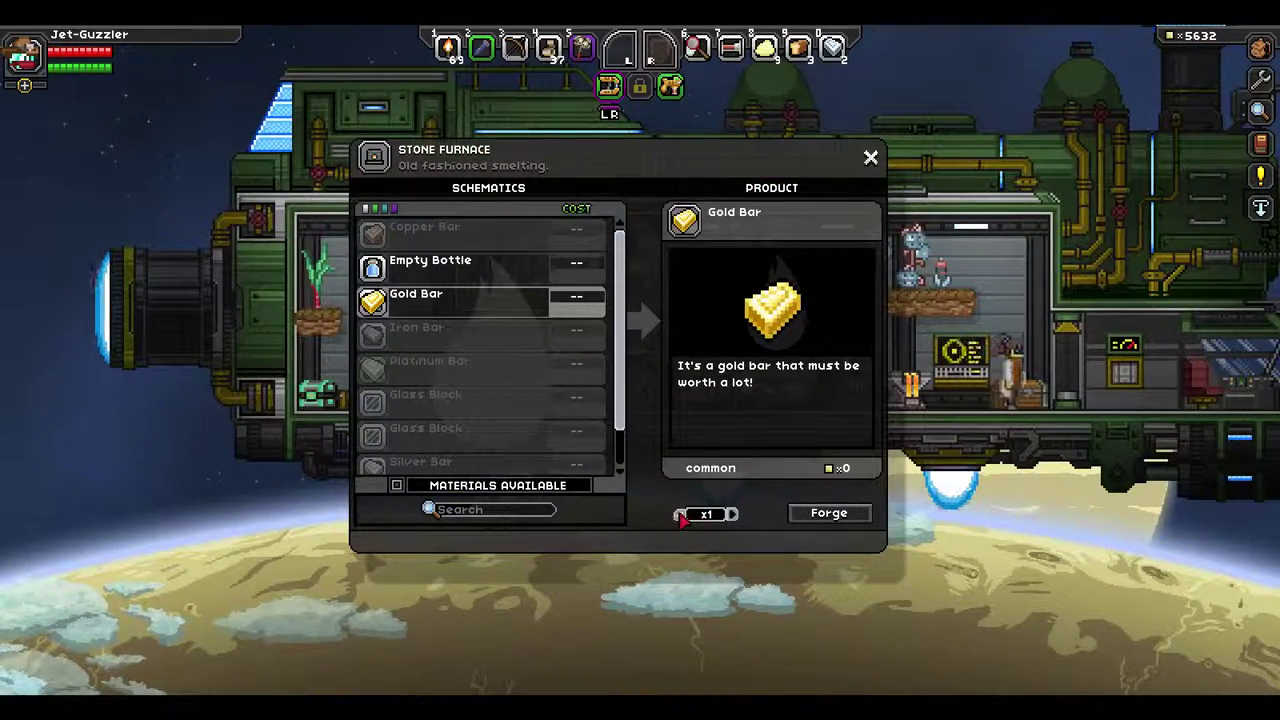
click(829, 513)
Put the Gold Bar into the ship locker and shuffle the Titanium Ore between locker and inventory.
key(Escape)
key(a)
key(e)
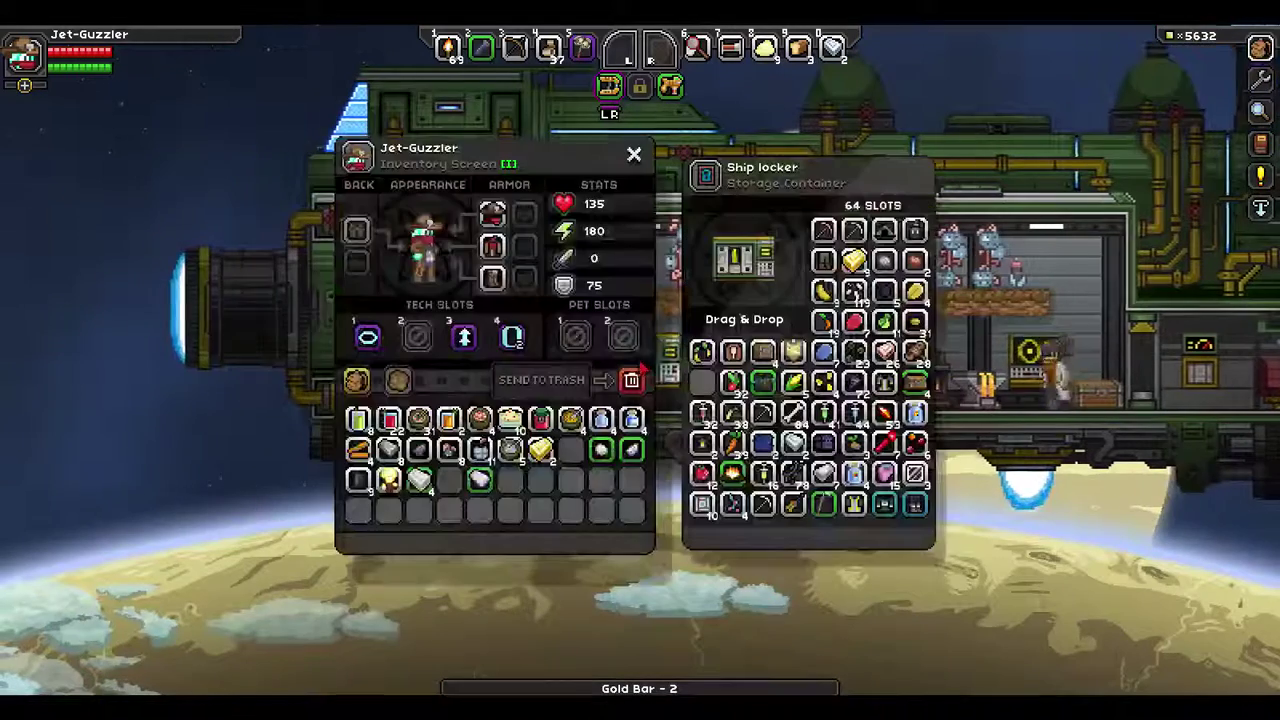
shift+click(540, 450)
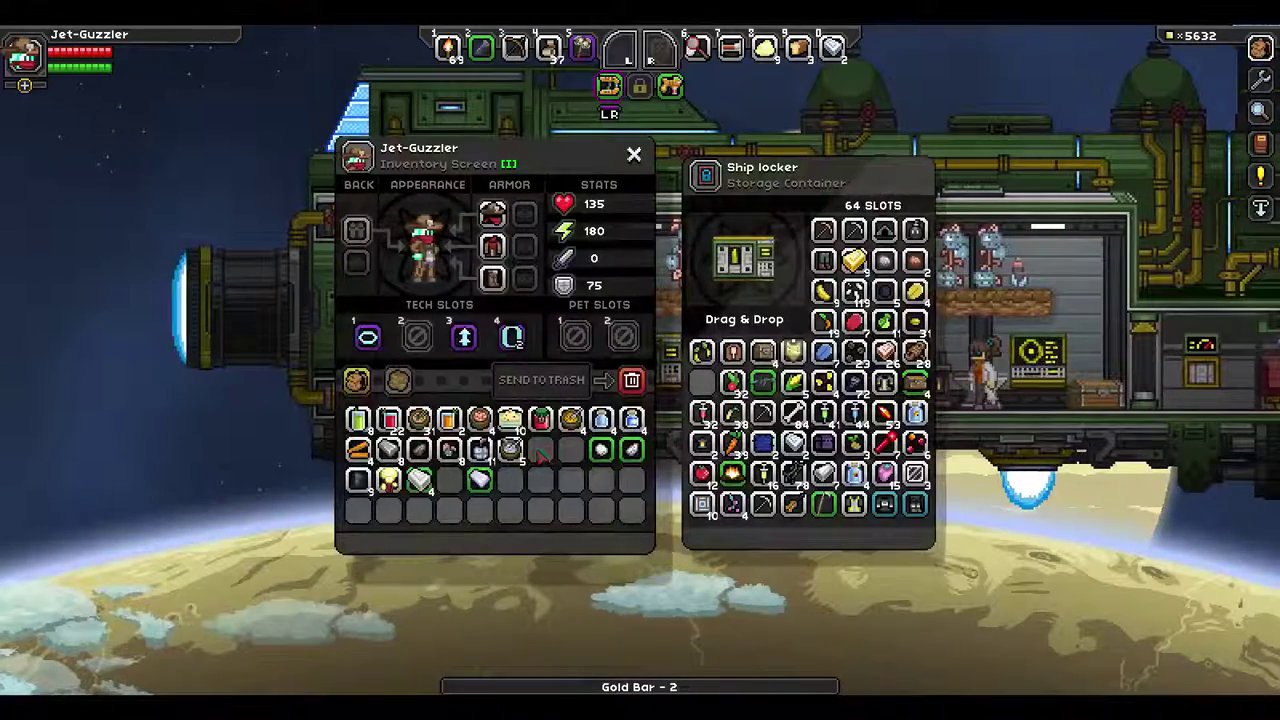
shift+click(634, 452)
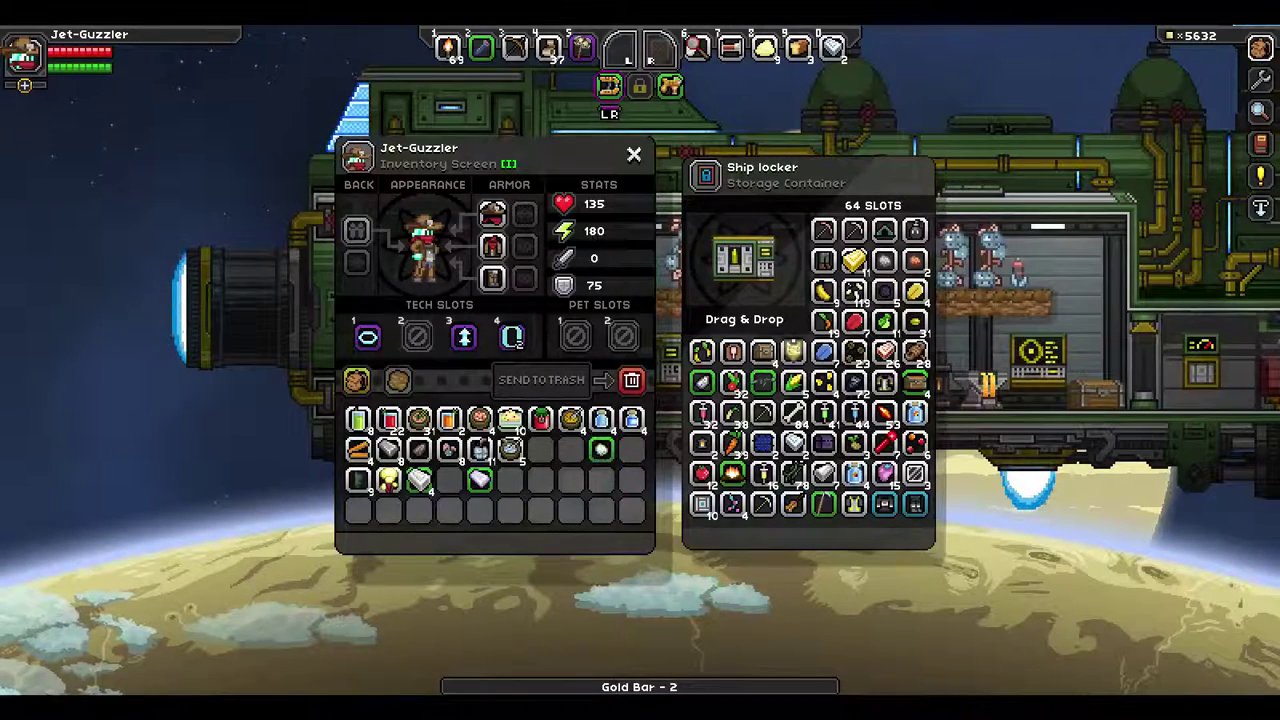
shift+click(702, 381)
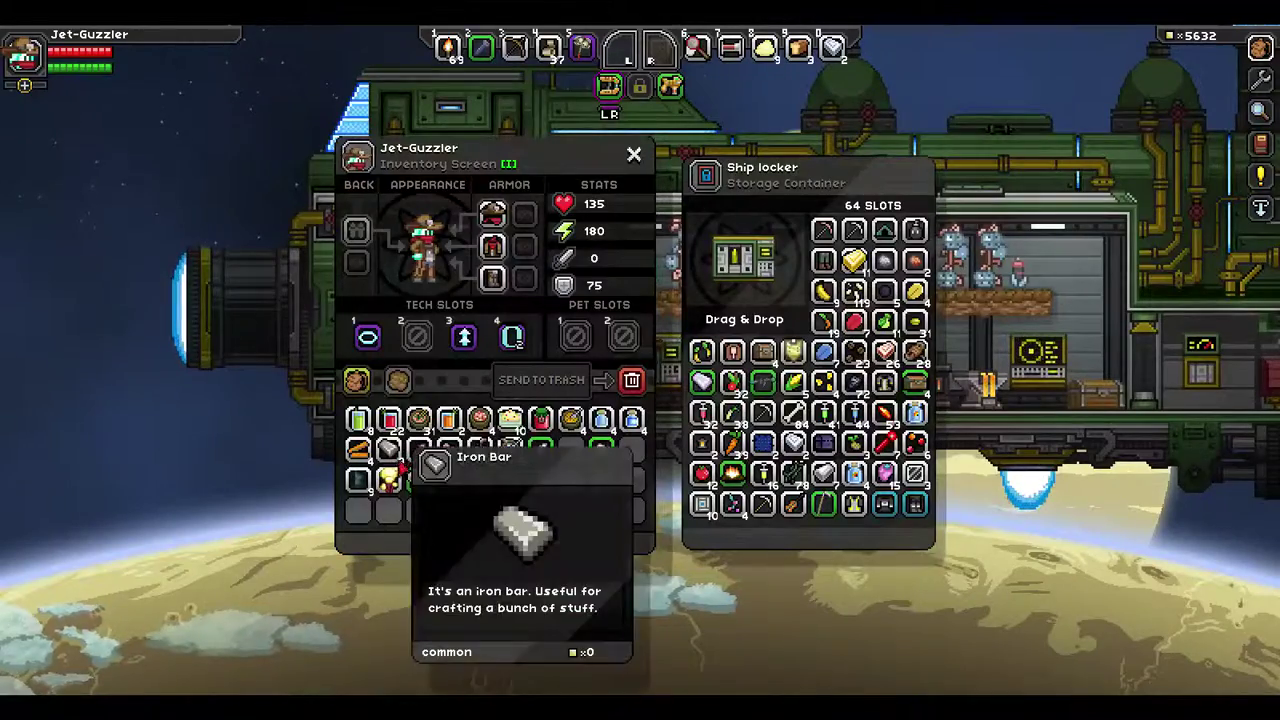
Walk right through the ship and check the large old chest.
key(Escape)
key(d)
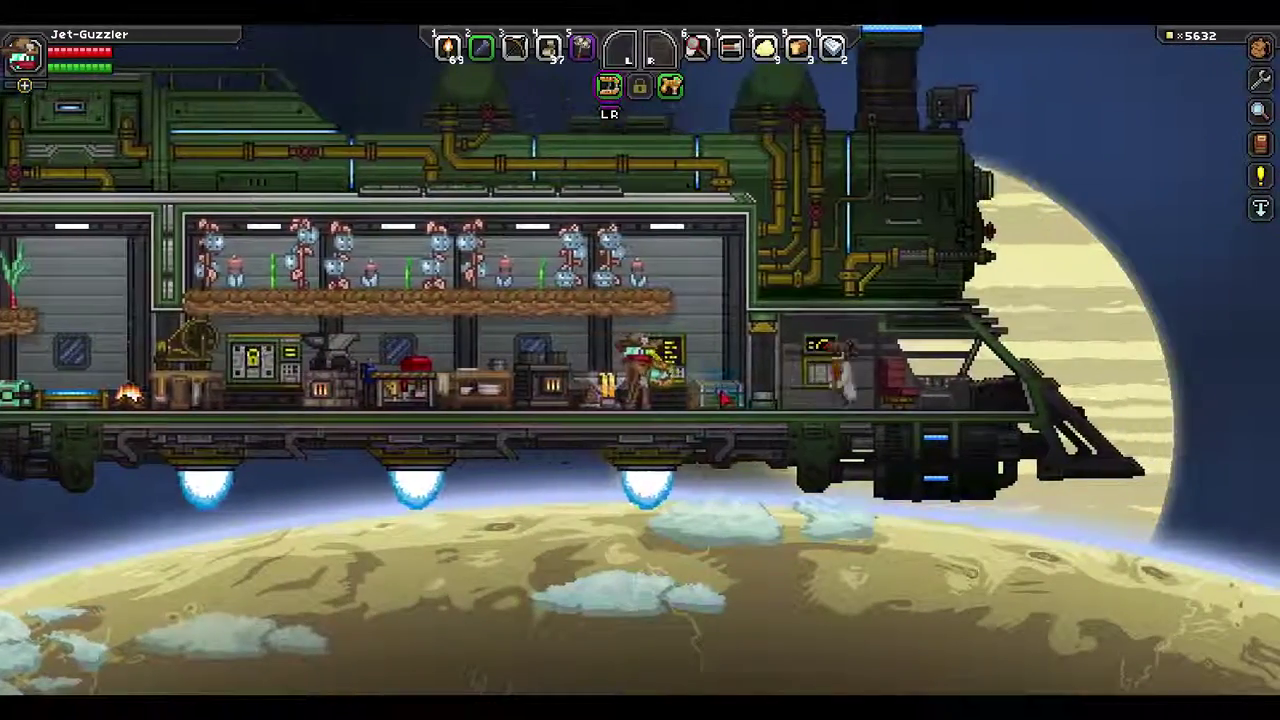
click(724, 397)
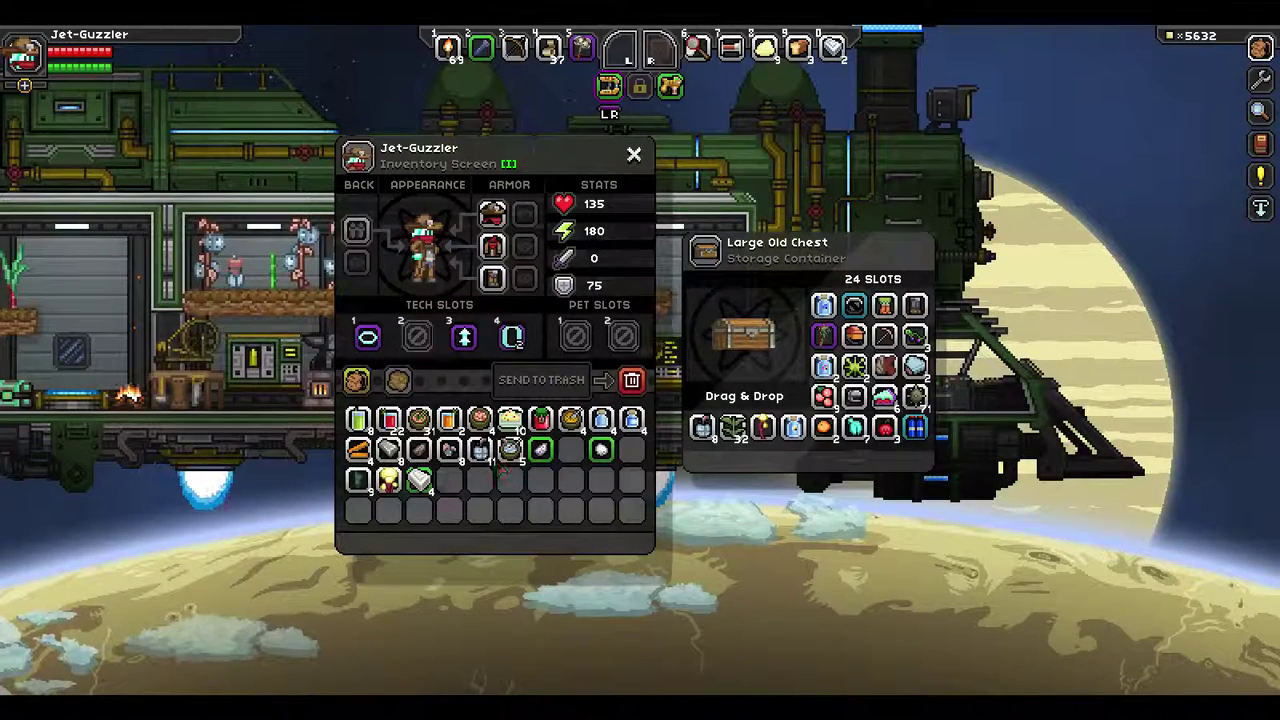
key(Escape)
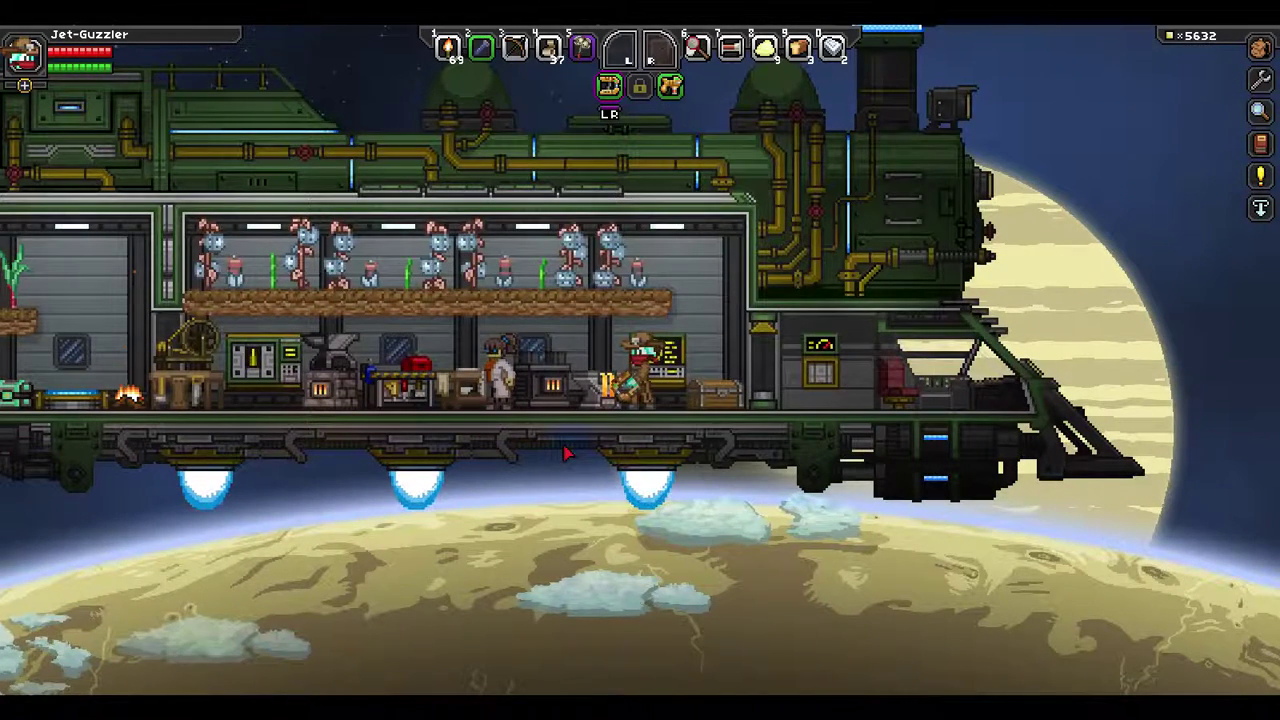
Head to the leftmost ship room and bring up the inventory with I.
key(a)
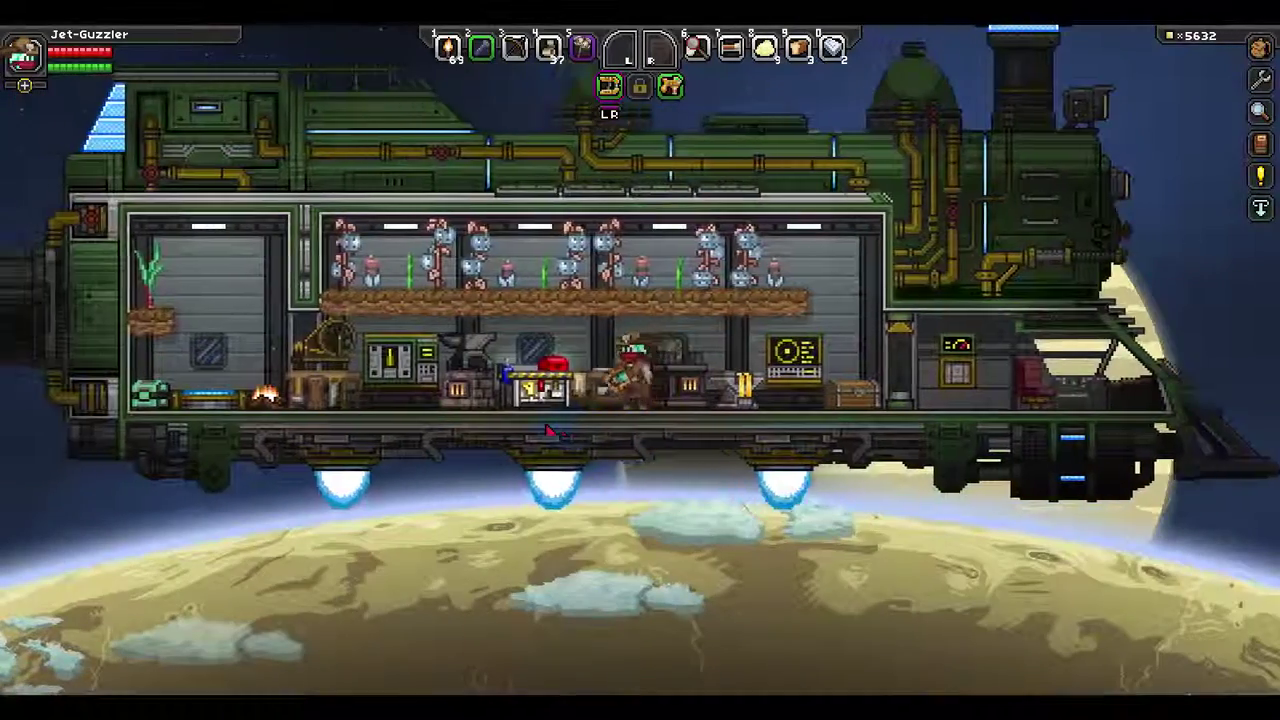
key(a)
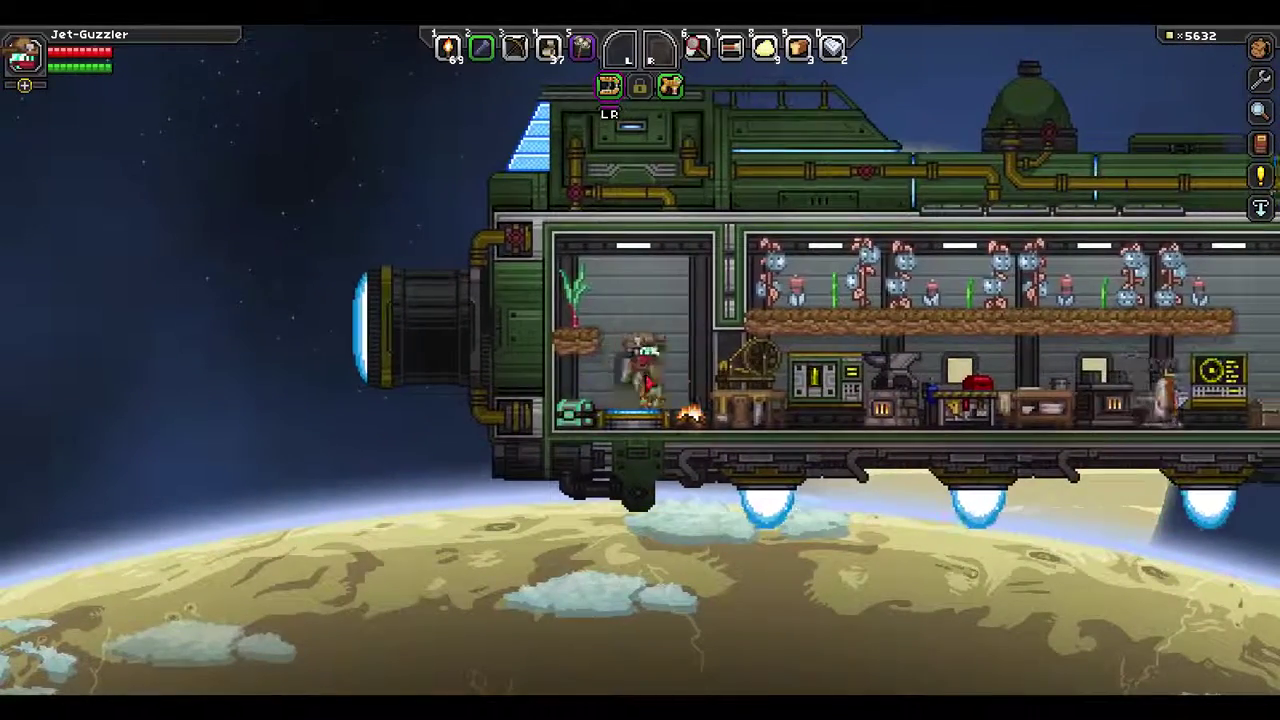
key(Escape)
key(Escape)
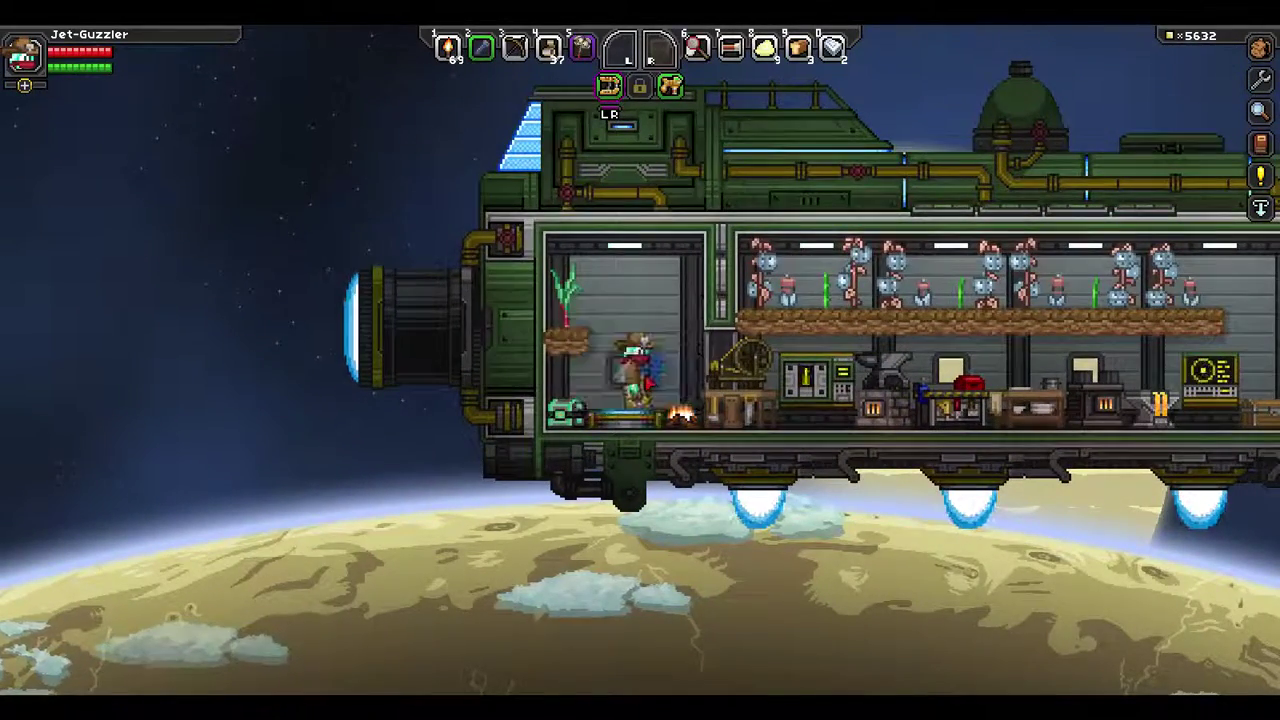
key(i)
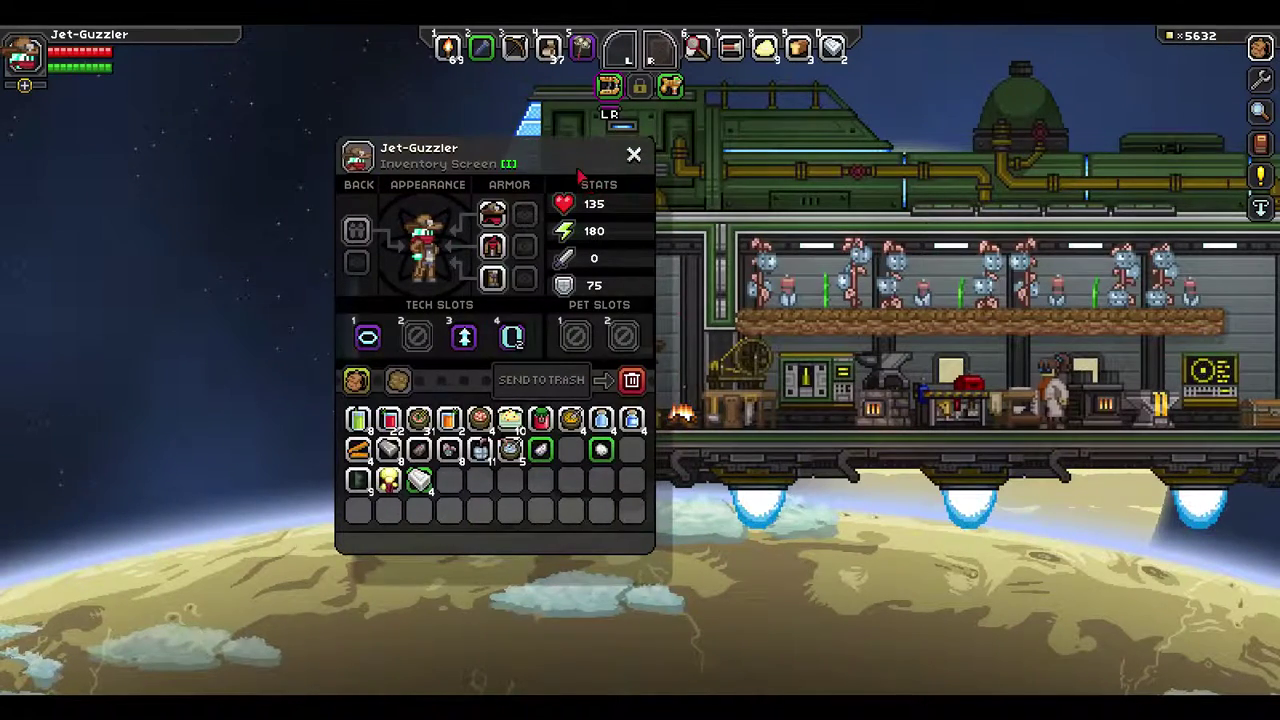
Move the inventory window aside and pick up the 283-count dirt stack from the materials bag.
drag(580, 176, 403, 153)
click(222, 357)
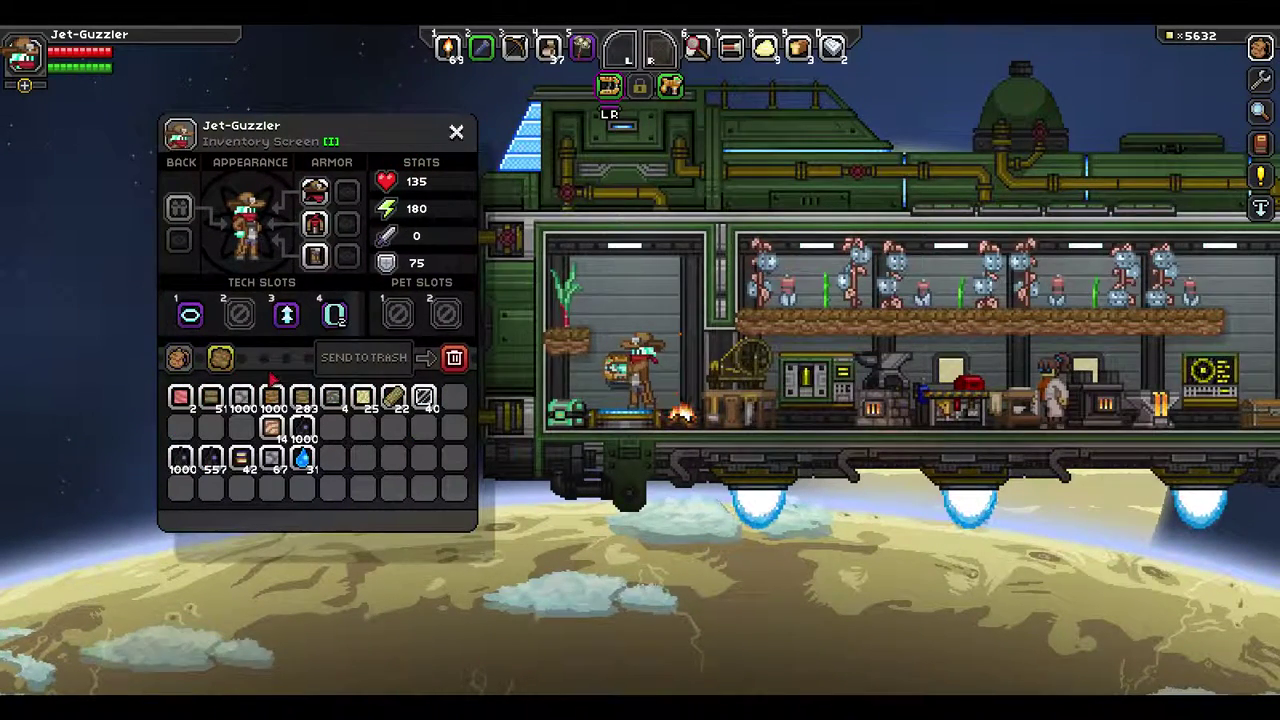
click(302, 397)
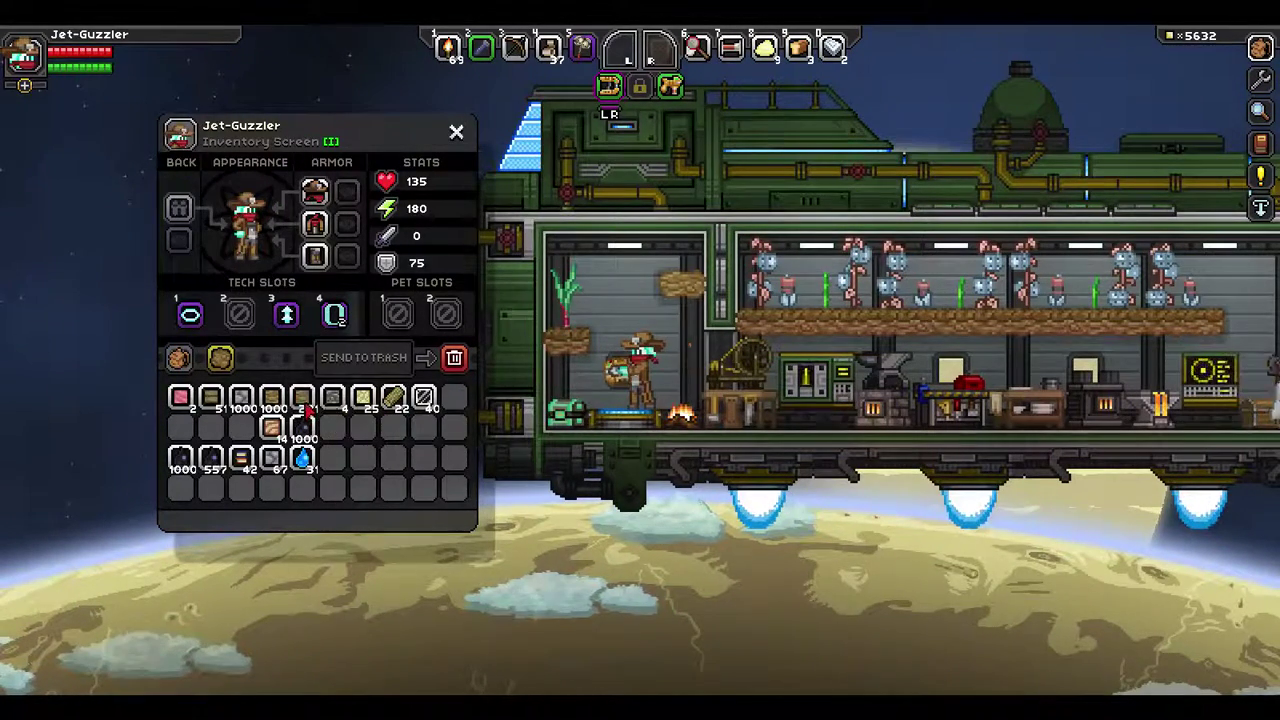
Take the purple Tarpit Chest from the Ship locker and deposit an item into an empty slot.
key(d)
key(e)
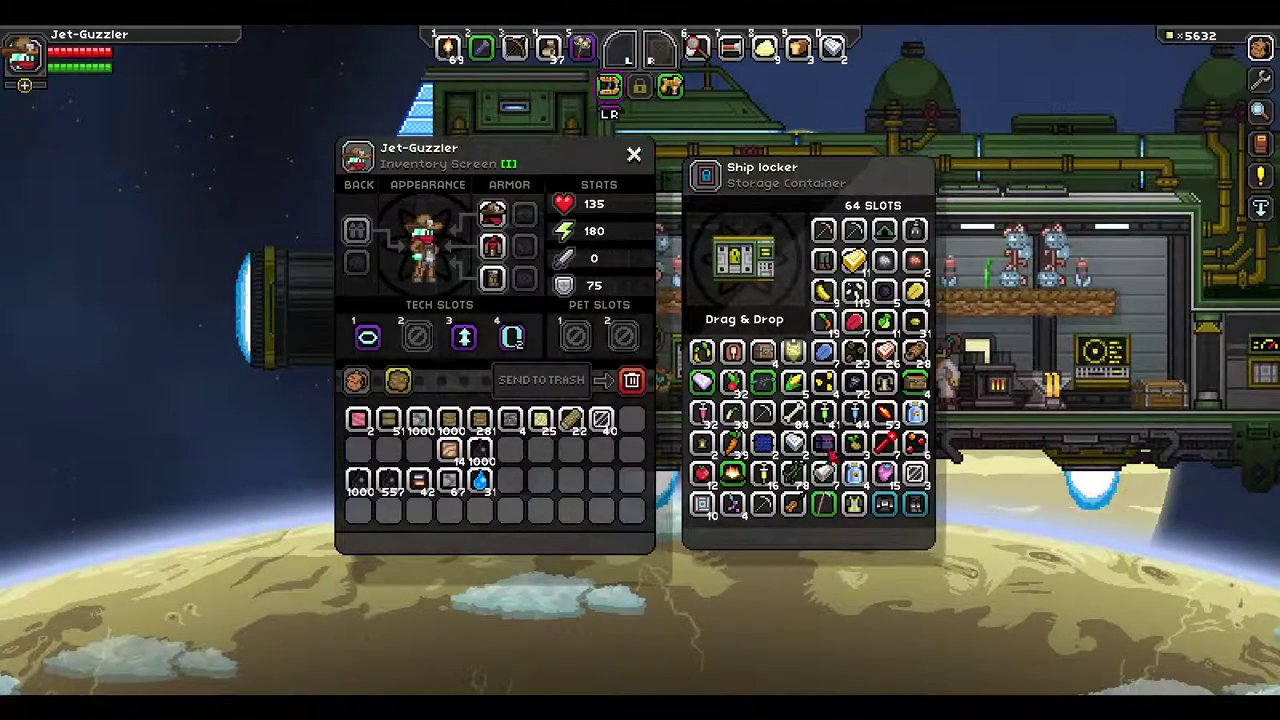
click(601, 477)
click(571, 449)
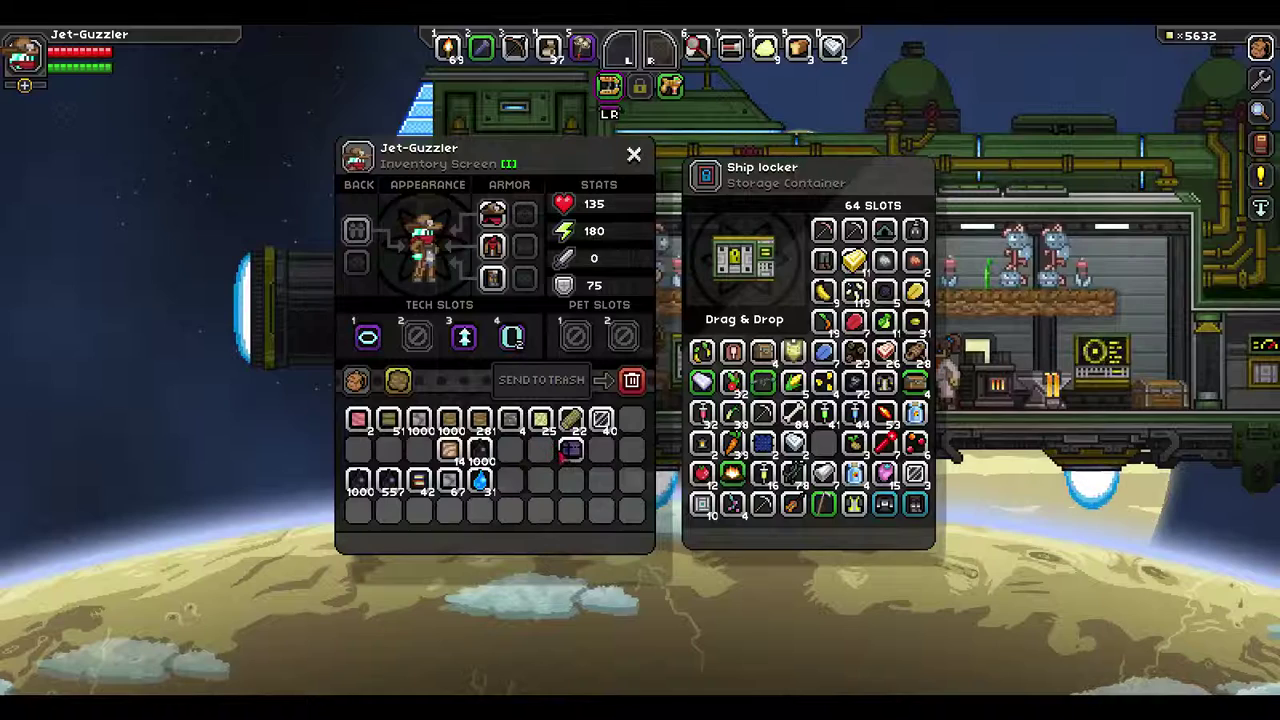
click(372, 388)
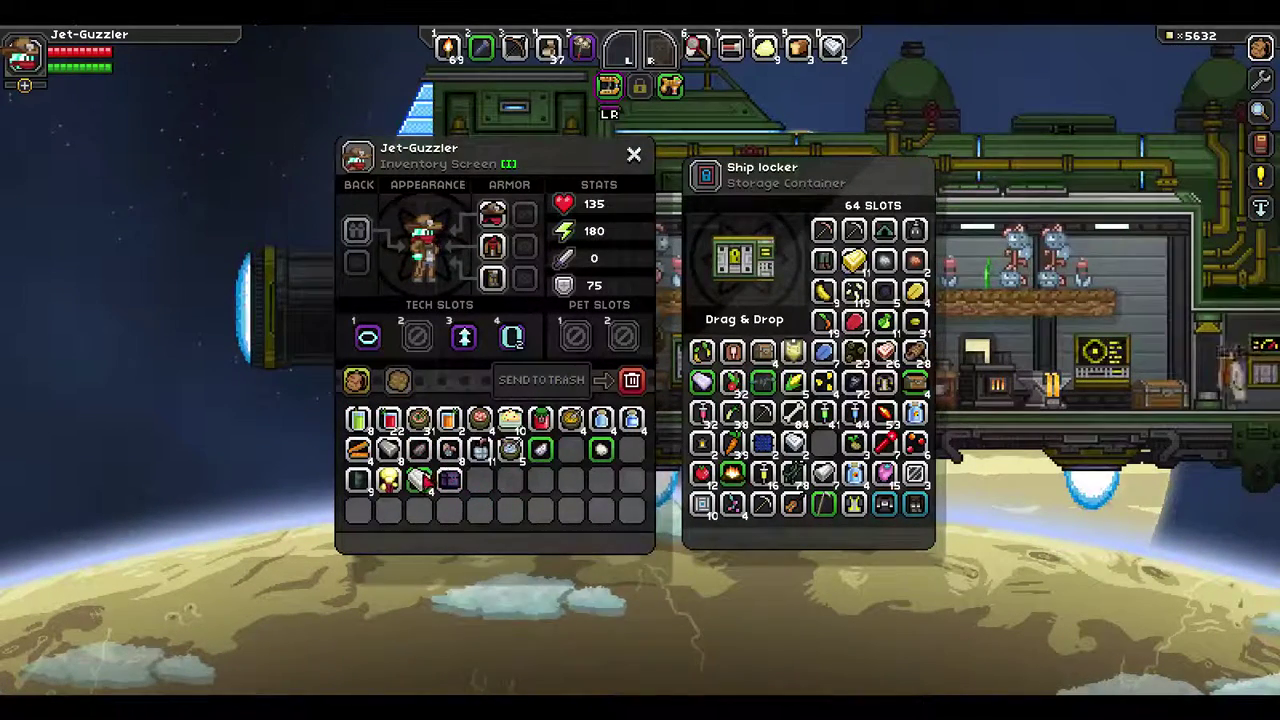
shift+click(426, 483)
Close the storage windows and open the Tarpit Chest in the ship room.
key(Escape)
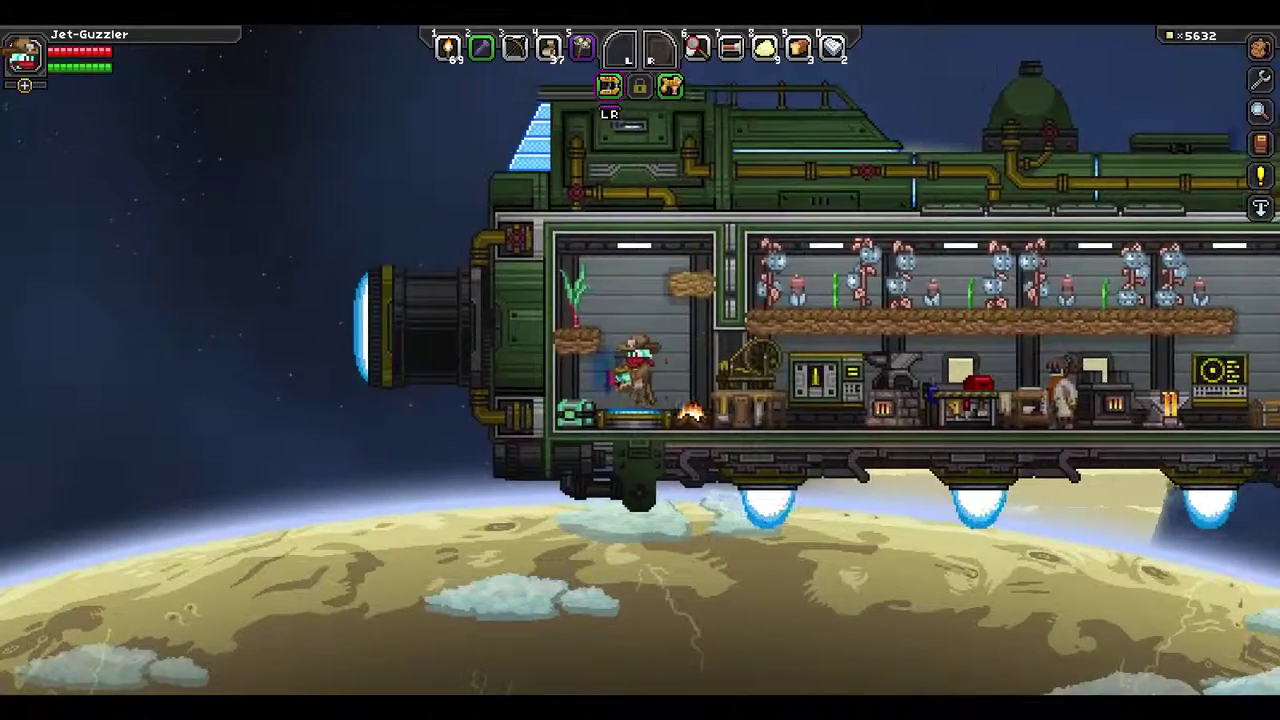
key(i)
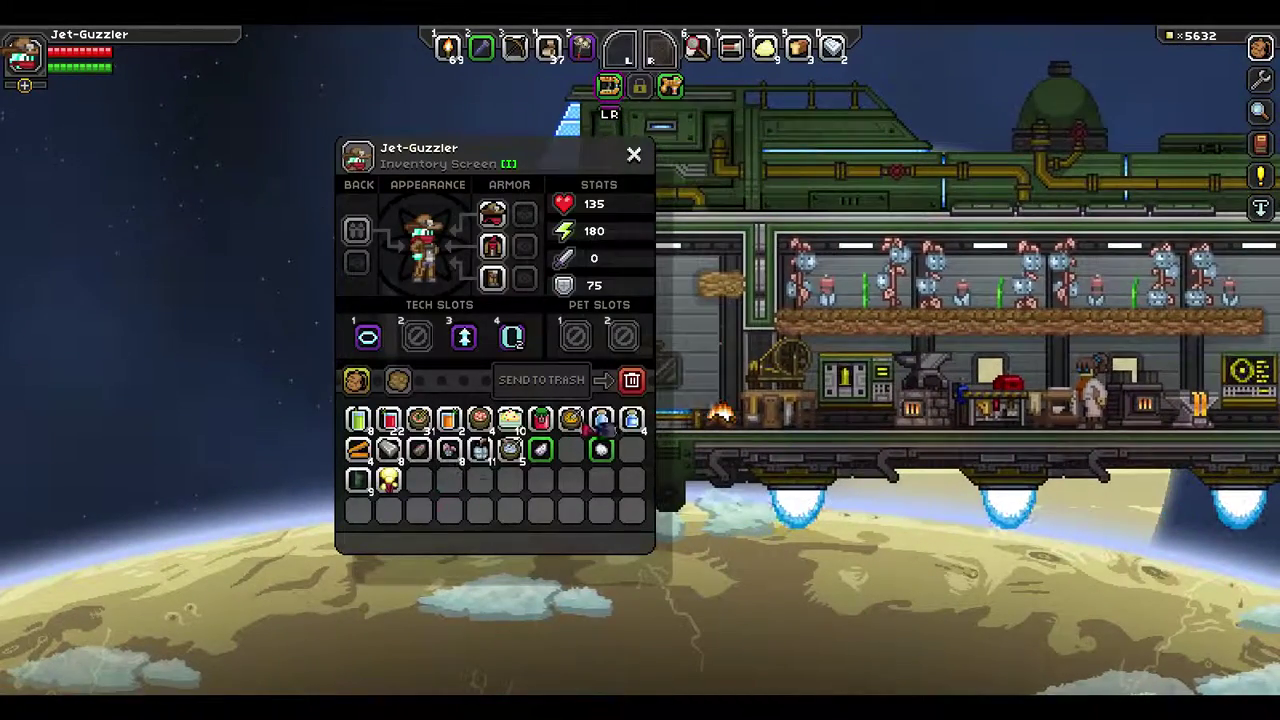
key(Escape)
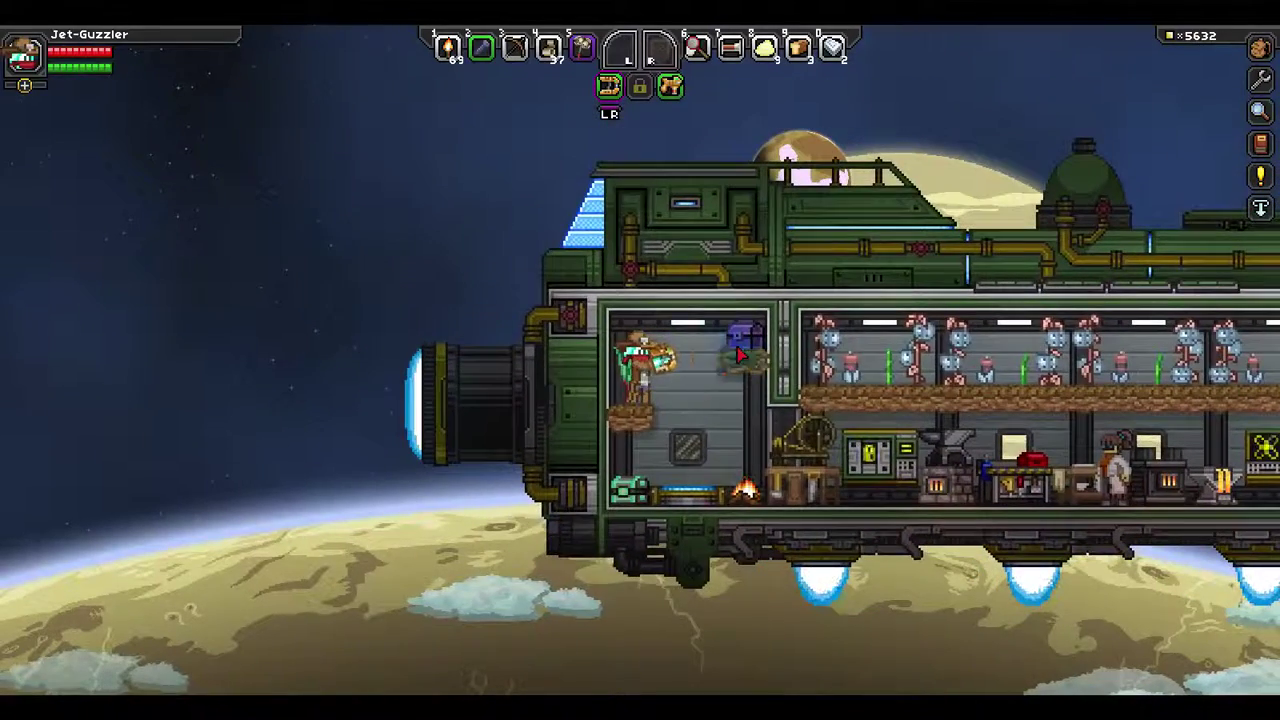
click(742, 336)
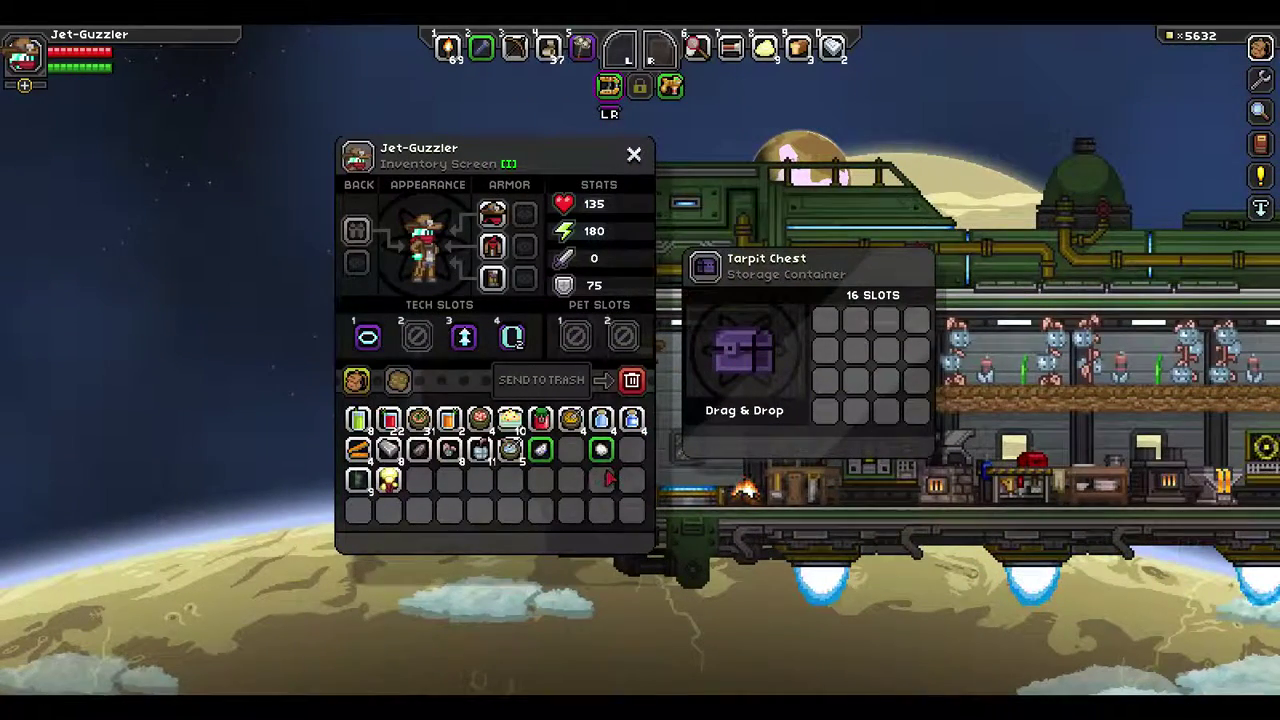
Store Iron Ore, Titanium Ore and other supplies in the Tarpit Chest, then use the teleporter.
shift+click(388, 449)
shift+click(419, 449)
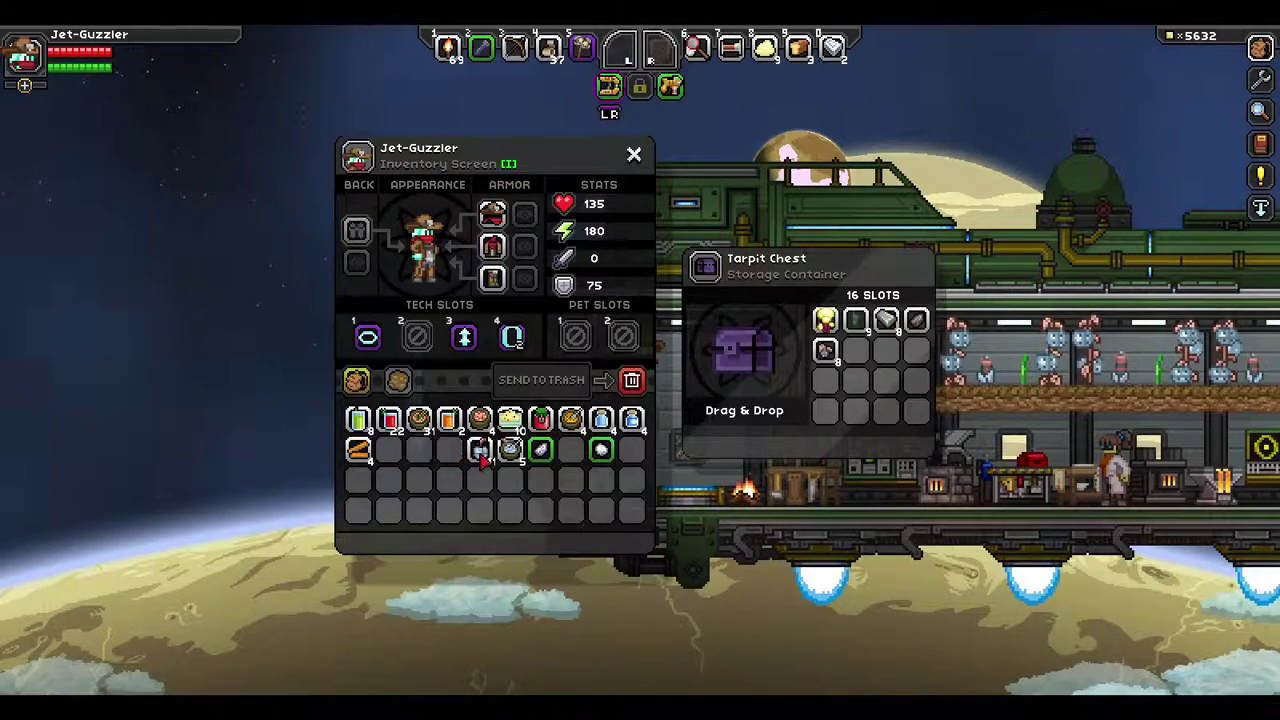
shift+click(483, 458)
click(510, 452)
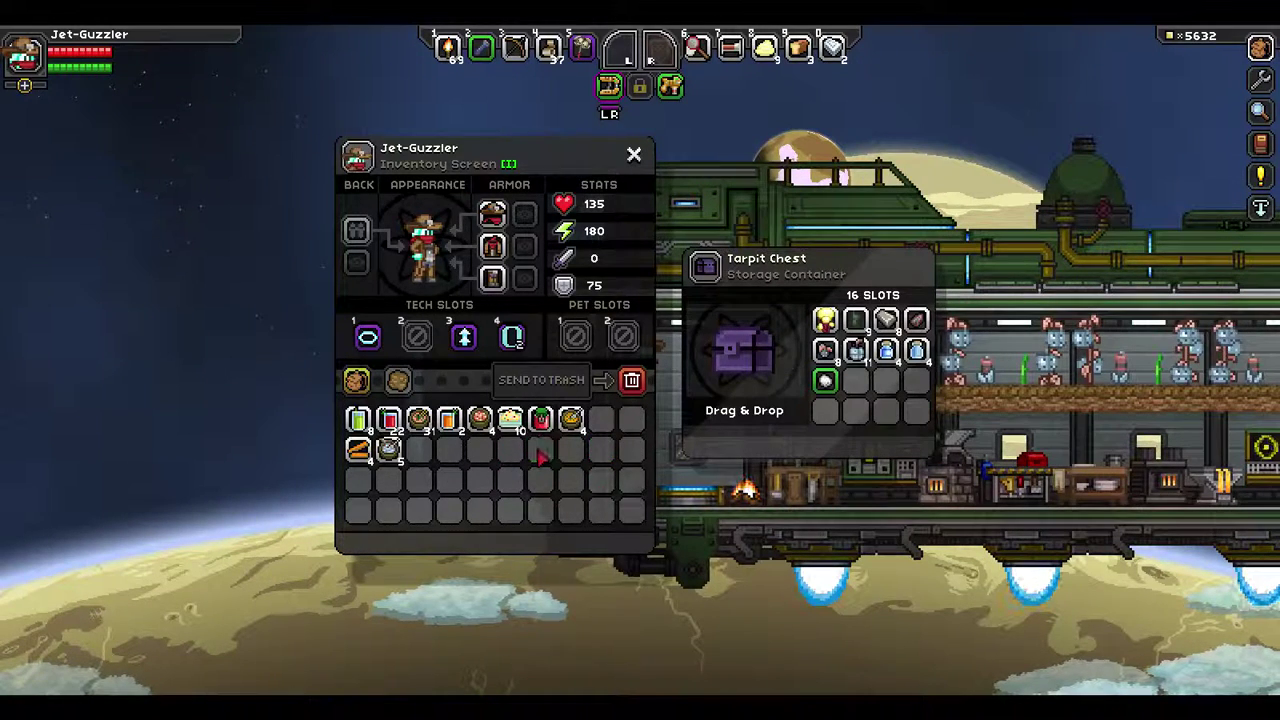
click(398, 382)
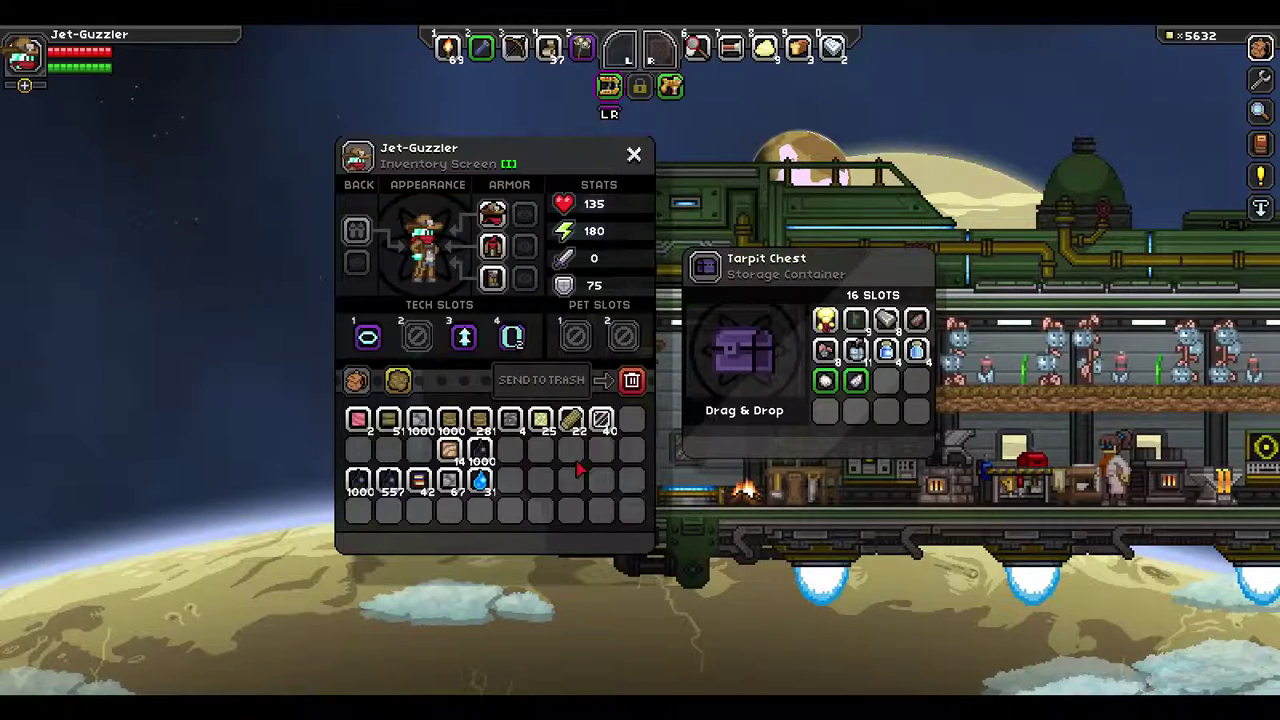
key(Escape)
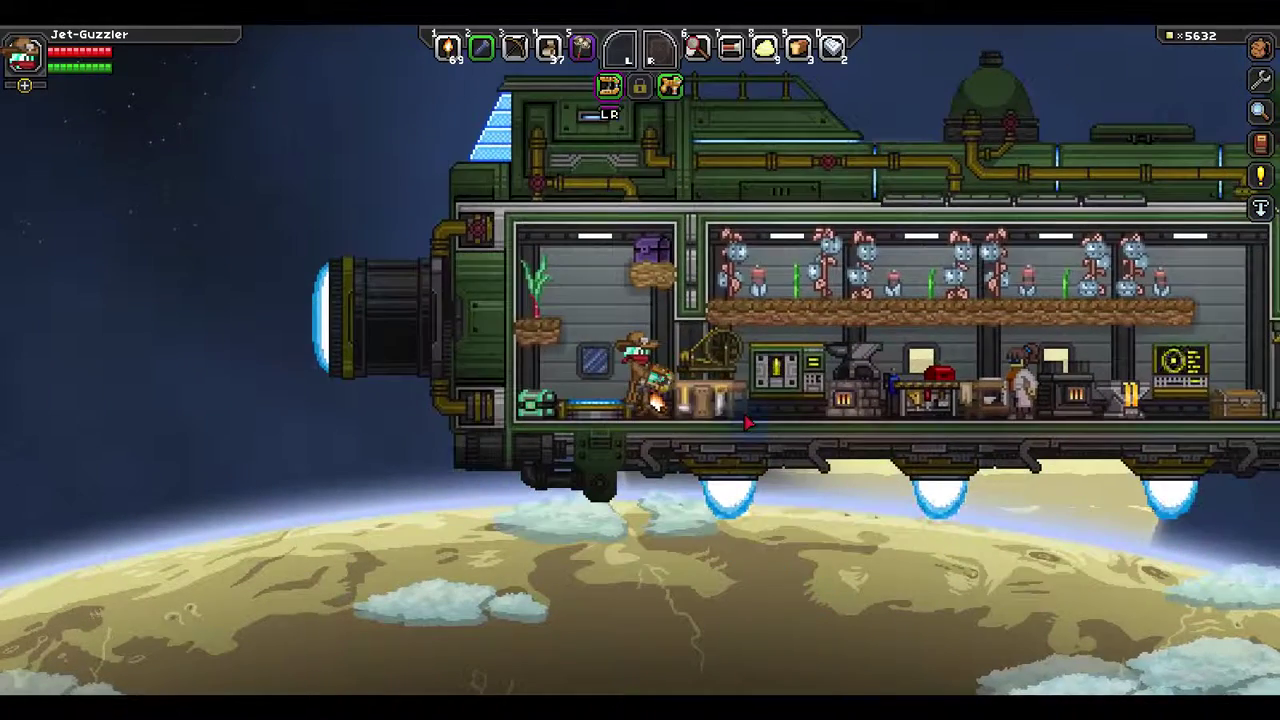
key(e)
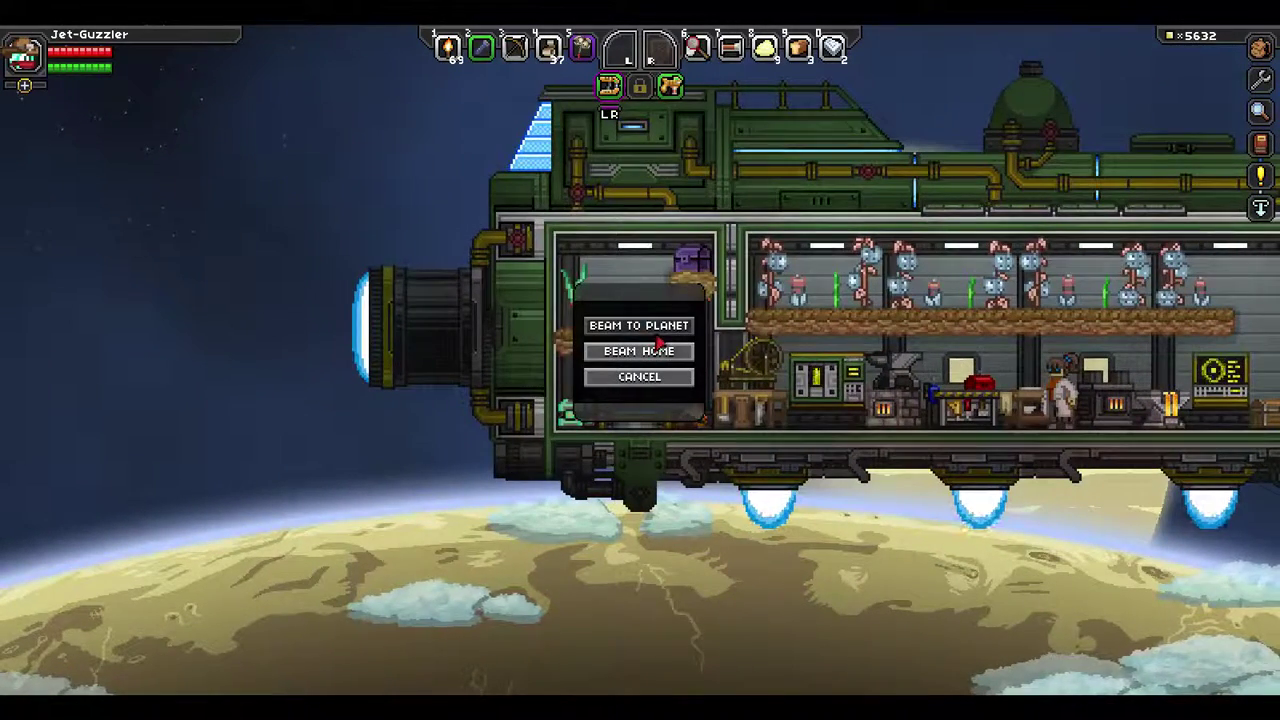
Beam down to Delta Crateris 8345 IV a, light the flashlight and swim into the seabed shaft.
click(660, 340)
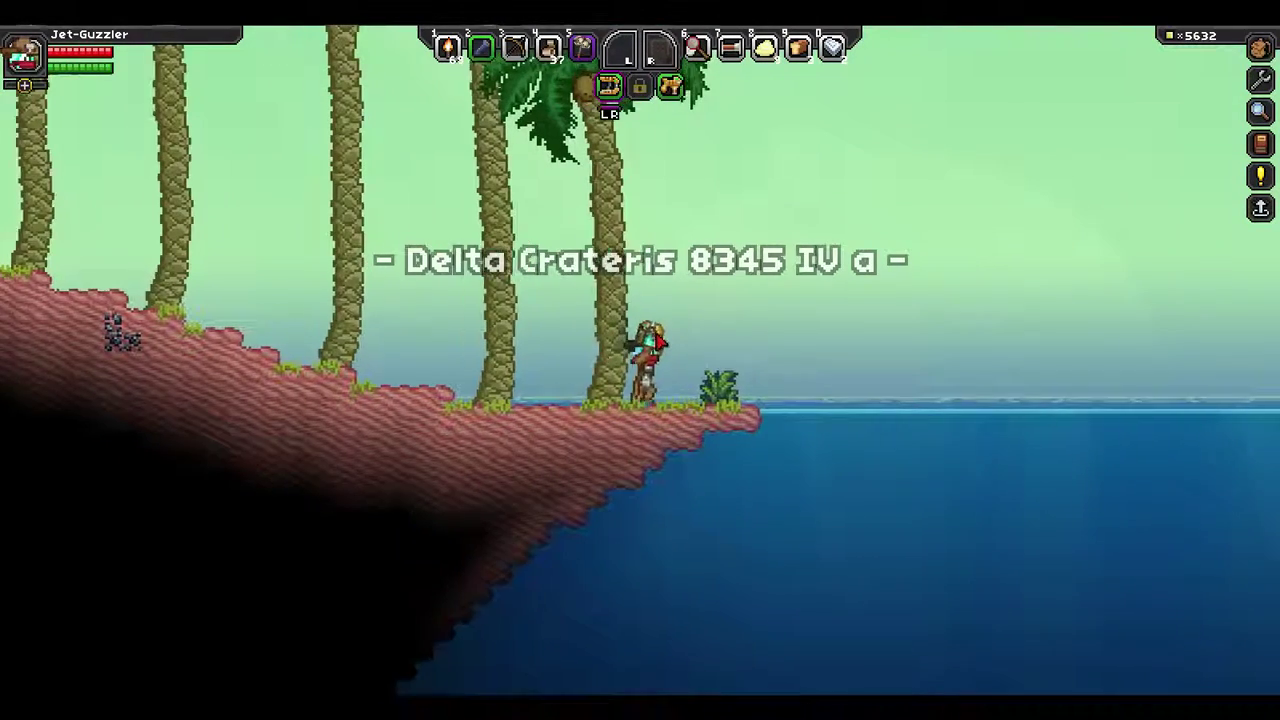
key(2)
key(d)
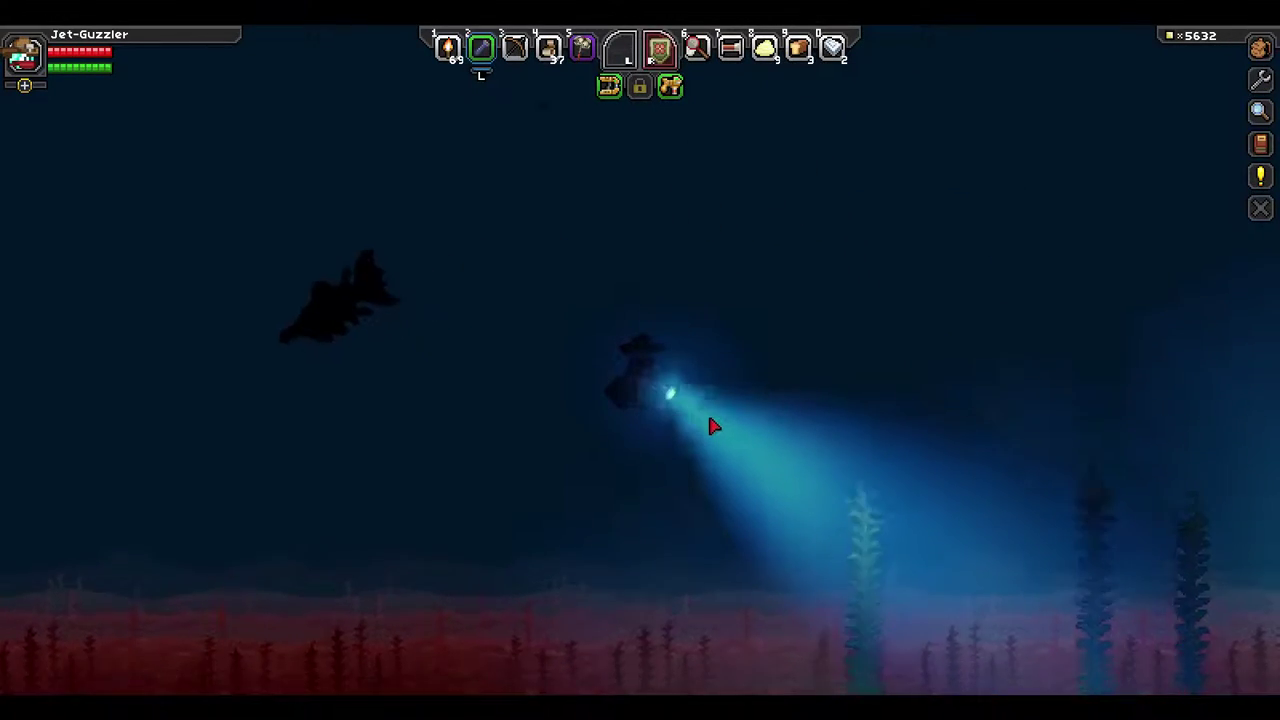
key(d)
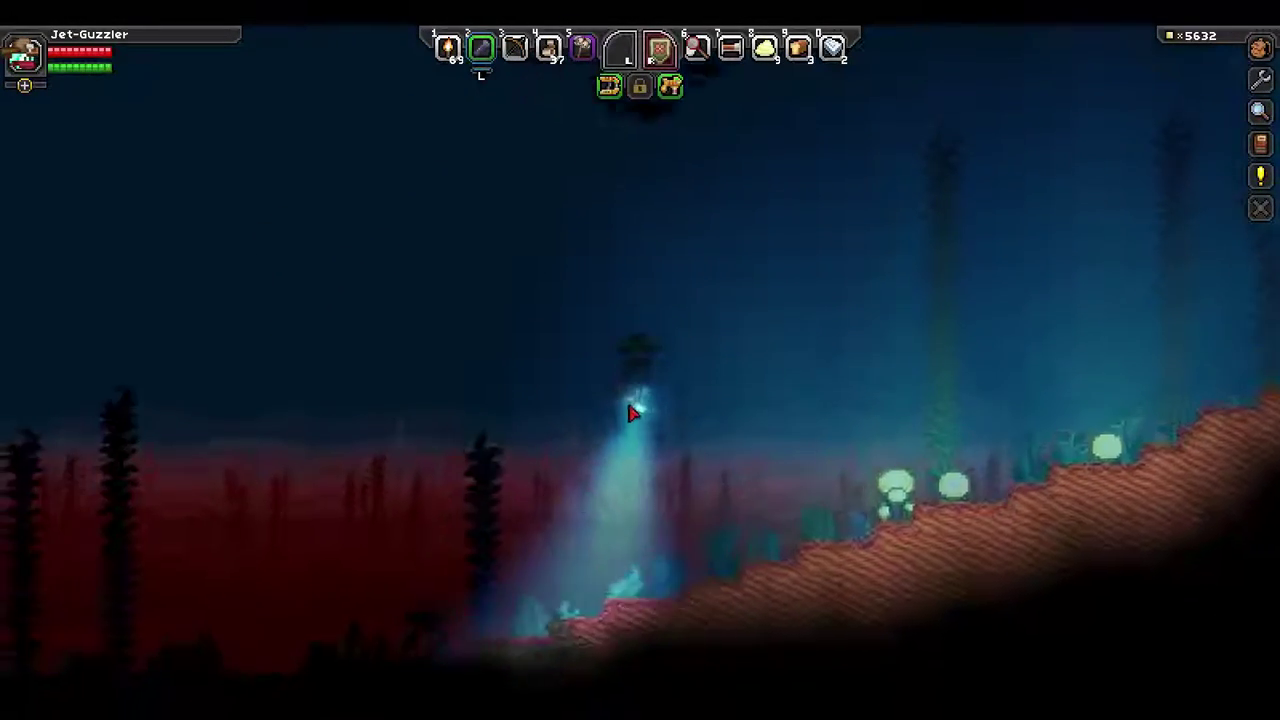
key(a)
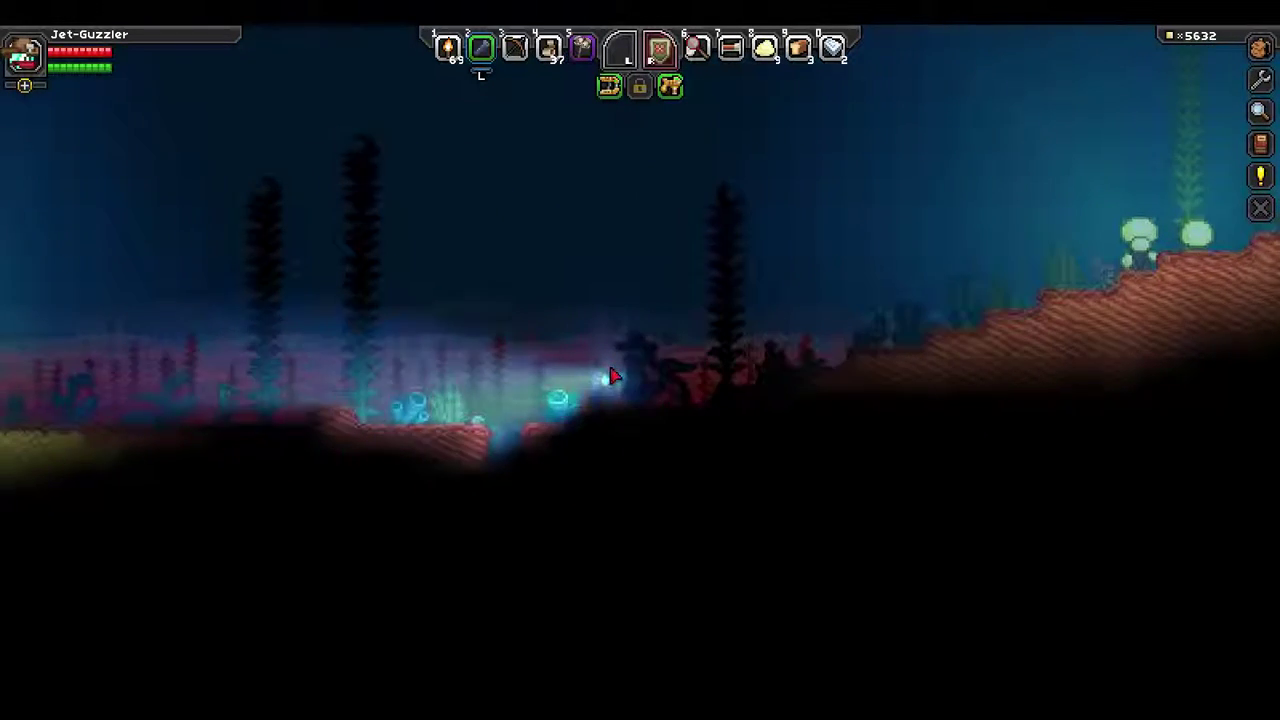
key(s)
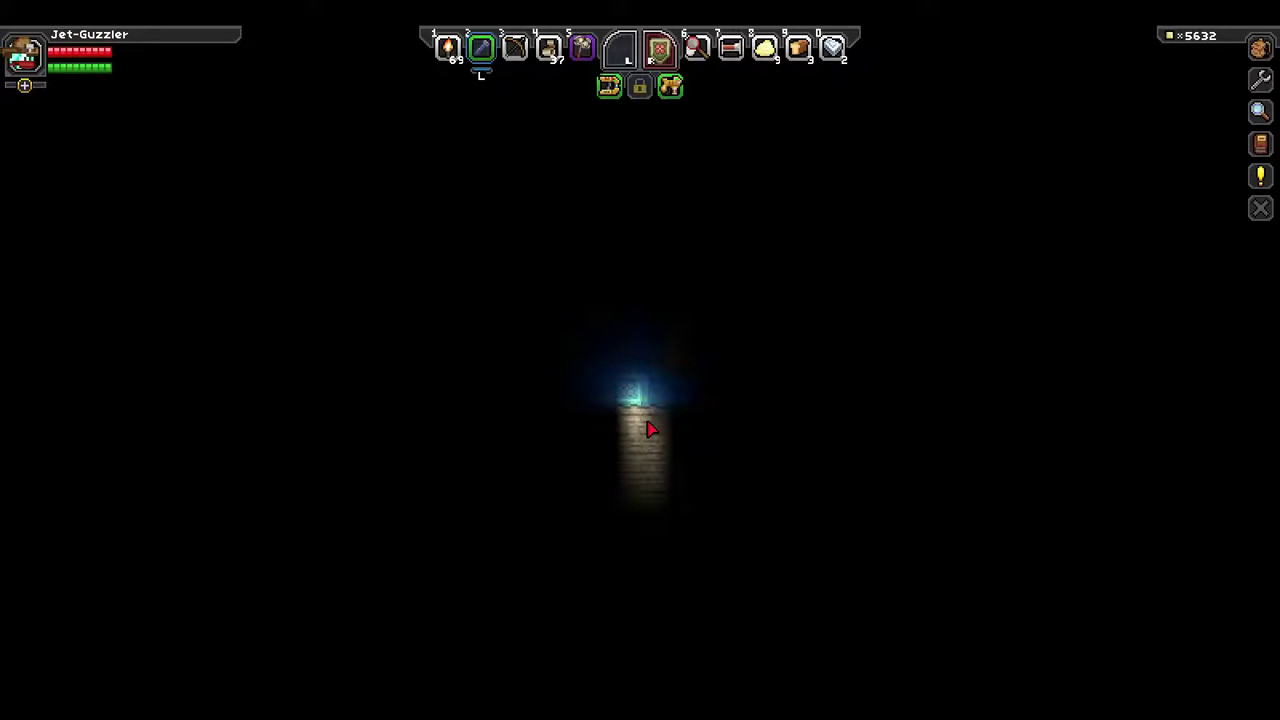
Mine the cobblestone below and beside the character, then place and retrieve a torch.
key(r)
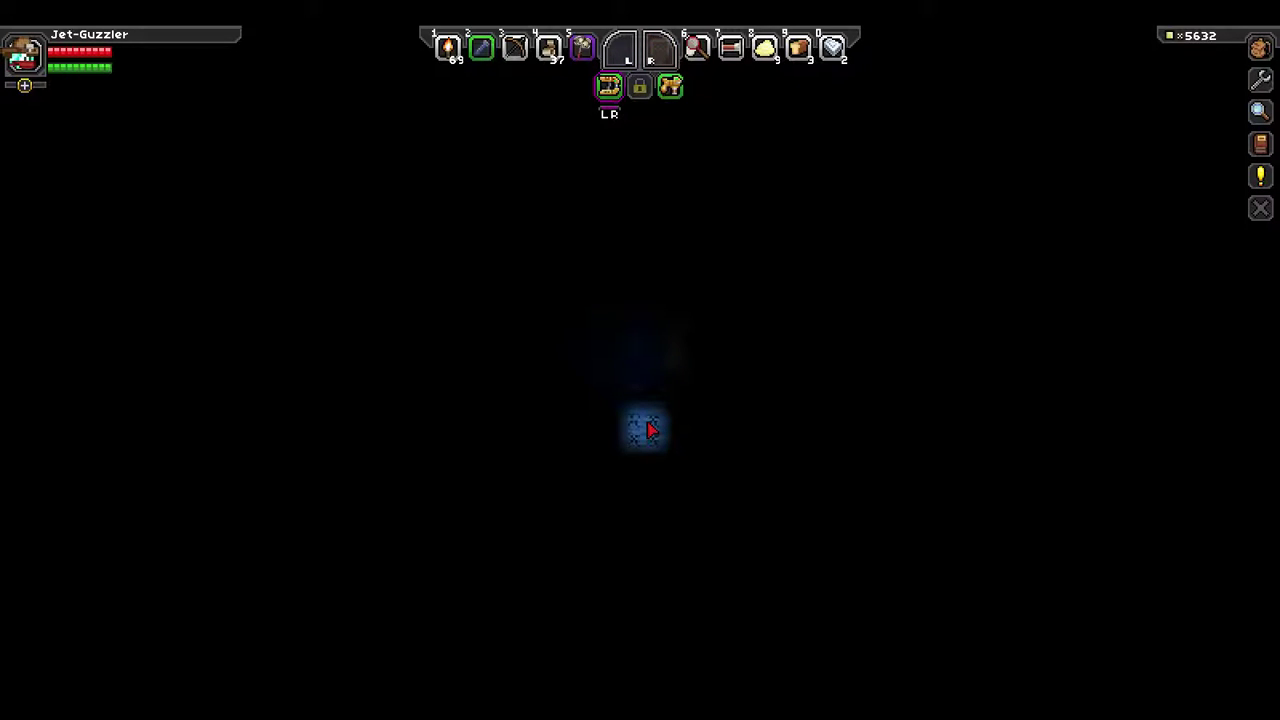
click(648, 429)
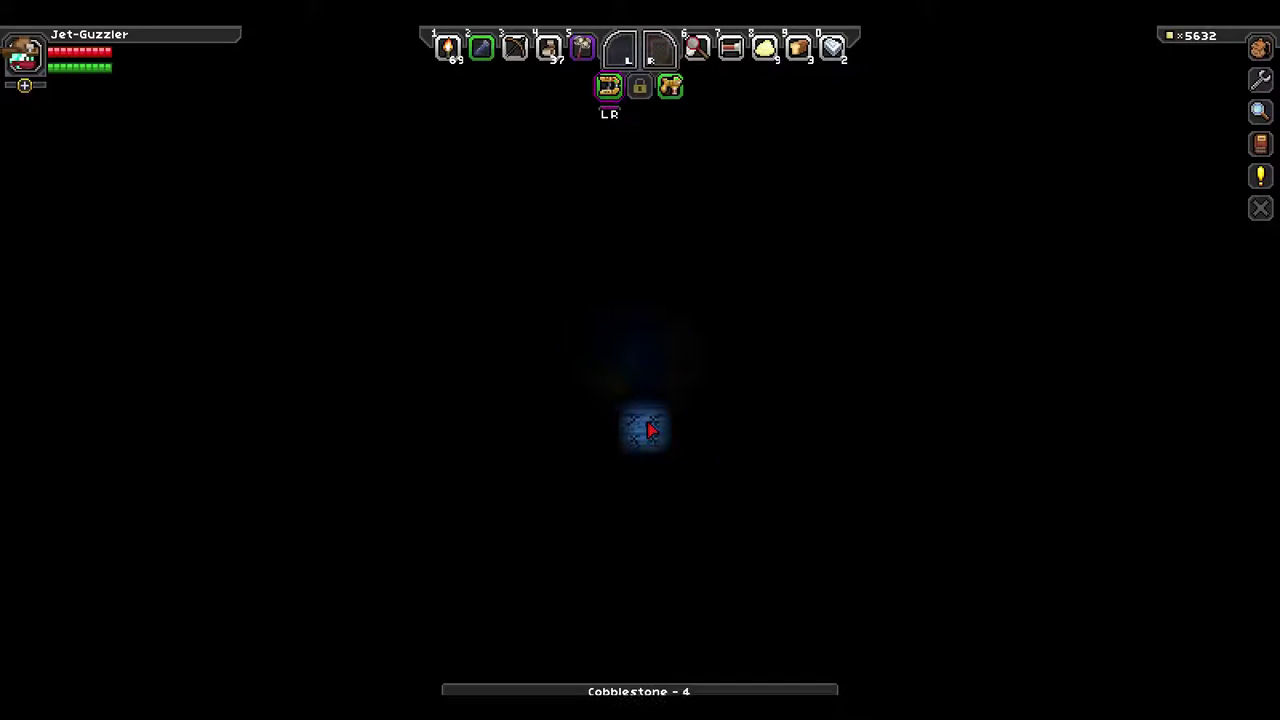
click(648, 427)
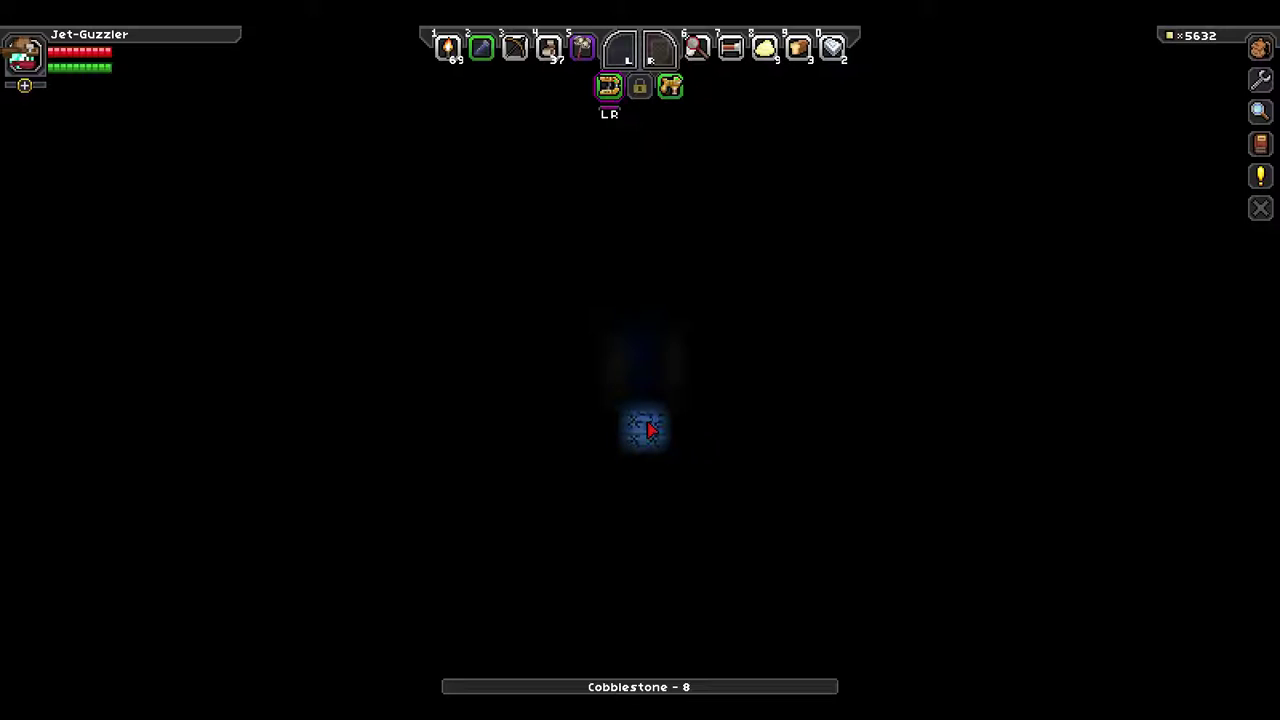
drag(650, 429, 651, 429)
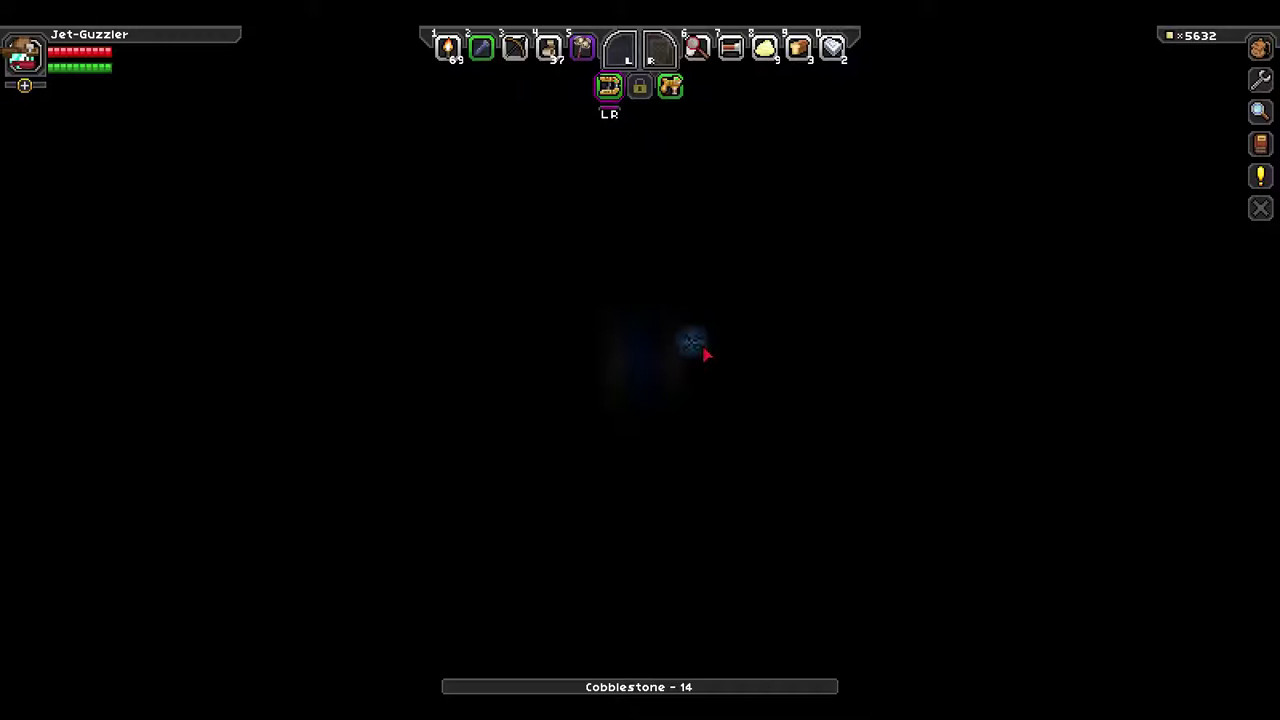
key(1)
key(x)
drag(697, 338, 697, 341)
key(1)
click(696, 348)
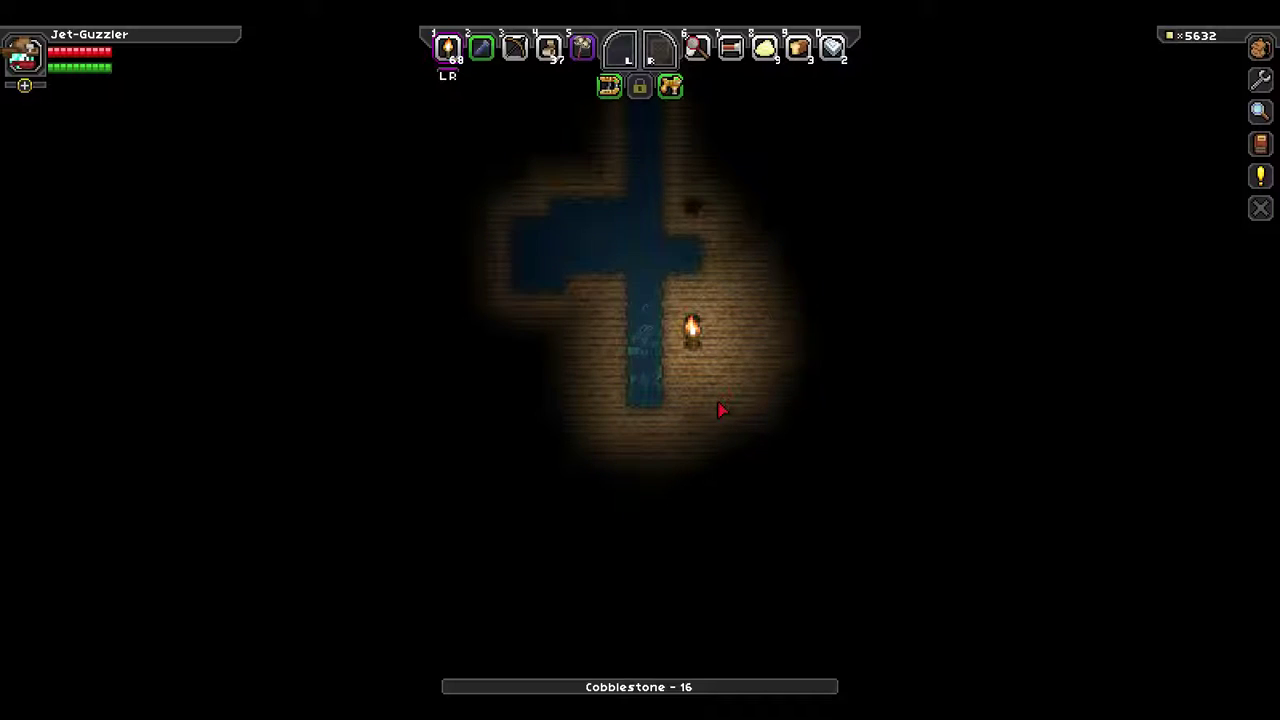
key(space)
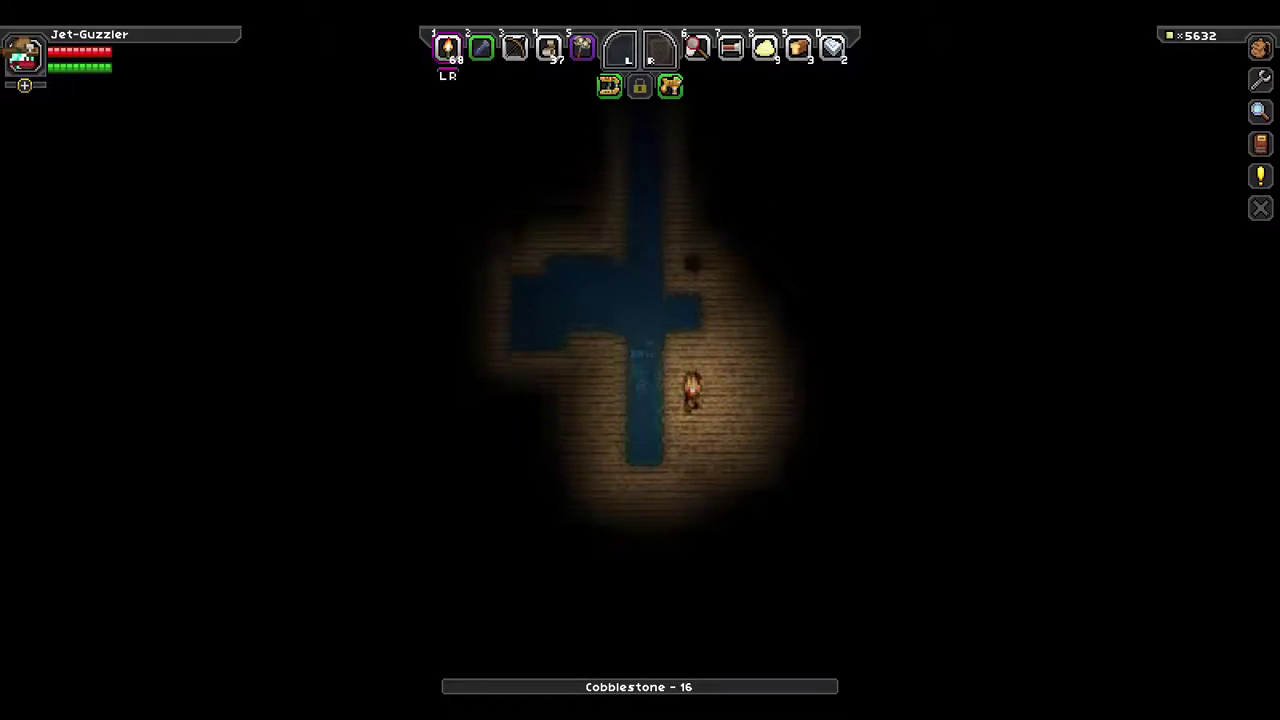
key(r)
click(697, 346)
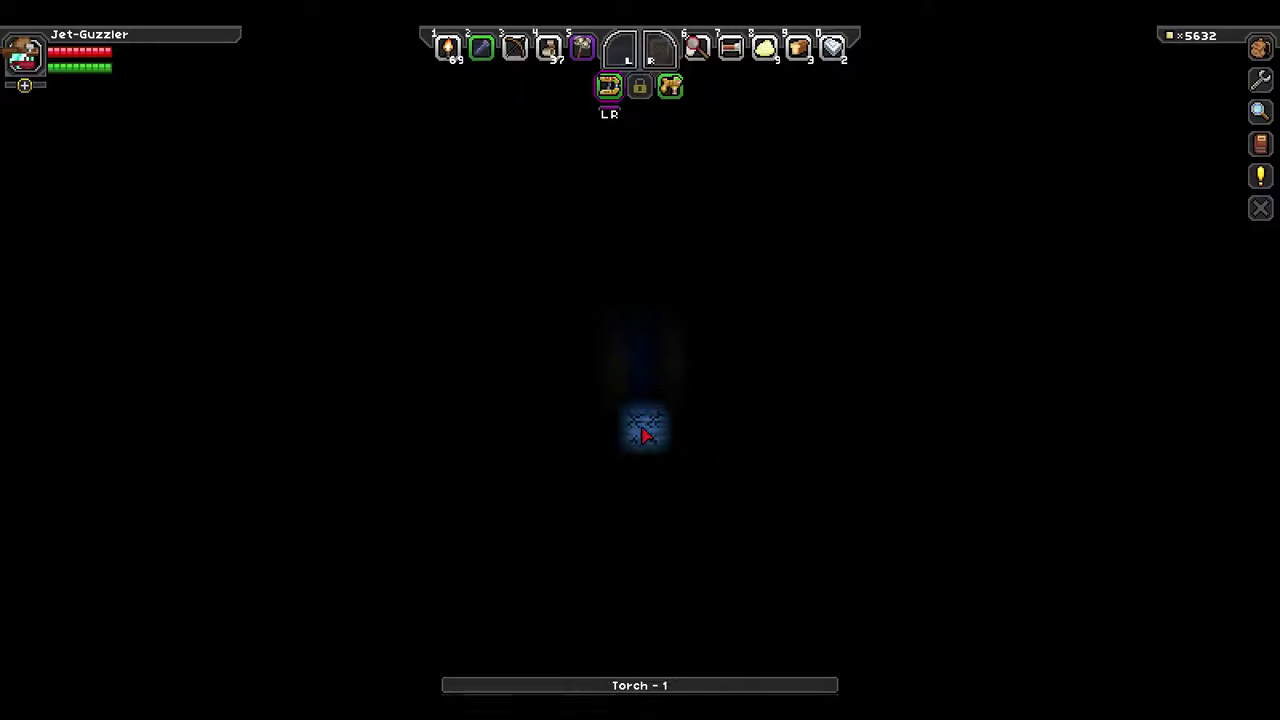
Dig straight down through the cobblestone, collecting 54 cobblestone.
click(645, 435)
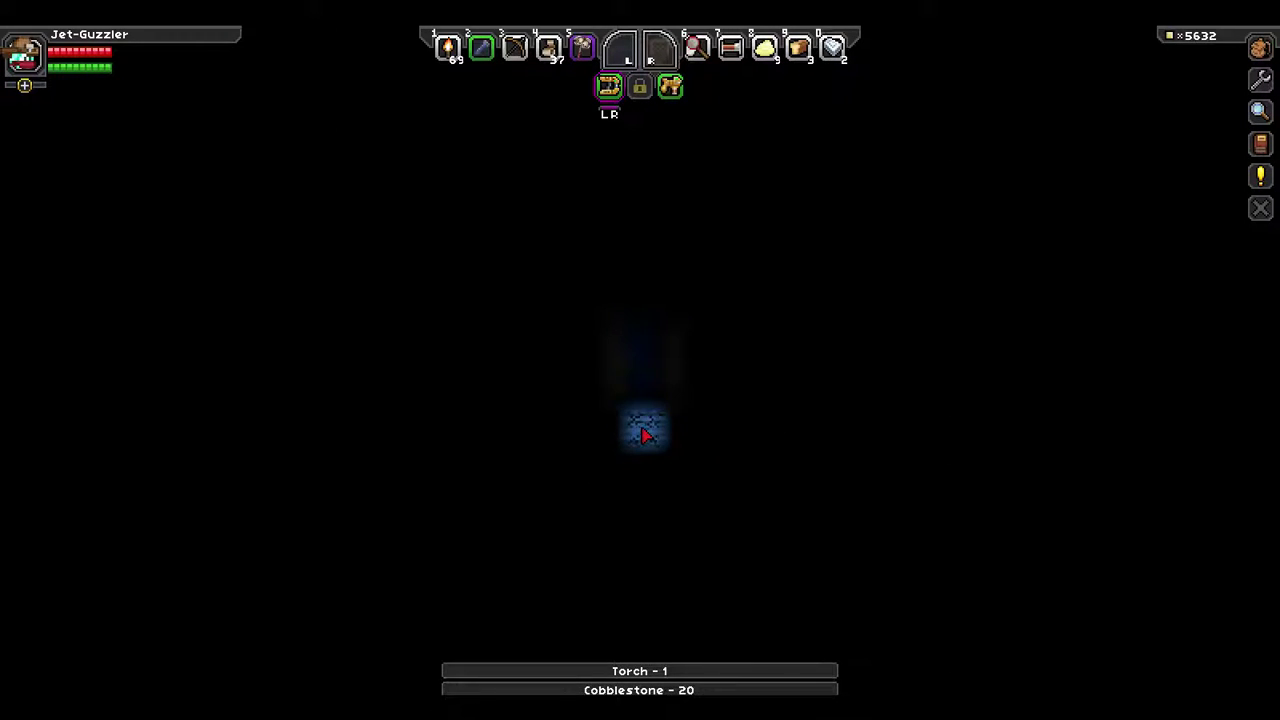
click(645, 435)
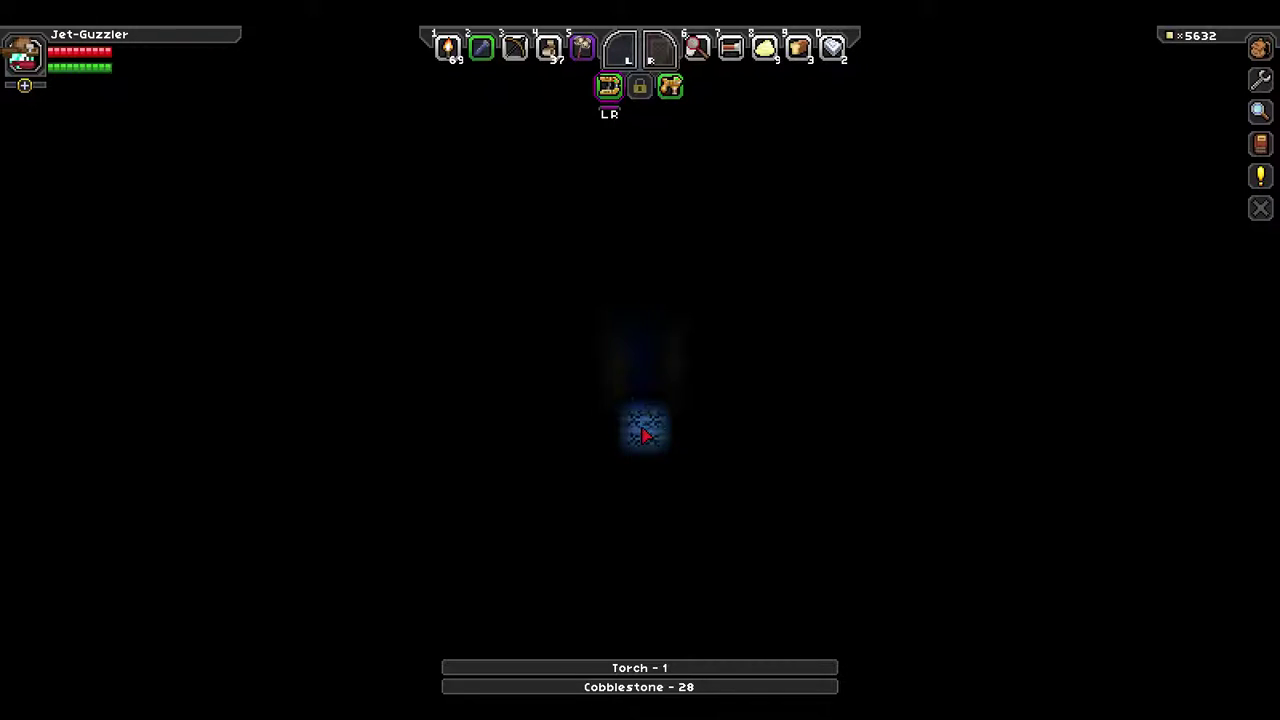
click(645, 435)
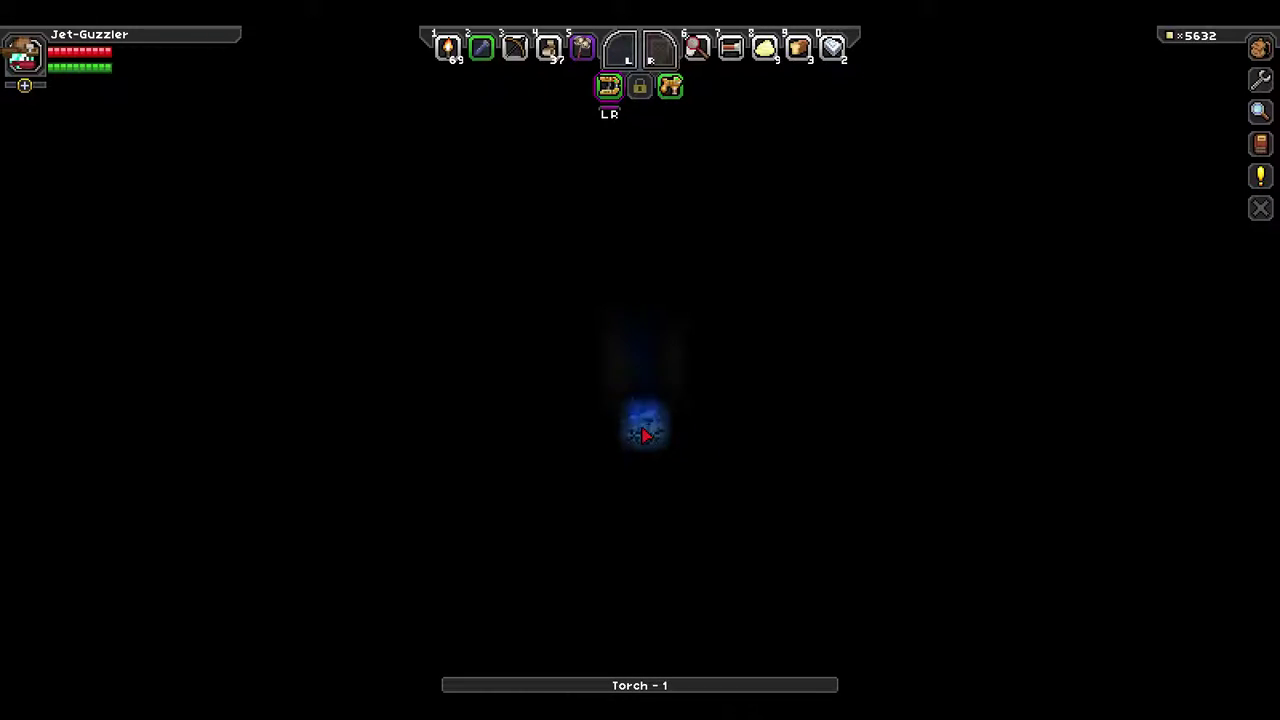
click(645, 435)
click(645, 435)
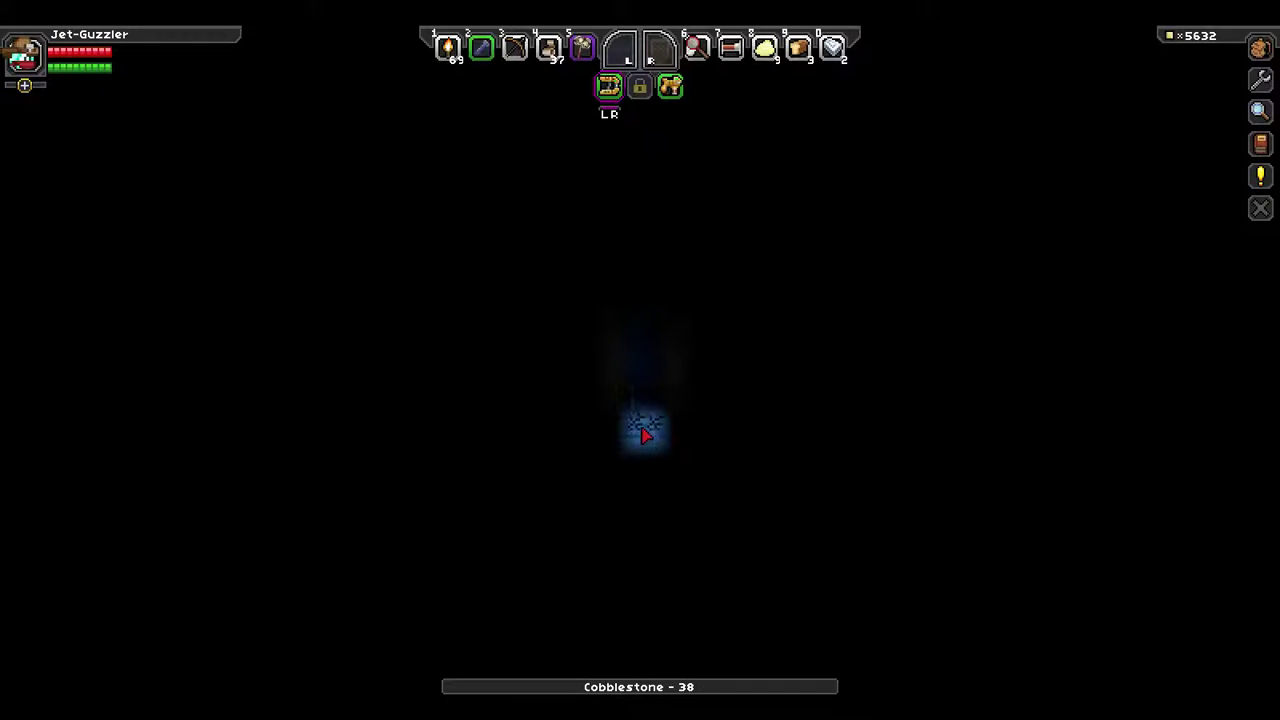
click(645, 435)
click(645, 435)
click(645, 435)
click(645, 435)
click(645, 435)
Scout with the flashlight and mine tiles down-left, including a Platinum Ore tile.
key(2)
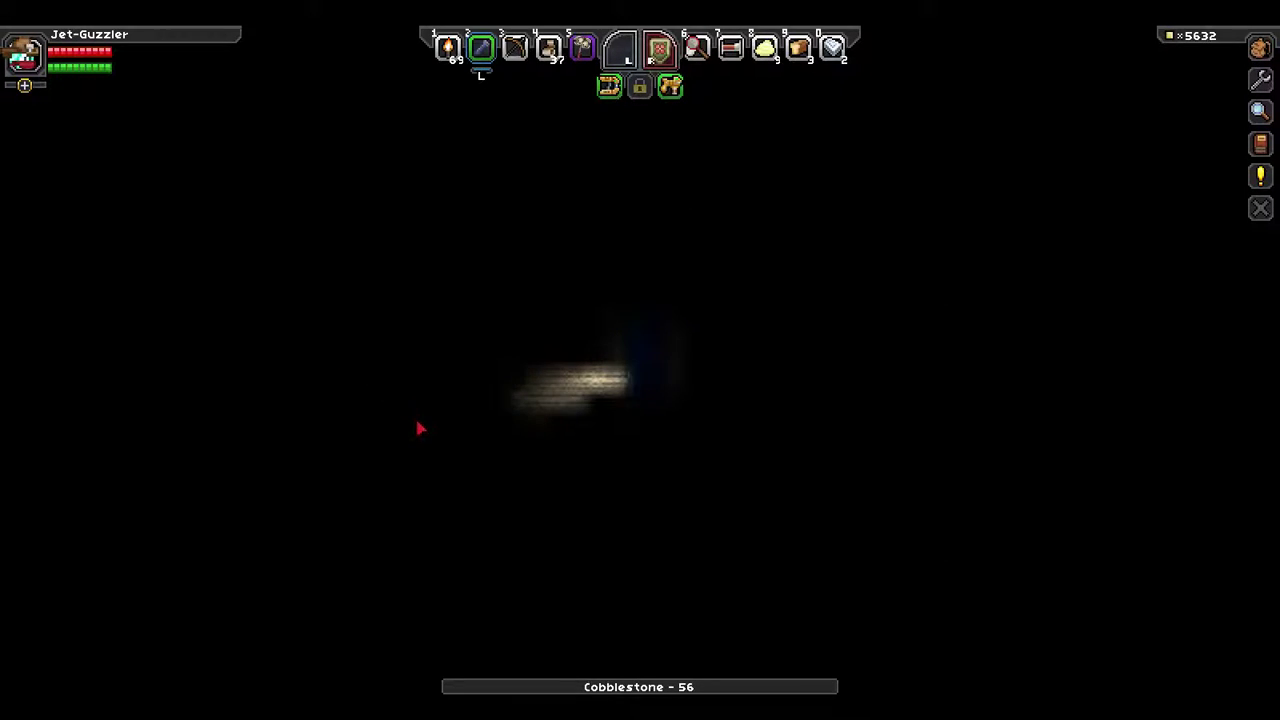
key(x)
key(r)
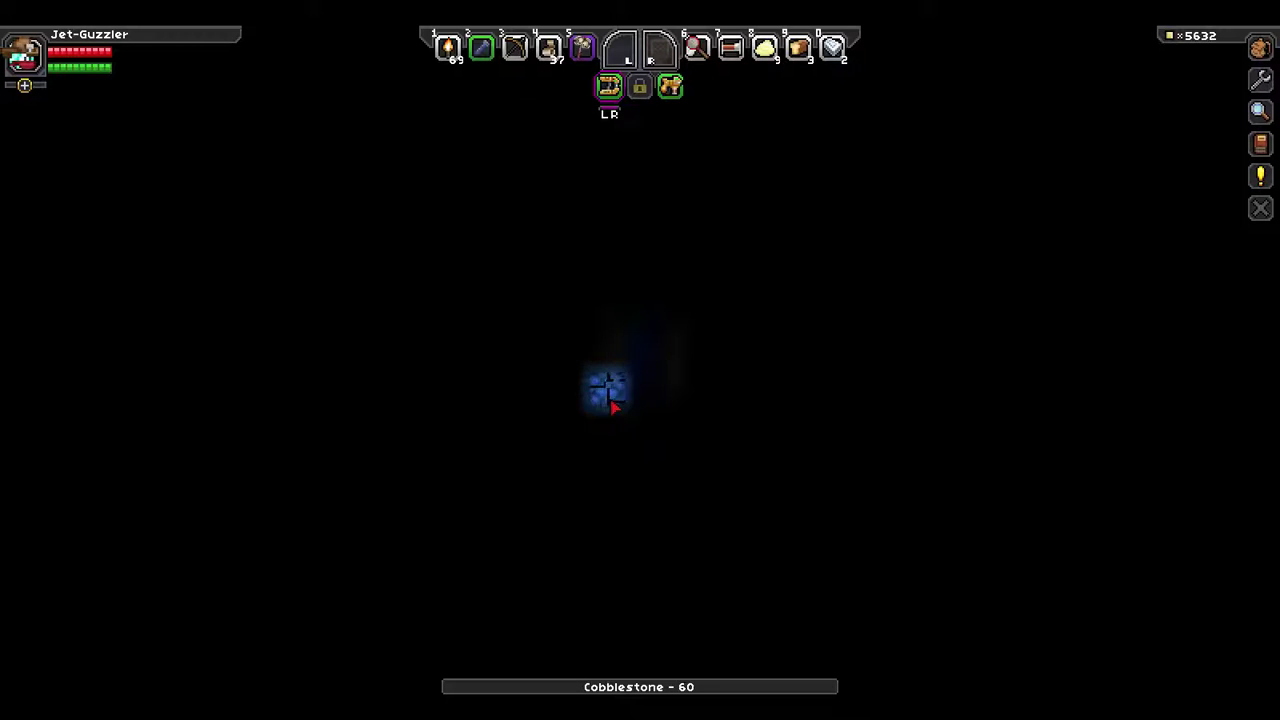
right_click(611, 364)
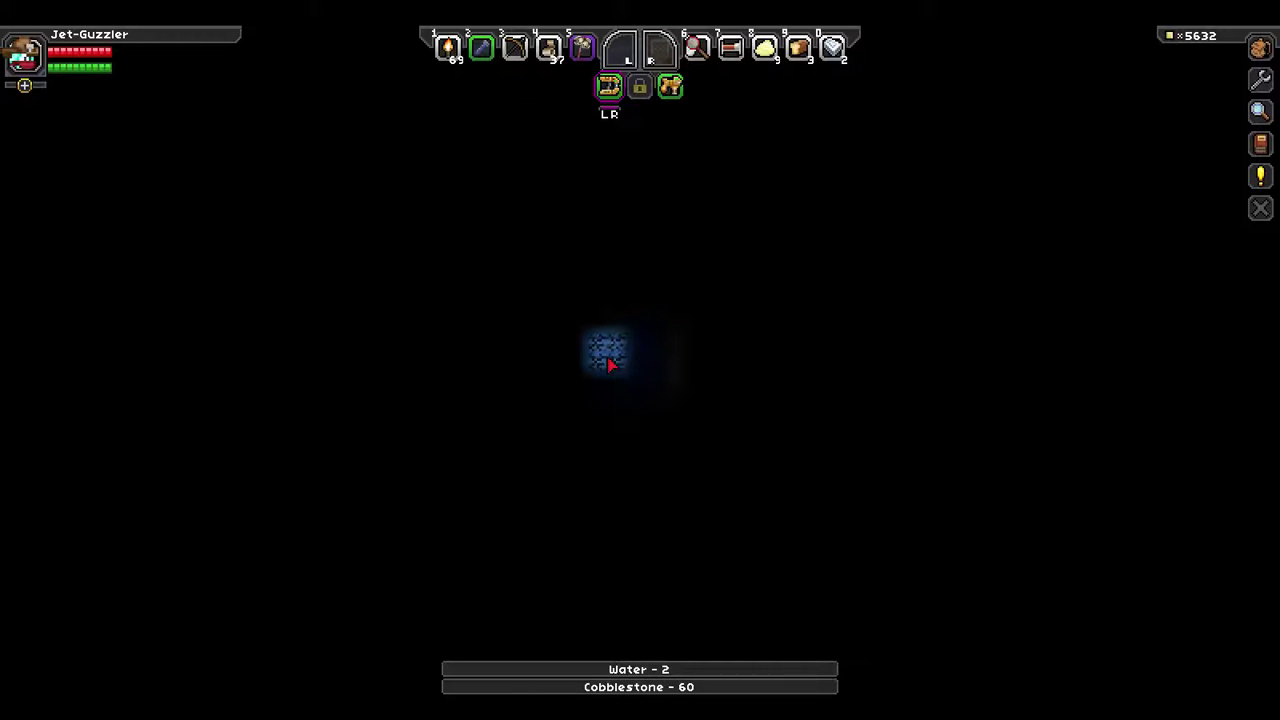
drag(611, 364, 598, 413)
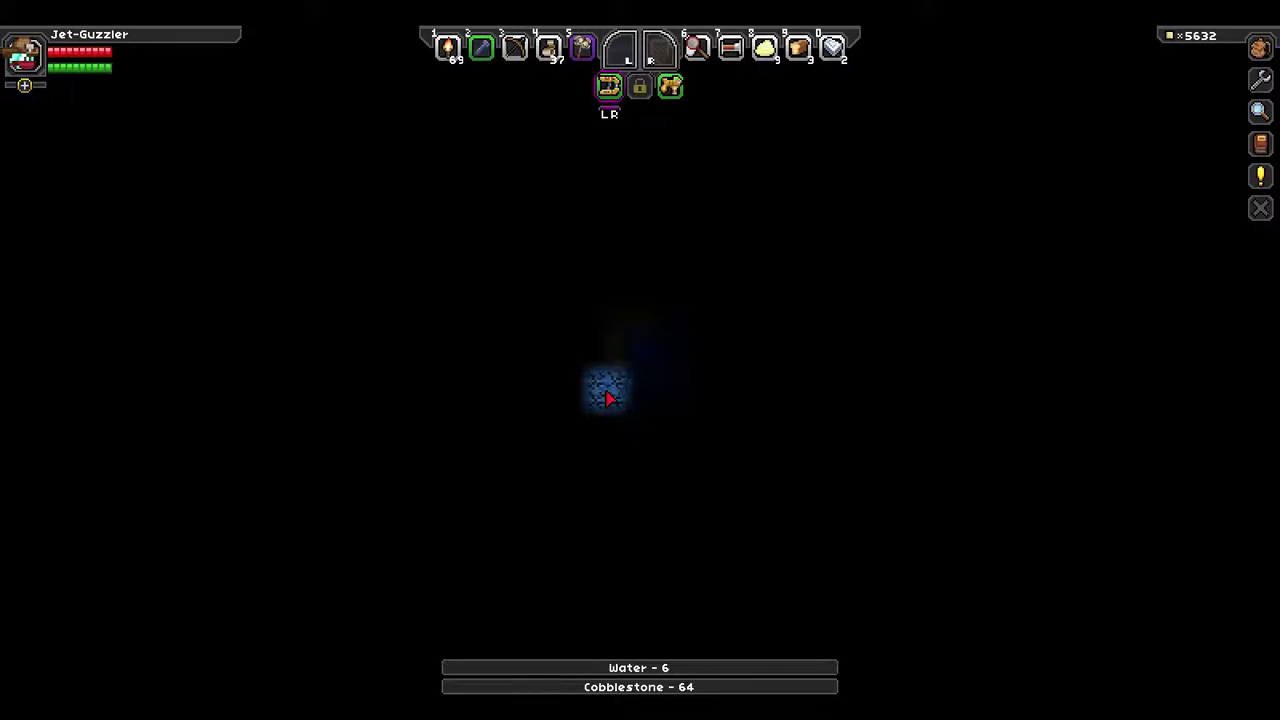
click(607, 397)
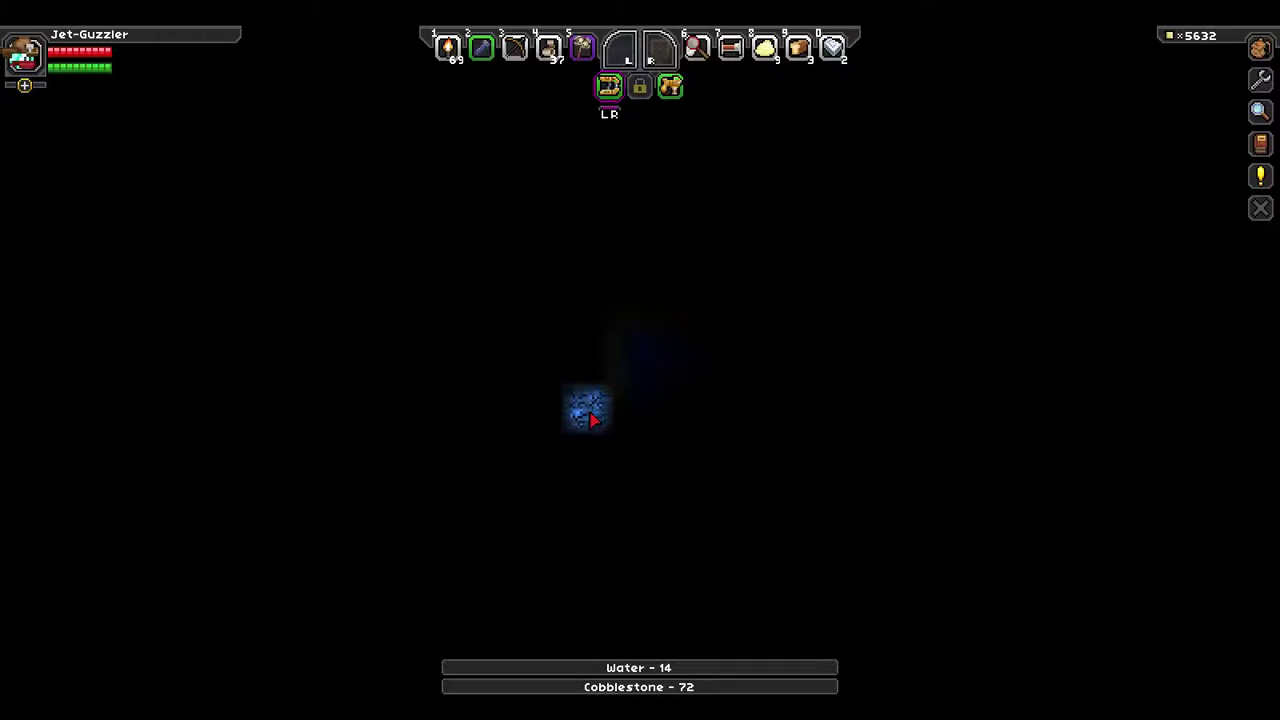
click(593, 420)
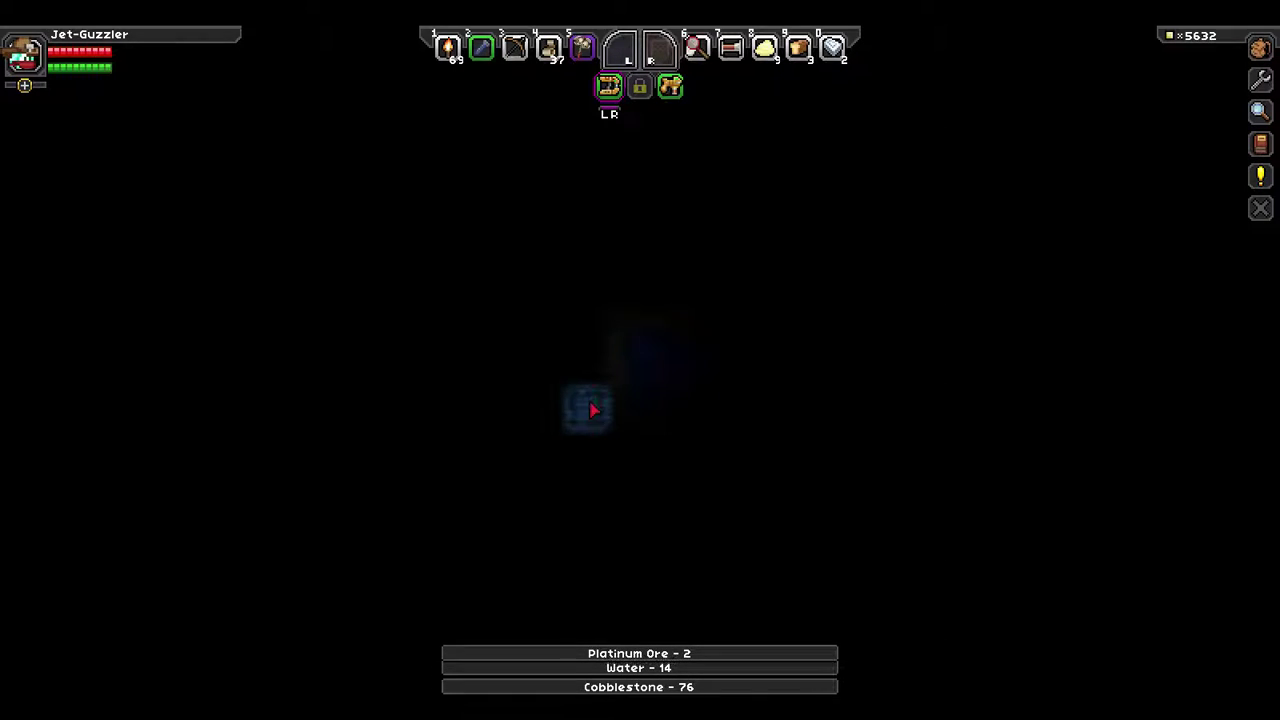
Dig down the shaft through cobblestone, lighting it with the flashlight between digs.
key(2)
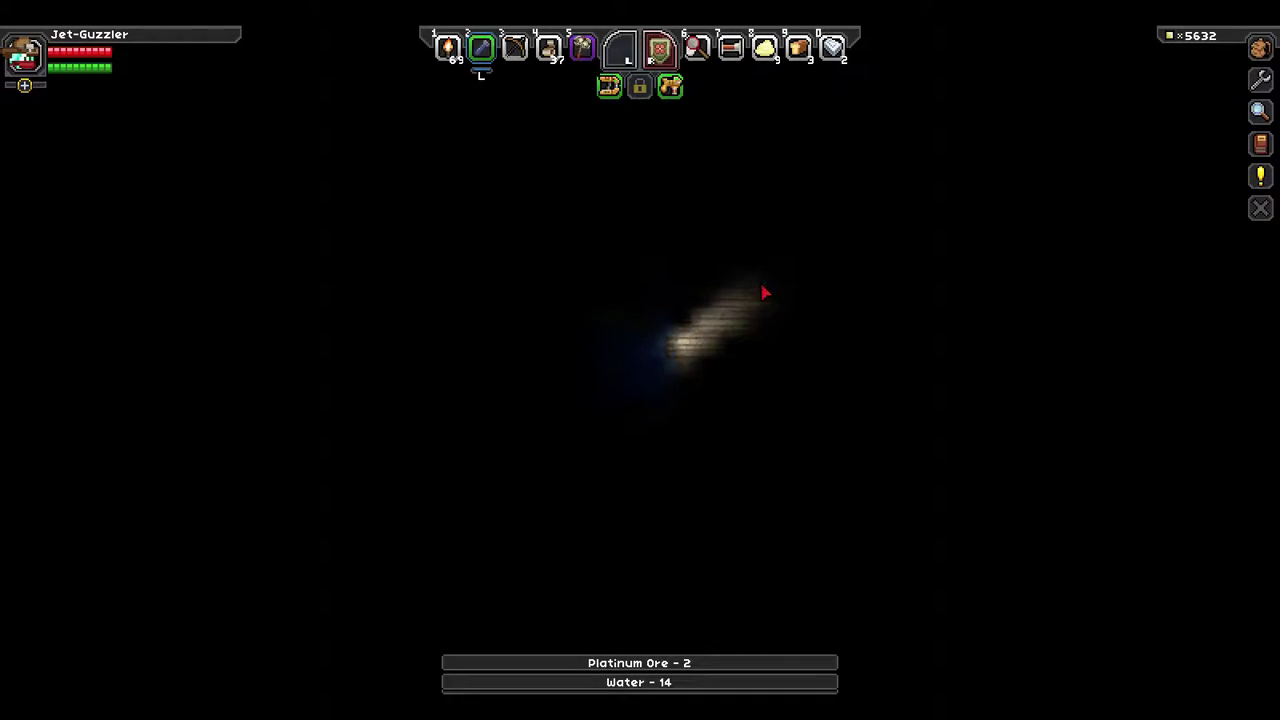
key(r)
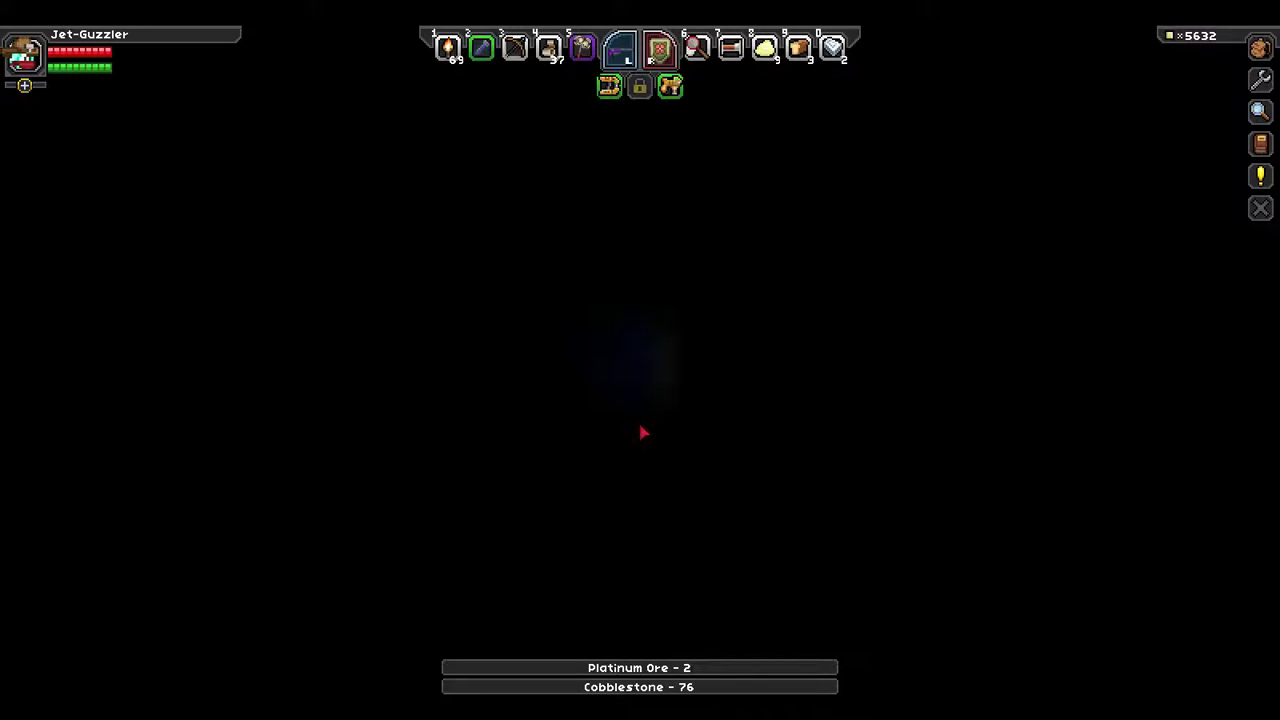
click(639, 428)
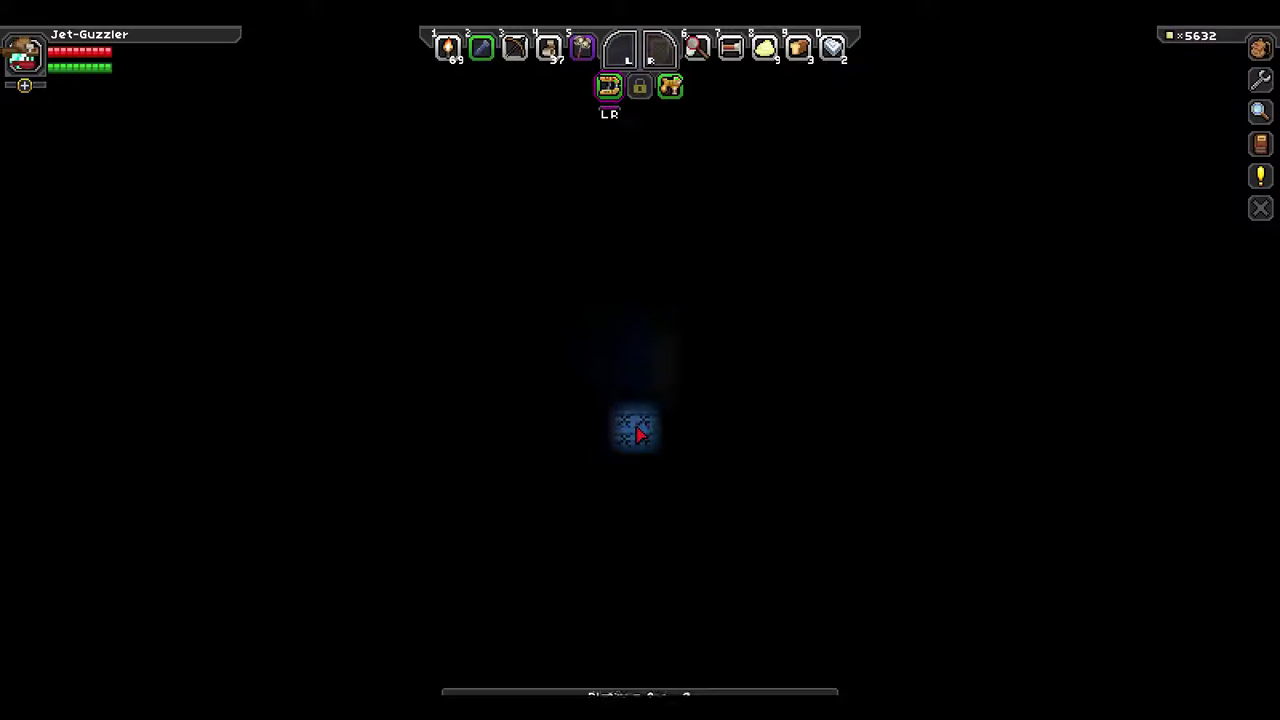
click(639, 430)
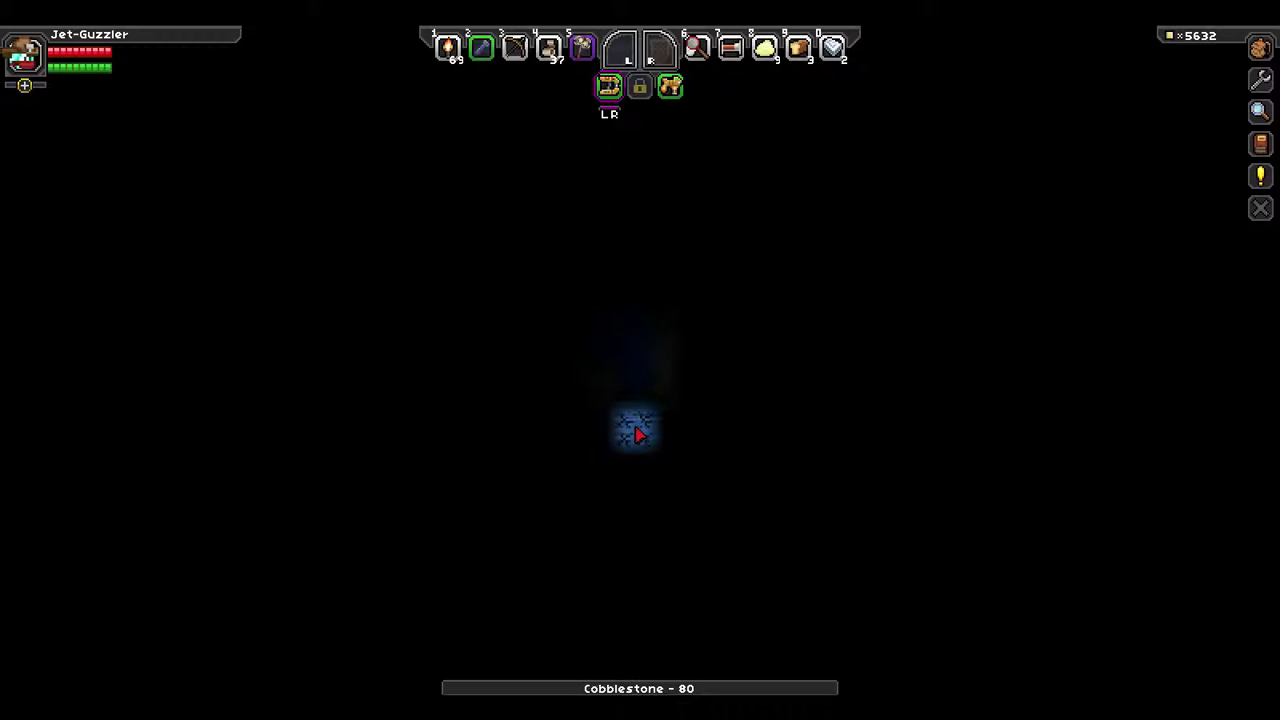
click(639, 431)
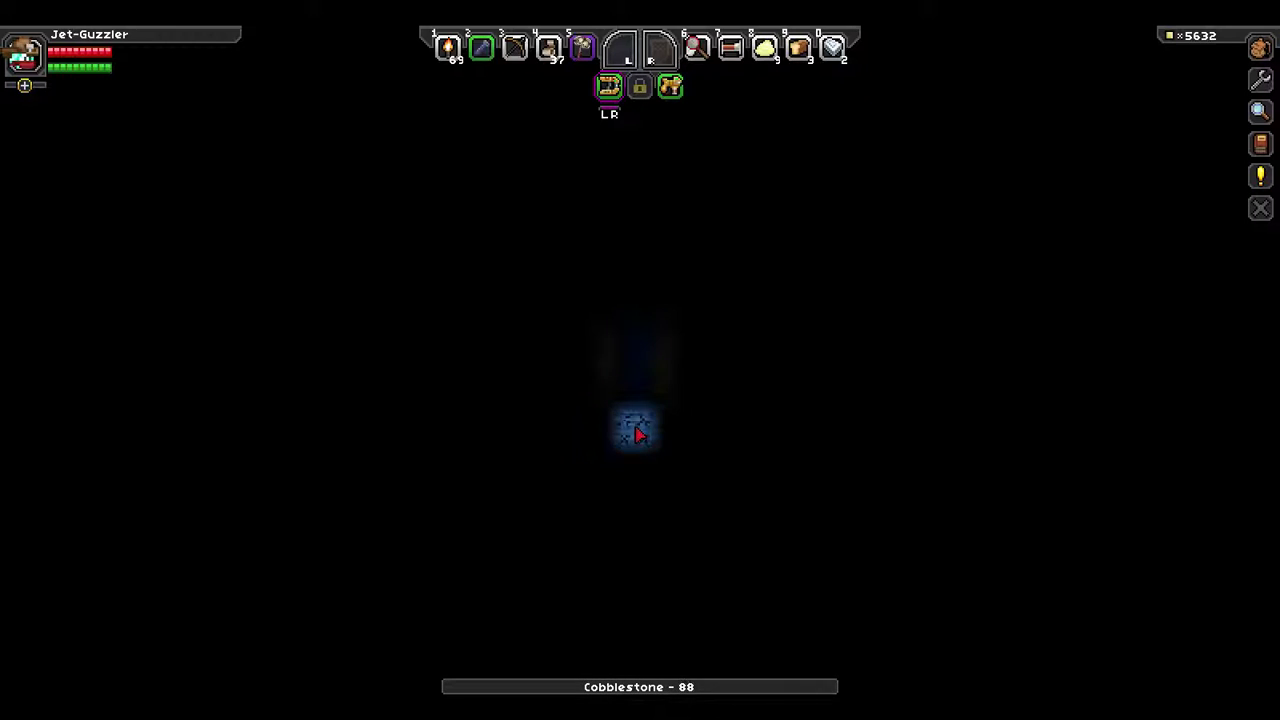
click(639, 432)
key(2)
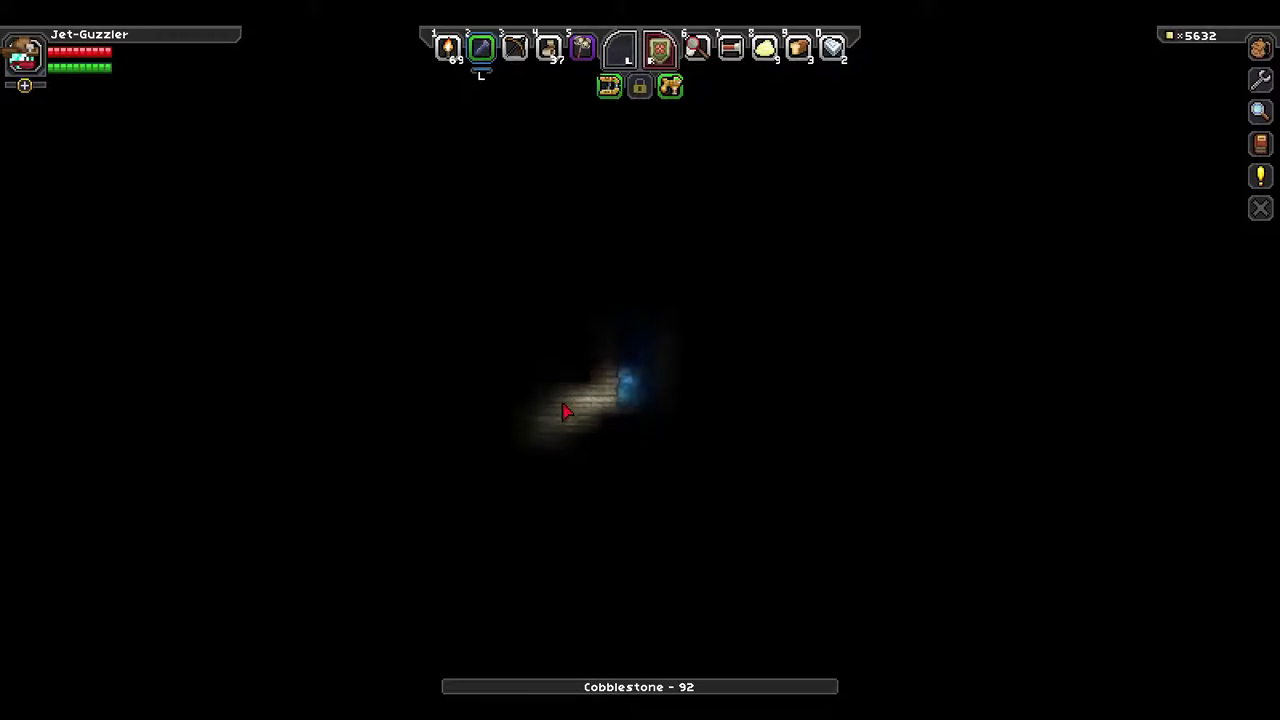
key(r)
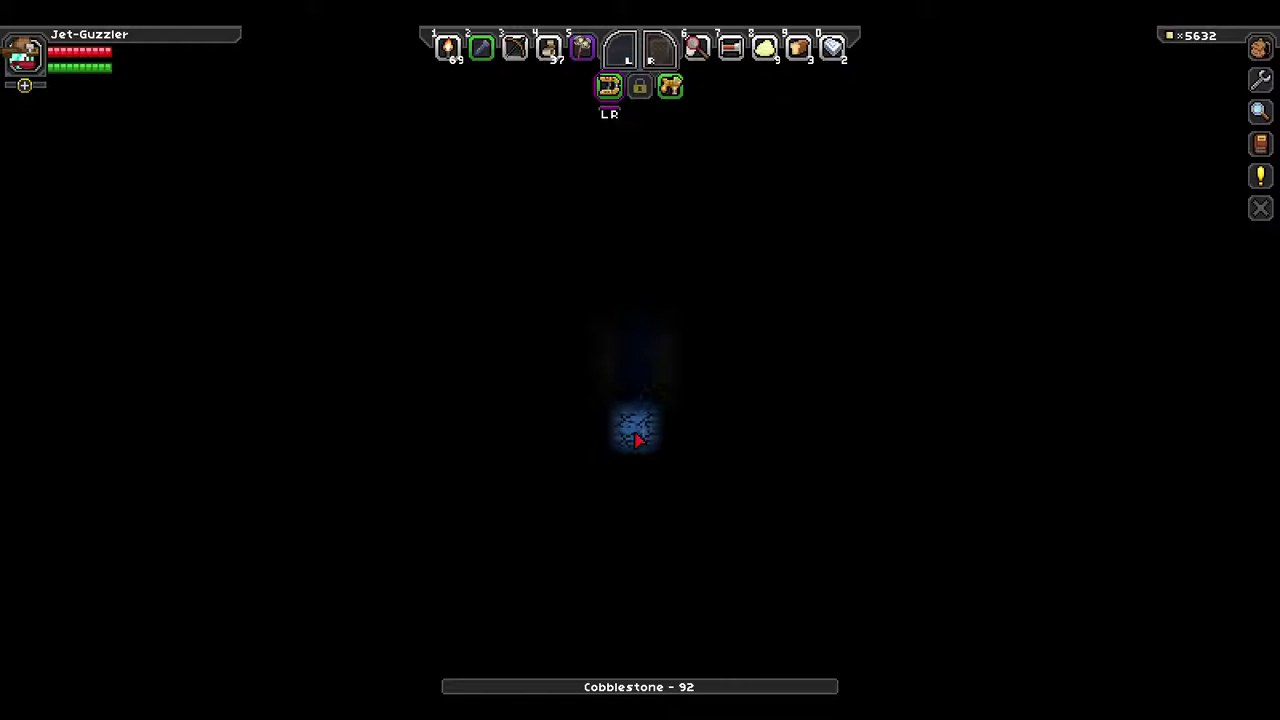
click(639, 438)
click(639, 438)
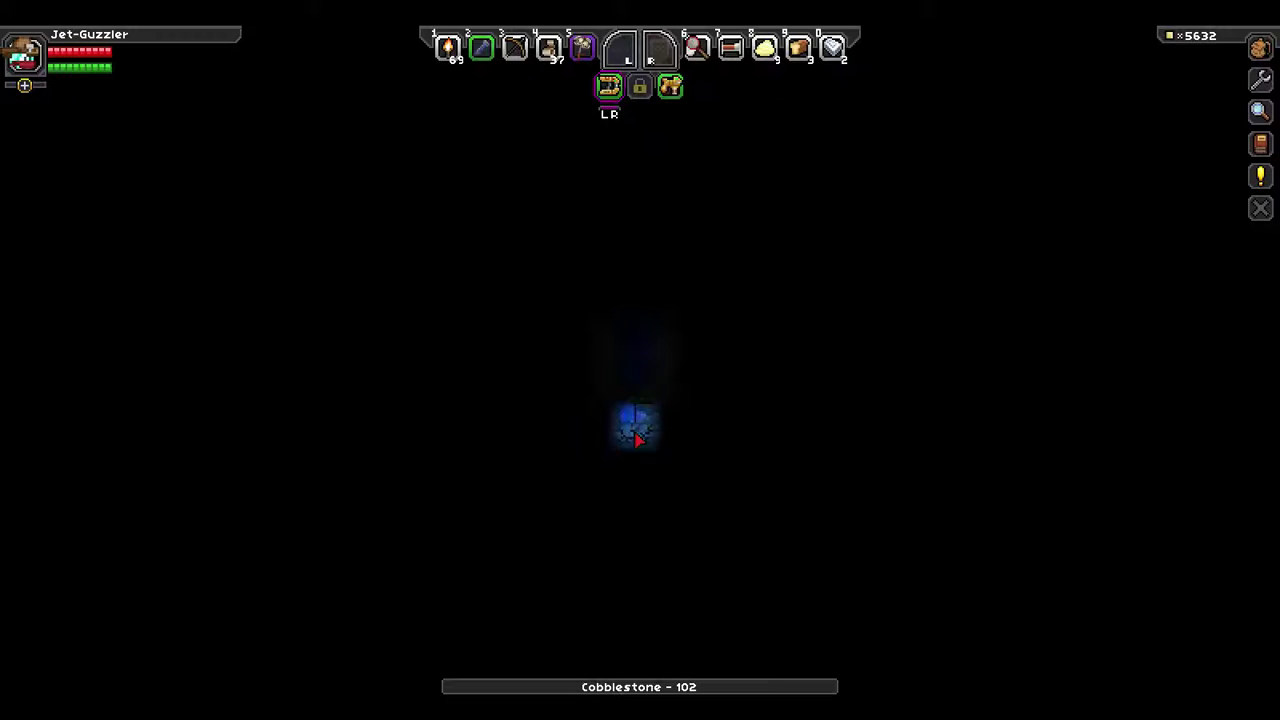
click(639, 438)
Keep digging down, collecting water, cobblestone and bone blocks.
key(2)
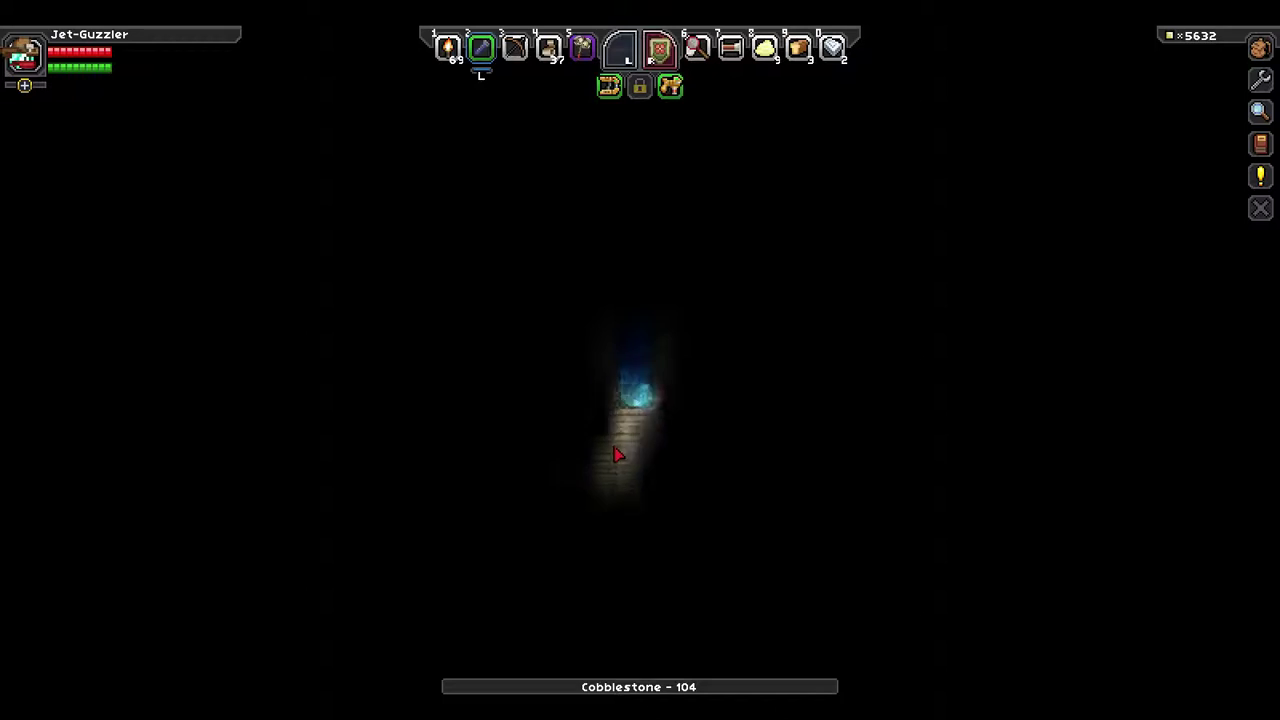
key(r)
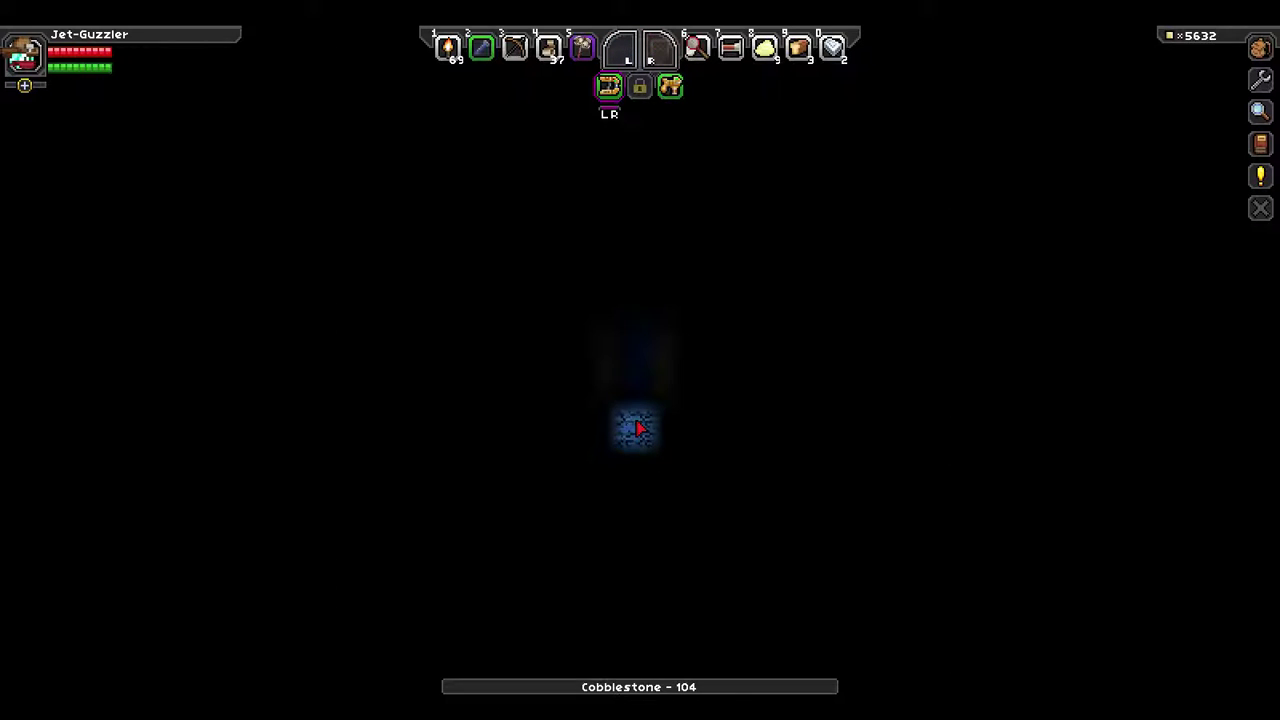
click(639, 428)
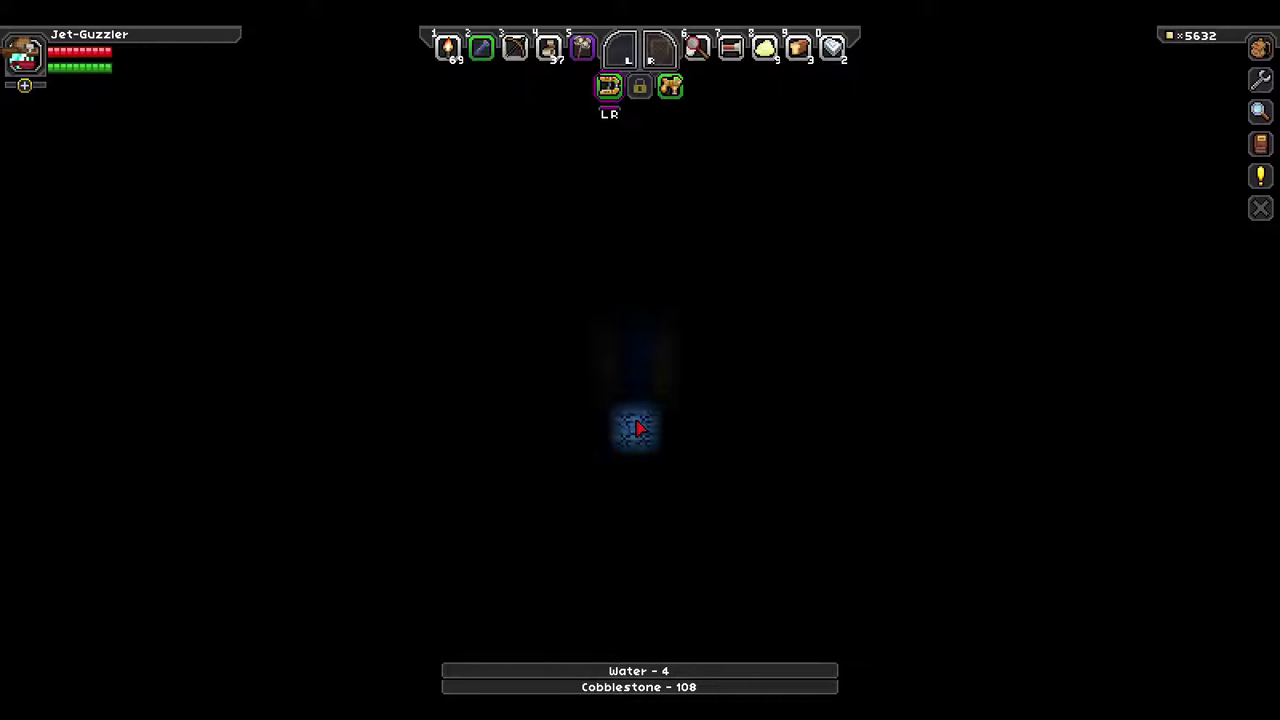
click(639, 428)
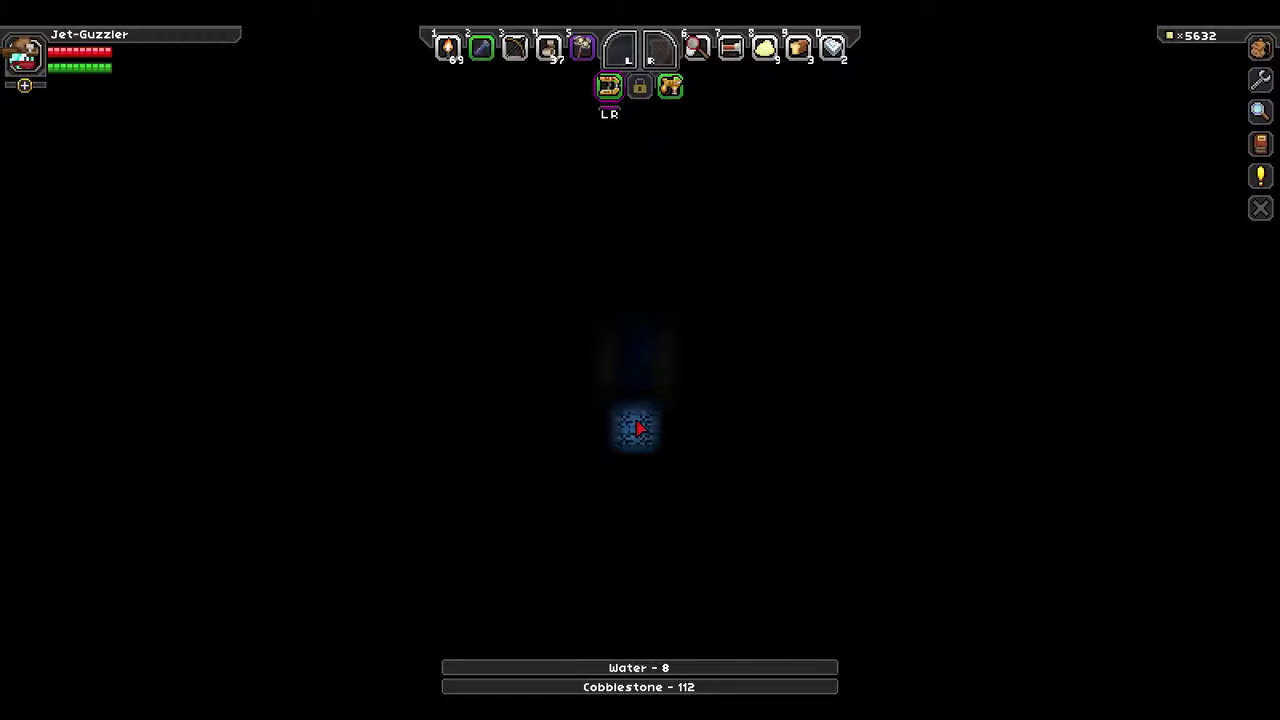
key(2)
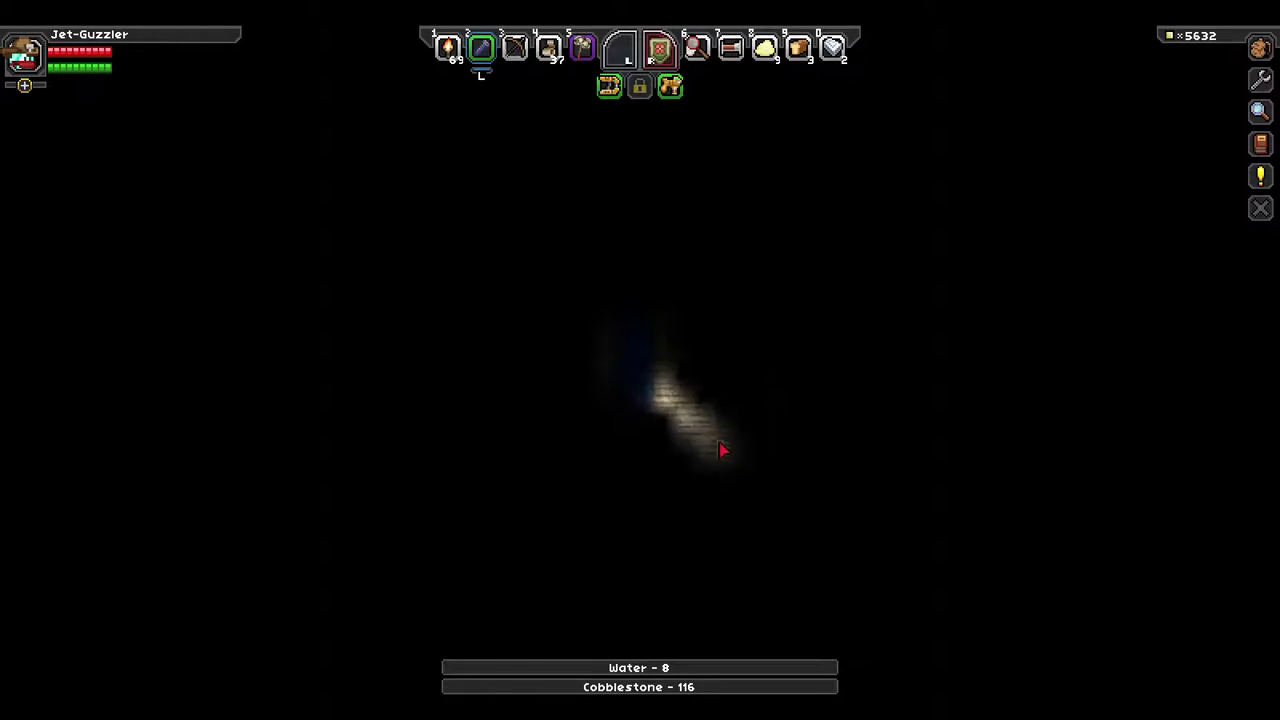
key(r)
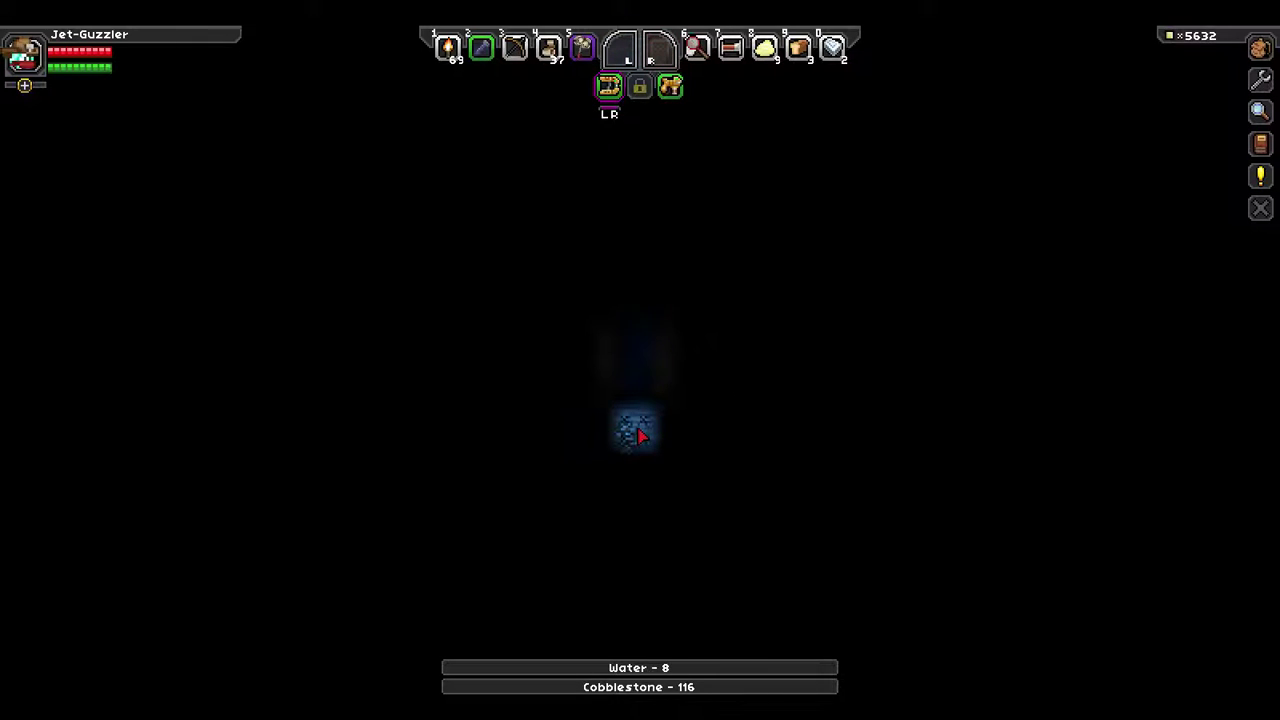
click(640, 435)
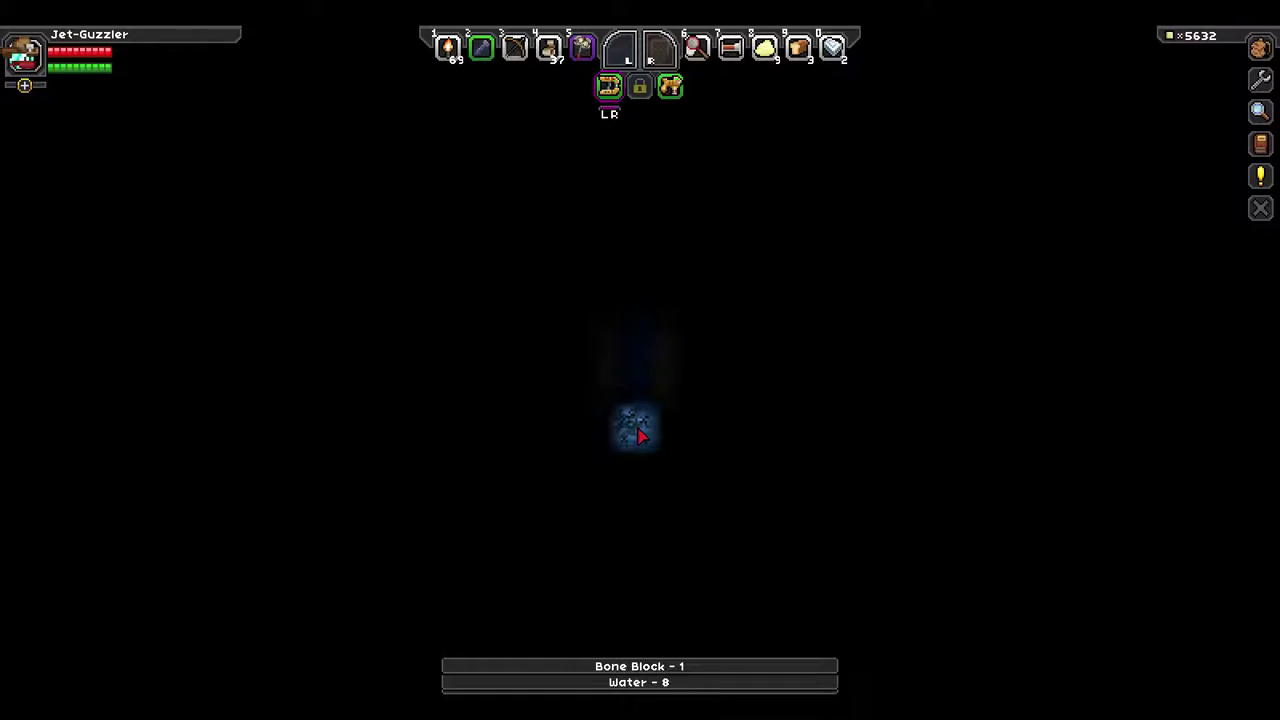
click(640, 435)
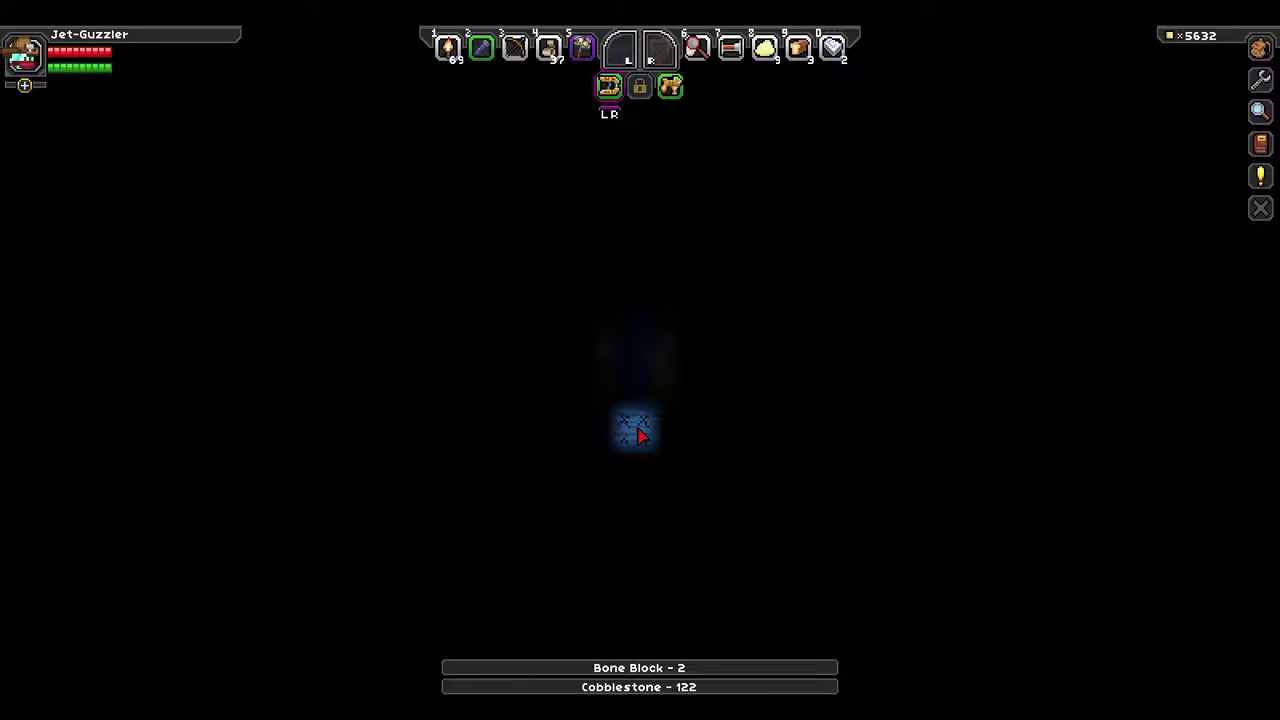
click(640, 435)
click(640, 435)
Mine the silver ore up-right, then dig further down to 166 cobblestone.
key(2)
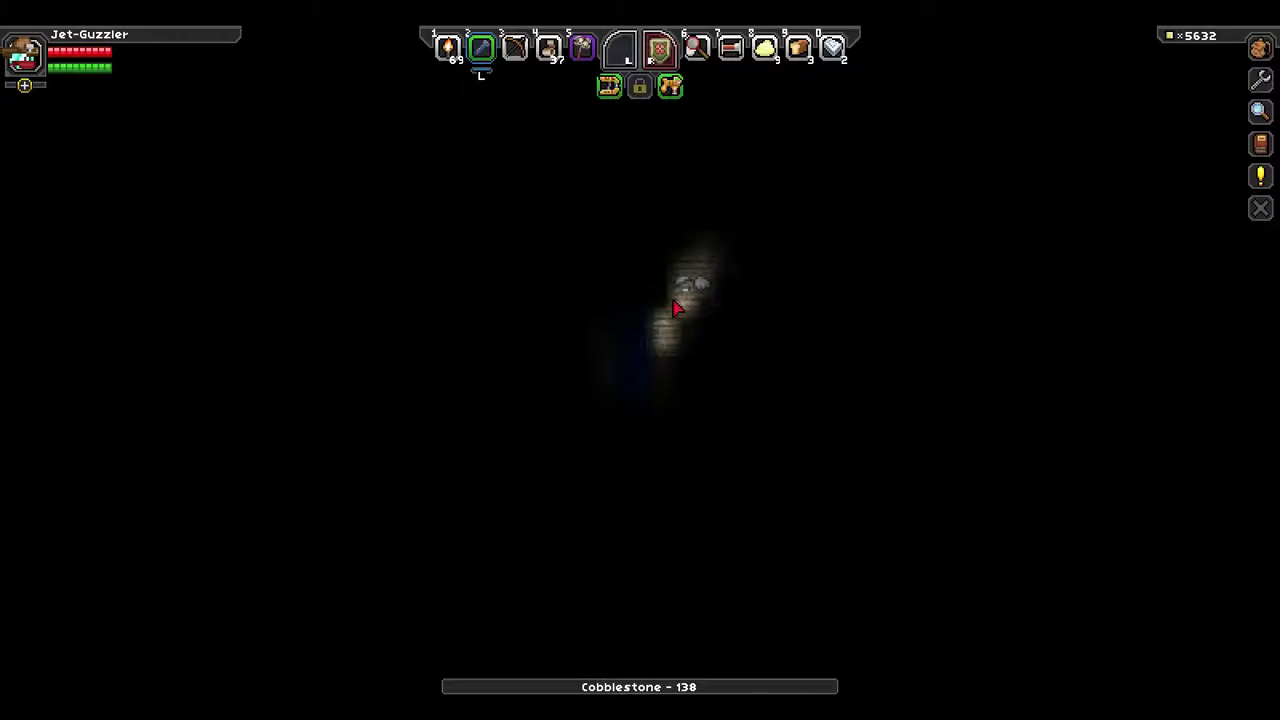
key(r)
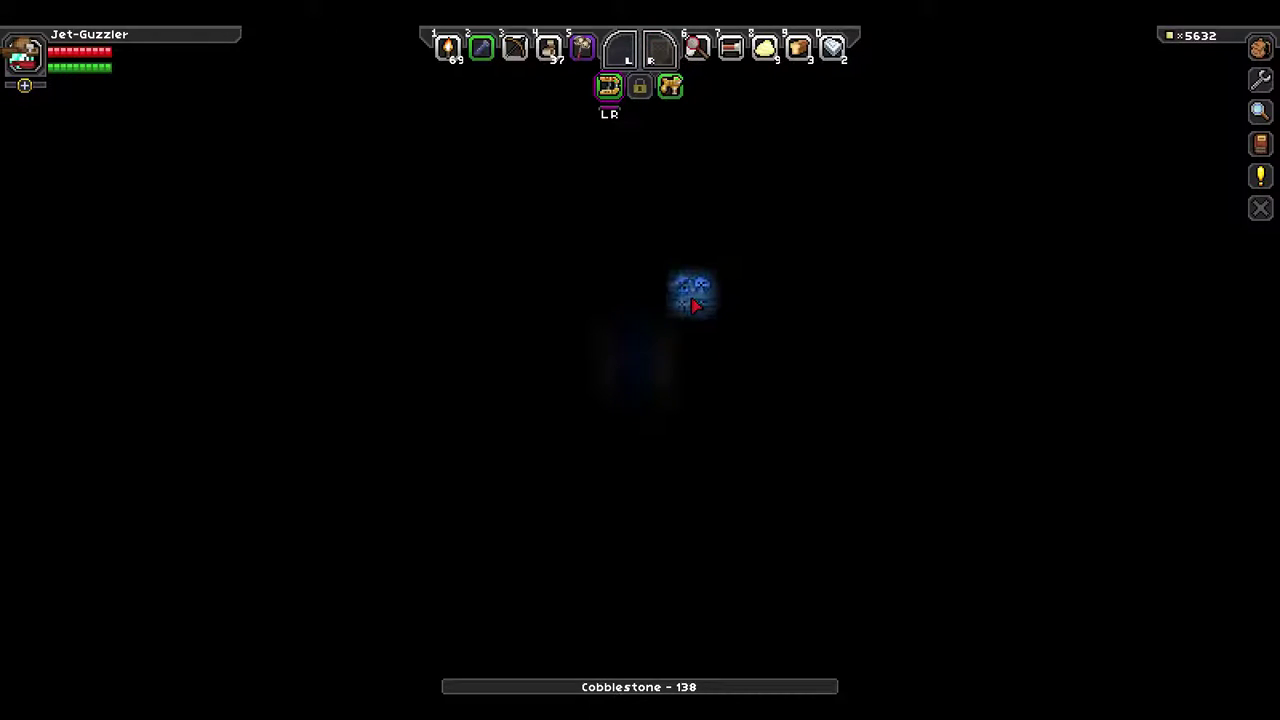
drag(694, 304, 694, 304)
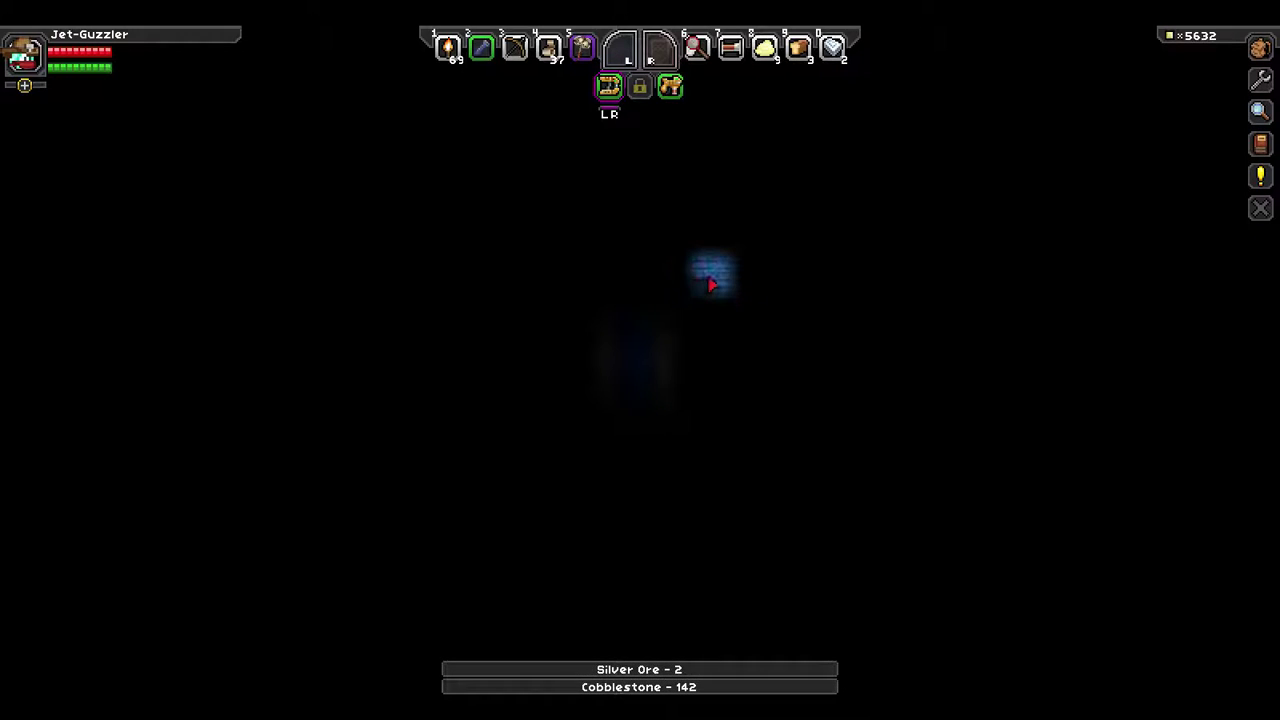
key(r)
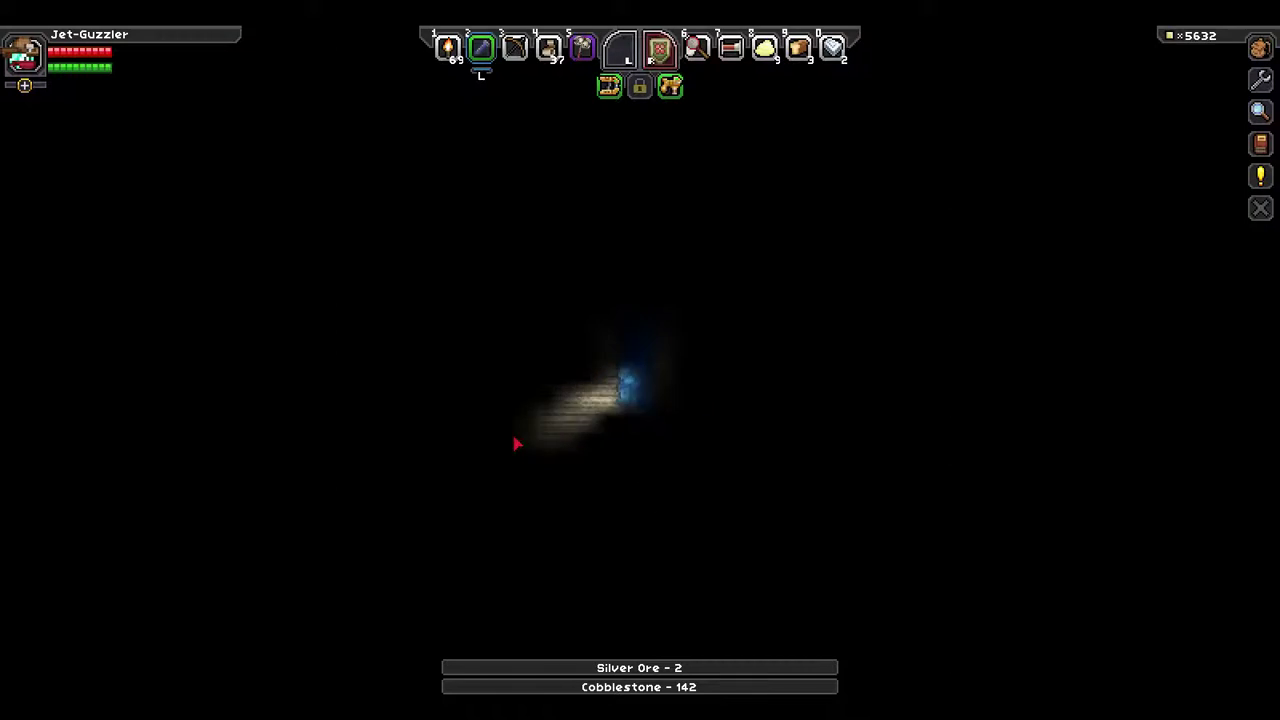
key(r)
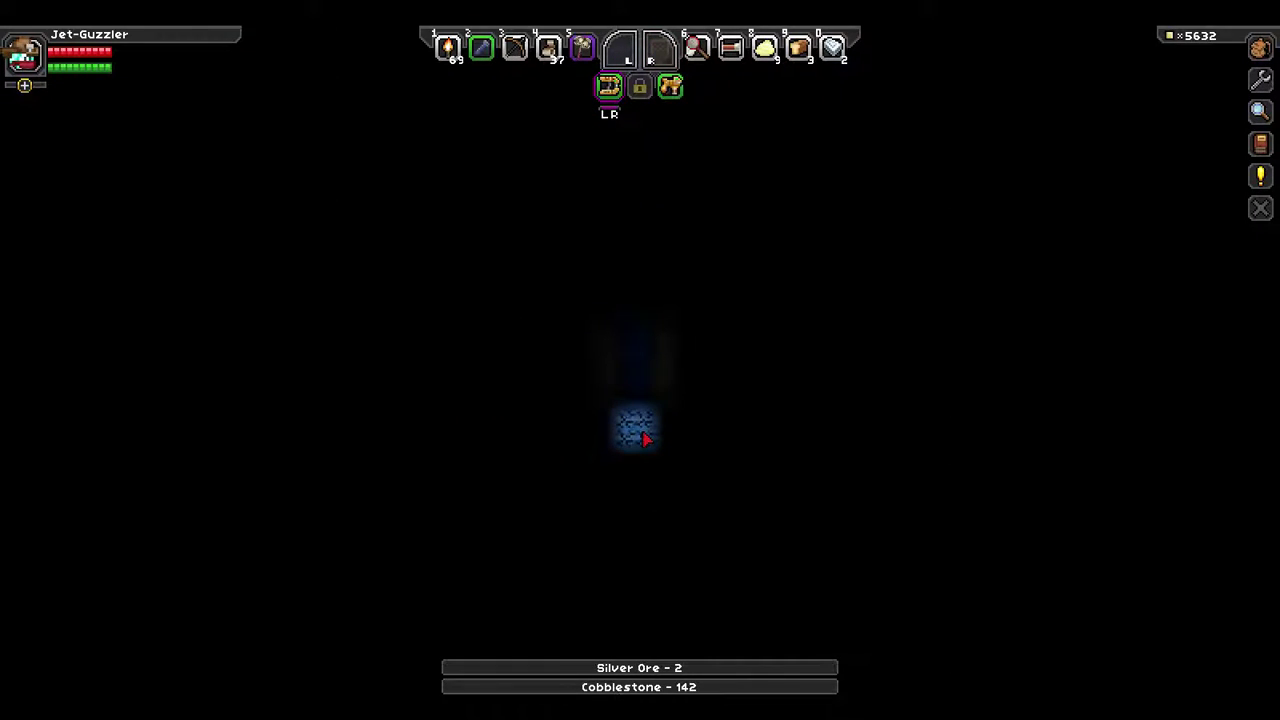
click(645, 438)
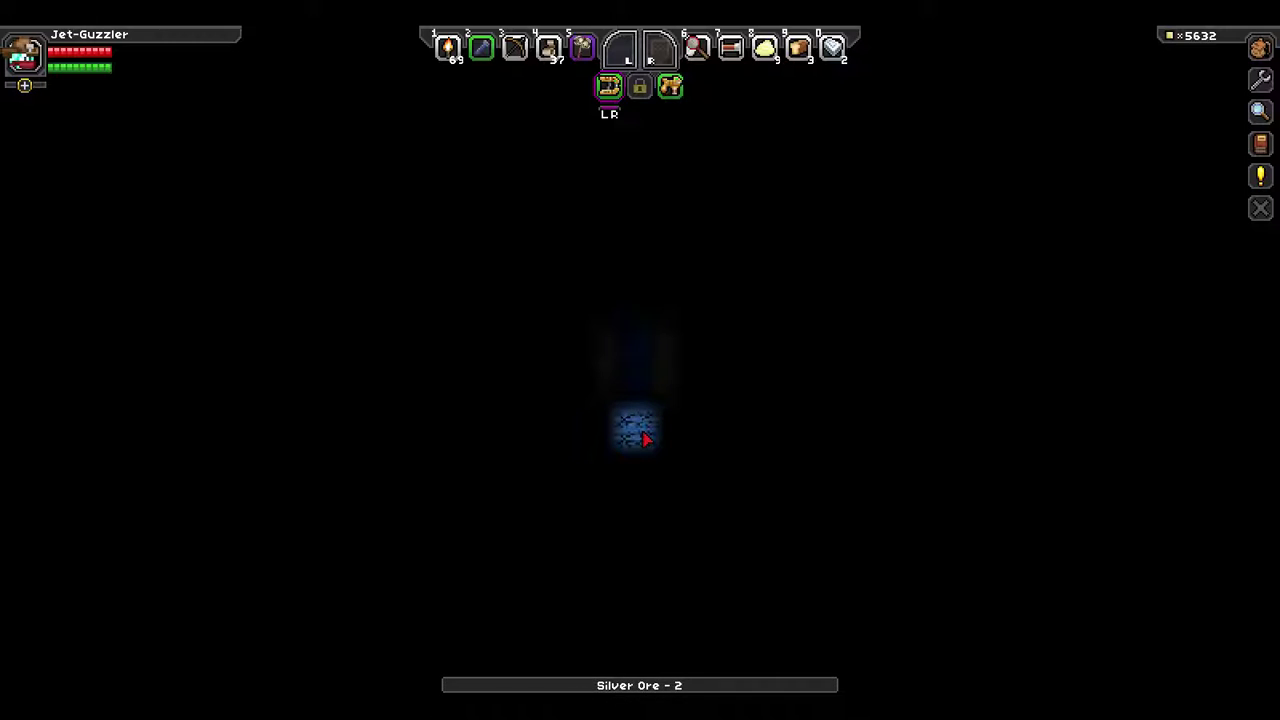
click(645, 438)
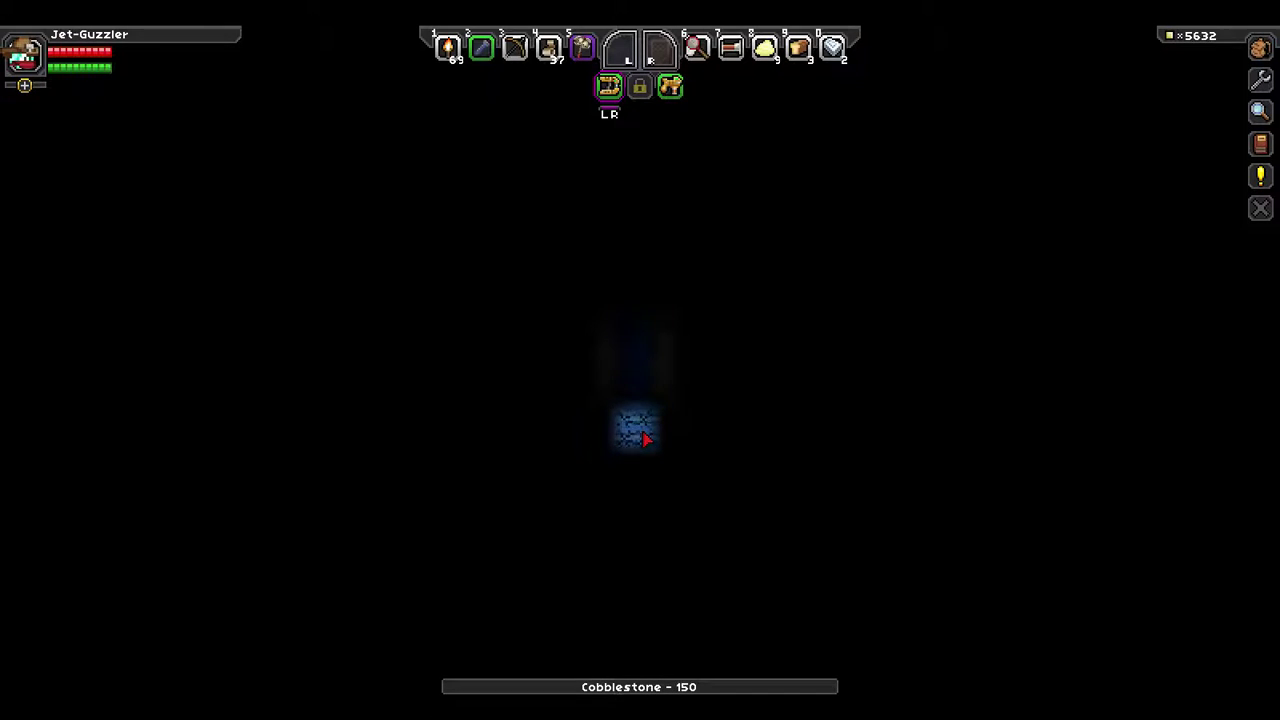
click(645, 438)
click(645, 438)
click(645, 438)
Mine out the blocks to the right and upward, soaking up water pockets.
key(2)
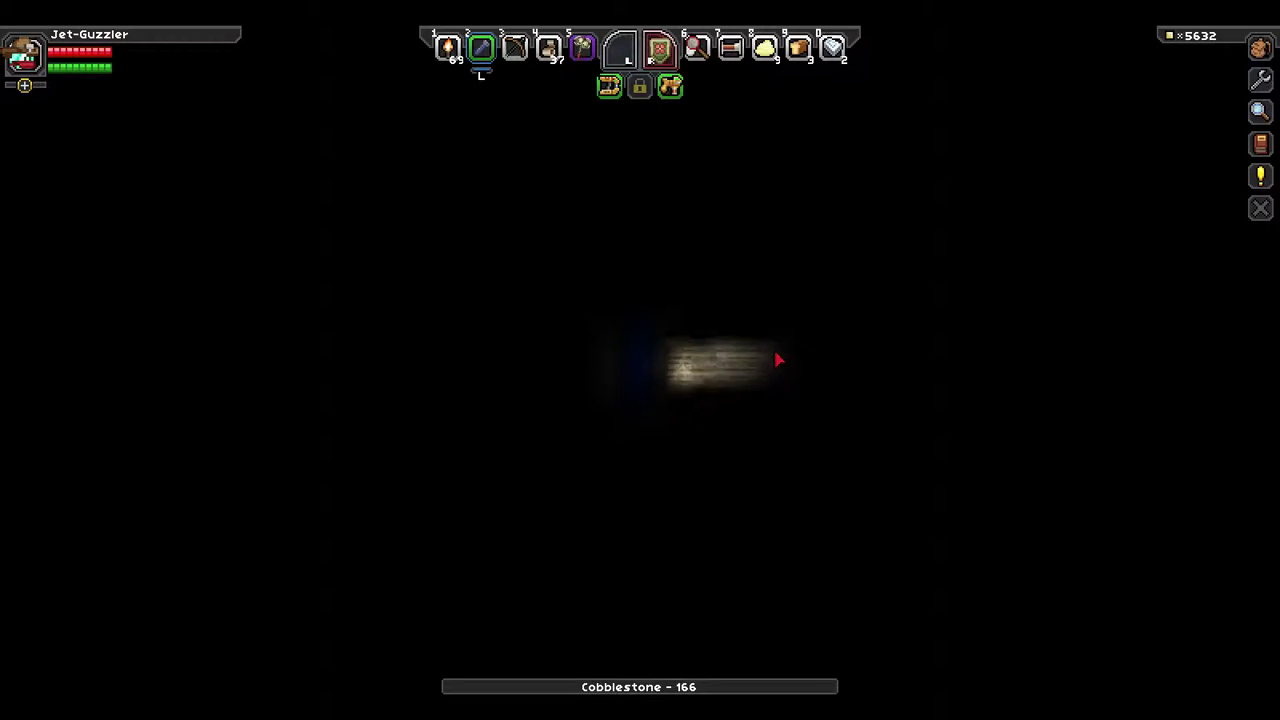
key(r)
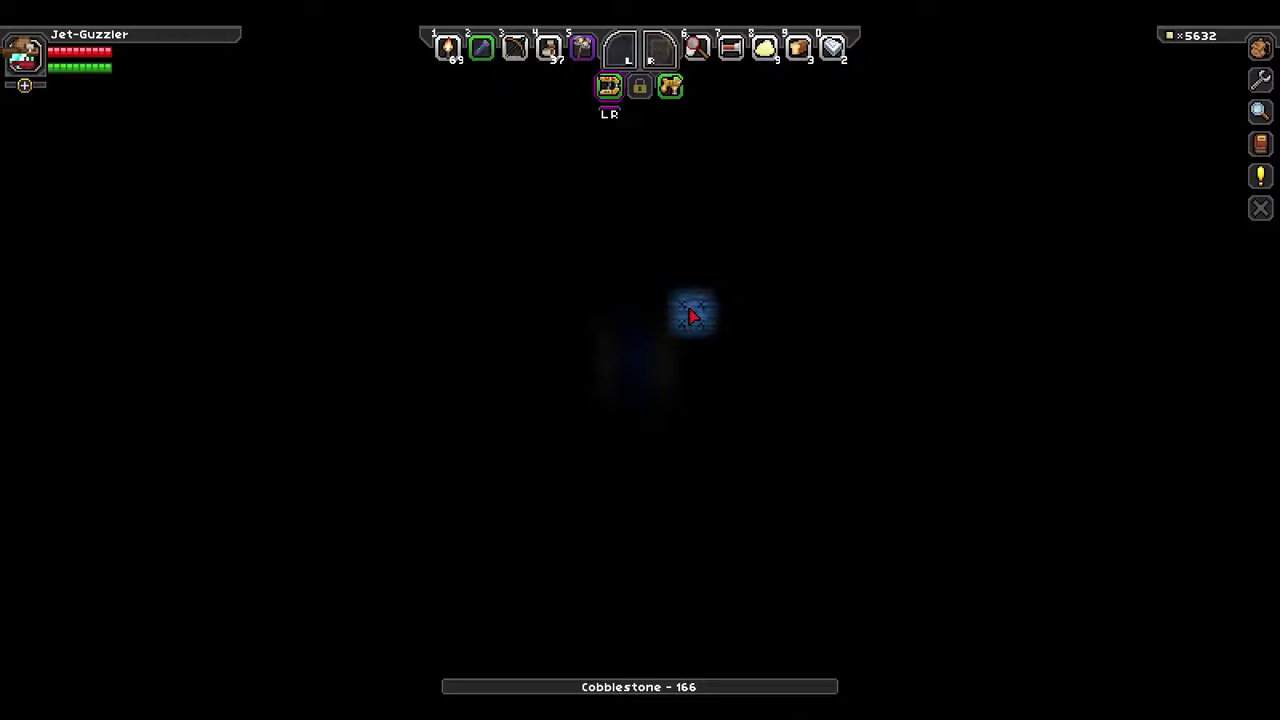
drag(690, 316, 682, 317)
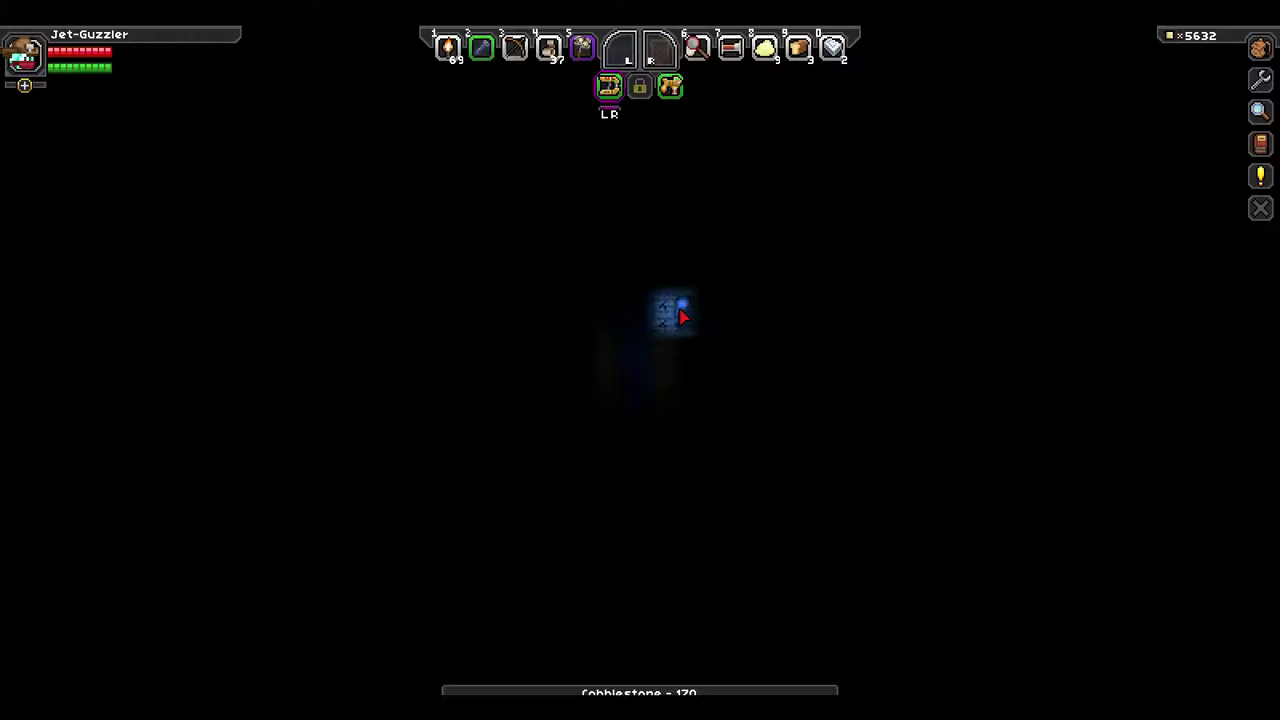
mouse_move(682, 317)
mouse_down()
mouse_move(682, 286)
mouse_move(735, 289)
mouse_move(717, 286)
mouse_up()
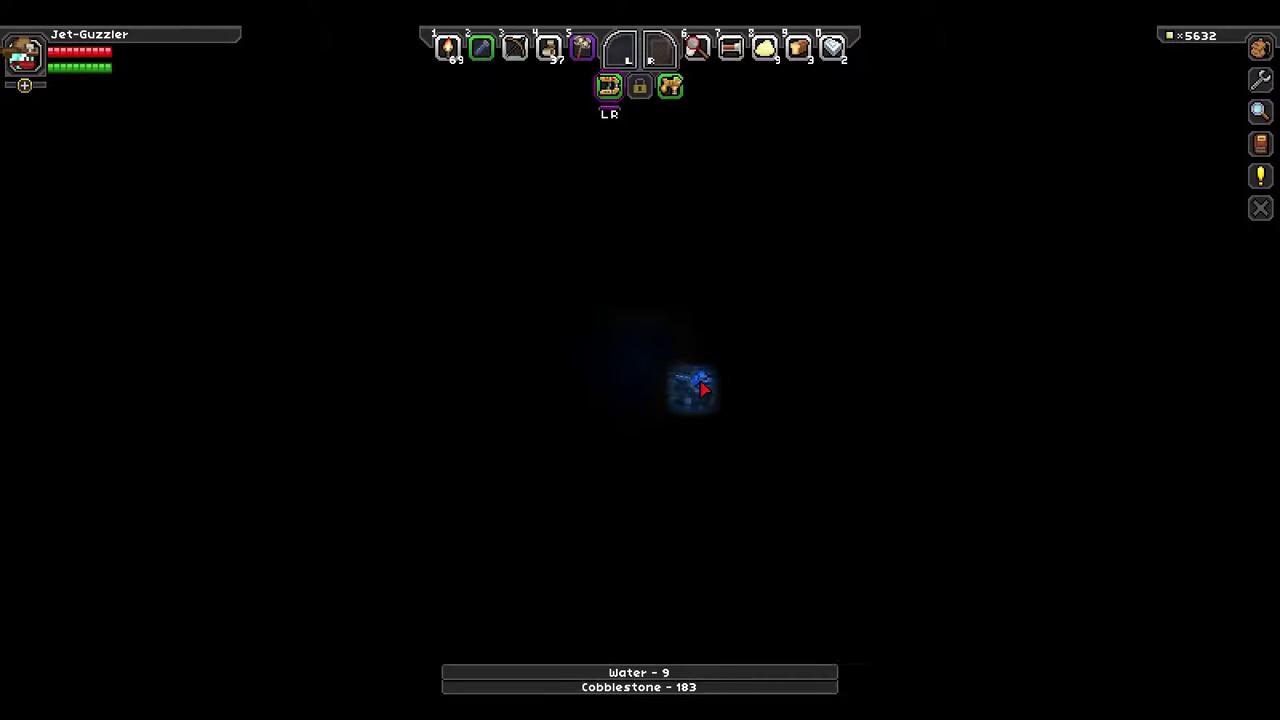
Mine the two diamond ore blocks, bringing cobblestone to 194.
drag(703, 388, 750, 340)
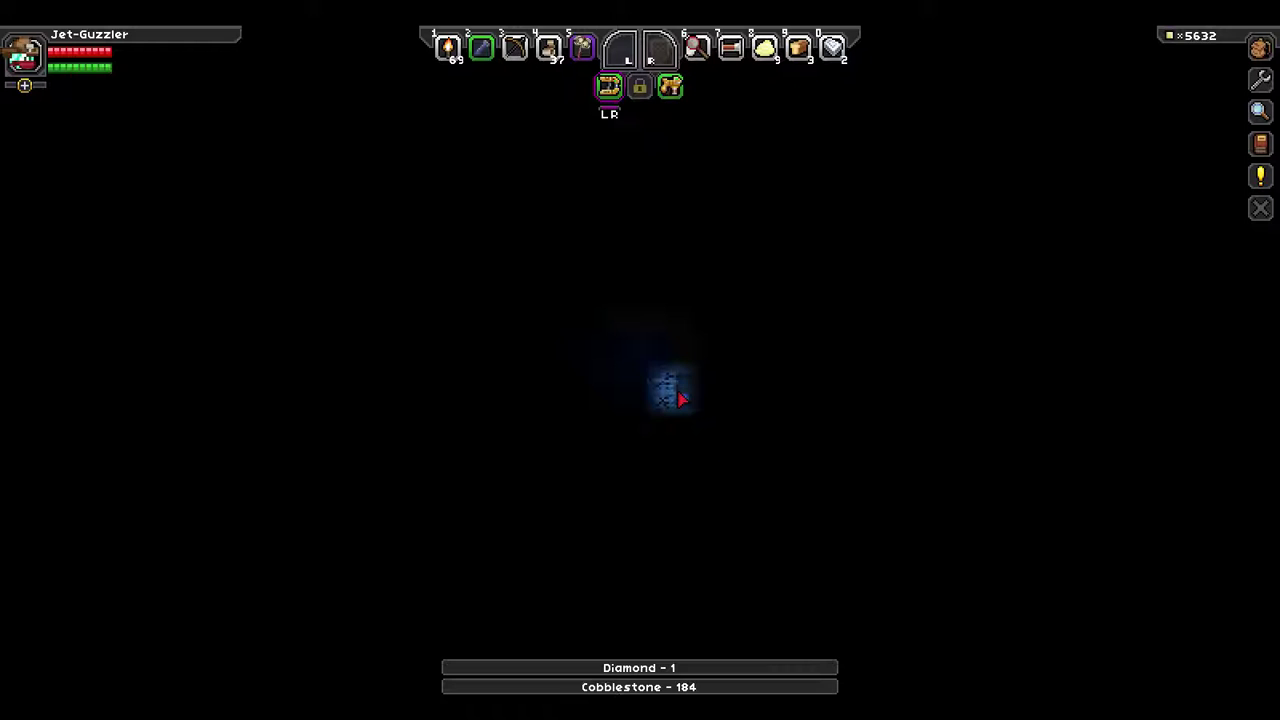
drag(679, 399, 691, 372)
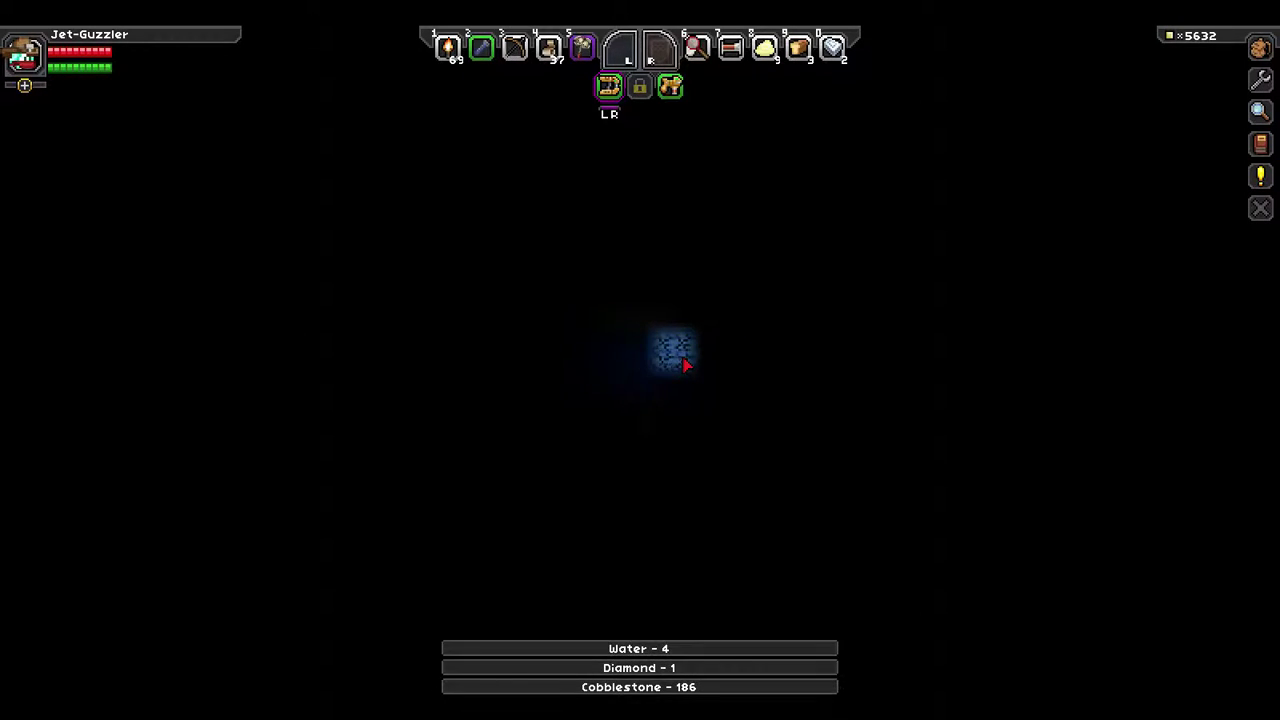
drag(685, 366, 697, 367)
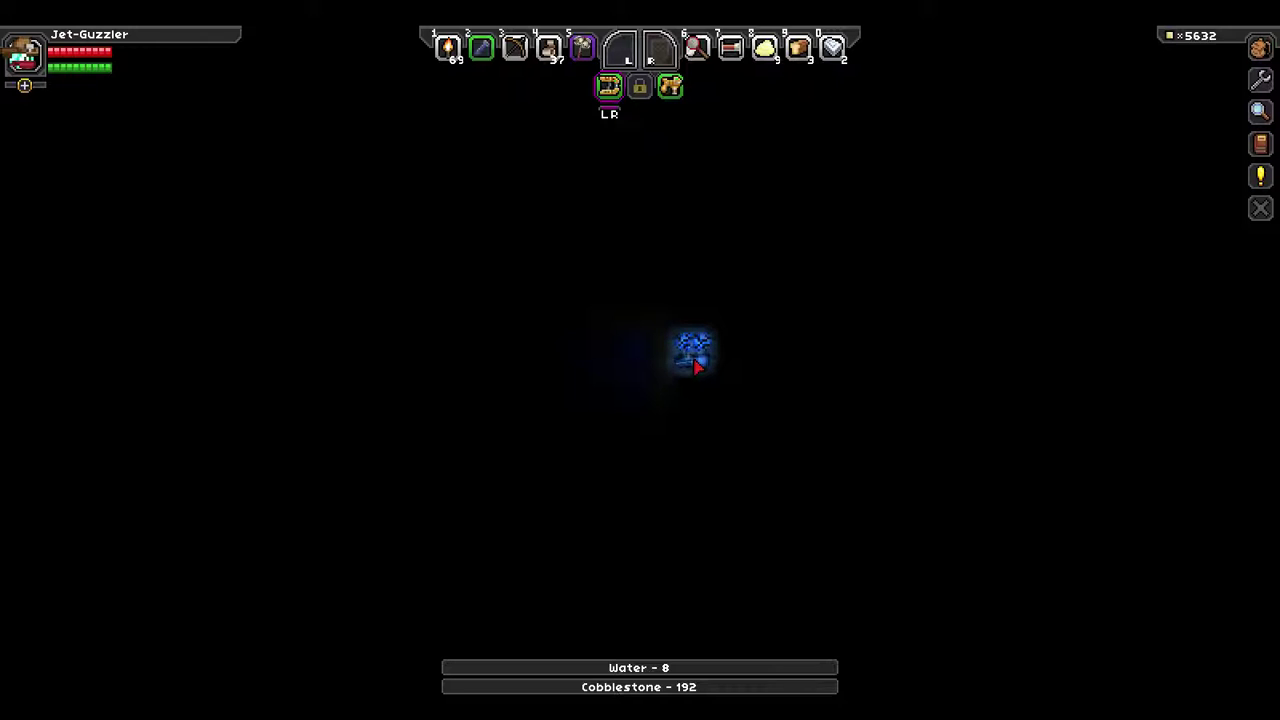
mouse_move(697, 367)
mouse_down()
mouse_move(930, 345)
mouse_move(978, 370)
mouse_up()
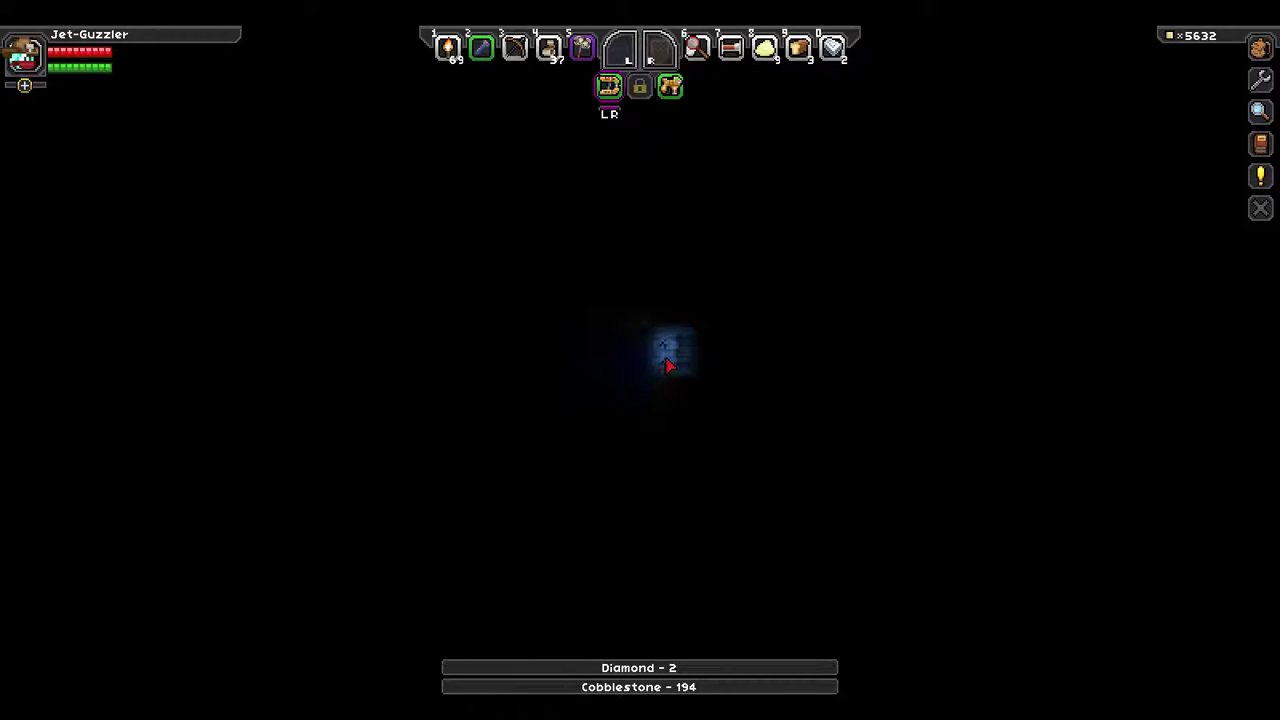
Dig down through the flooded cave, collecting water, stone, silver ore and dirt.
drag(668, 366, 678, 397)
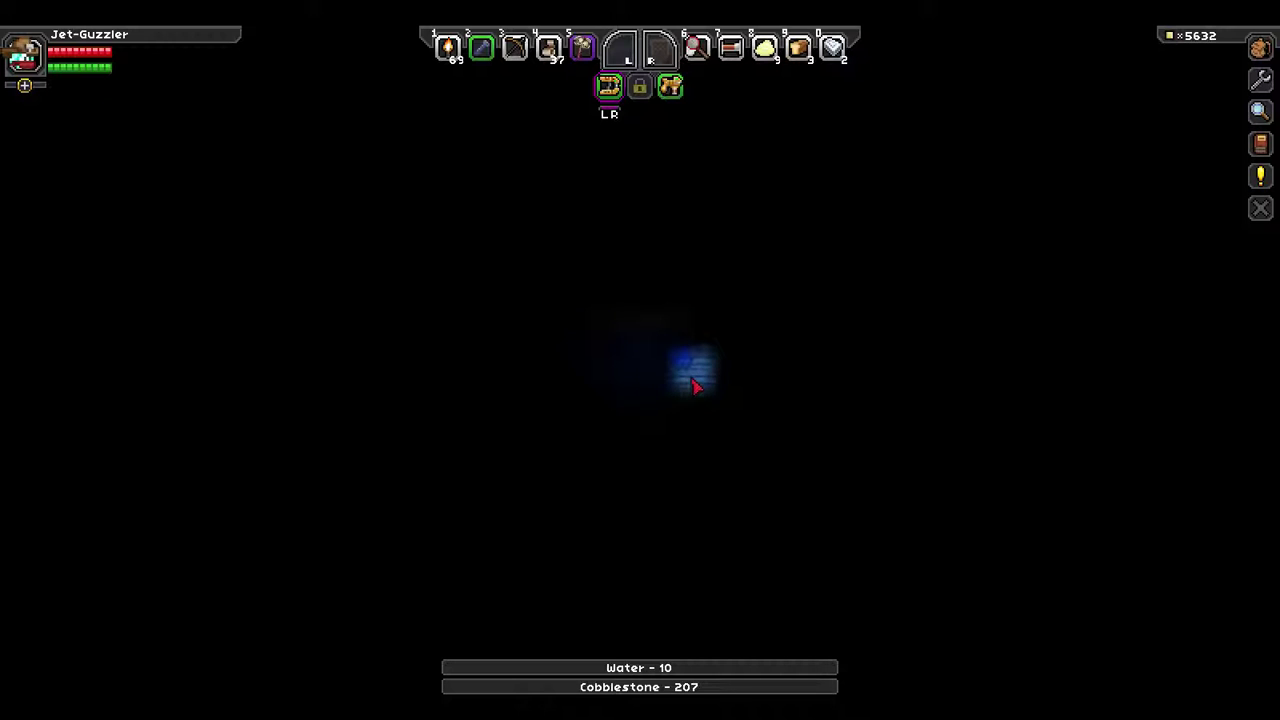
drag(697, 387, 700, 388)
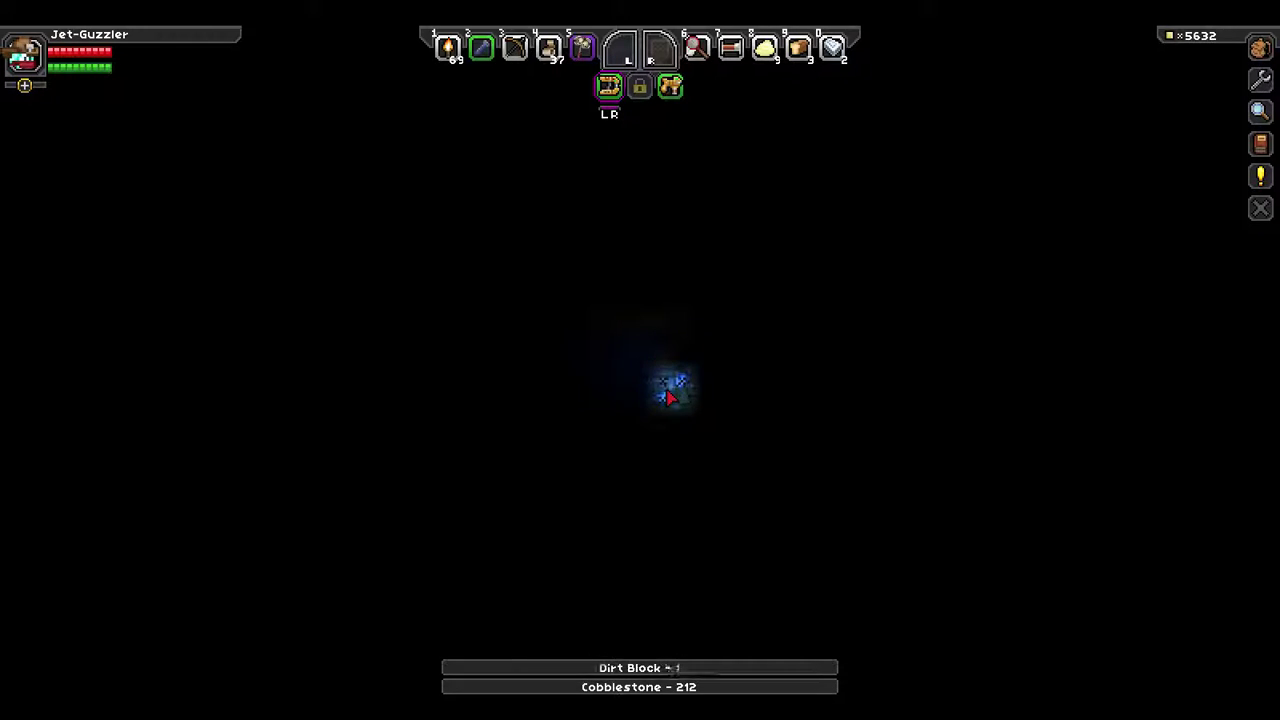
drag(668, 396, 668, 373)
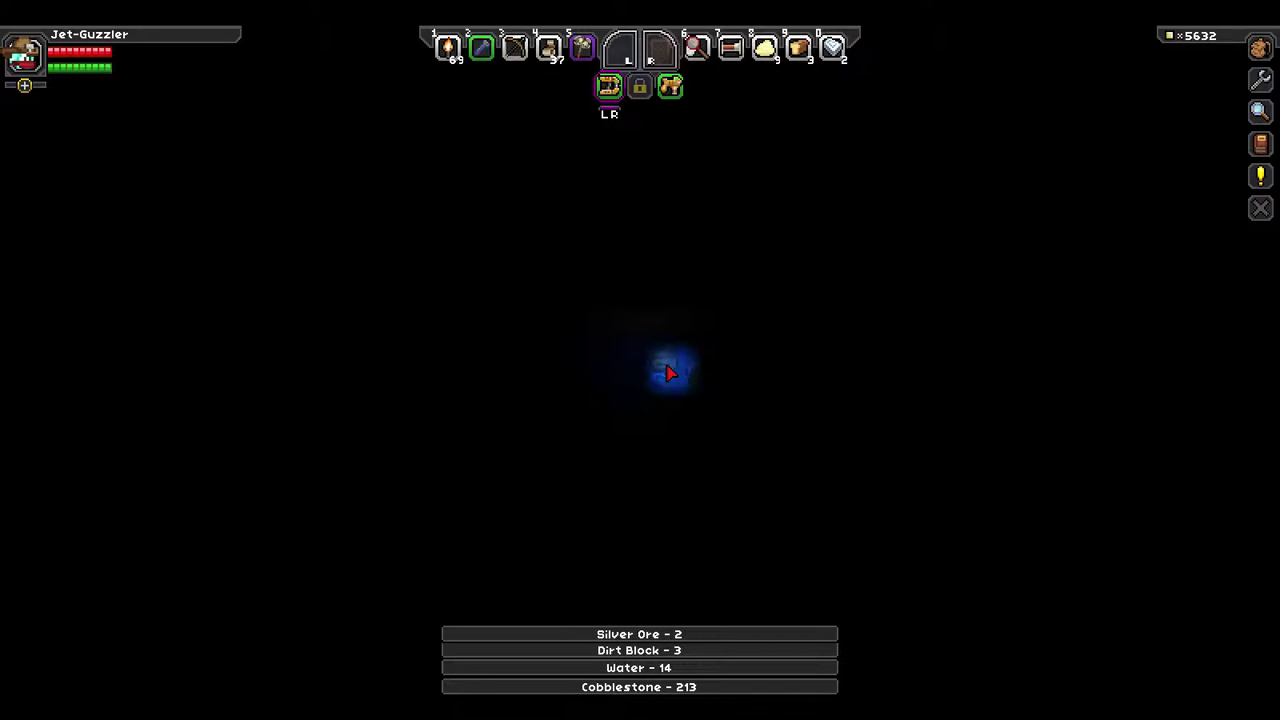
click(668, 373)
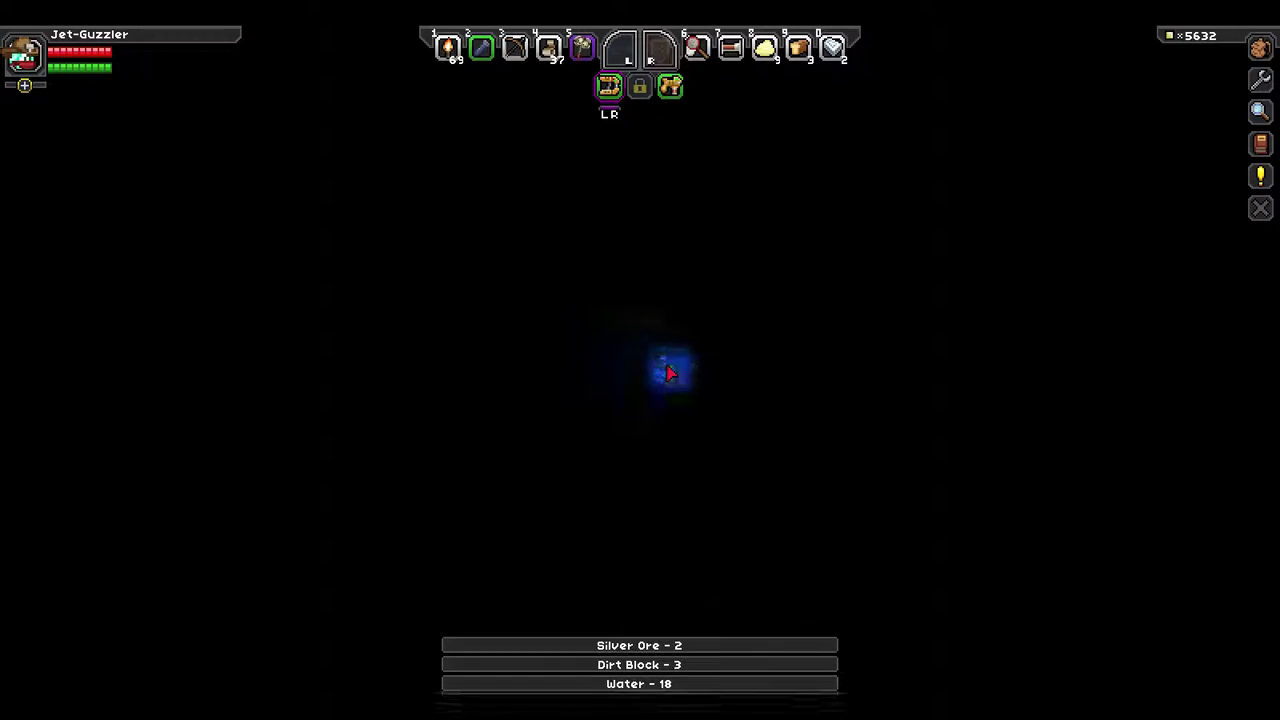
mouse_move(668, 373)
mouse_down()
mouse_move(680, 396)
mouse_move(709, 380)
mouse_move(580, 314)
mouse_move(757, 400)
mouse_move(709, 459)
mouse_up()
Light the area with the slot-2 flashlight, then mine out five gold ore.
key(2)
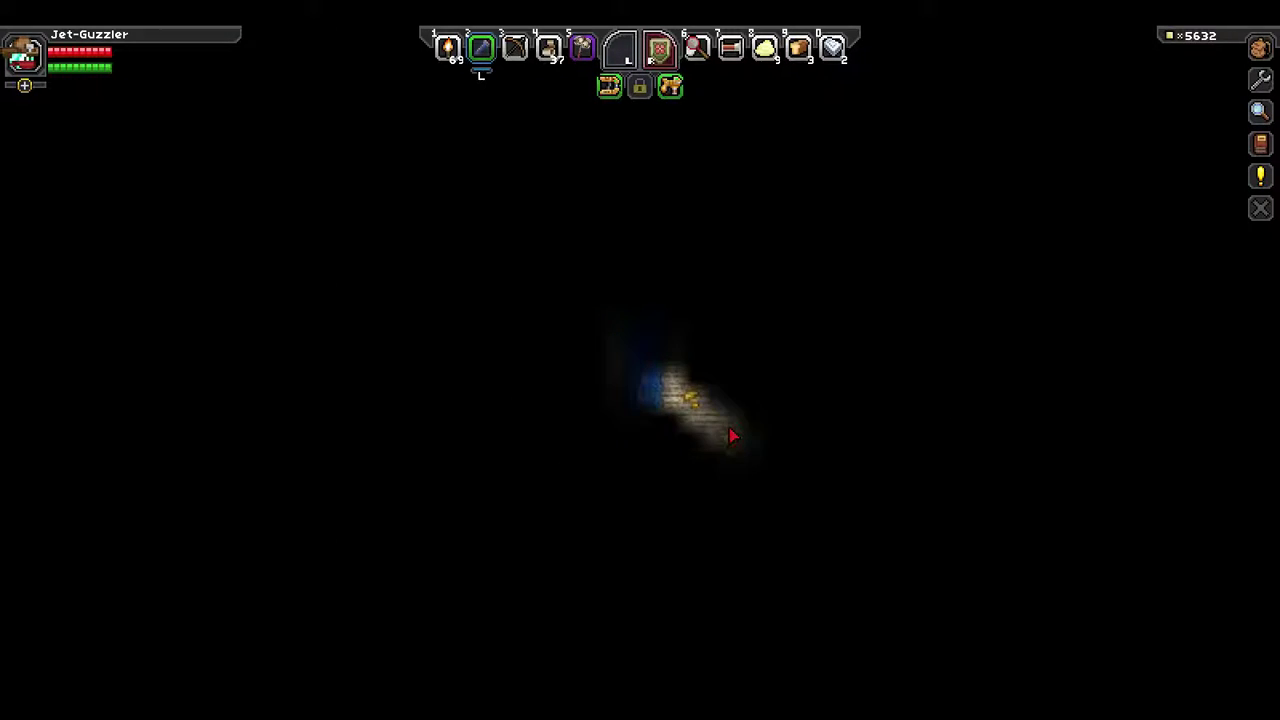
key(r)
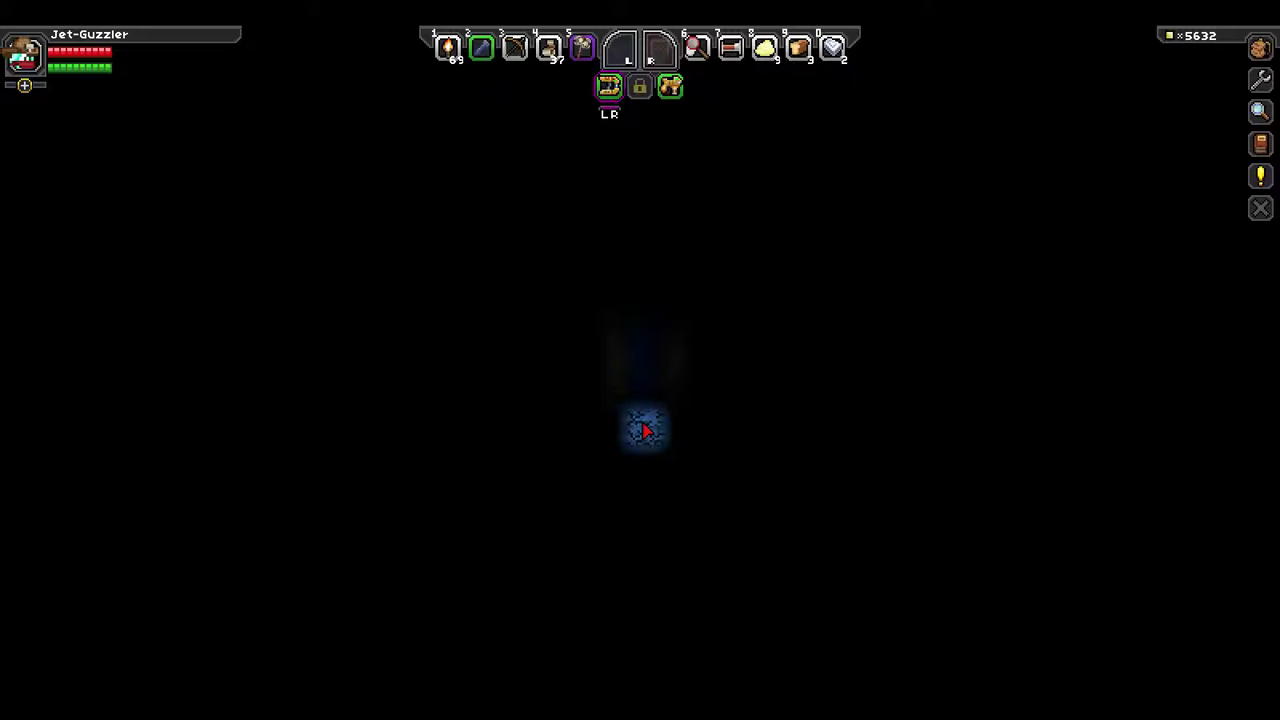
mouse_move(645, 430)
mouse_down()
mouse_move(687, 394)
mouse_move(688, 361)
mouse_move(694, 400)
mouse_move(664, 410)
mouse_move(683, 368)
mouse_move(651, 457)
mouse_up()
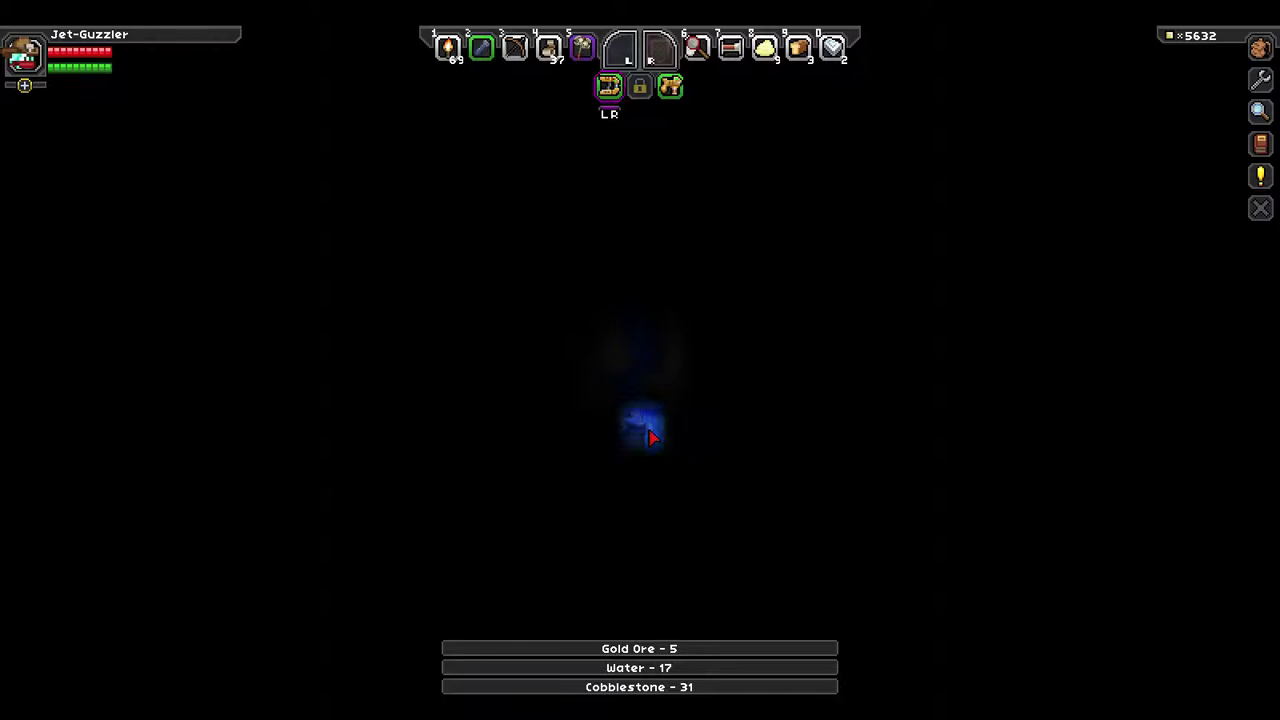
Light up the dark cave with the slot-2 flashlight.
key(2)
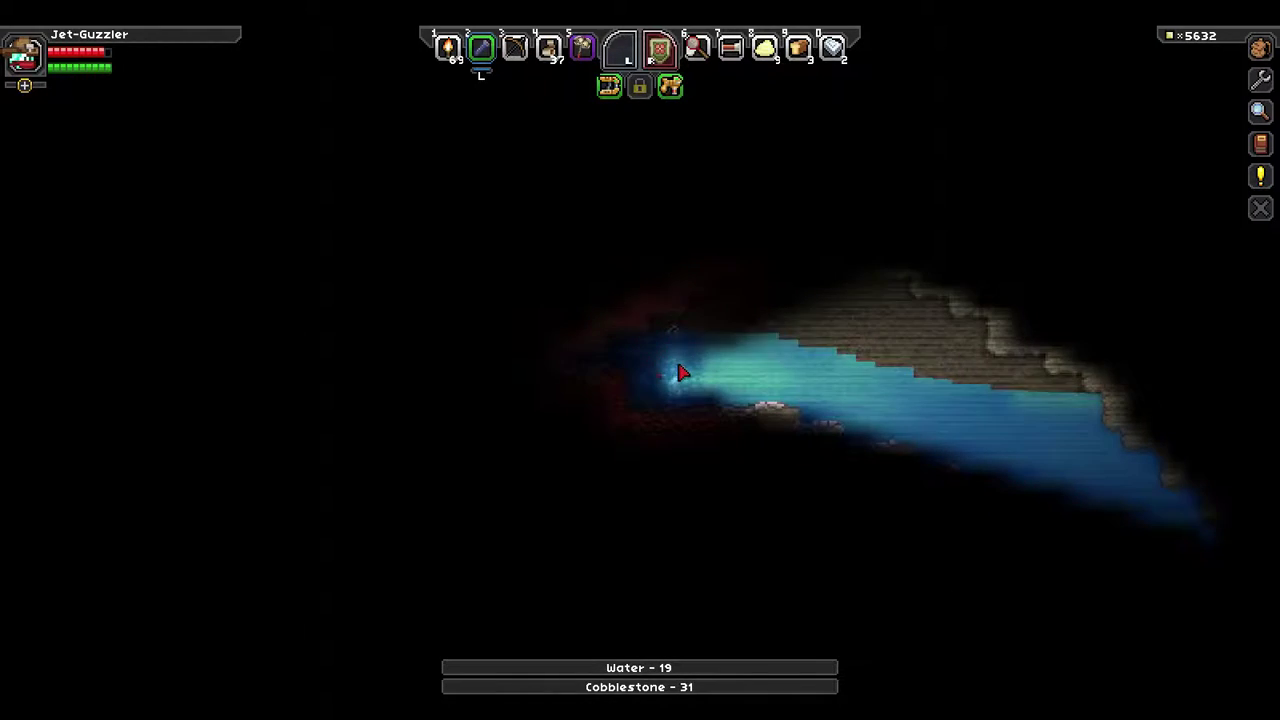
key(r)
key(2)
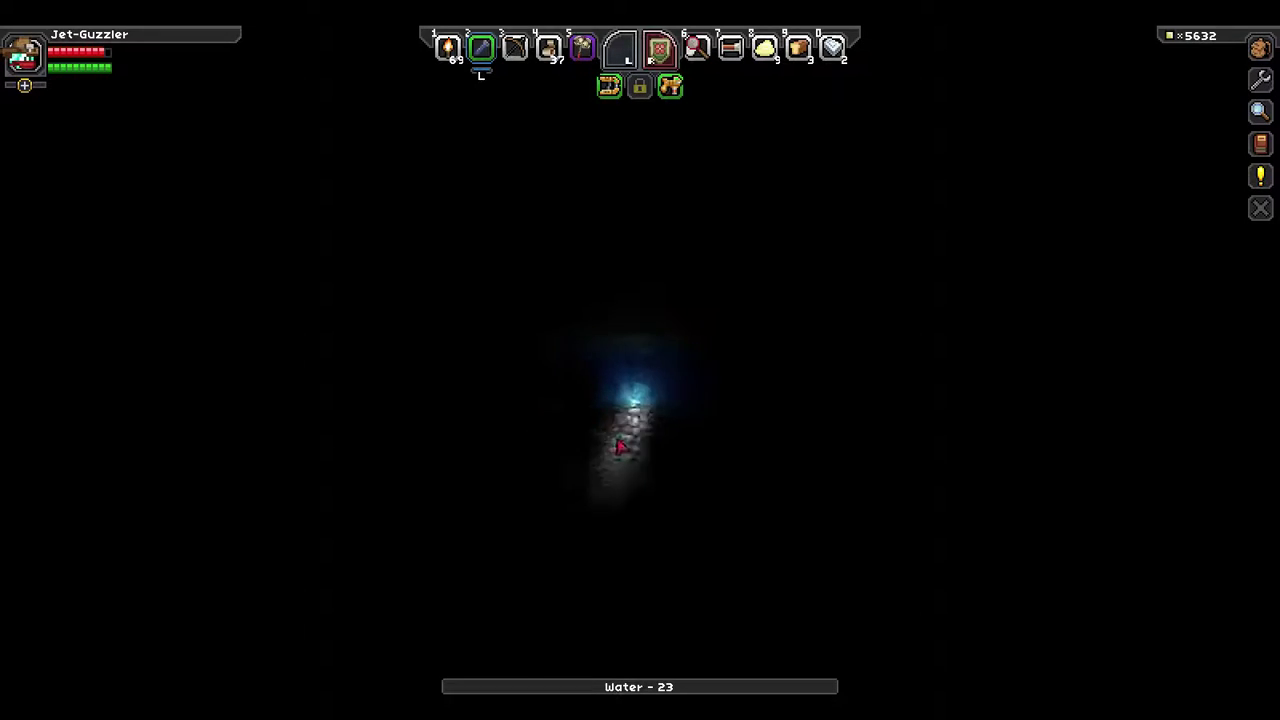
Kill the cave creature with the broadsword for 15 pixels, then relight the cave.
key(n)
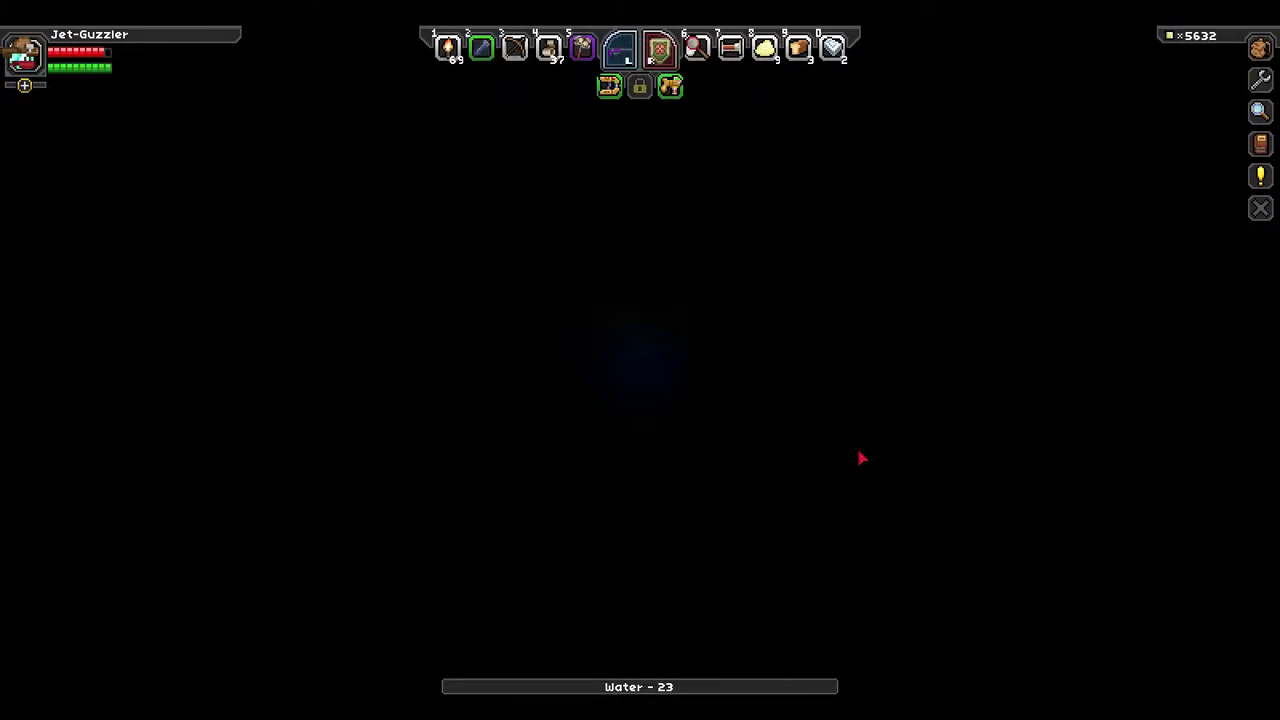
click(862, 465)
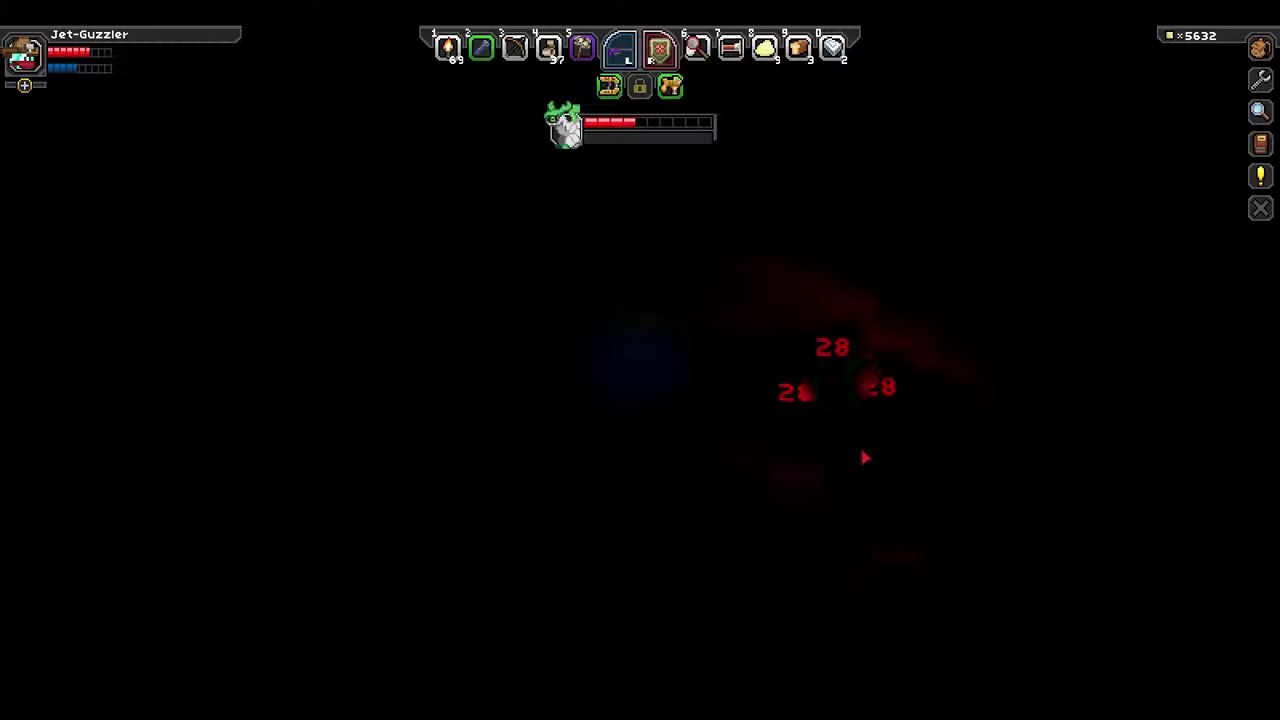
click(866, 450)
click(870, 410)
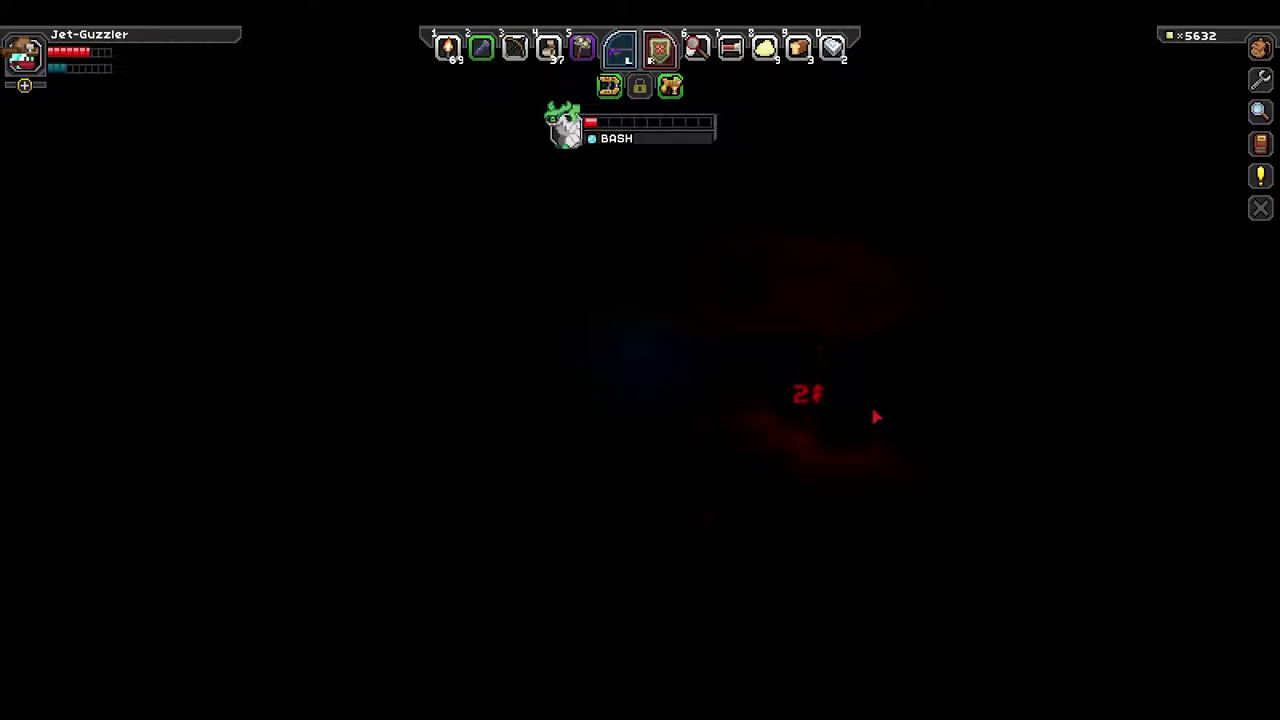
click(877, 402)
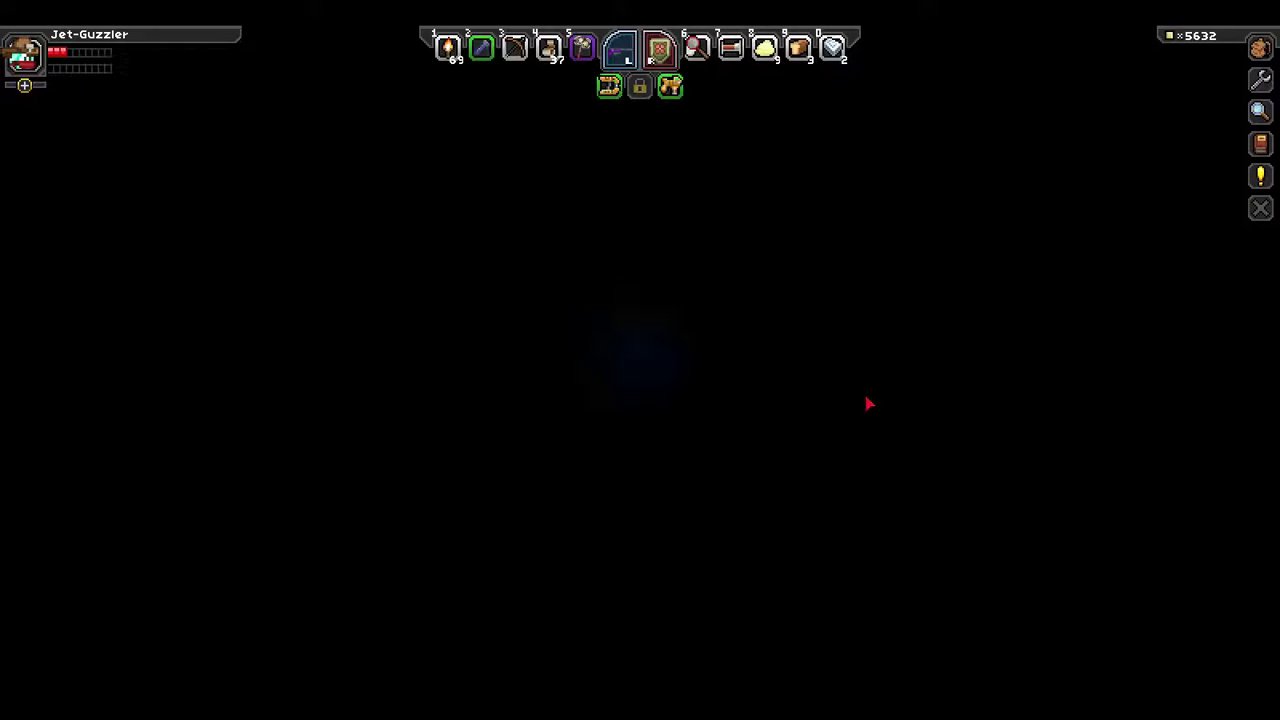
key(2)
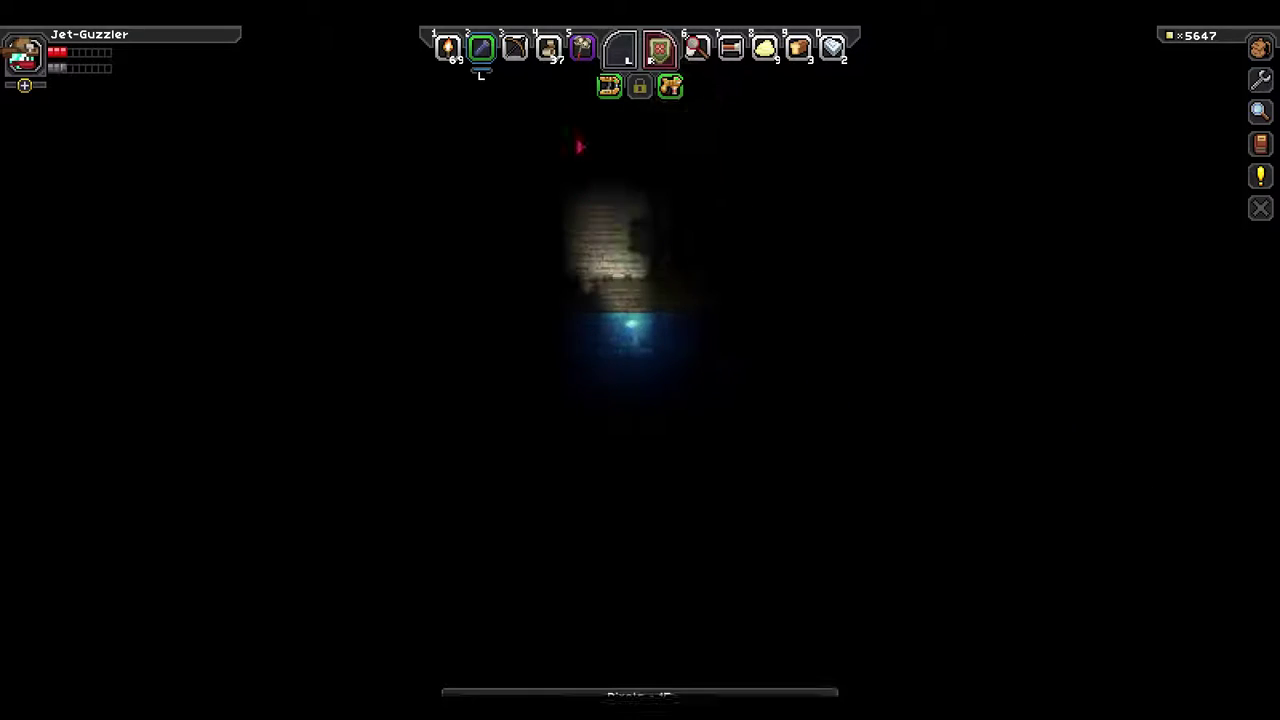
Restore health with the slot-4 healing item and relight the cave.
key(4)
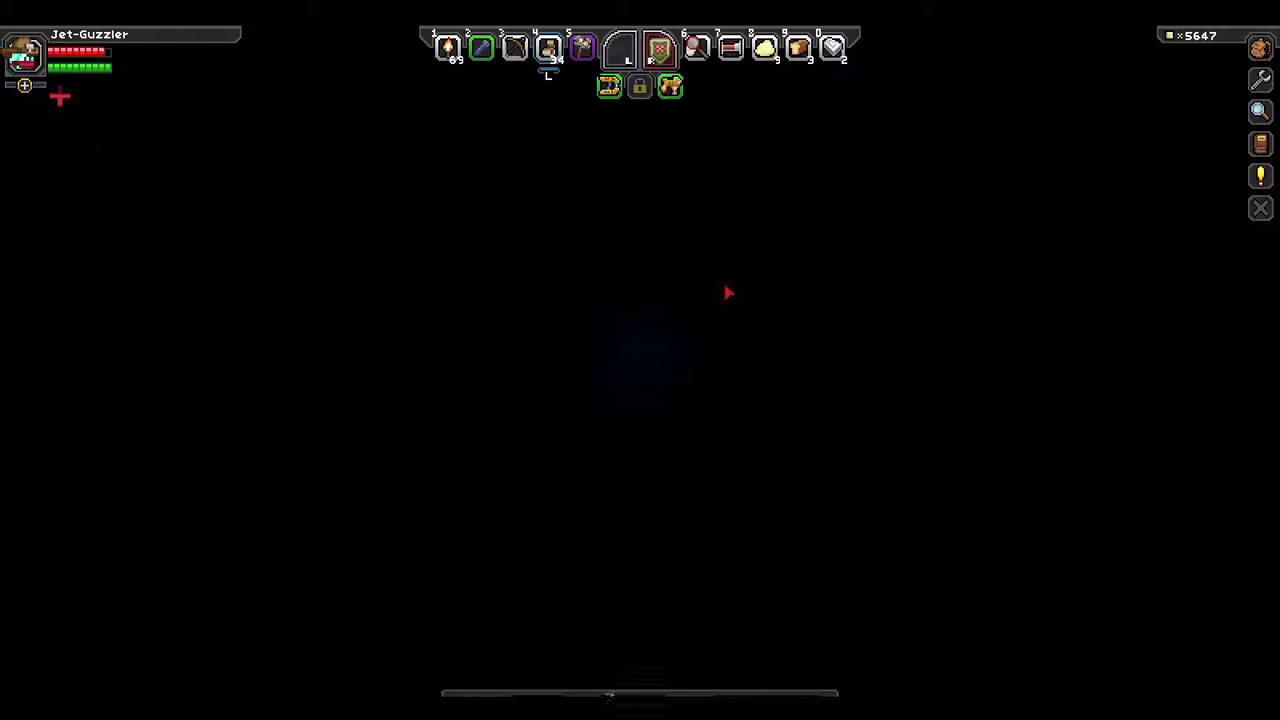
click(729, 297)
key(2)
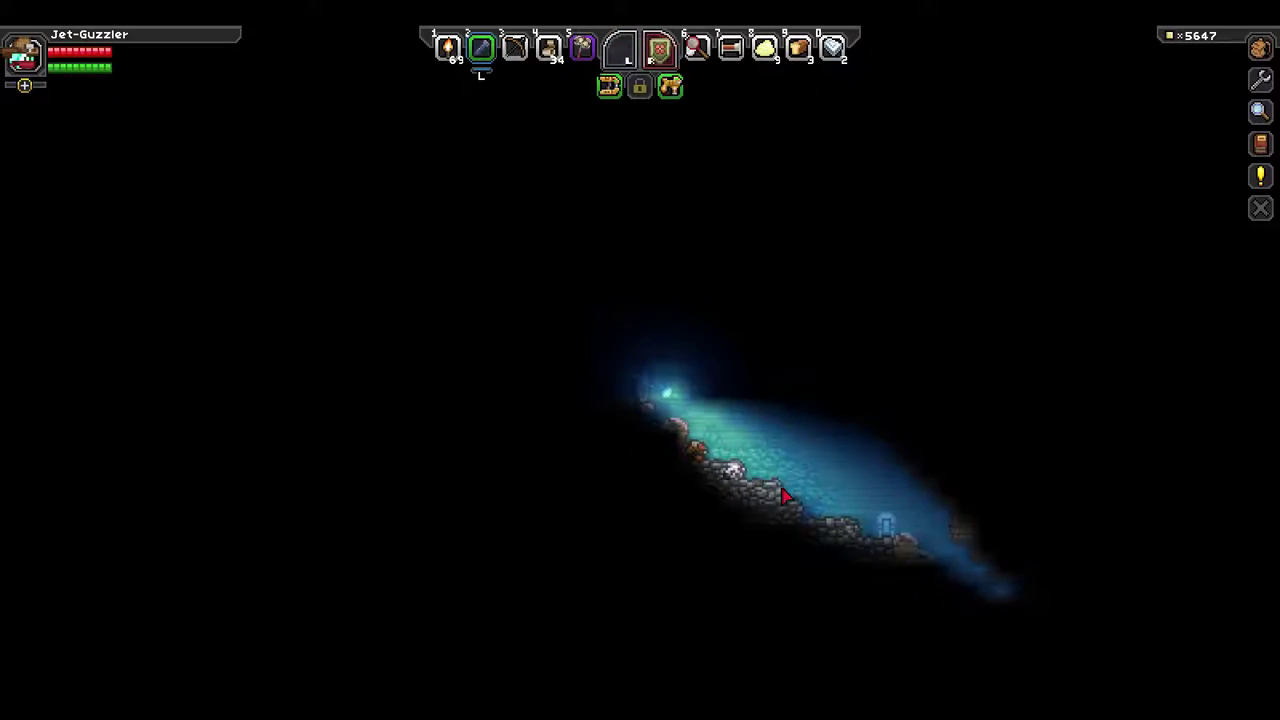
Mine titanium ore from the cave floor and clear the cobblestone column.
key(r)
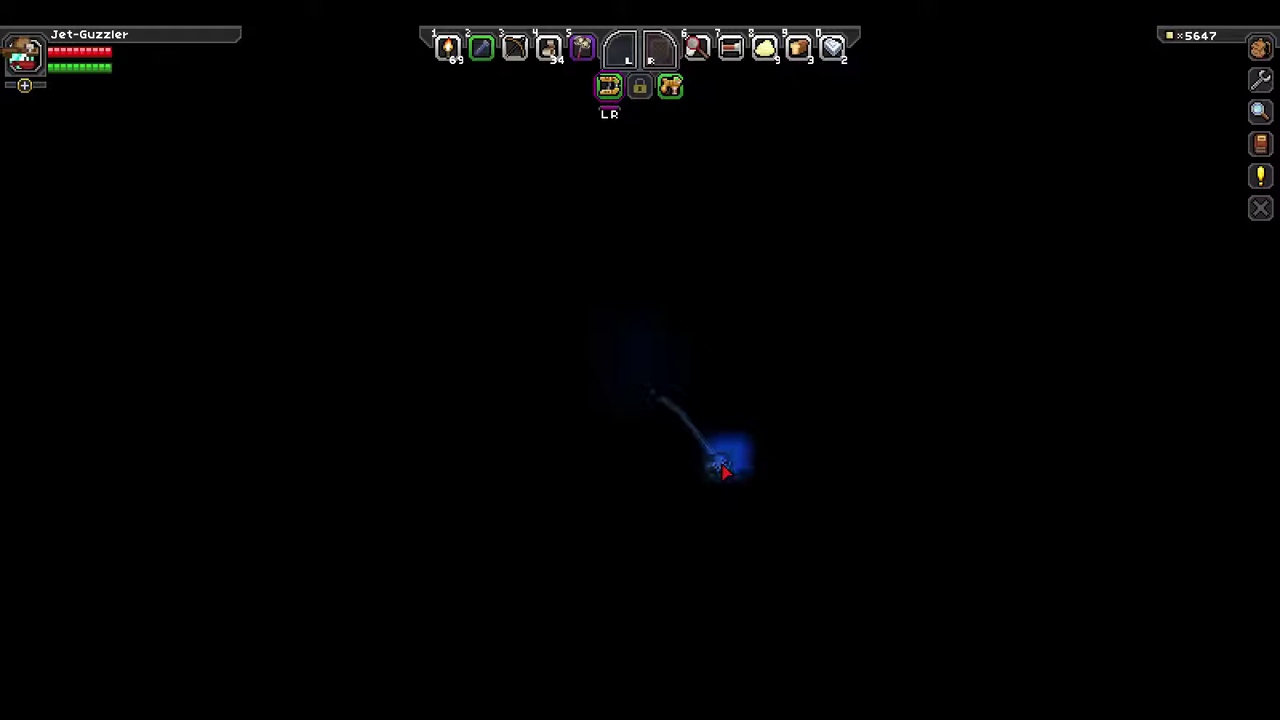
drag(726, 471, 738, 442)
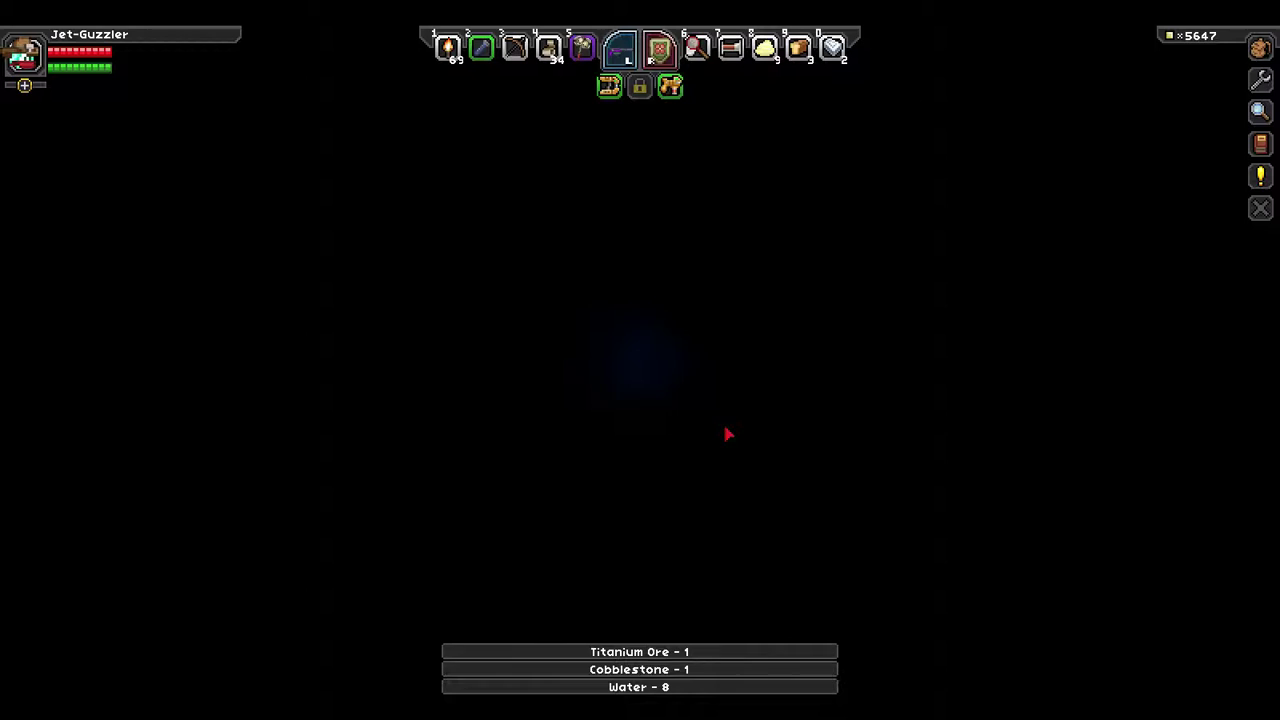
key(2)
key(2)
key(2)
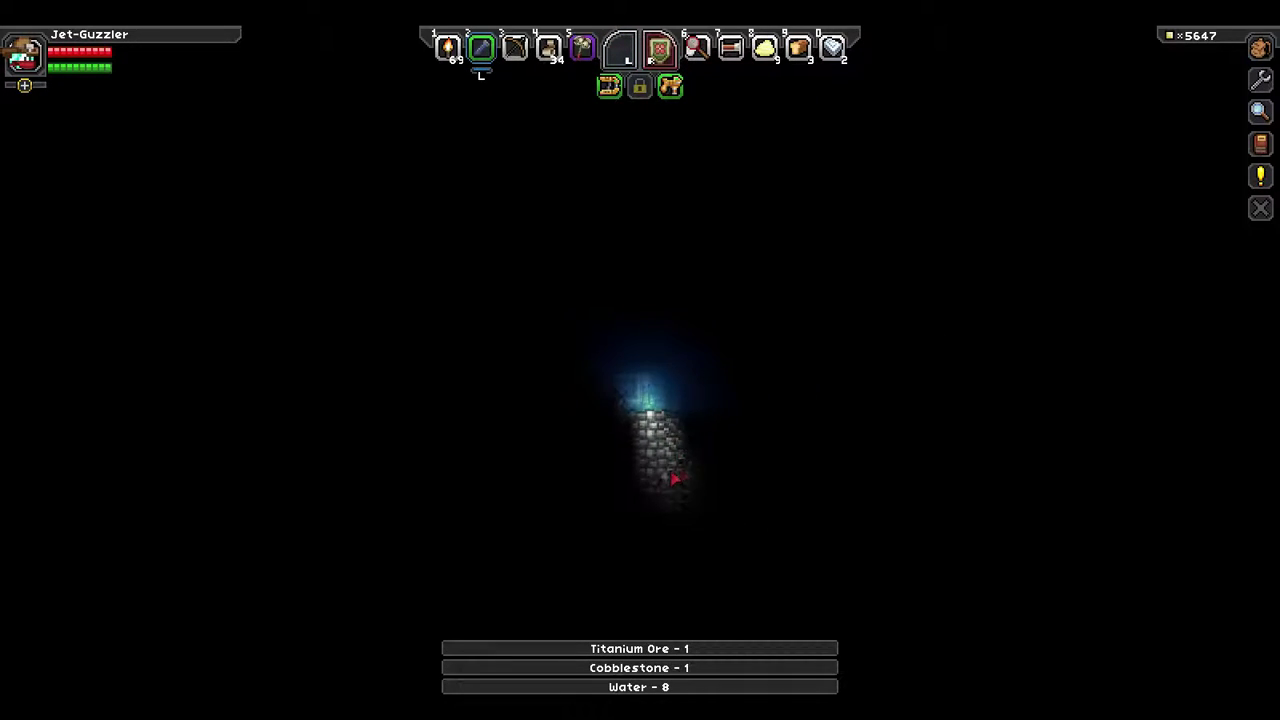
drag(675, 479, 660, 411)
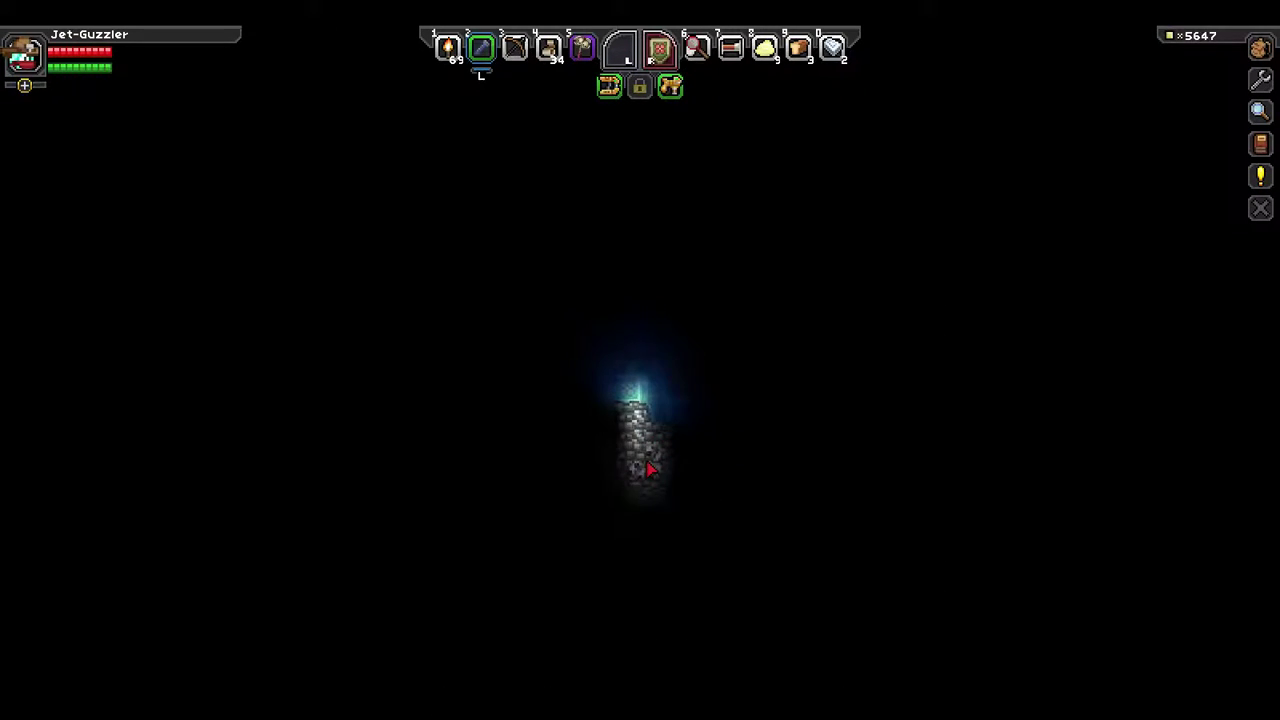
key(r)
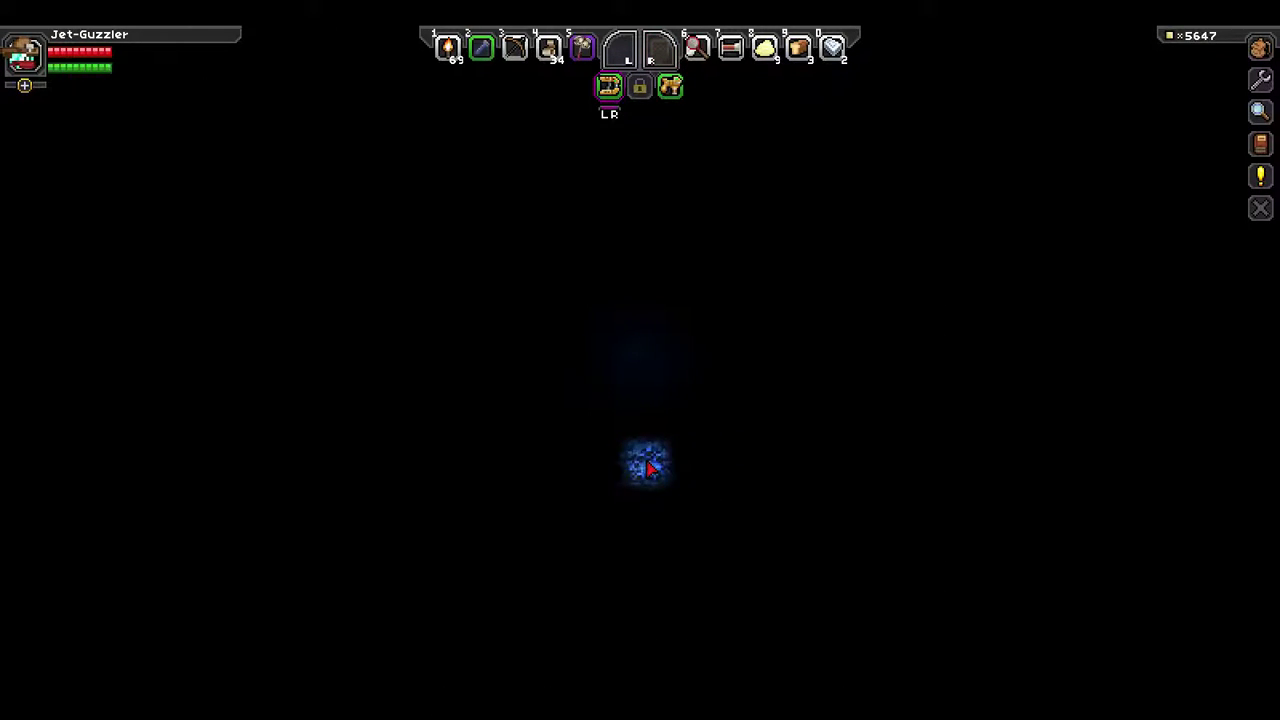
Mine the remaining titanium ore, surrounding stone and pooled water.
drag(648, 468, 648, 468)
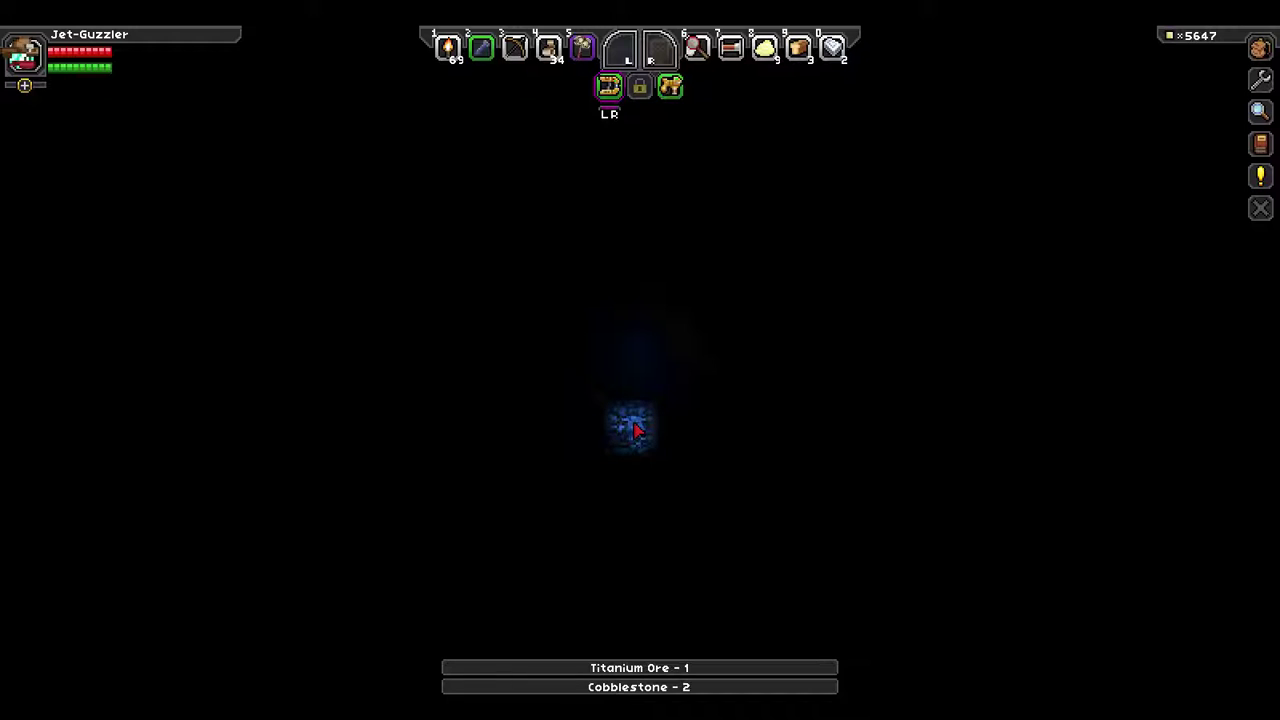
drag(636, 428, 672, 424)
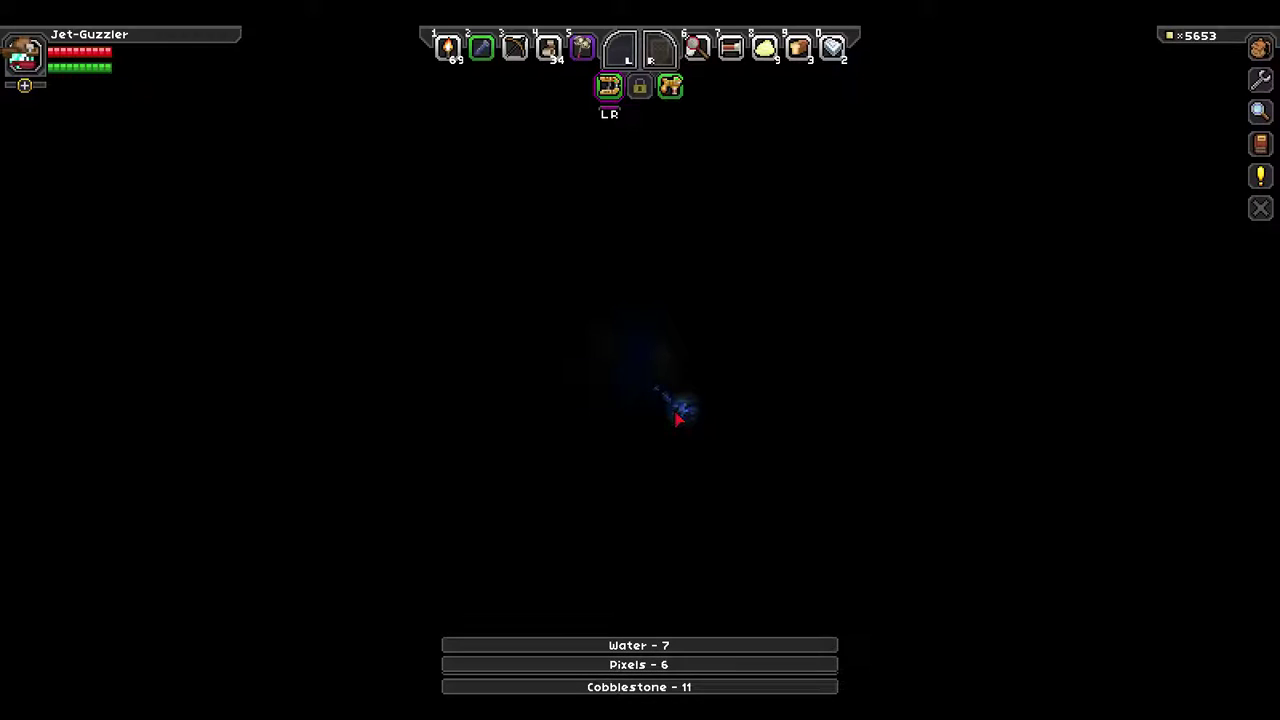
drag(677, 417, 705, 411)
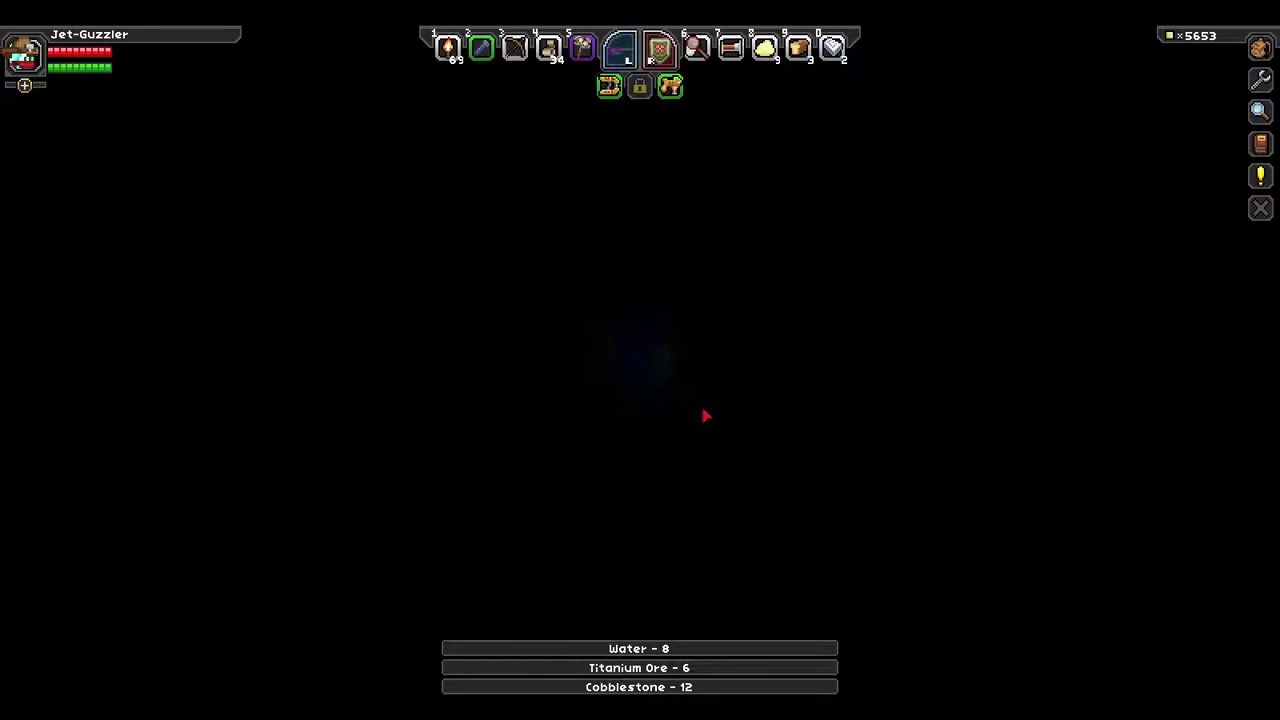
click(721, 432)
key(2)
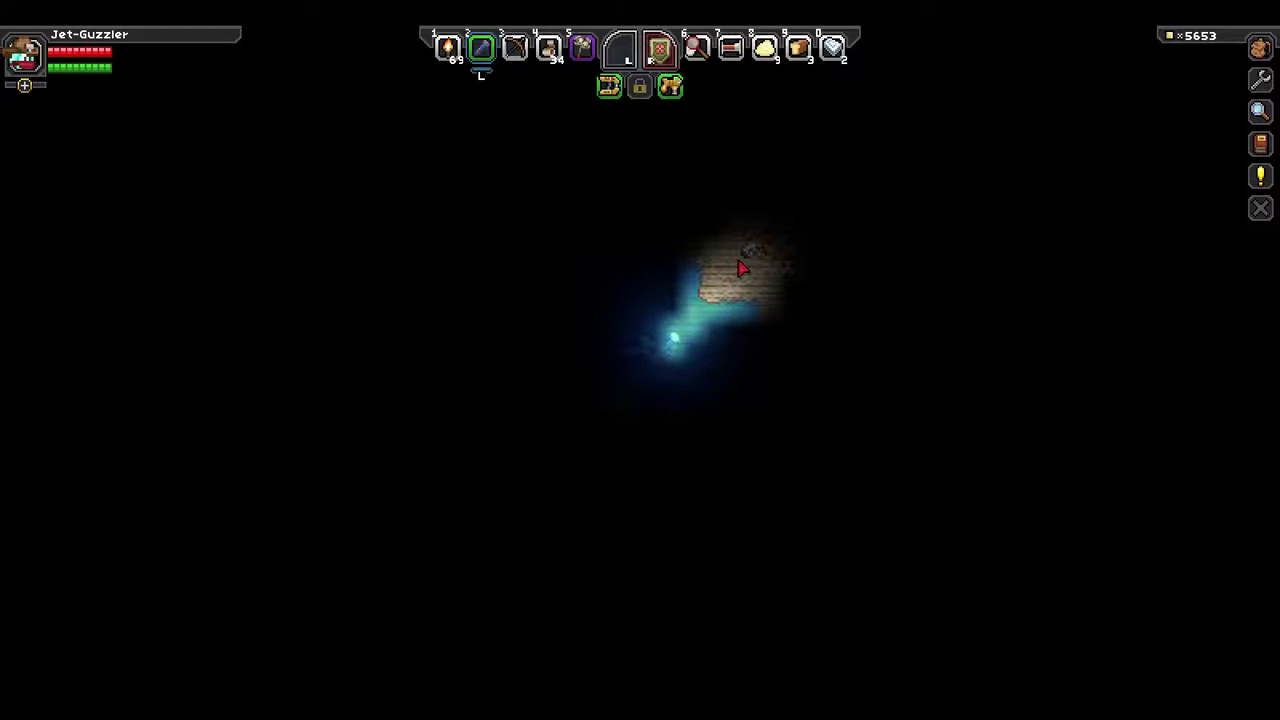
Mine the titanium ore overhead, then relight the tunnel.
key(r)
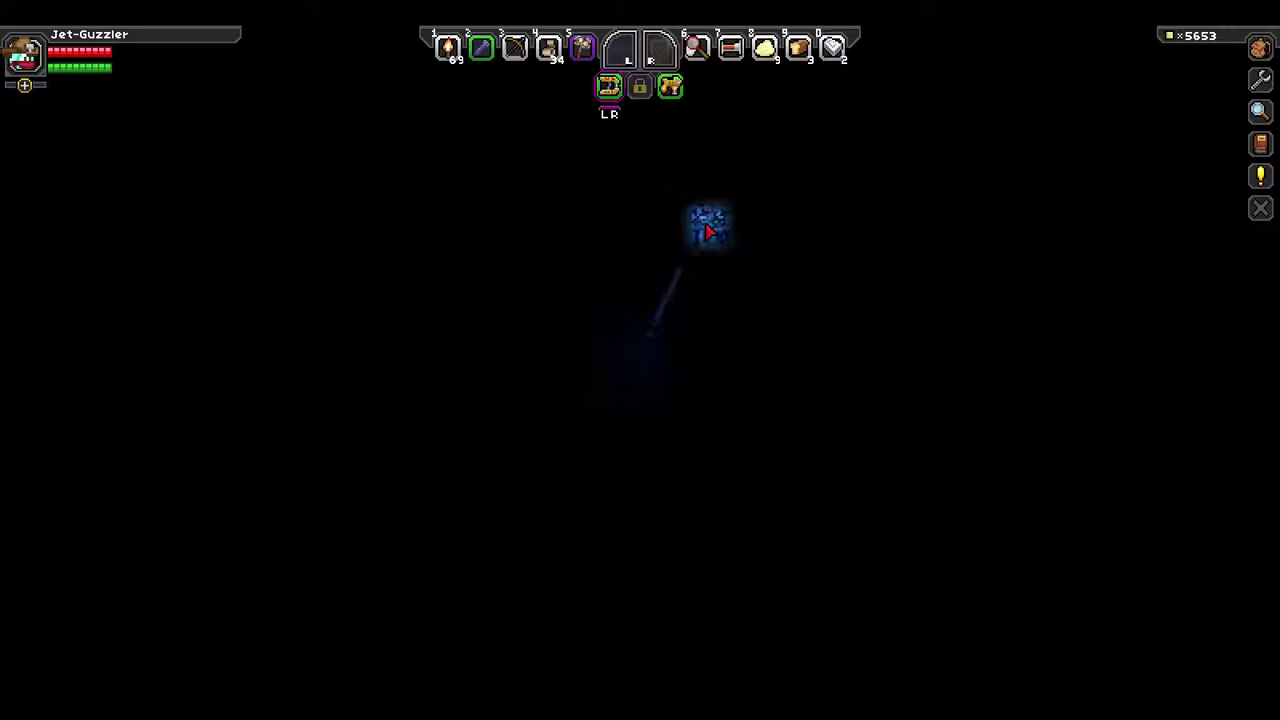
drag(702, 226, 700, 244)
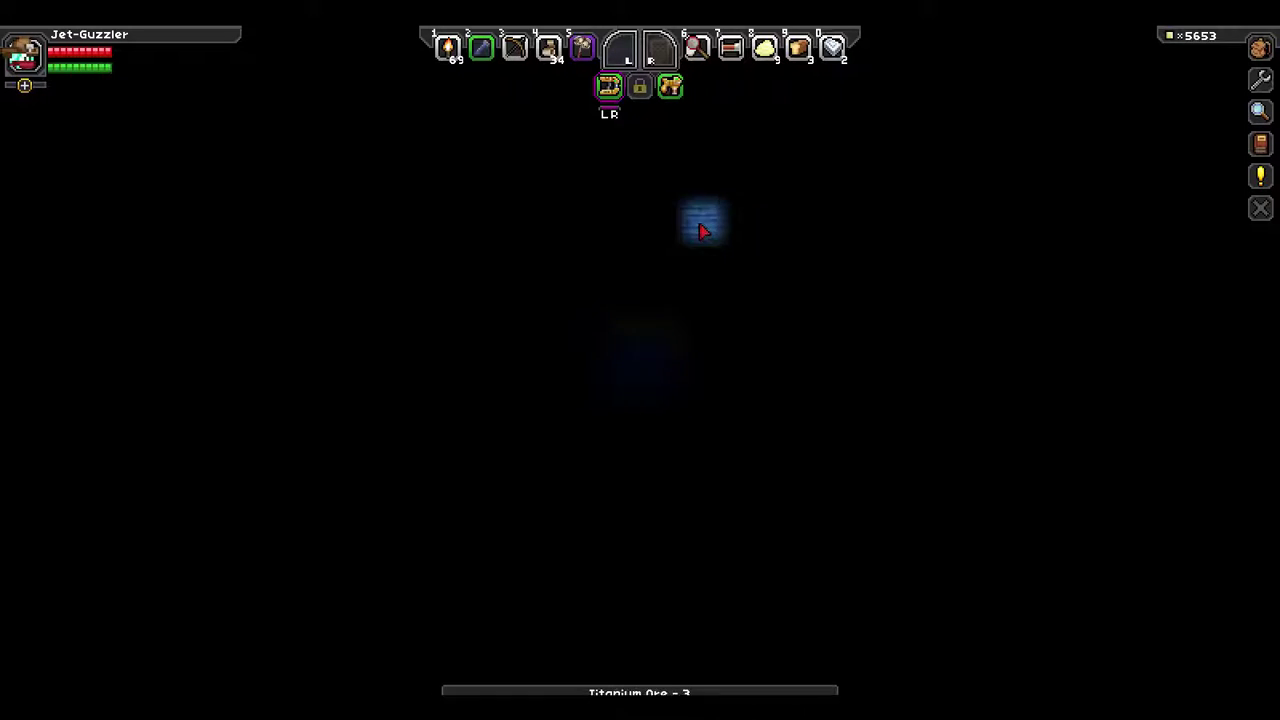
key(r)
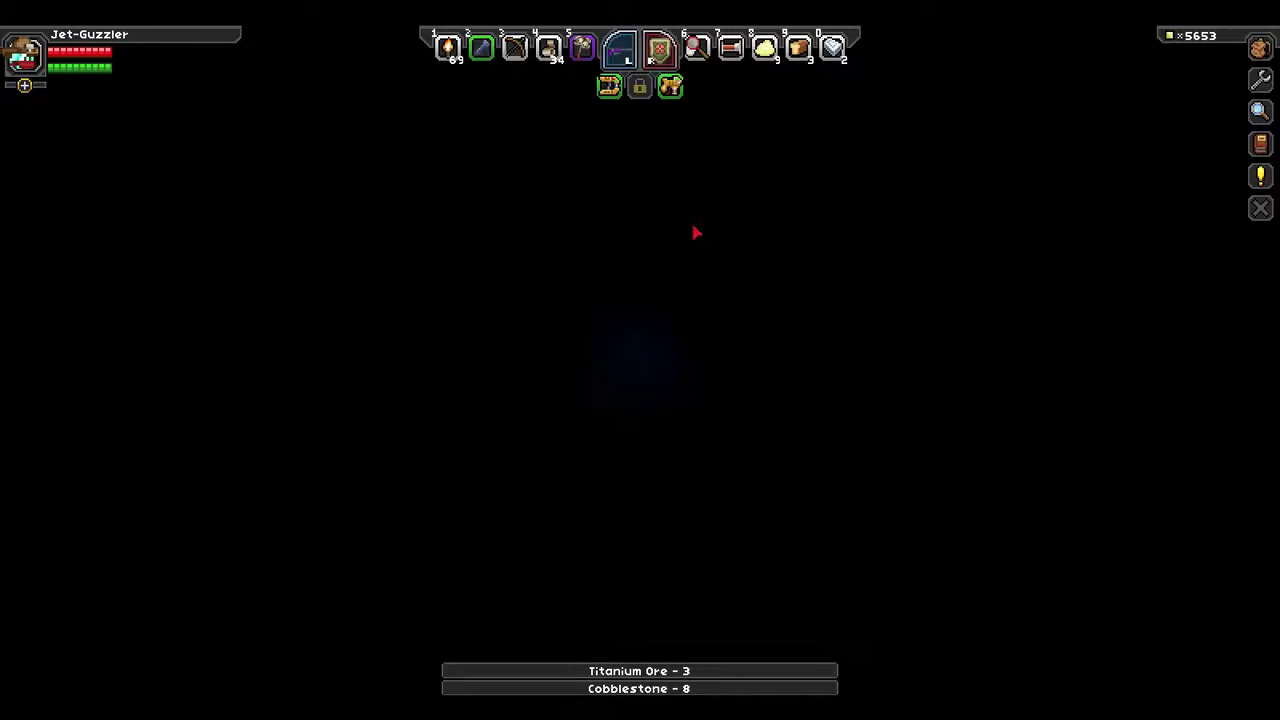
key(2)
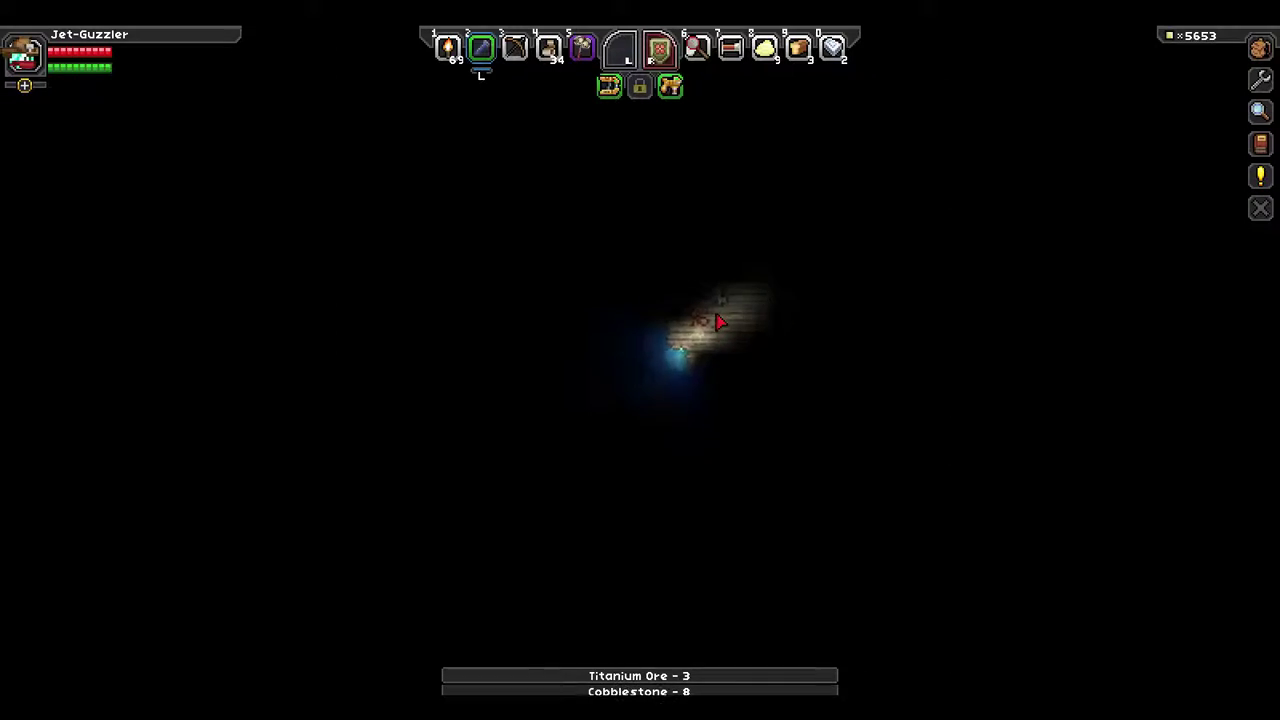
Mine the copper and titanium ore blocks to the right.
key(r)
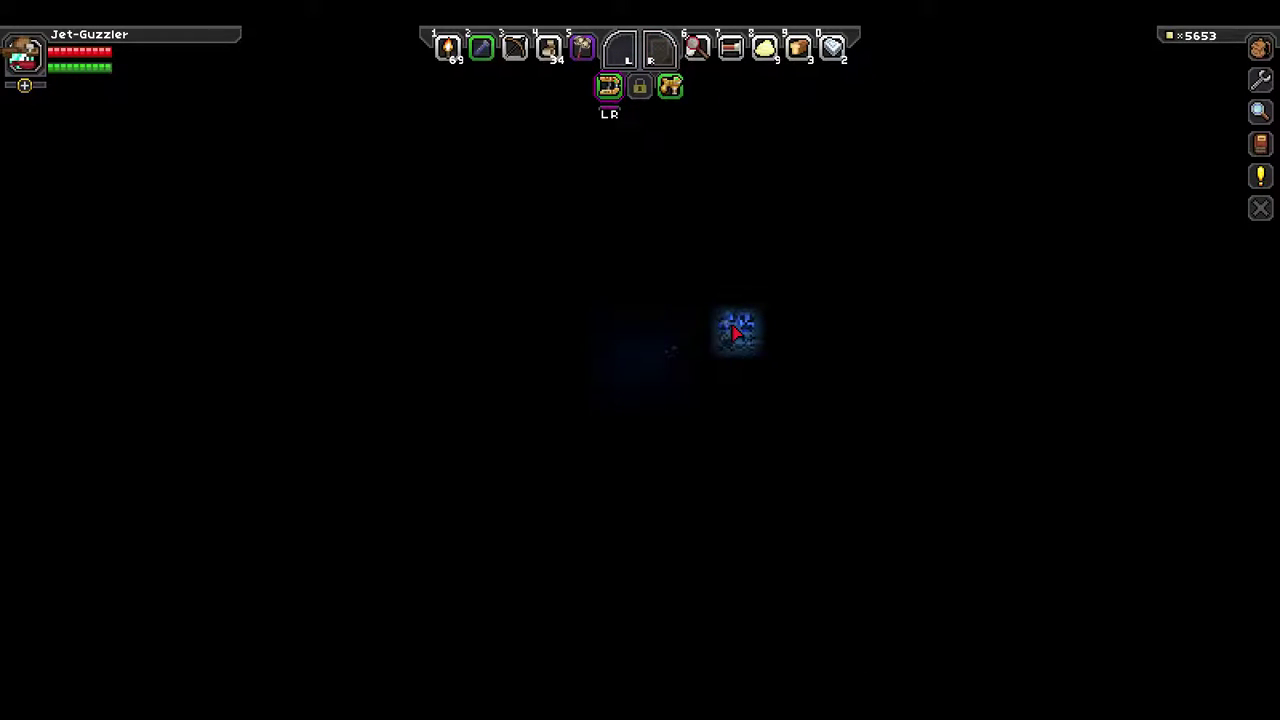
mouse_move(737, 333)
mouse_down()
mouse_move(657, 326)
mouse_move(704, 341)
mouse_up()
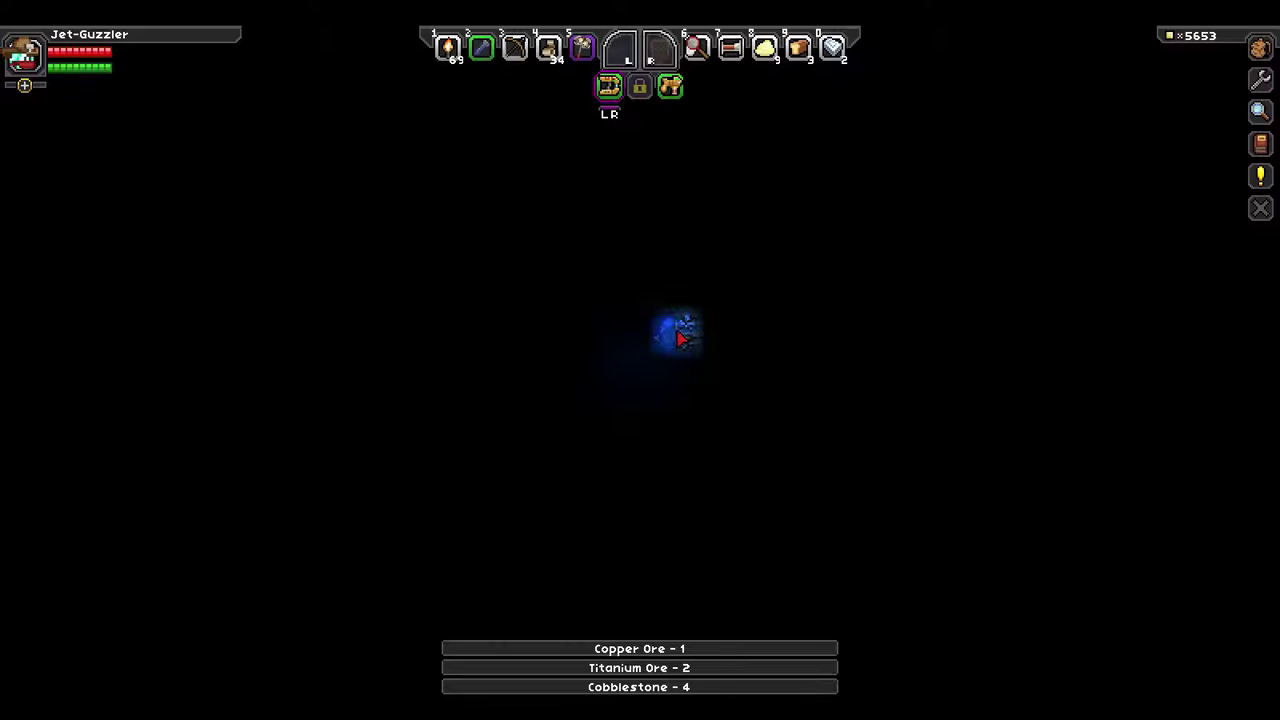
drag(679, 338, 745, 350)
key(x)
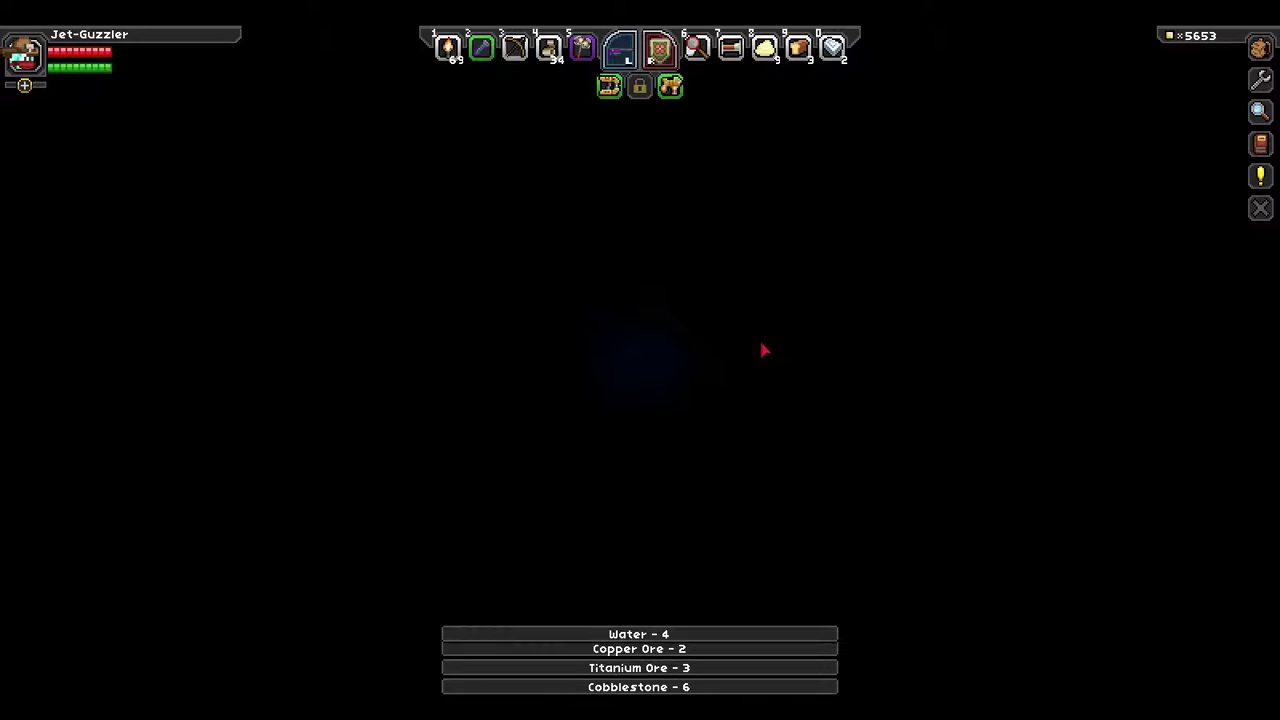
key(2)
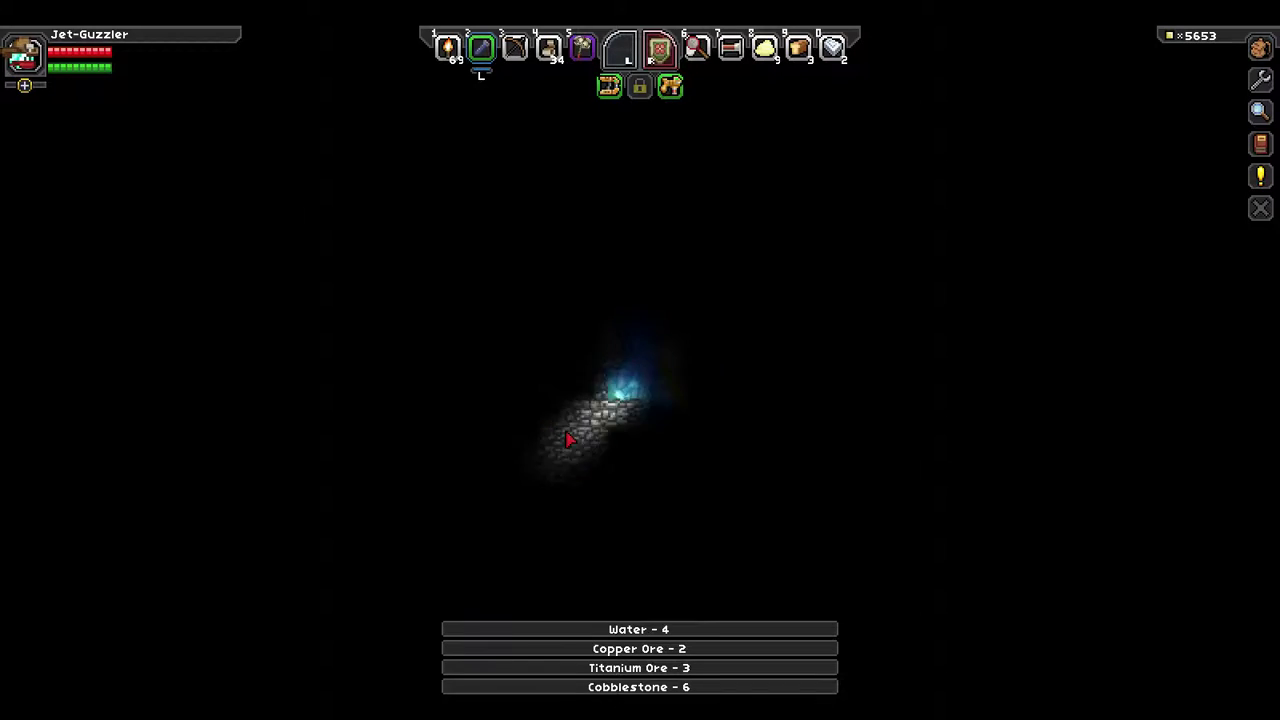
Mine the rock beneath the character, collecting silver ore.
key(r)
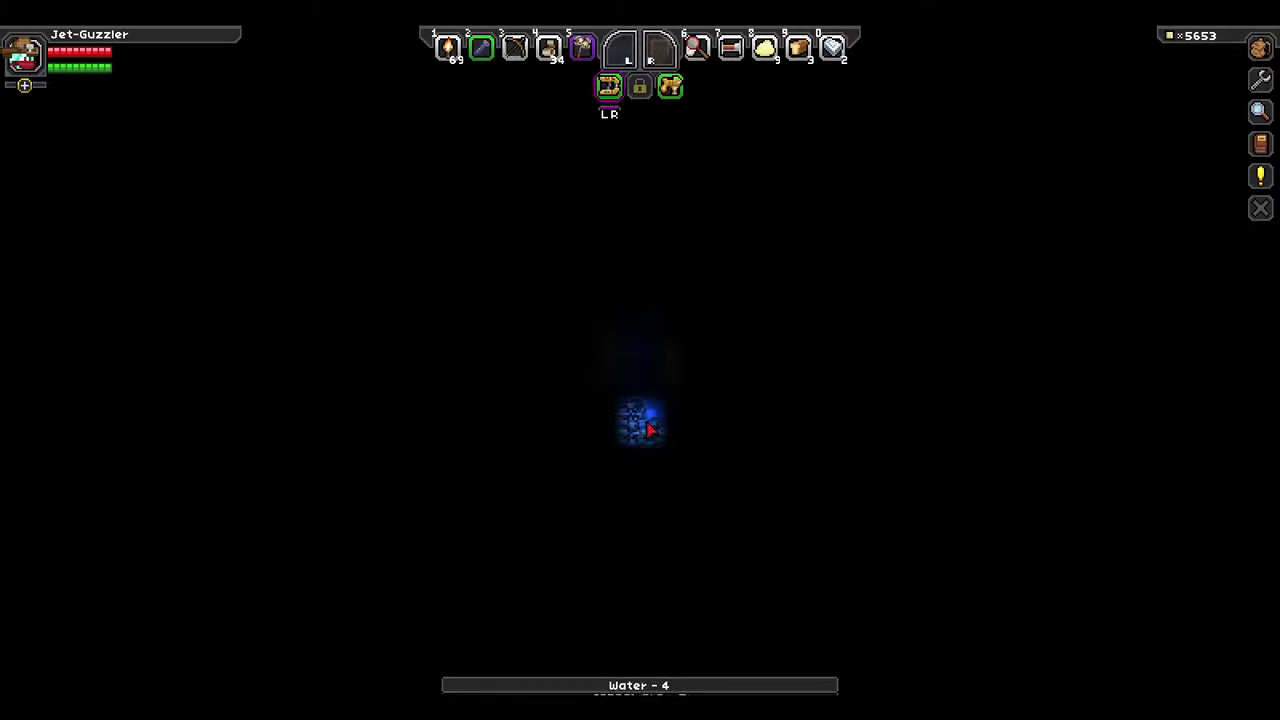
click(648, 428)
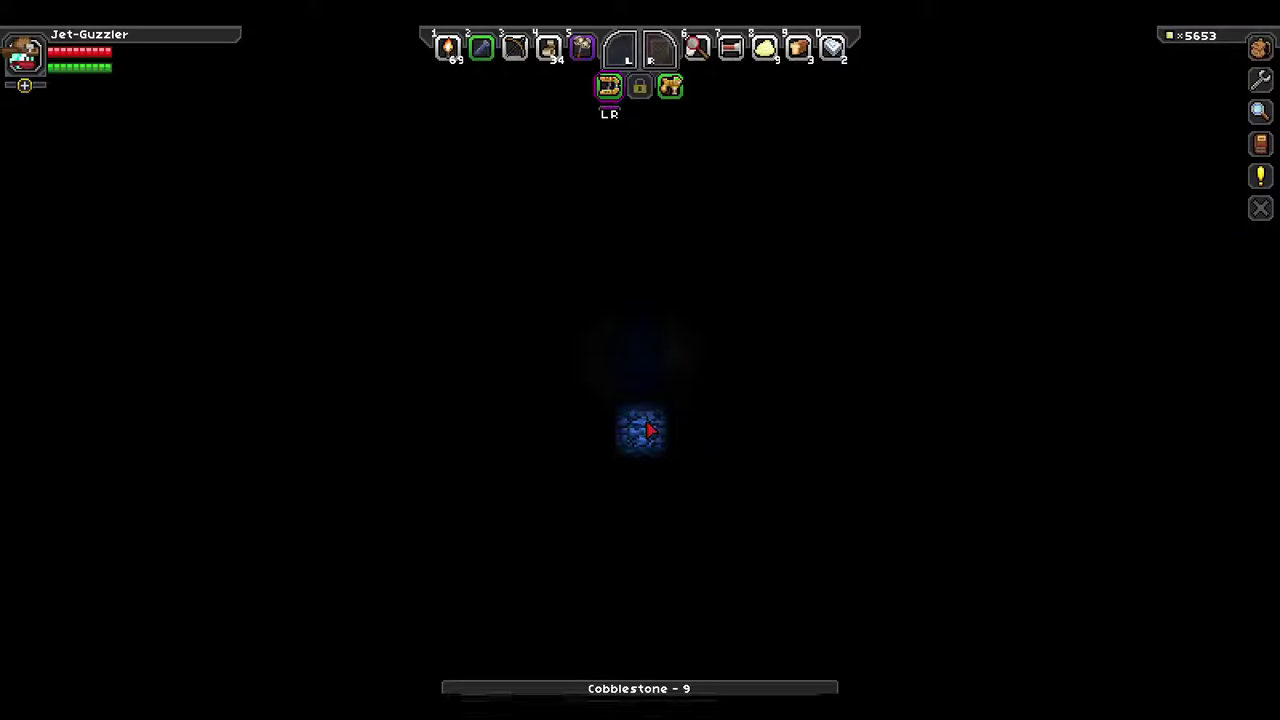
click(648, 428)
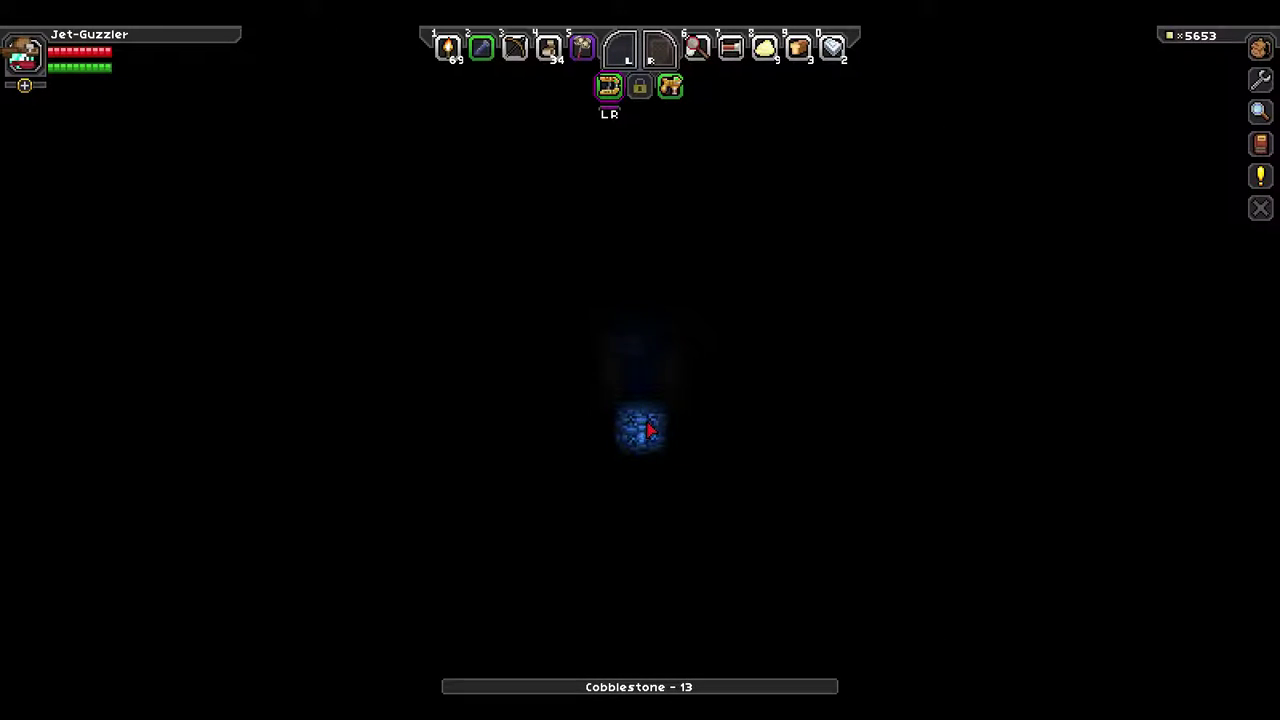
click(648, 428)
click(648, 428)
click(643, 428)
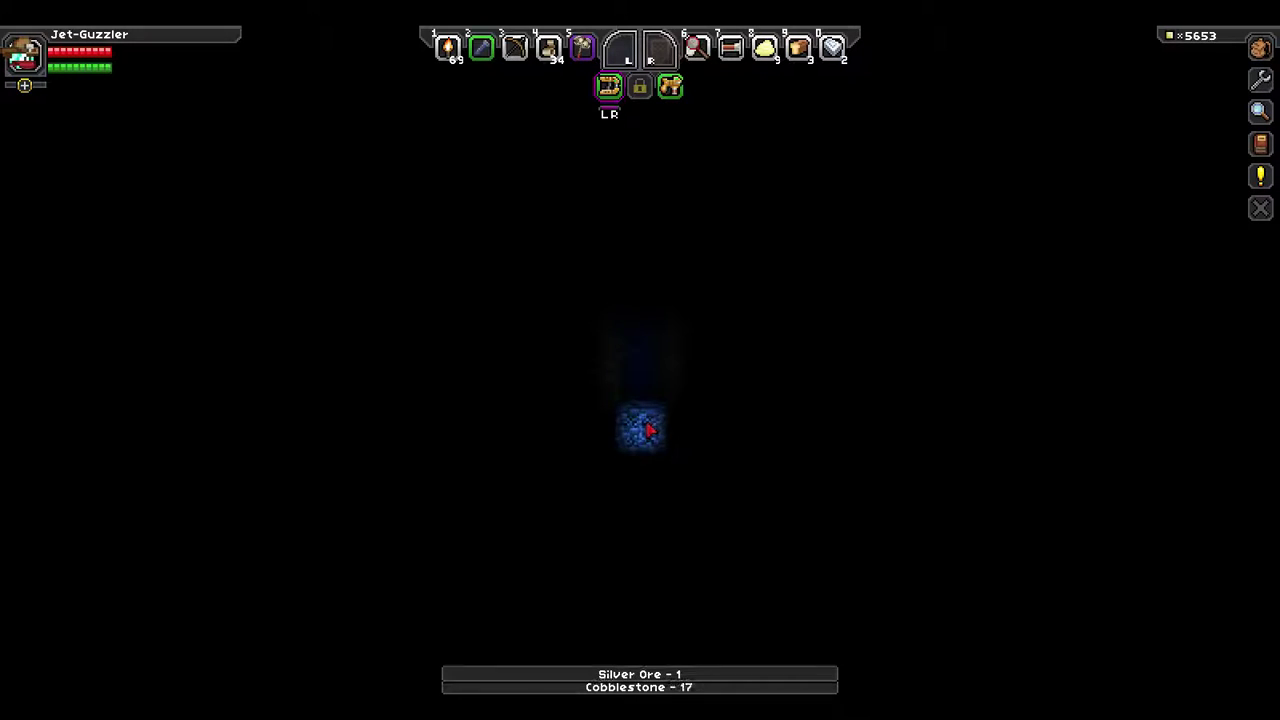
key(x)
key(2)
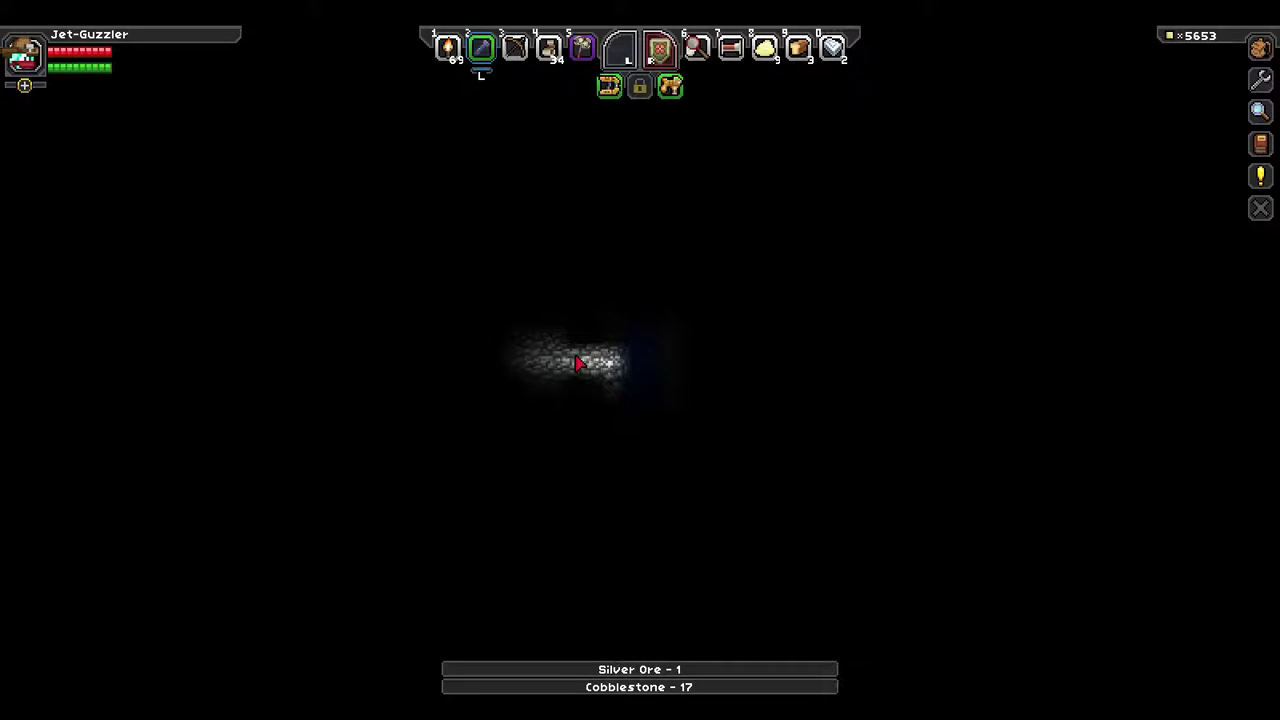
Mine more silver ore, a water-filled tile and cobblestone, reaching 42 cobblestone.
key(r)
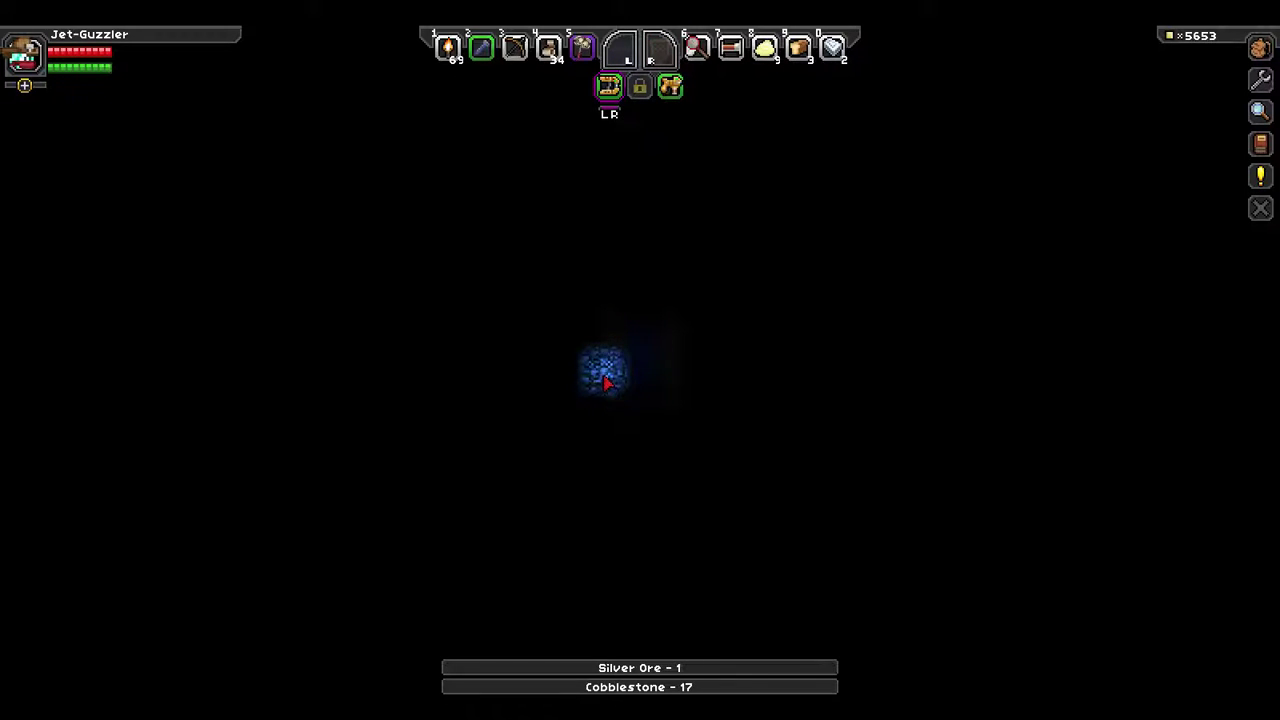
click(606, 381)
key(r)
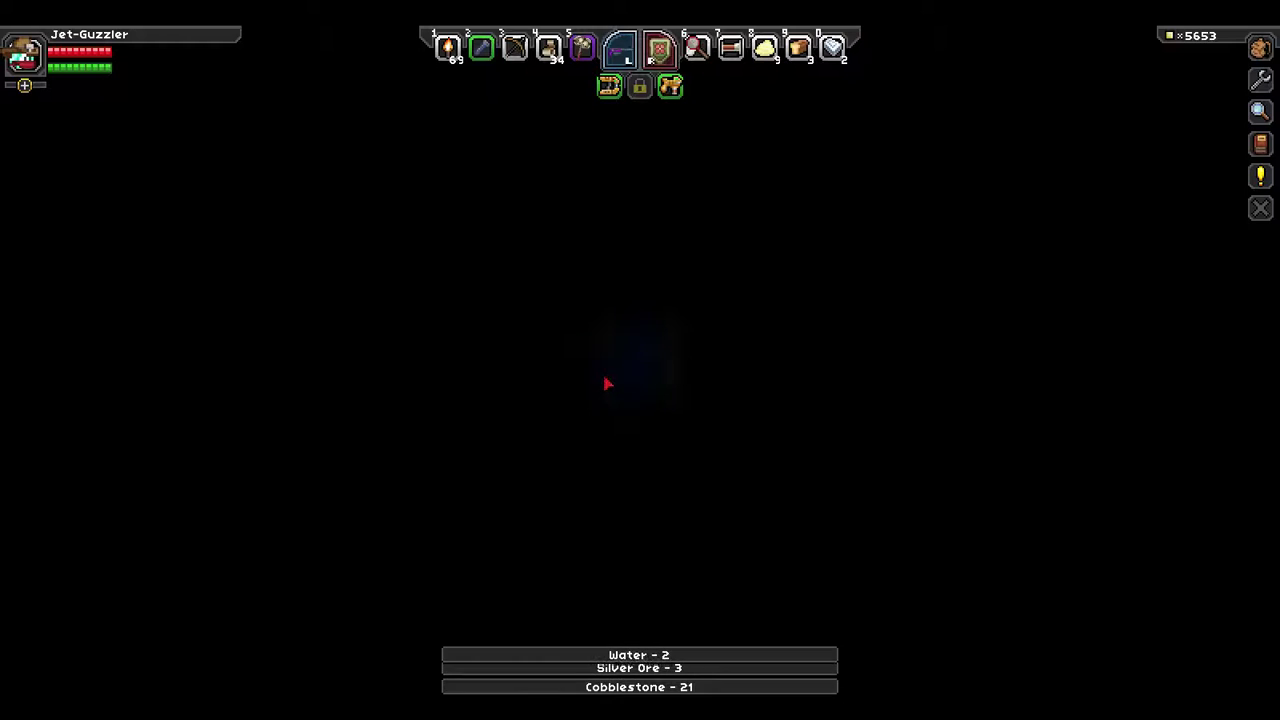
key(r)
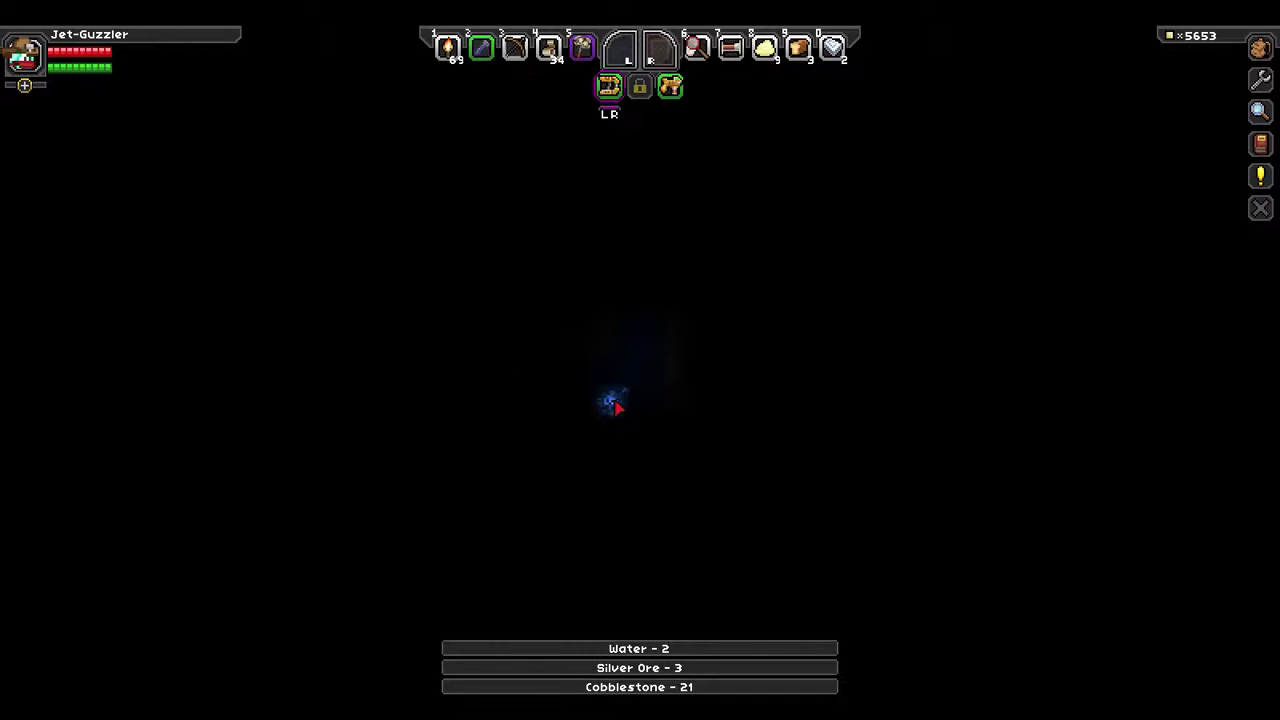
click(614, 405)
key(r)
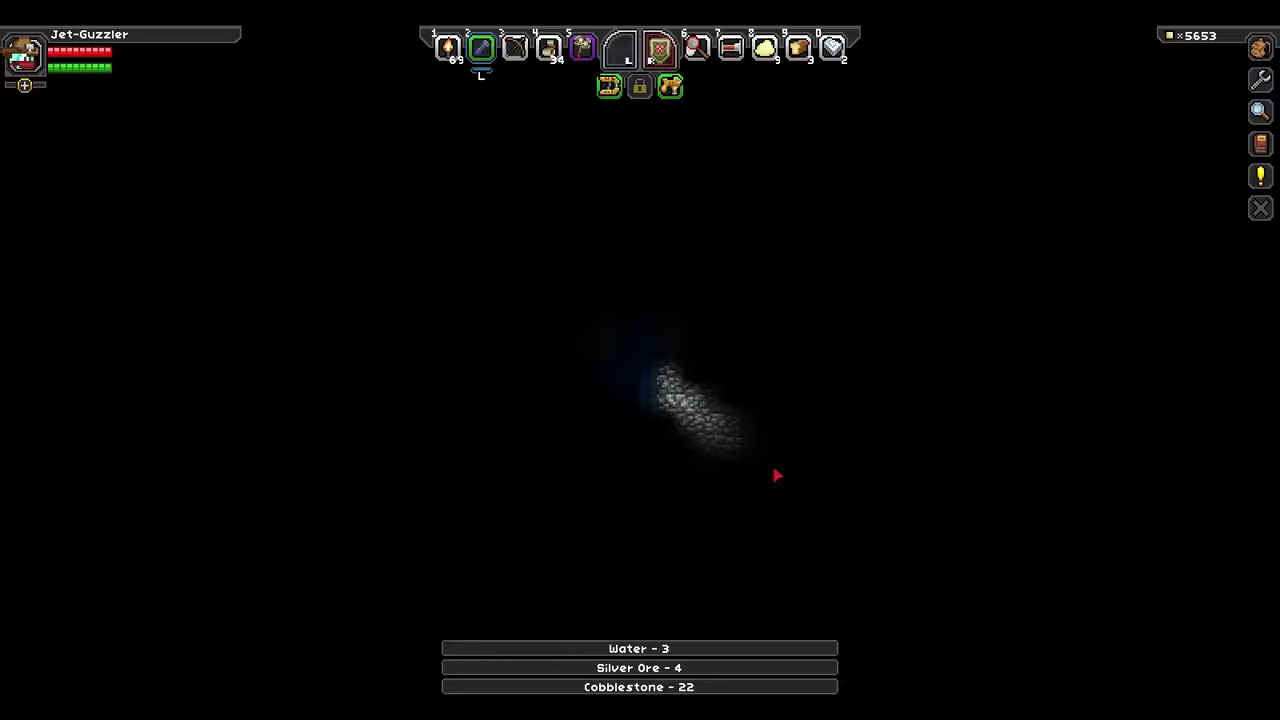
key(r)
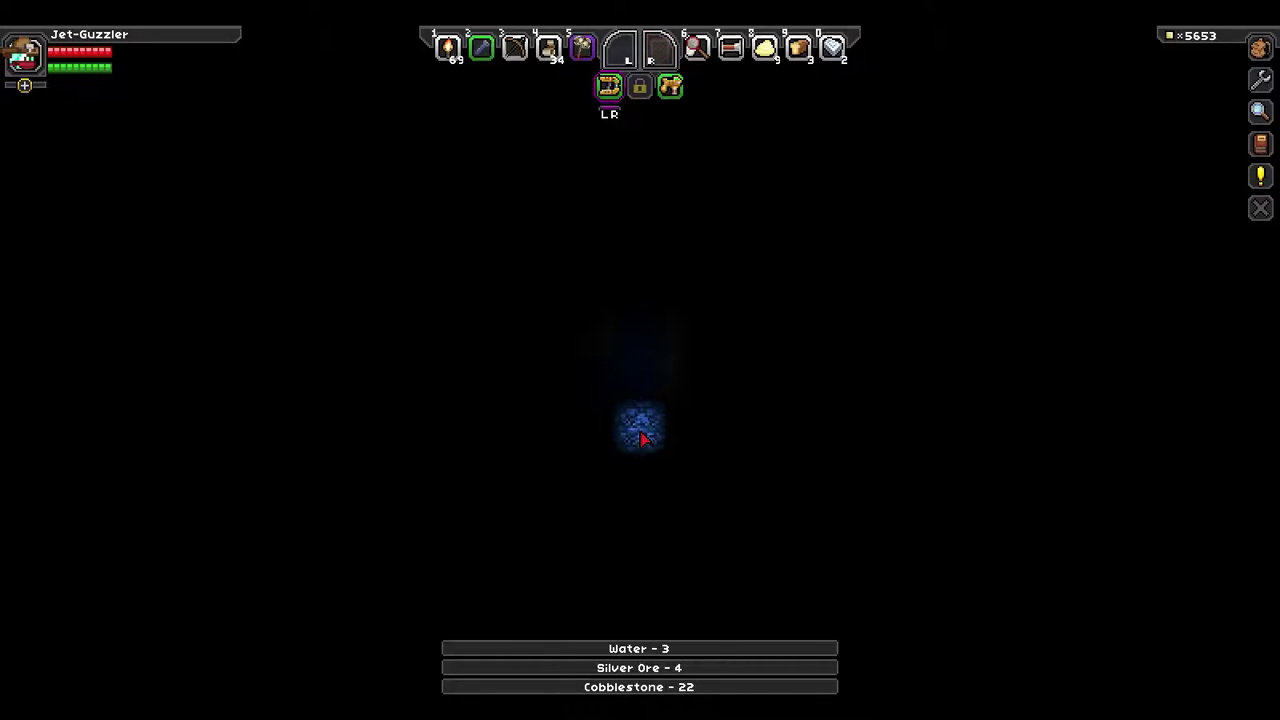
click(641, 437)
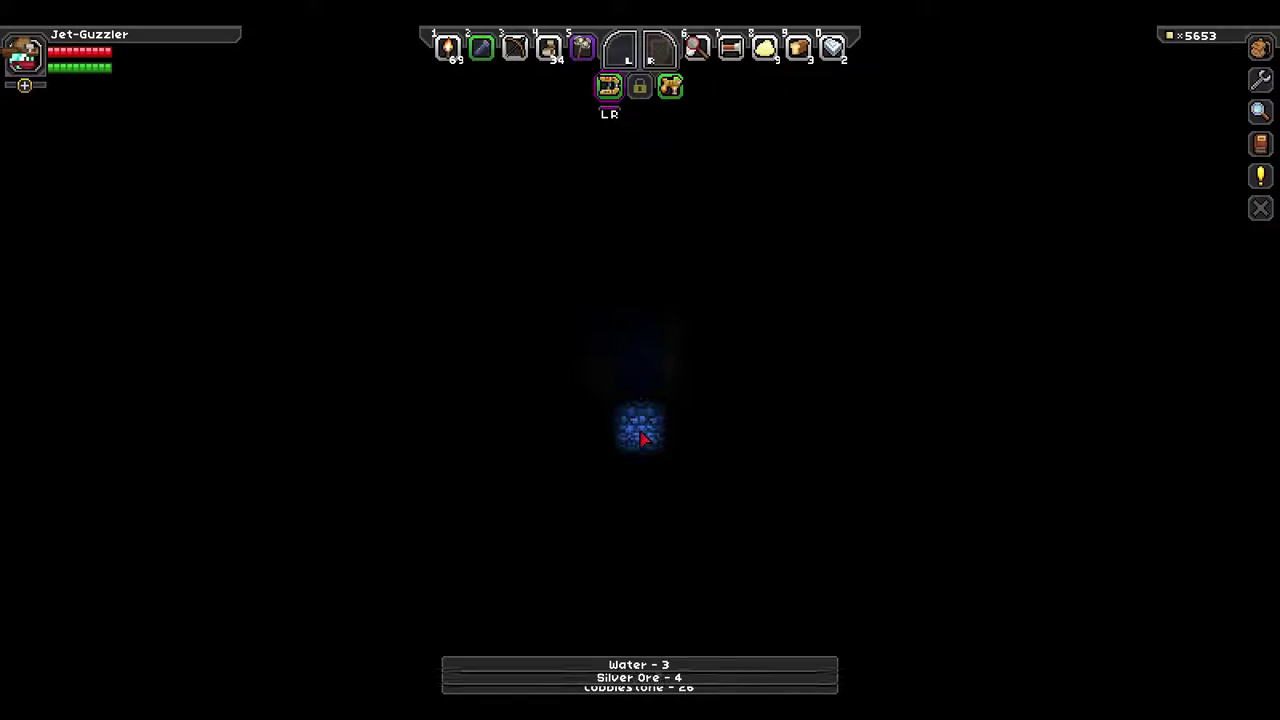
click(641, 437)
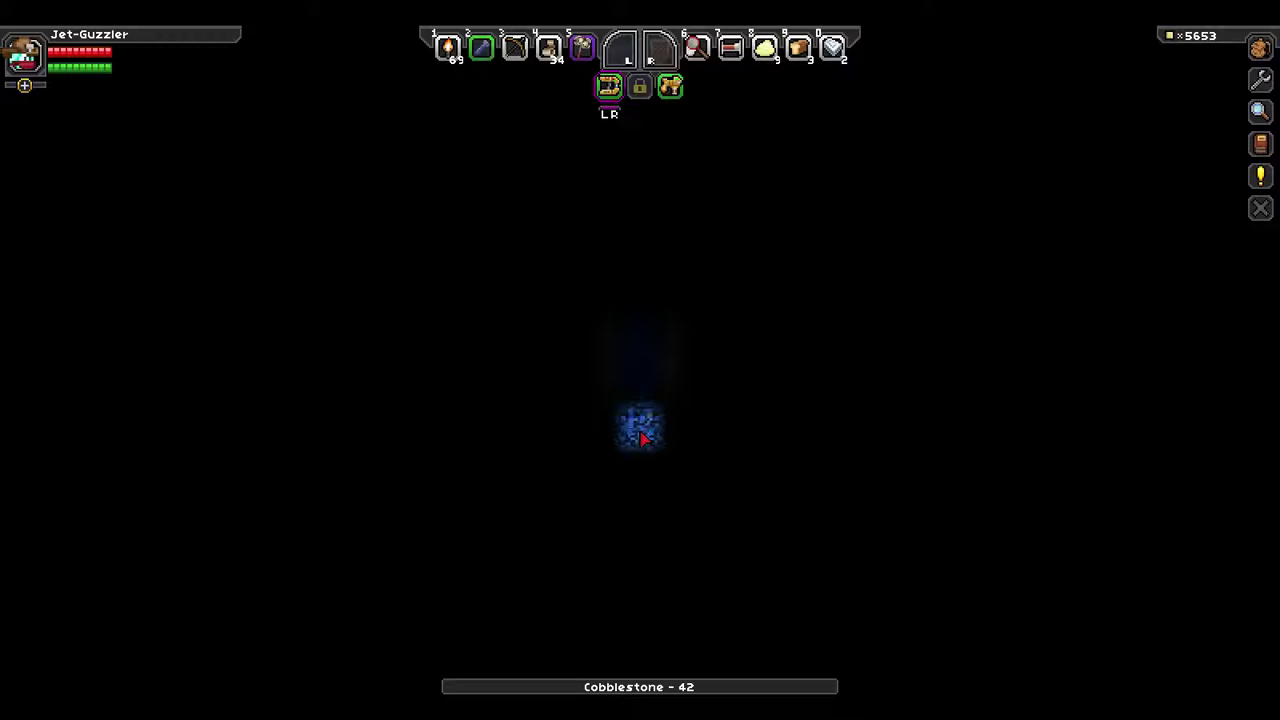
Mine through a cobblestone block and water-filled tiles, lighting the tunnel between digs.
key(2)
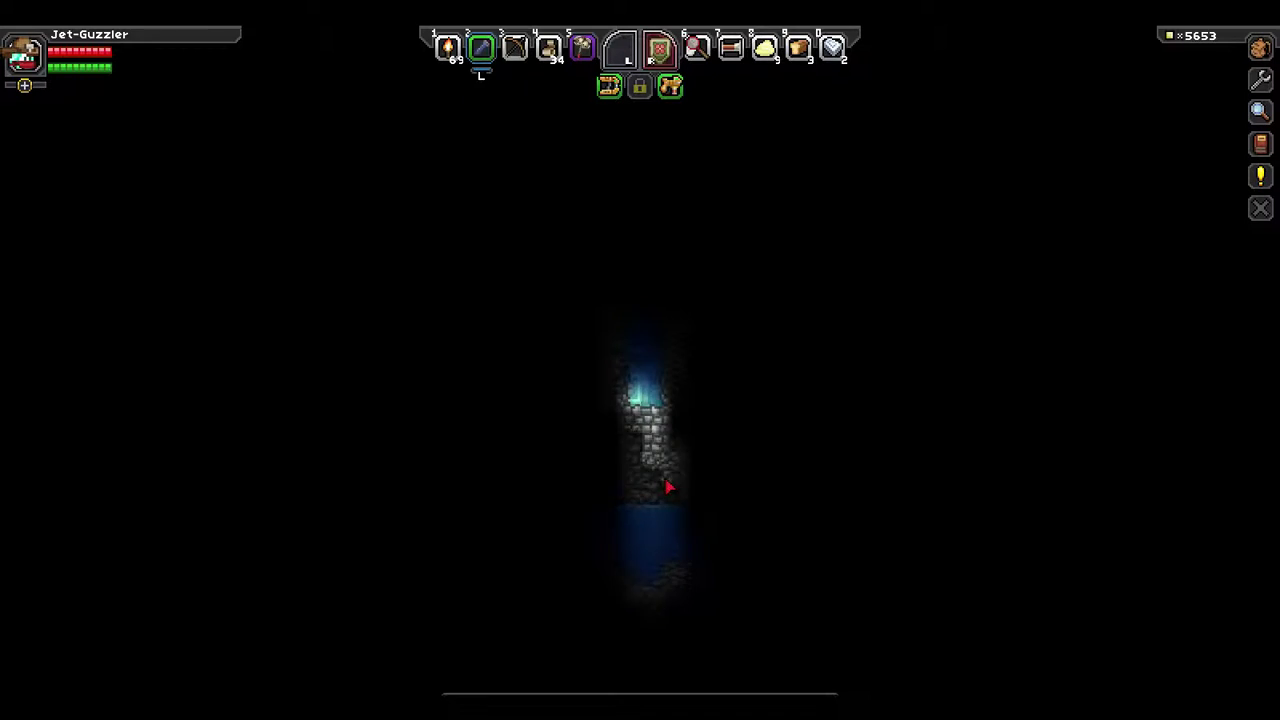
key(r)
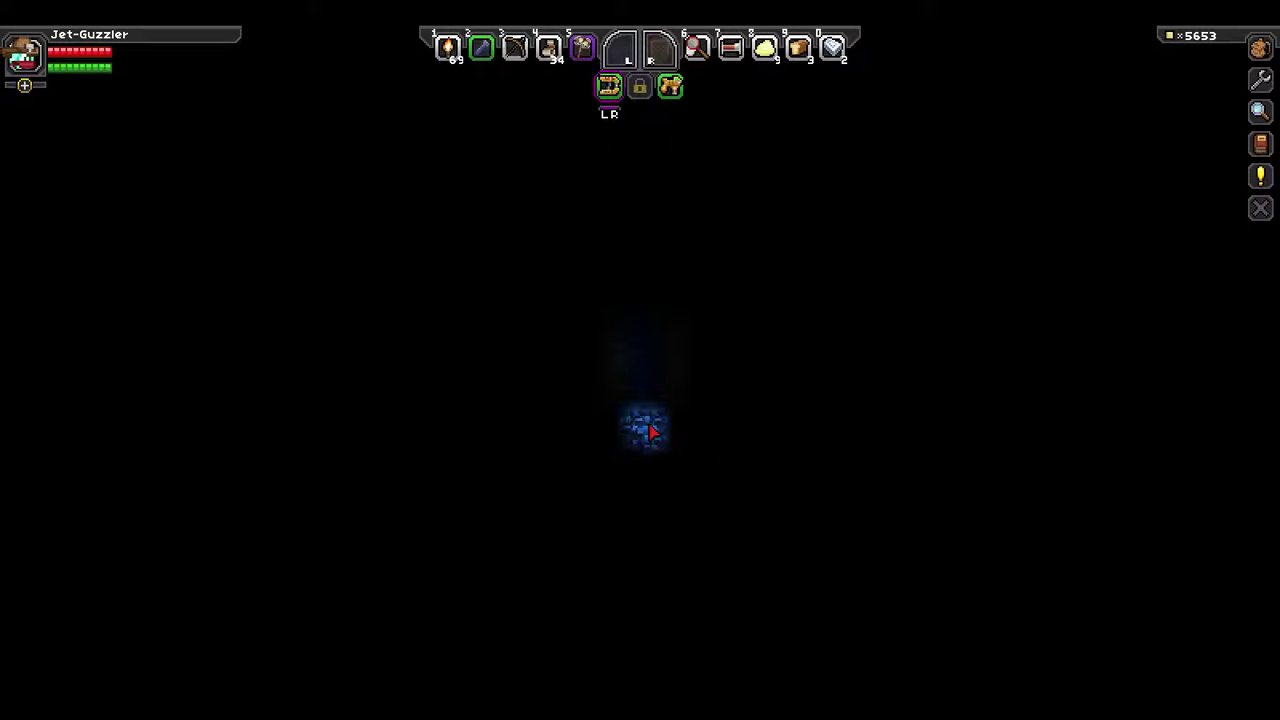
click(650, 430)
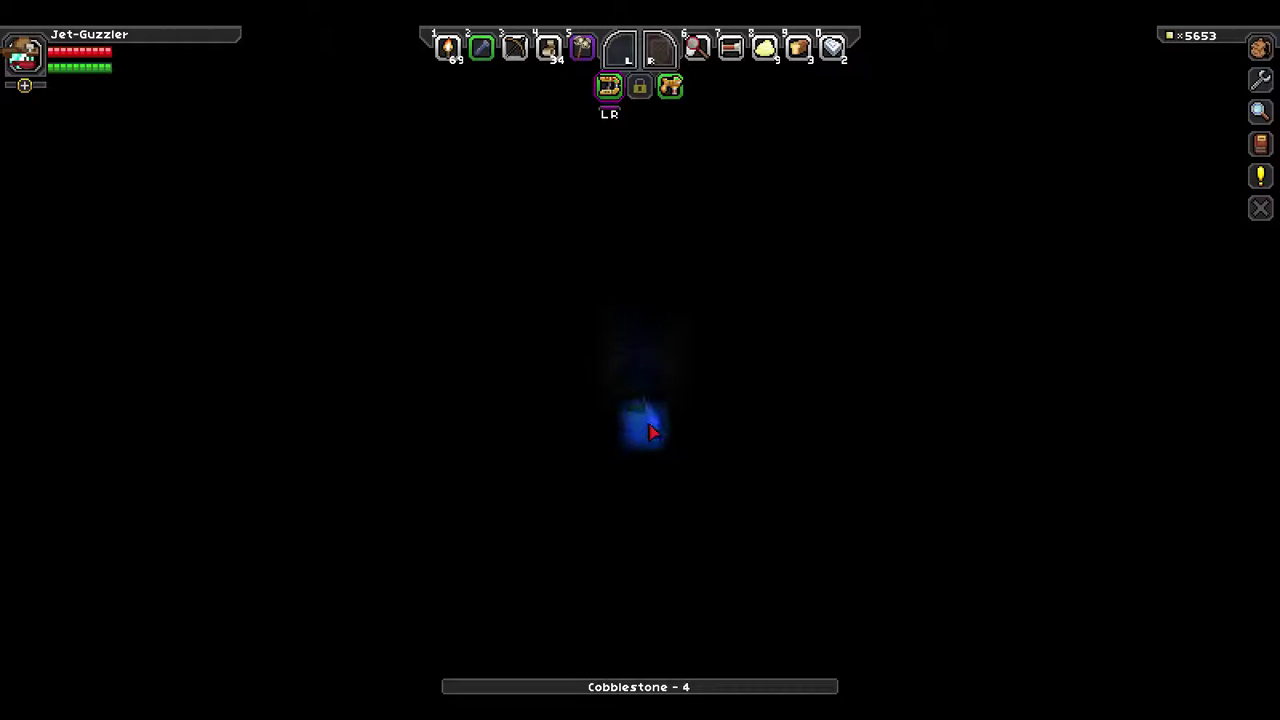
key(2)
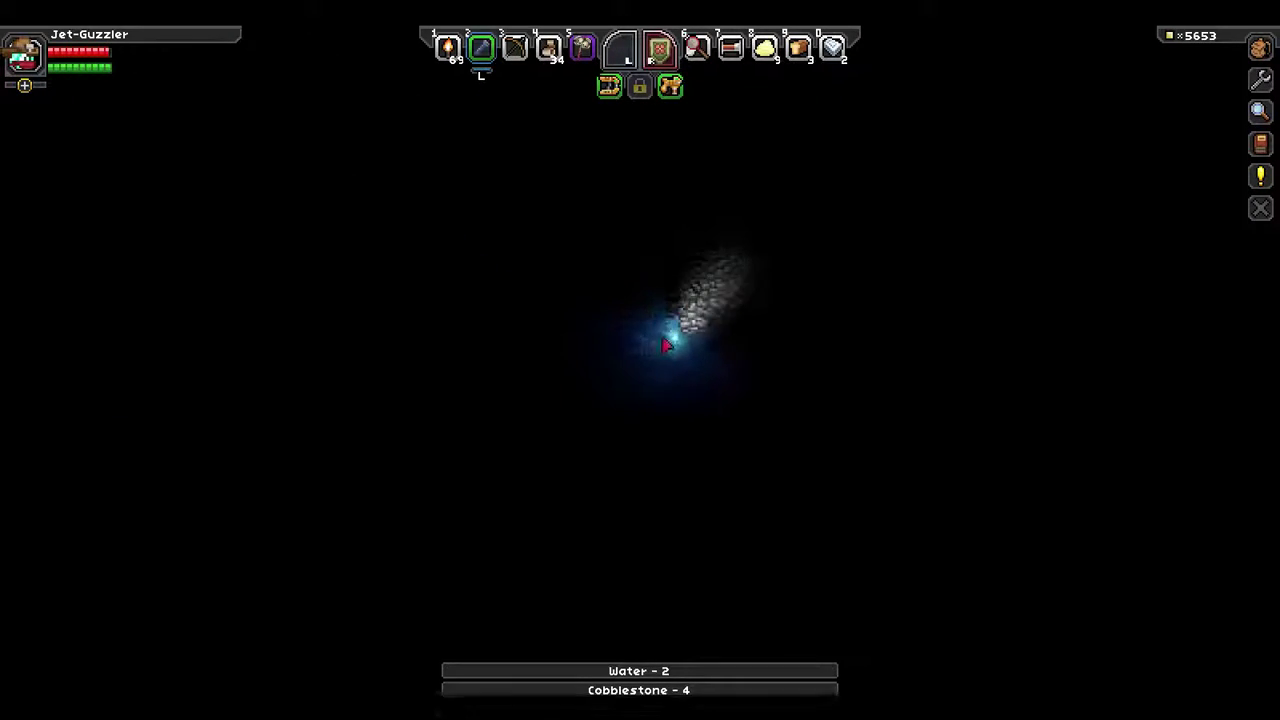
key(r)
mouse_move(663, 334)
mouse_down()
mouse_move(578, 425)
mouse_move(534, 398)
mouse_up()
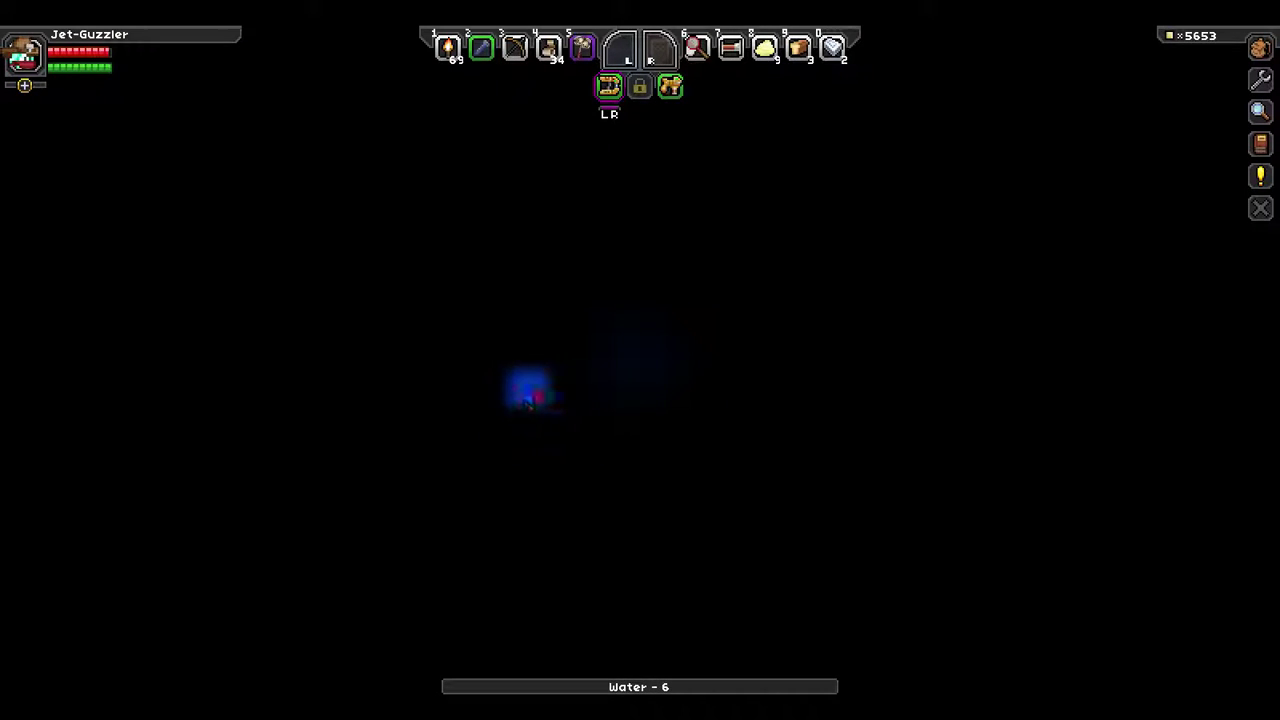
key(2)
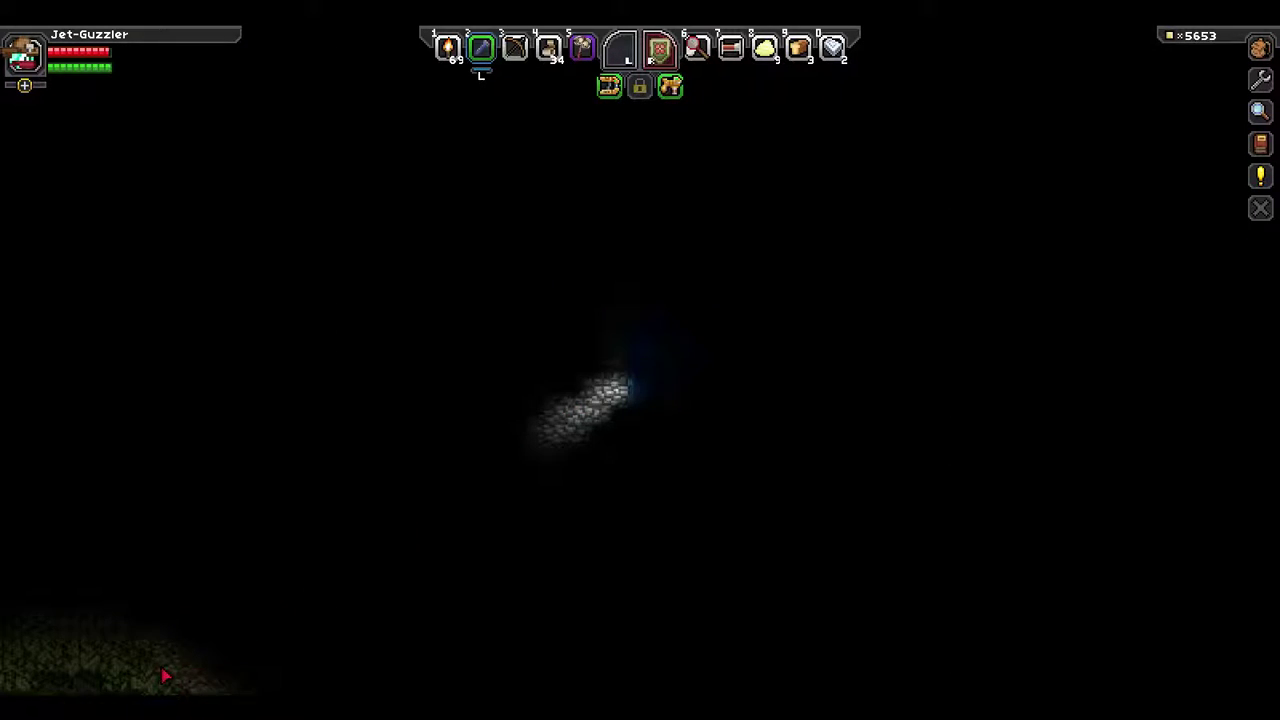
Mine the titanium ore deposit and flooded tiles around the character.
key(r)
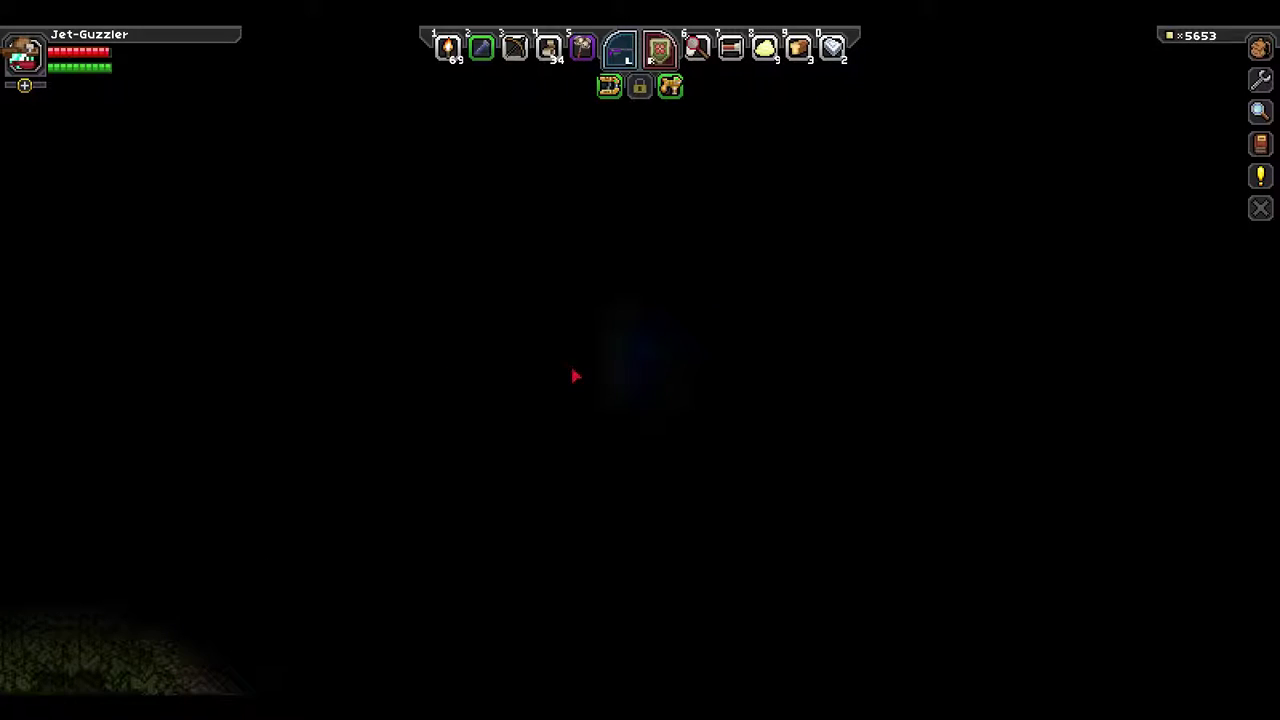
key(r)
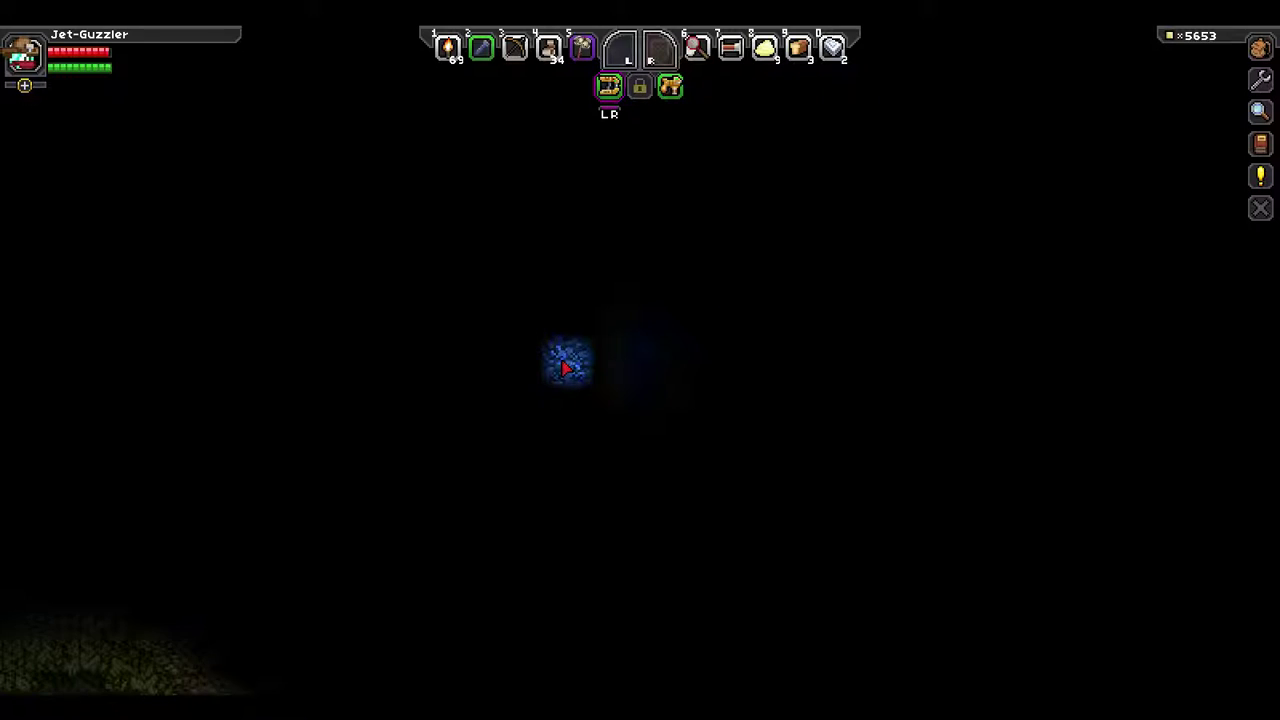
drag(563, 368, 608, 371)
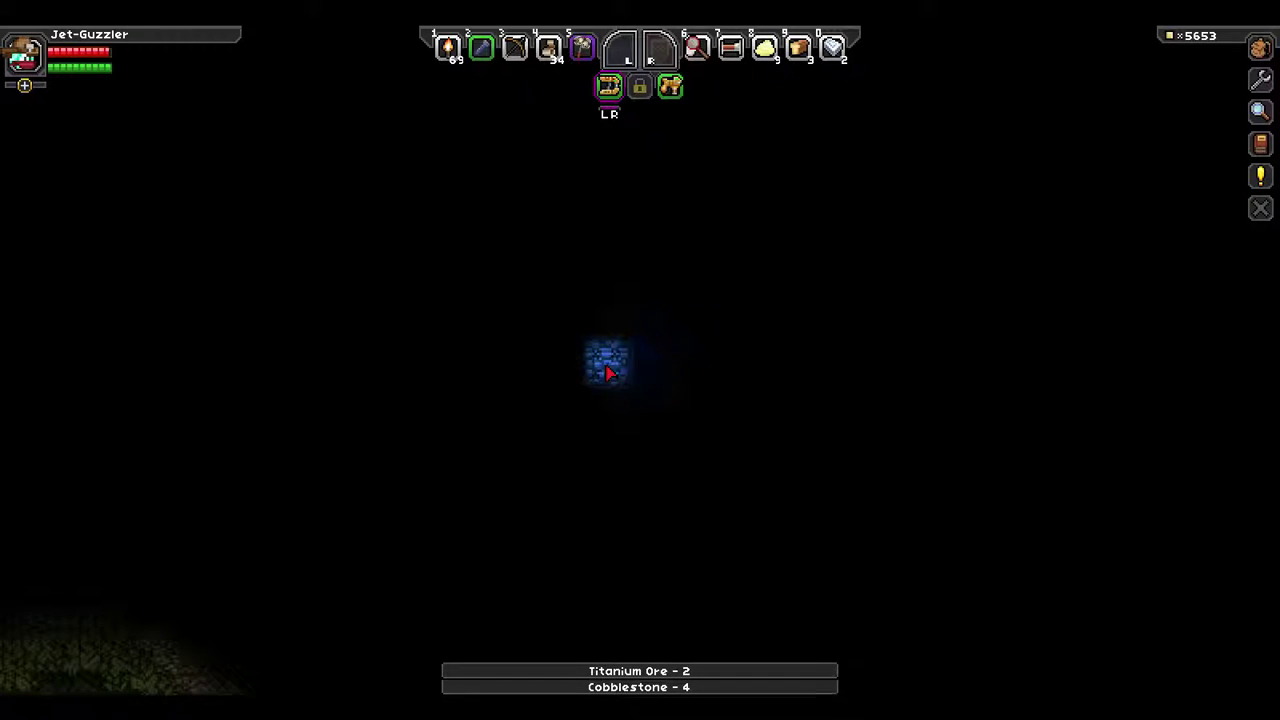
drag(608, 371, 610, 412)
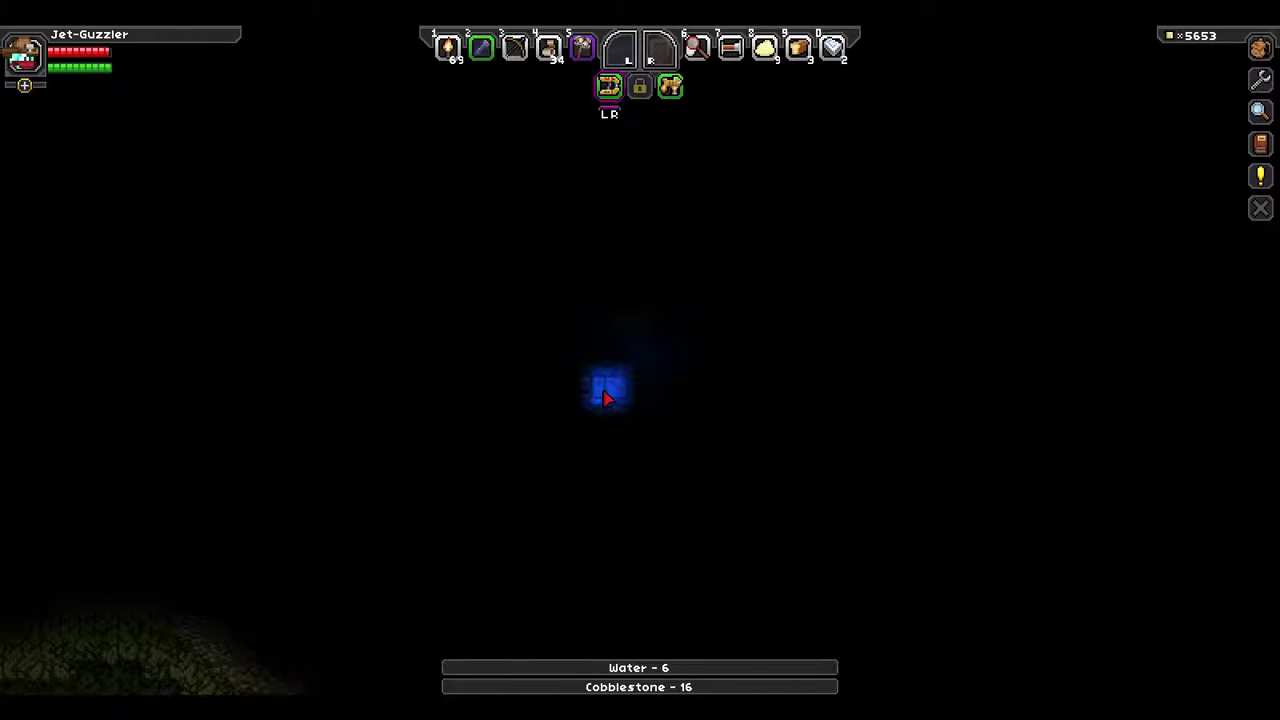
drag(605, 397, 613, 363)
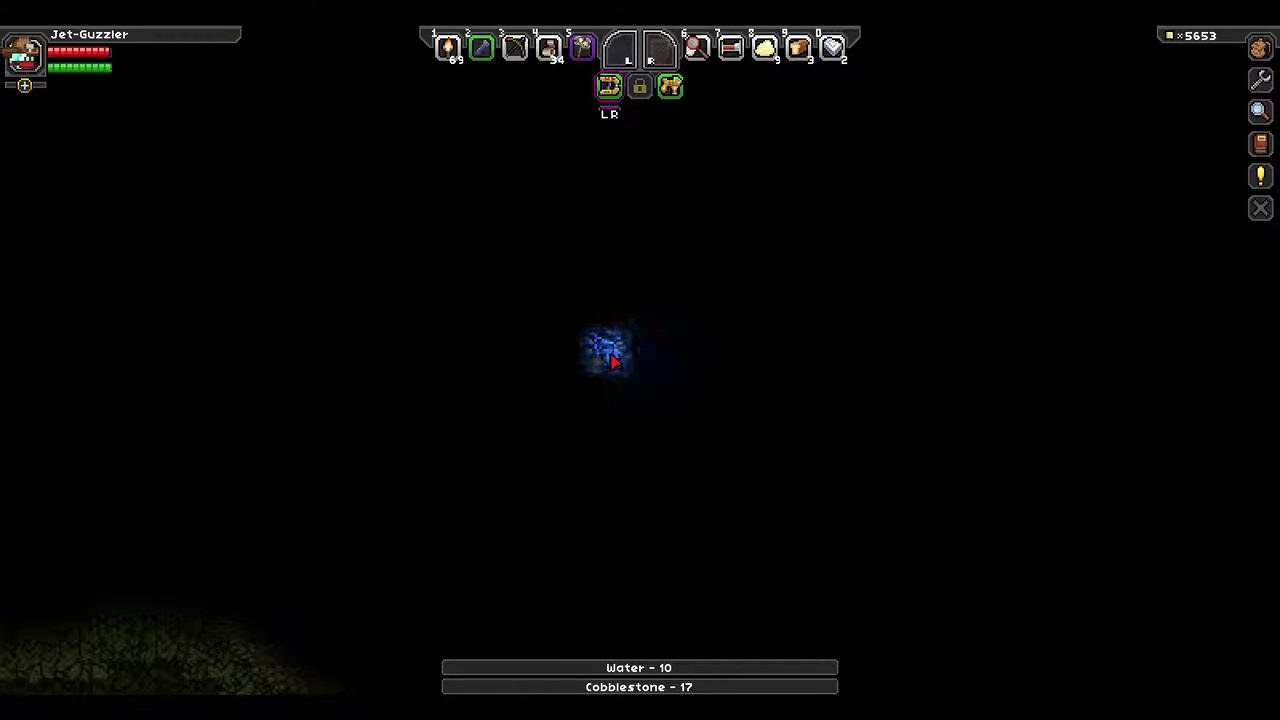
drag(613, 363, 610, 336)
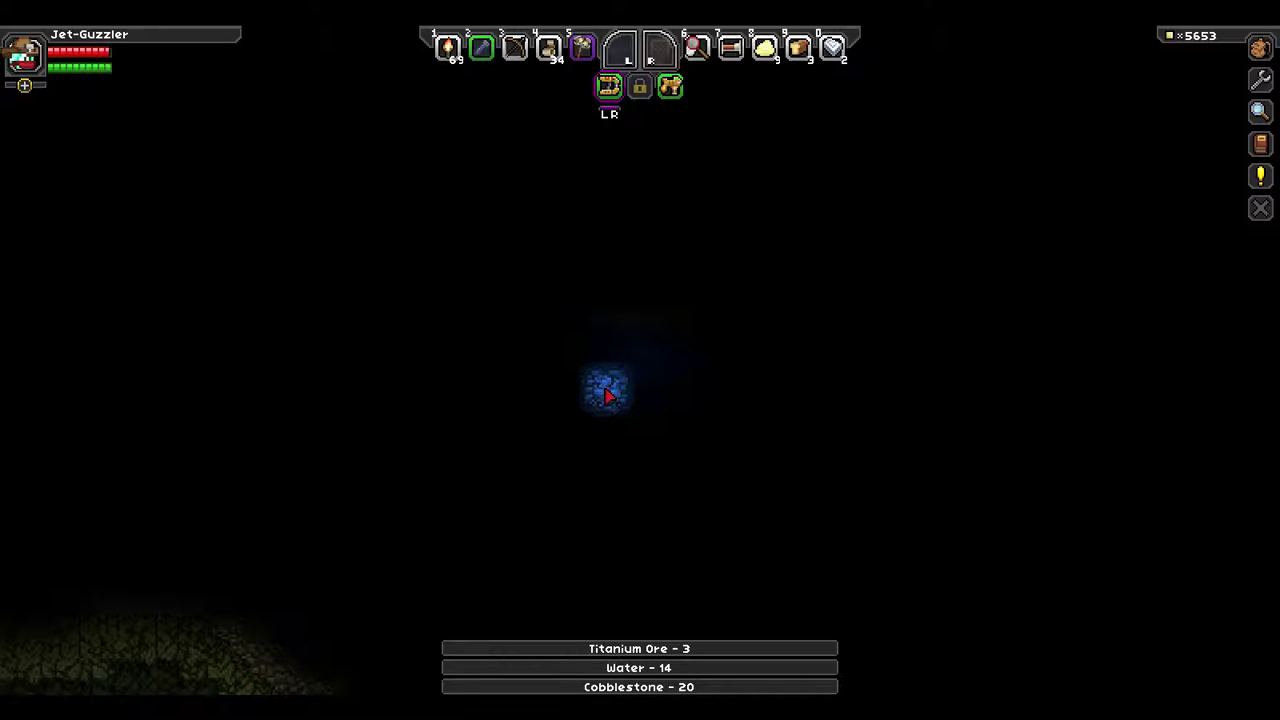
Clear the flooded tiles above and mine the titanium ore vein to the left.
drag(606, 395, 648, 318)
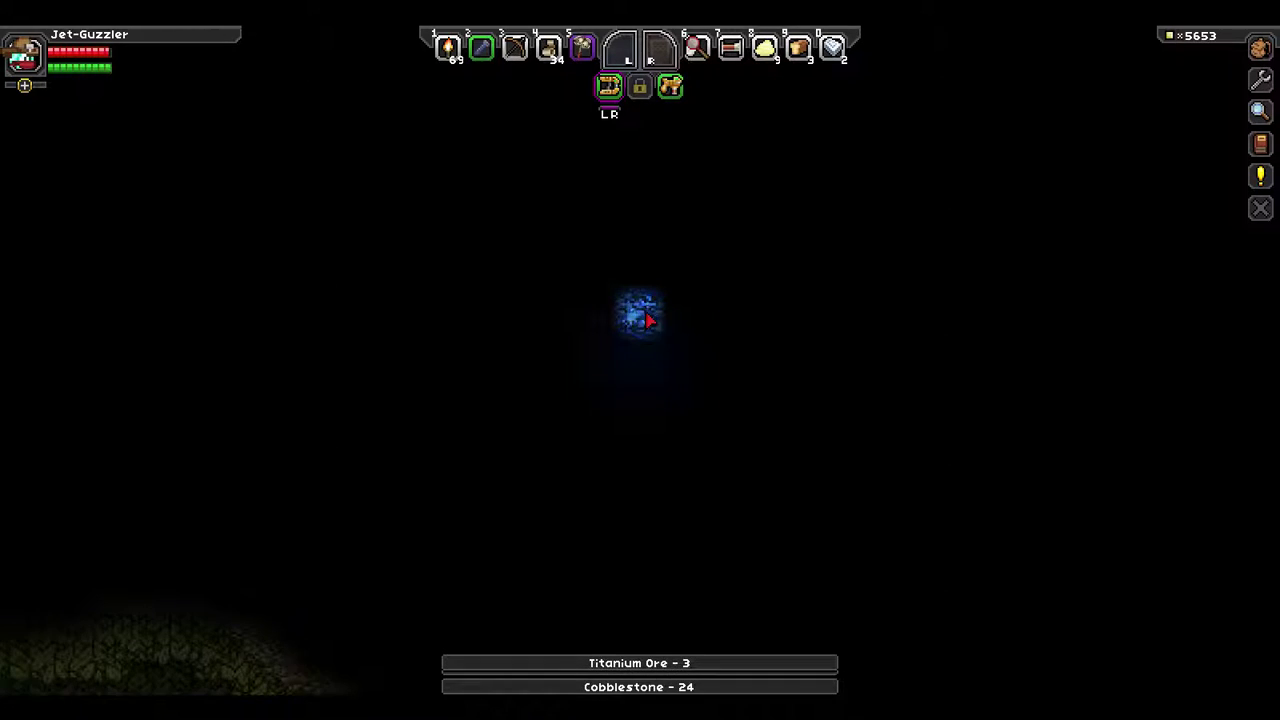
click(648, 318)
drag(648, 318, 626, 320)
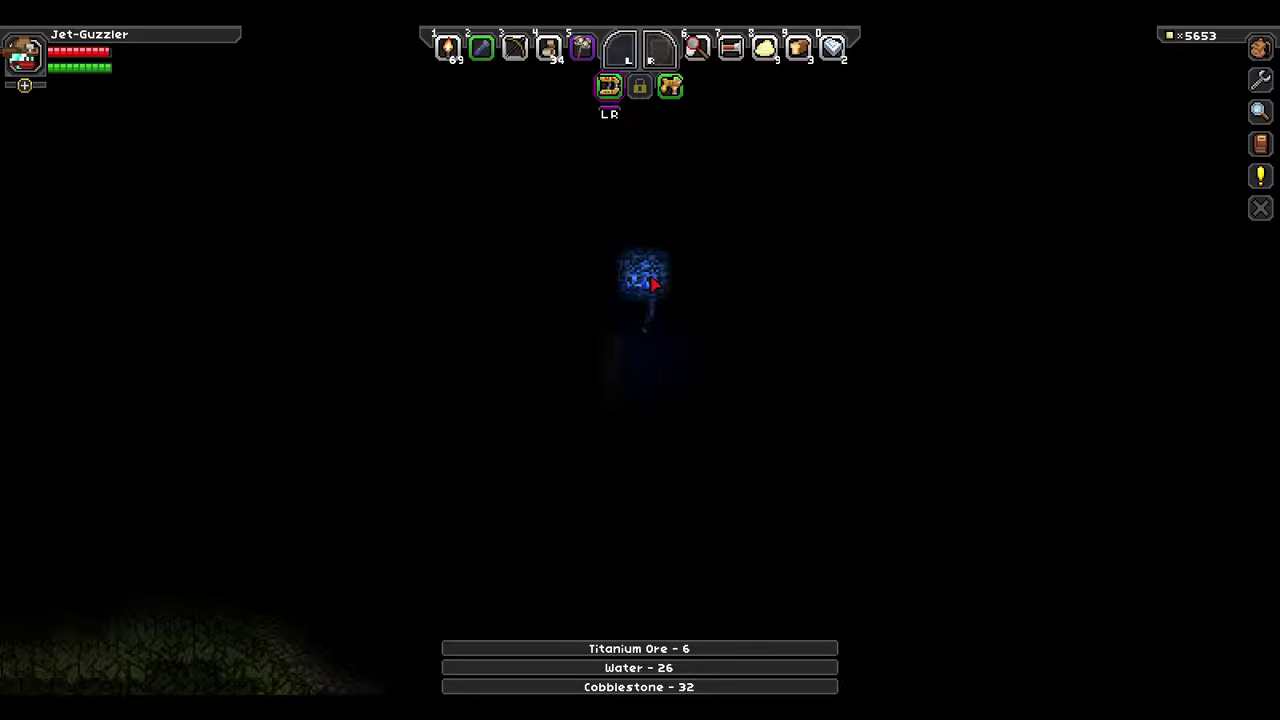
drag(652, 284, 615, 286)
drag(615, 286, 582, 320)
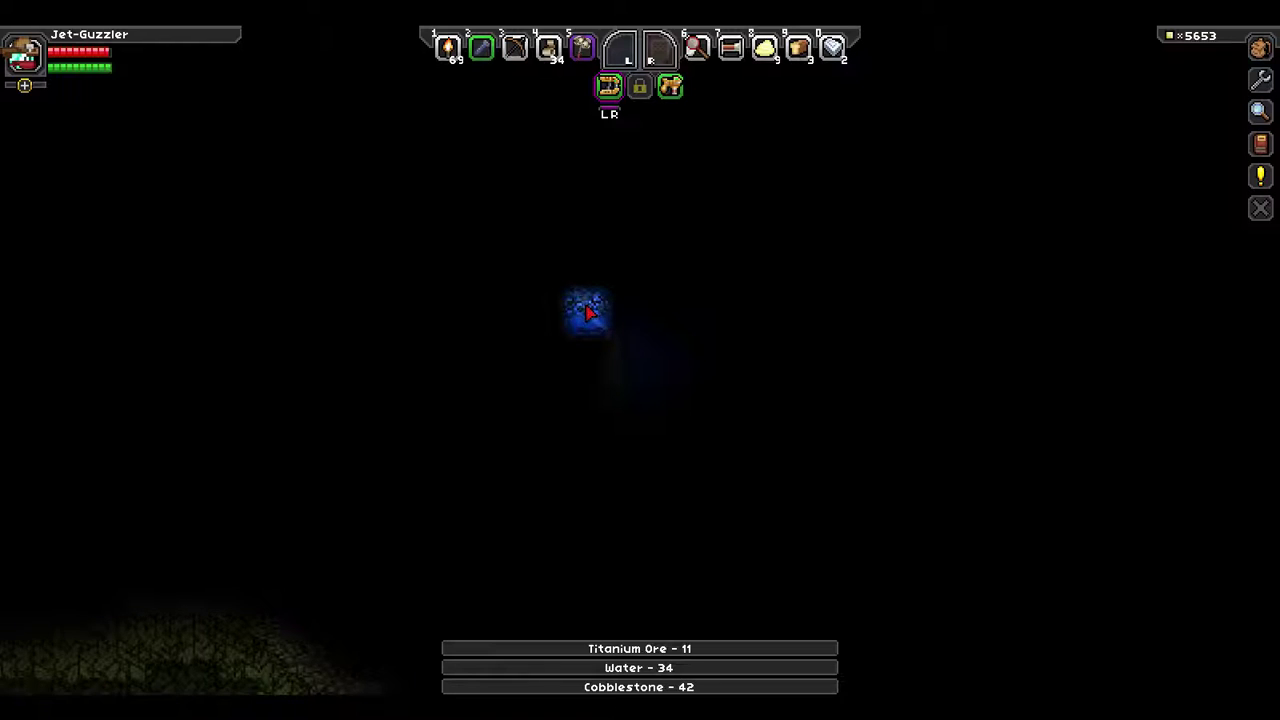
drag(588, 313, 589, 314)
Check the inventory, then dig down through waterlogged rock and titanium ore into the torch-lit room.
key(i)
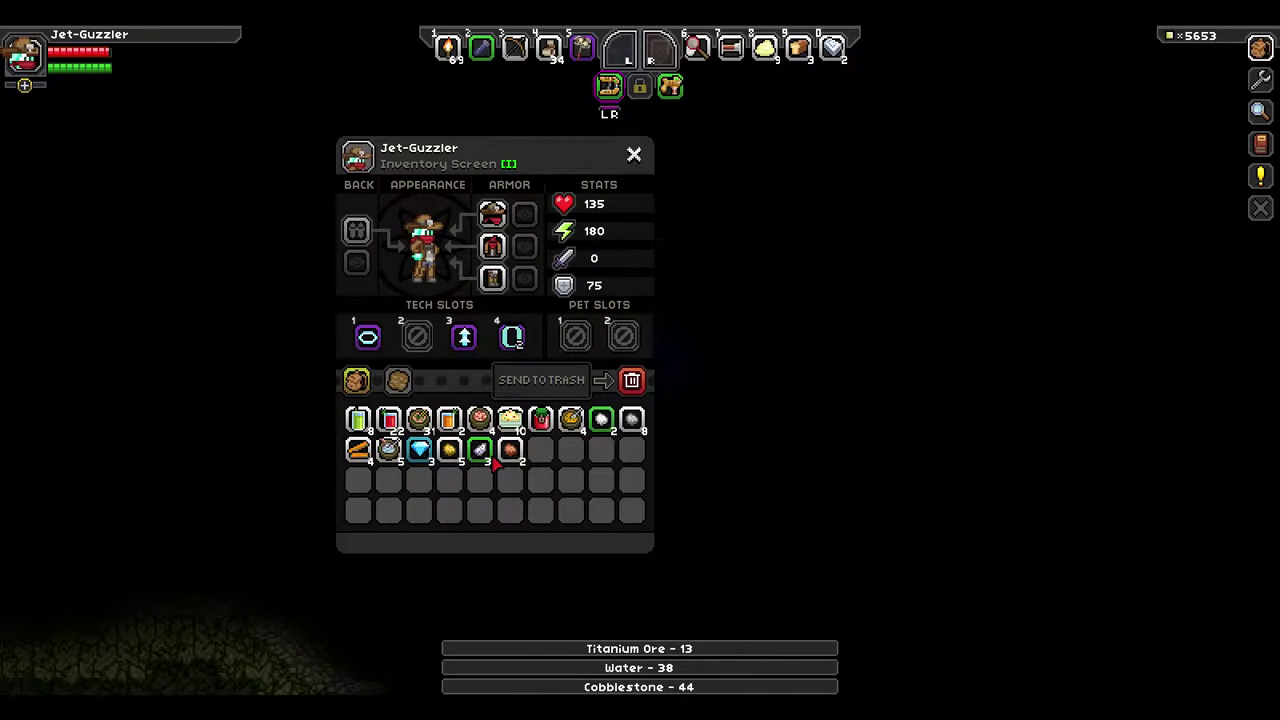
key(i)
key(space)
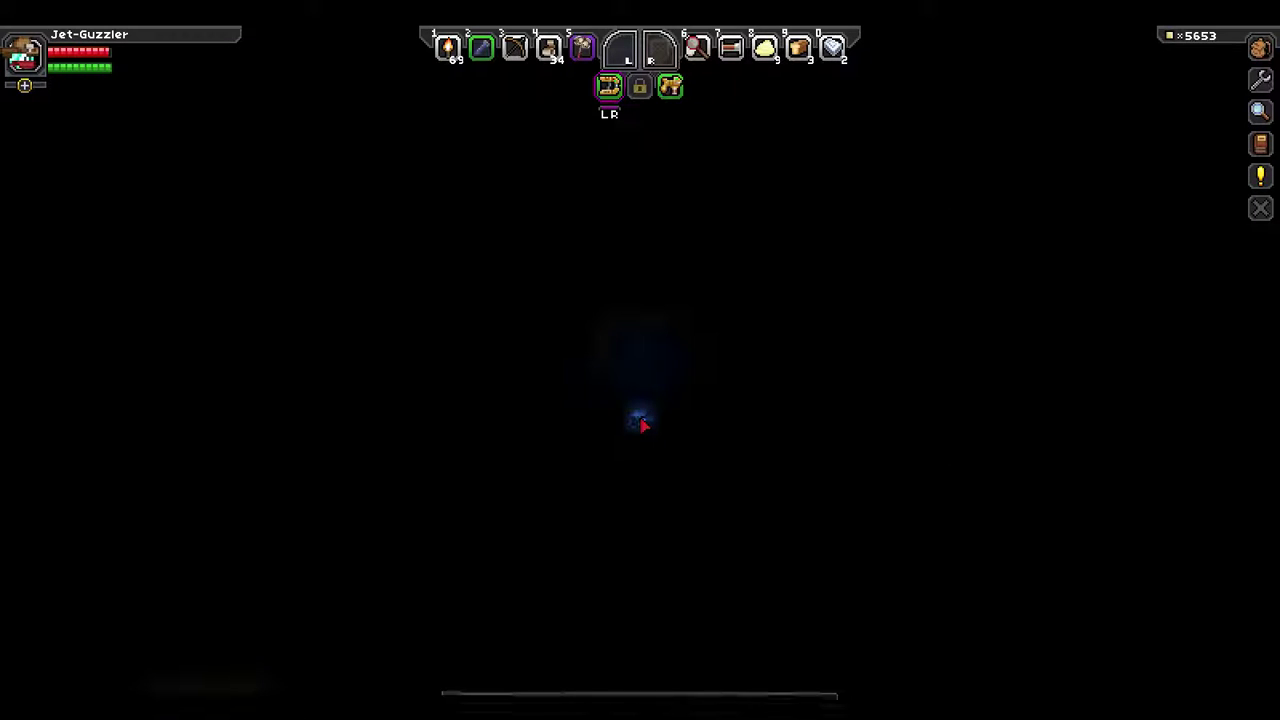
drag(641, 425, 606, 368)
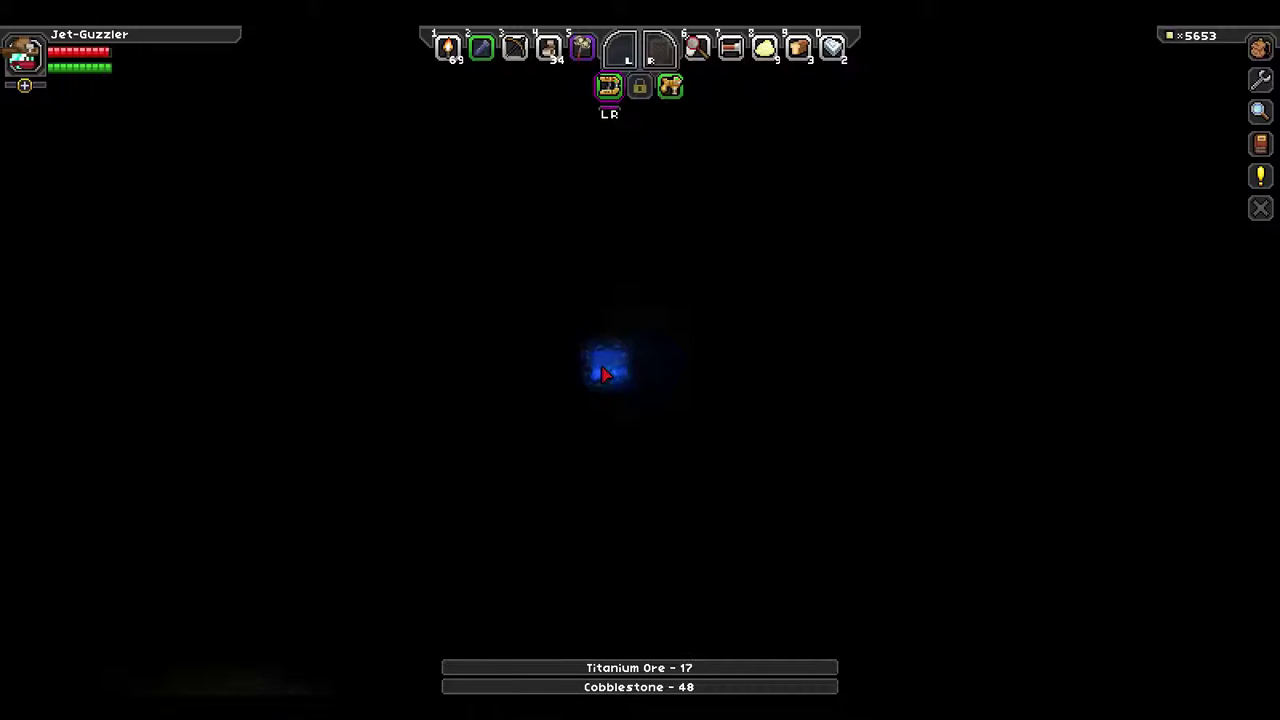
drag(604, 374, 617, 401)
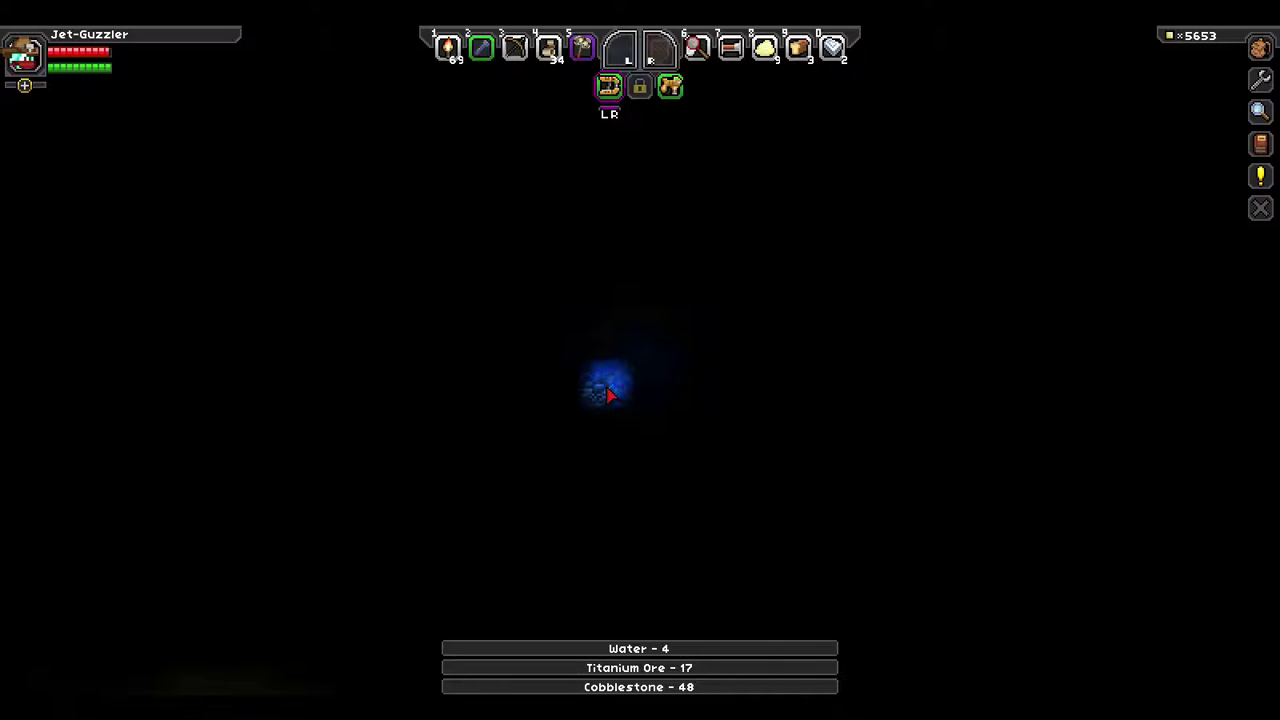
drag(608, 393, 620, 353)
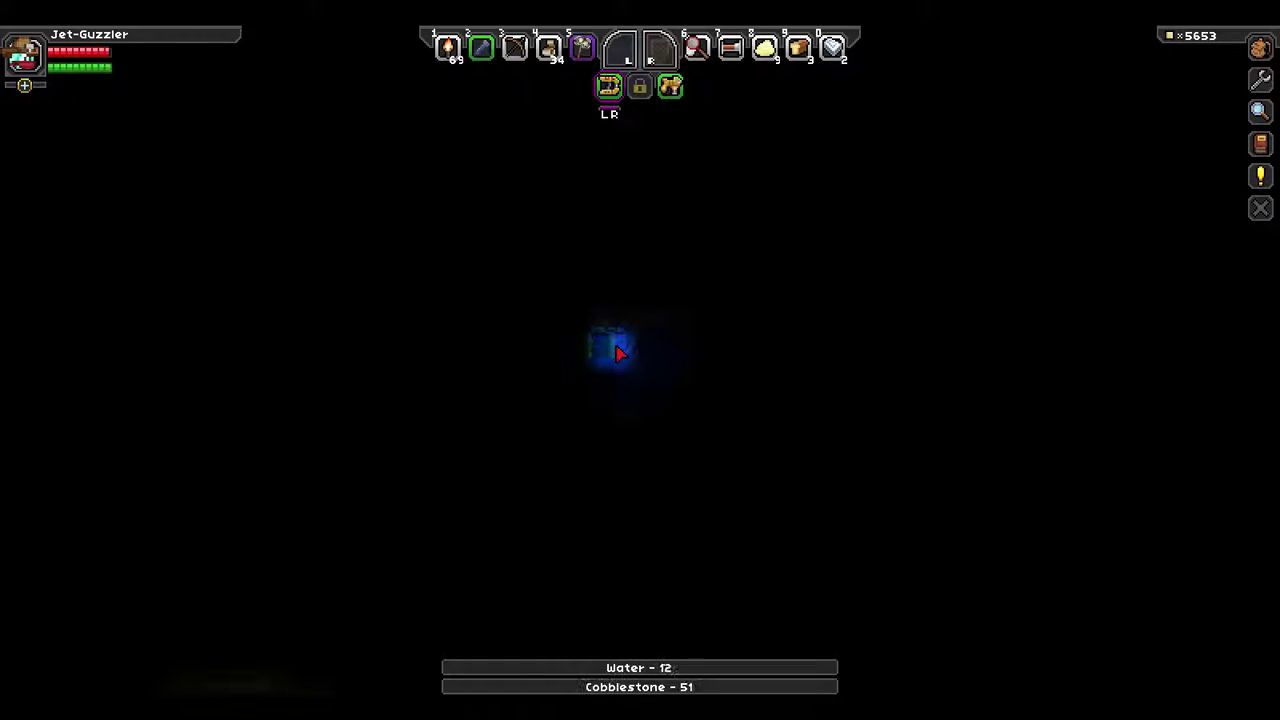
drag(618, 352, 597, 370)
mouse_move(573, 376)
mouse_down()
mouse_move(592, 350)
mouse_move(660, 322)
mouse_move(707, 378)
mouse_move(733, 479)
mouse_move(675, 338)
mouse_move(657, 429)
mouse_move(651, 386)
mouse_move(636, 428)
mouse_up()
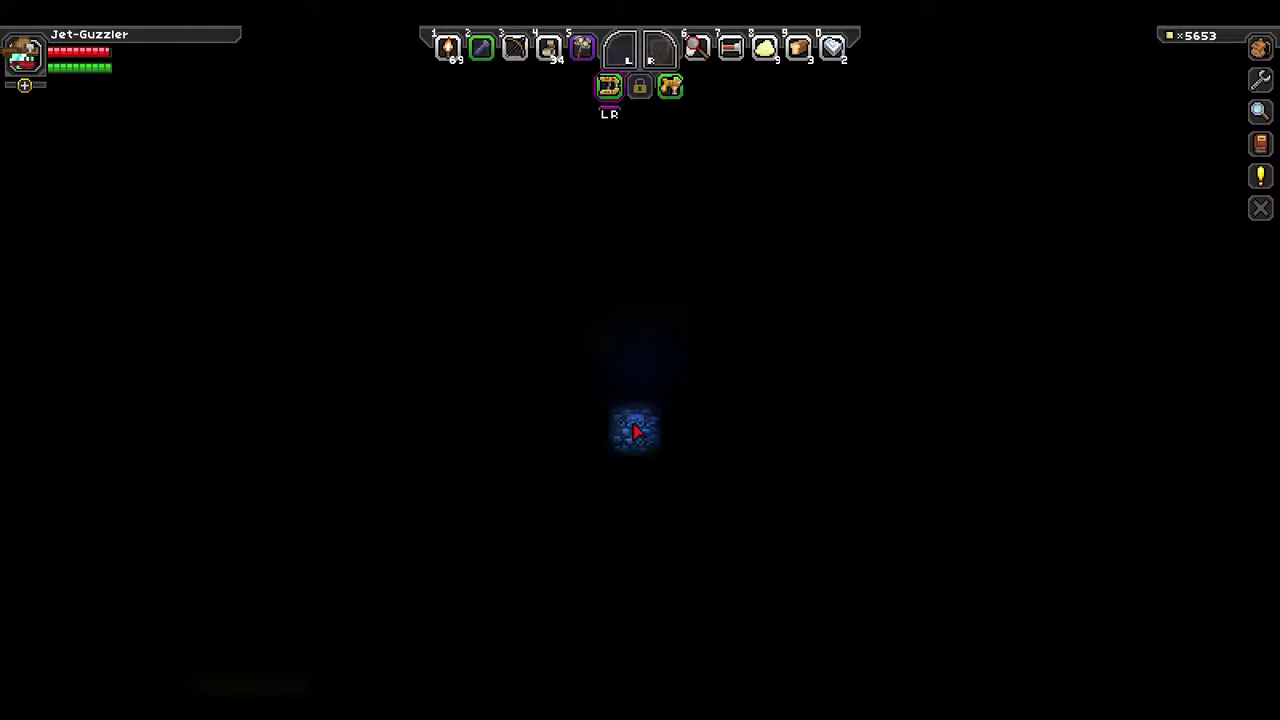
mouse_move(636, 430)
mouse_down()
mouse_move(634, 470)
mouse_move(634, 380)
mouse_move(641, 418)
mouse_up()
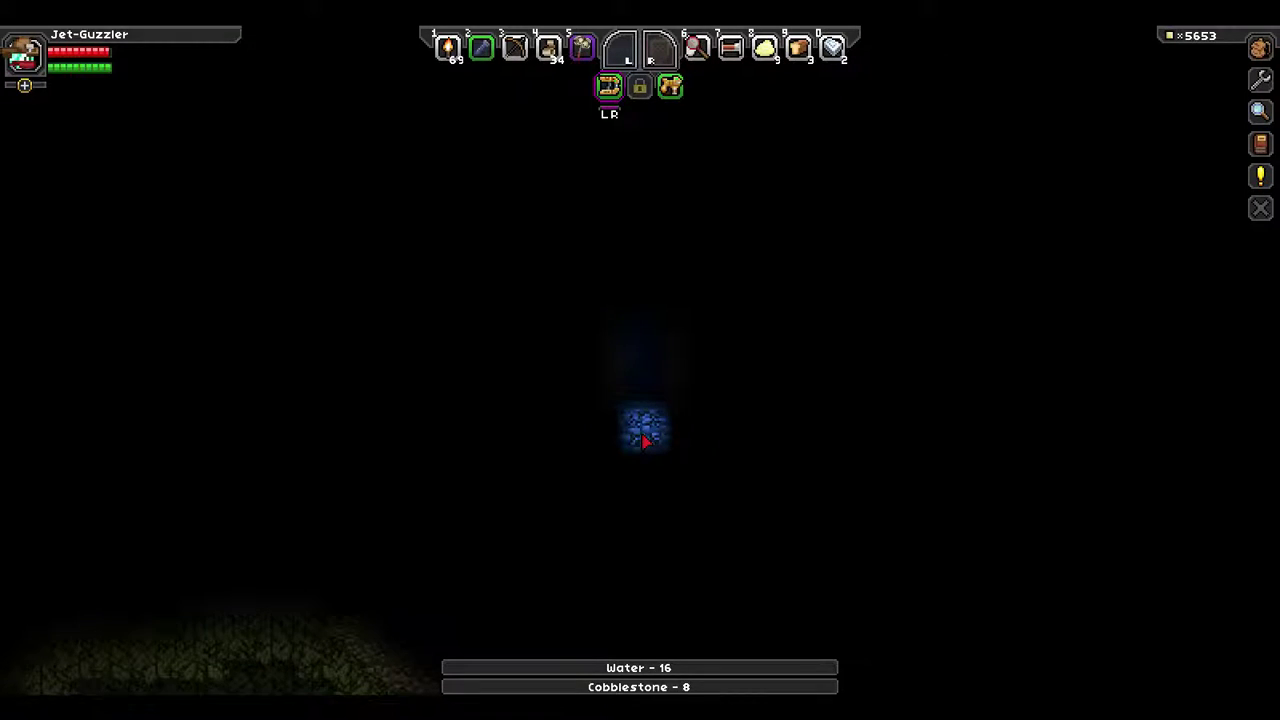
drag(645, 441, 645, 407)
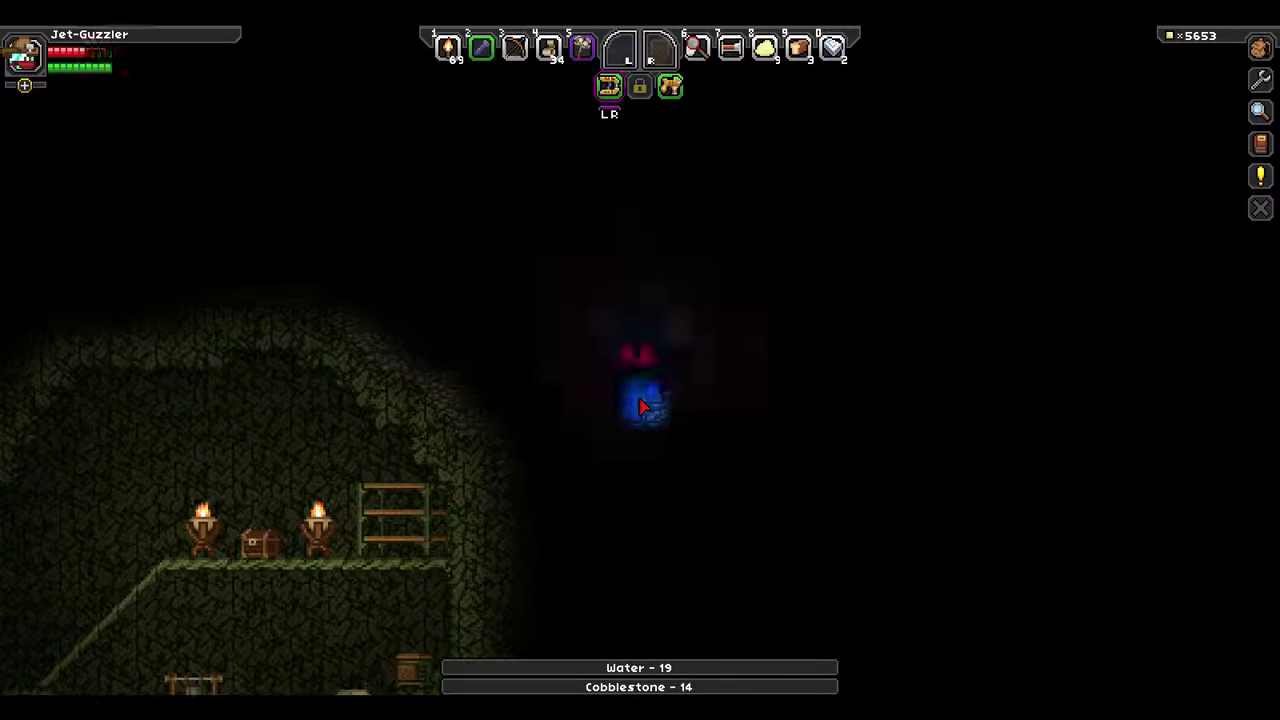
Scan the rock face and water ahead with the flashlight.
key(2)
click(674, 366)
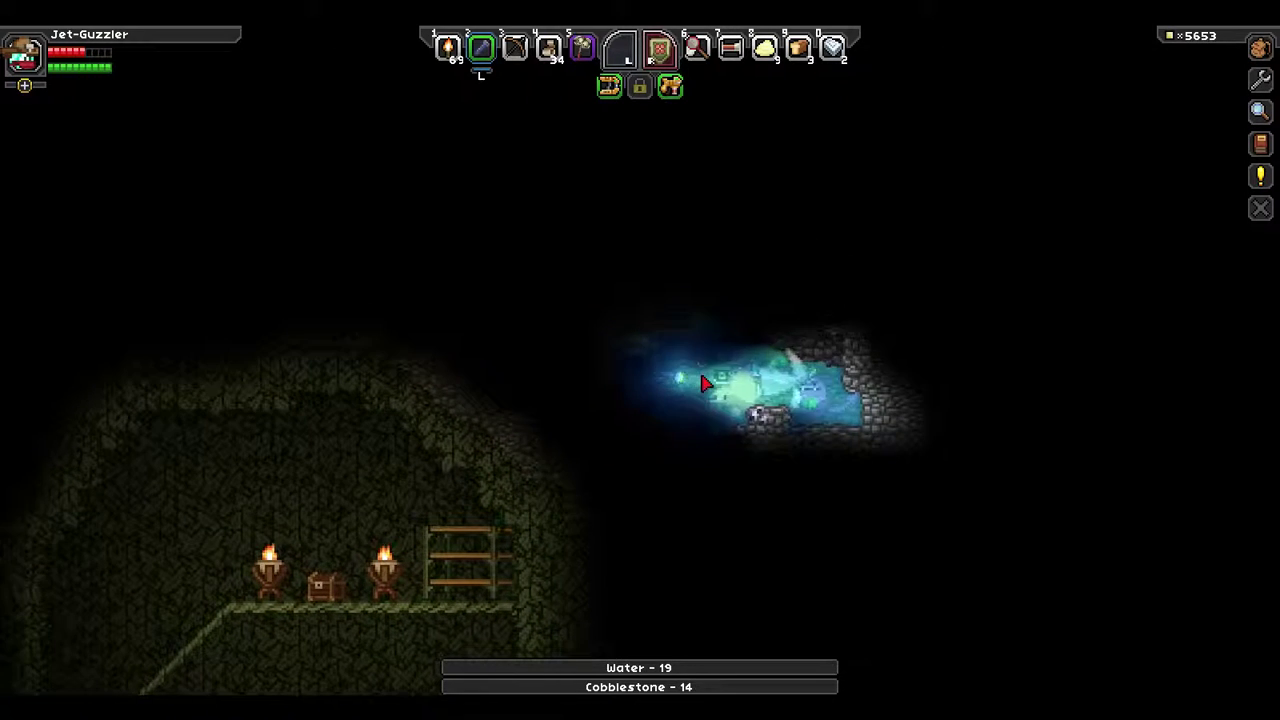
drag(703, 383, 655, 371)
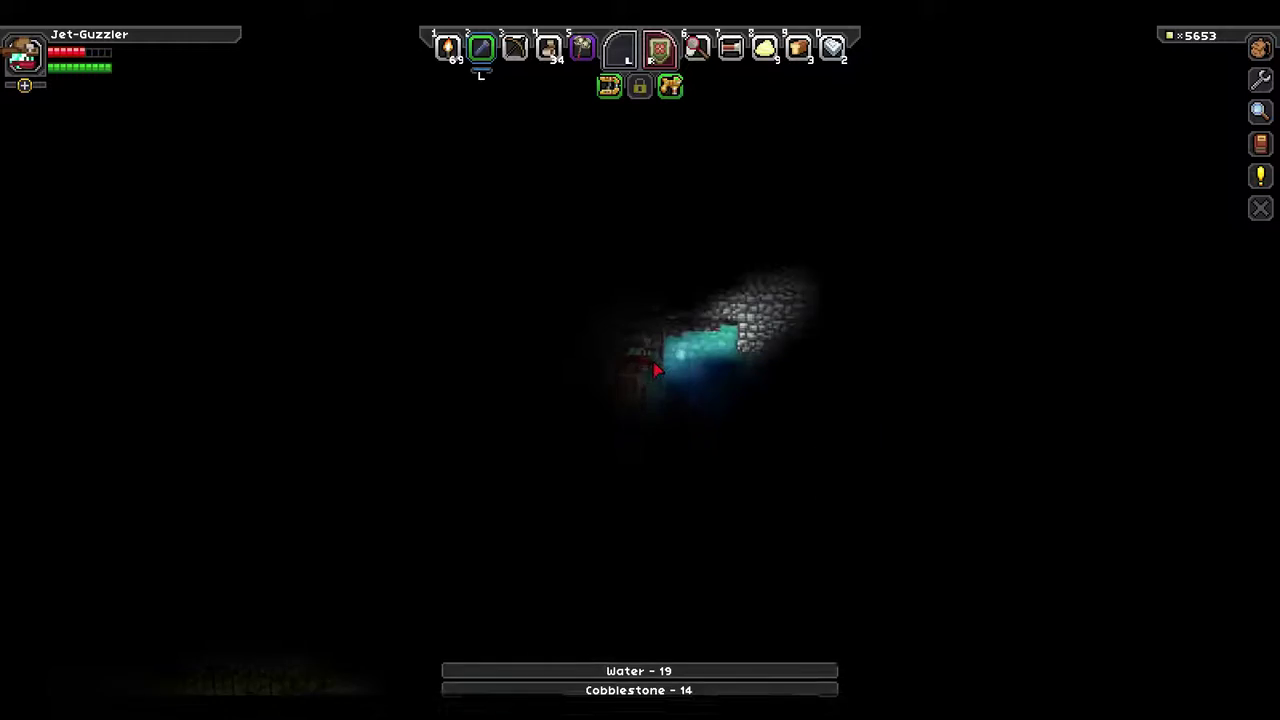
mouse_move(655, 371)
mouse_down()
mouse_move(685, 382)
mouse_move(662, 390)
mouse_up()
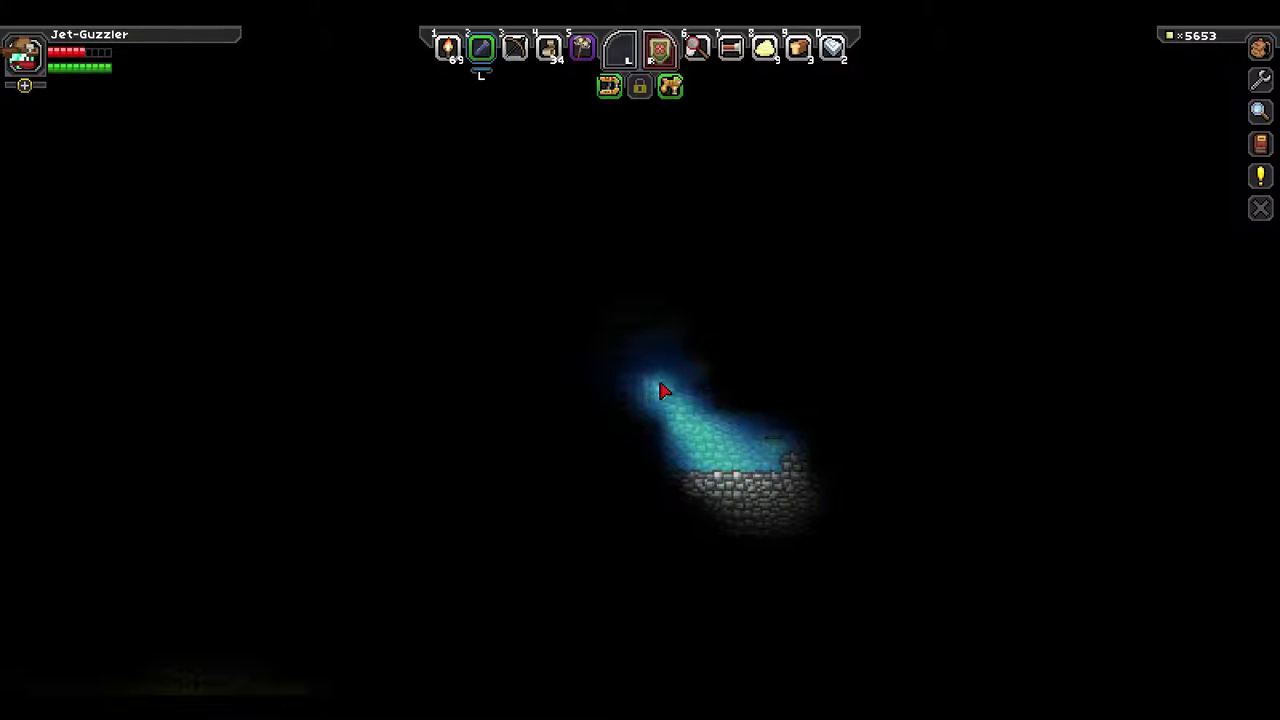
key(4)
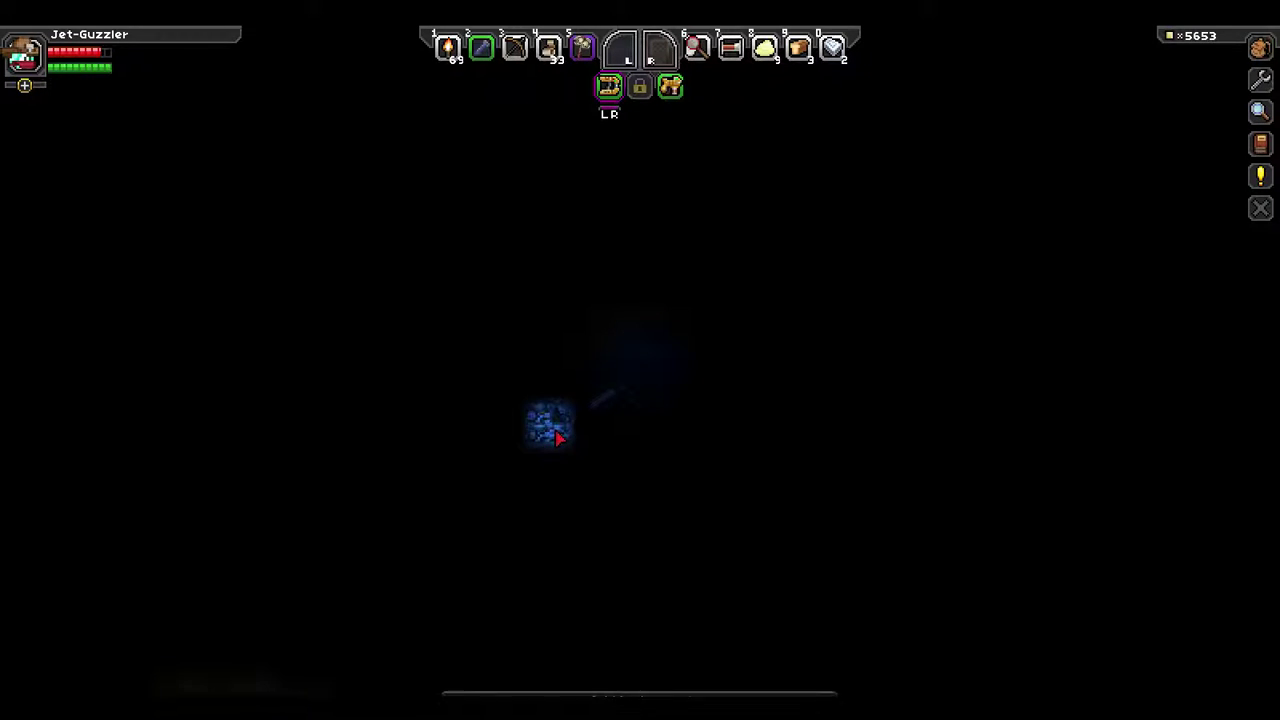
Place a torch from slot 1 on the flooded cave wall.
key(1)
click(557, 436)
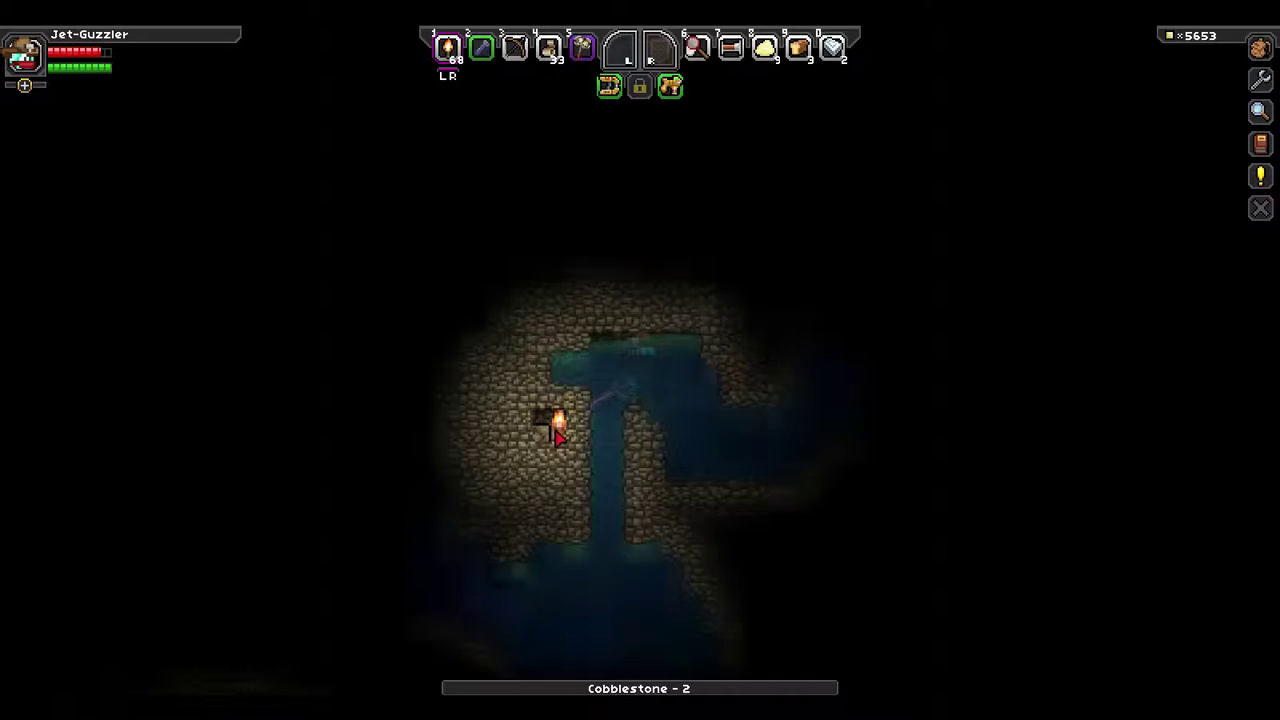
key(a)
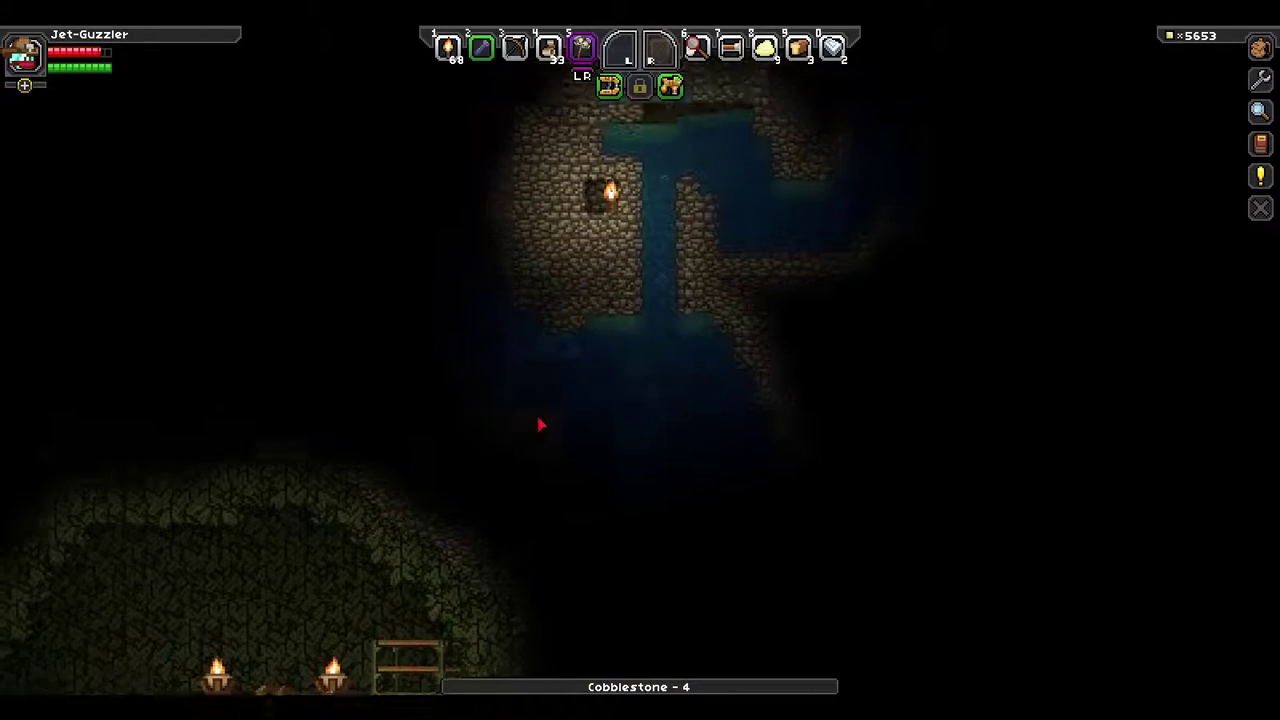
Kill the two cave monsters for pixels.
click(540, 425)
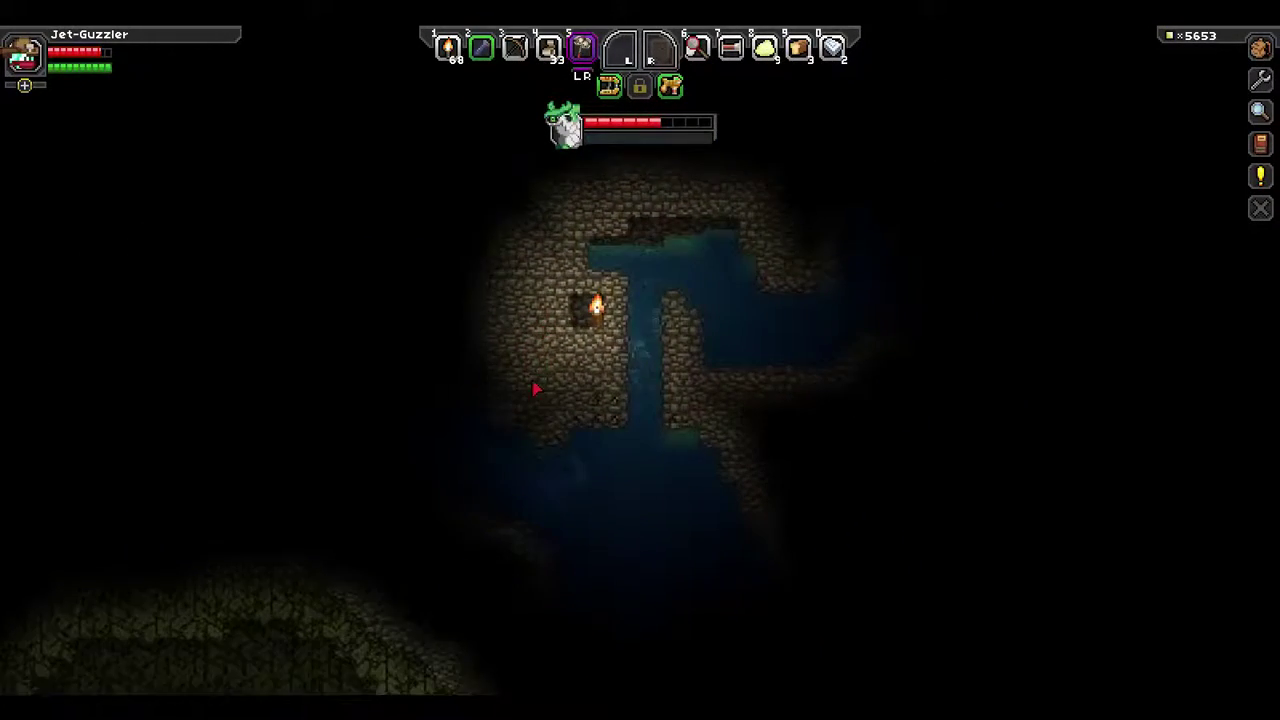
click(535, 388)
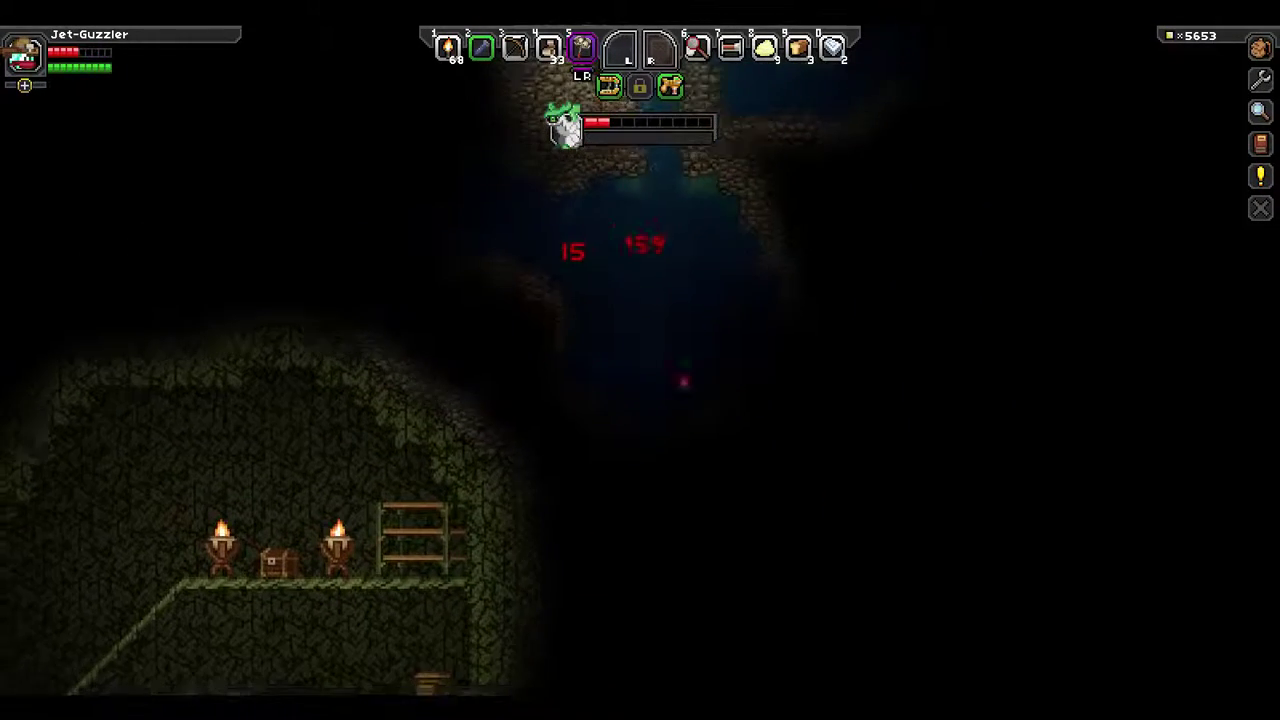
click(723, 380)
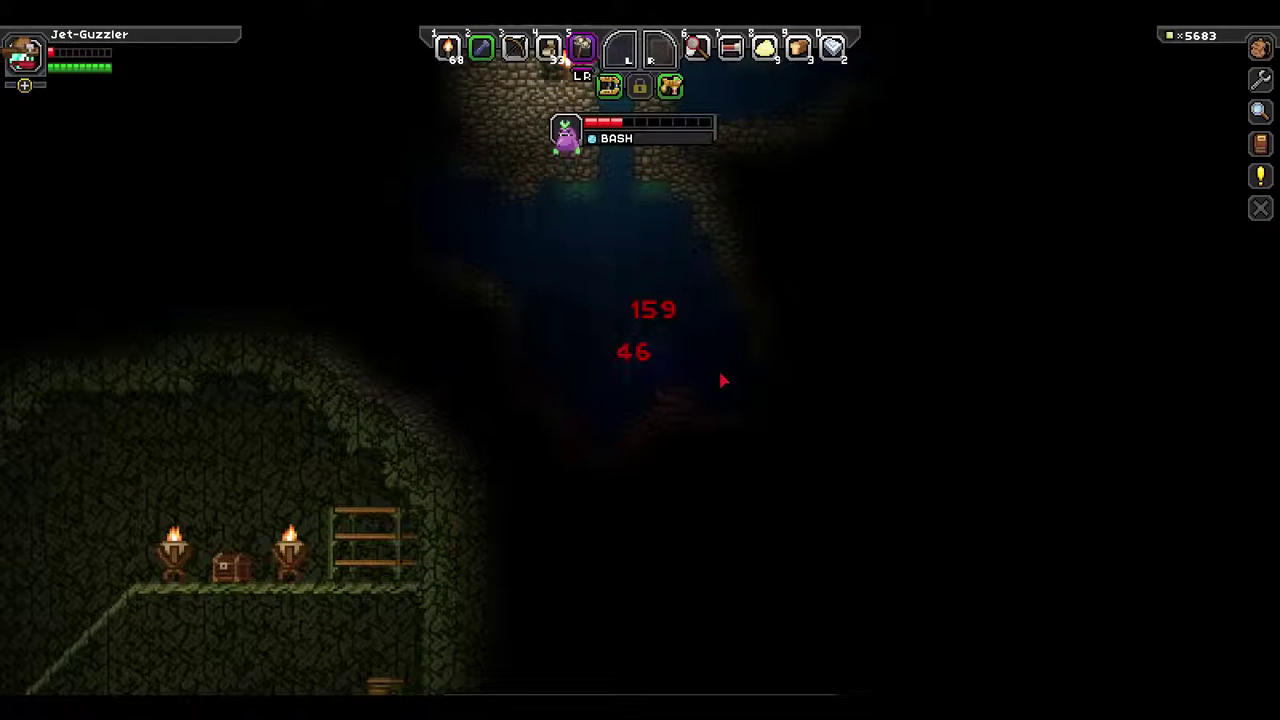
click(680, 362)
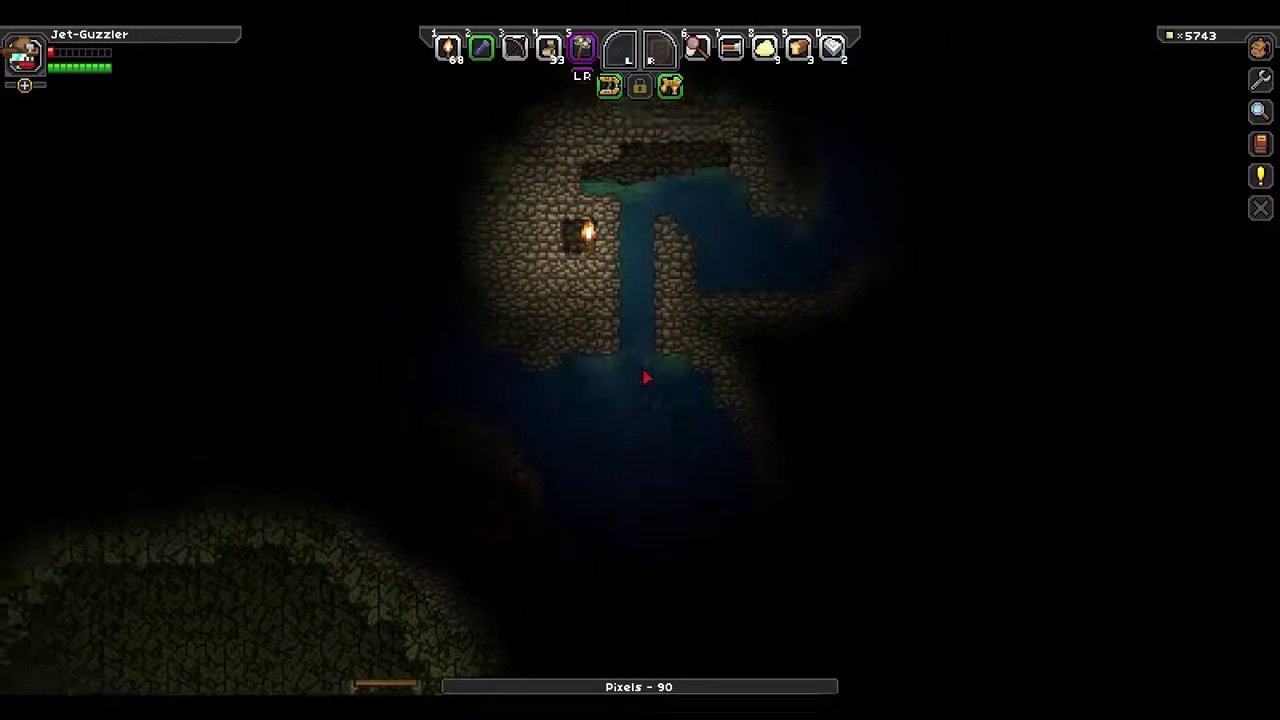
key(space)
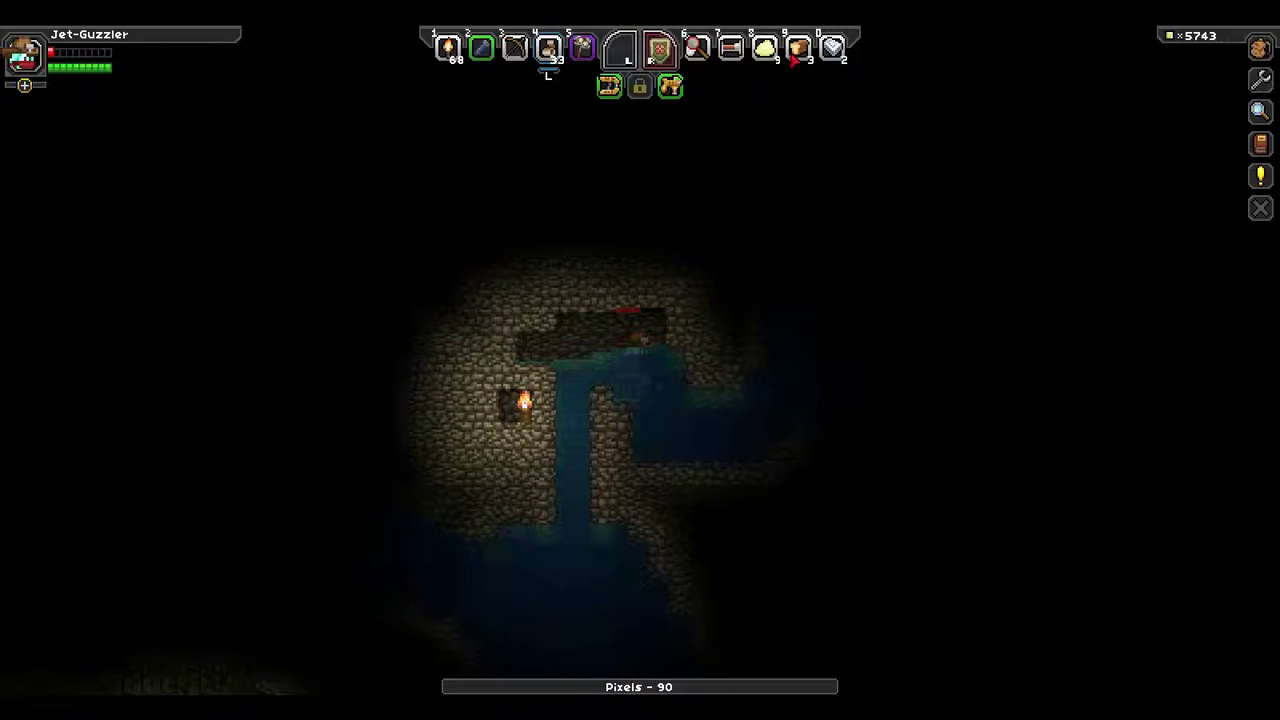
Restore health with a healing item and turn on the flashlight.
click(748, 281)
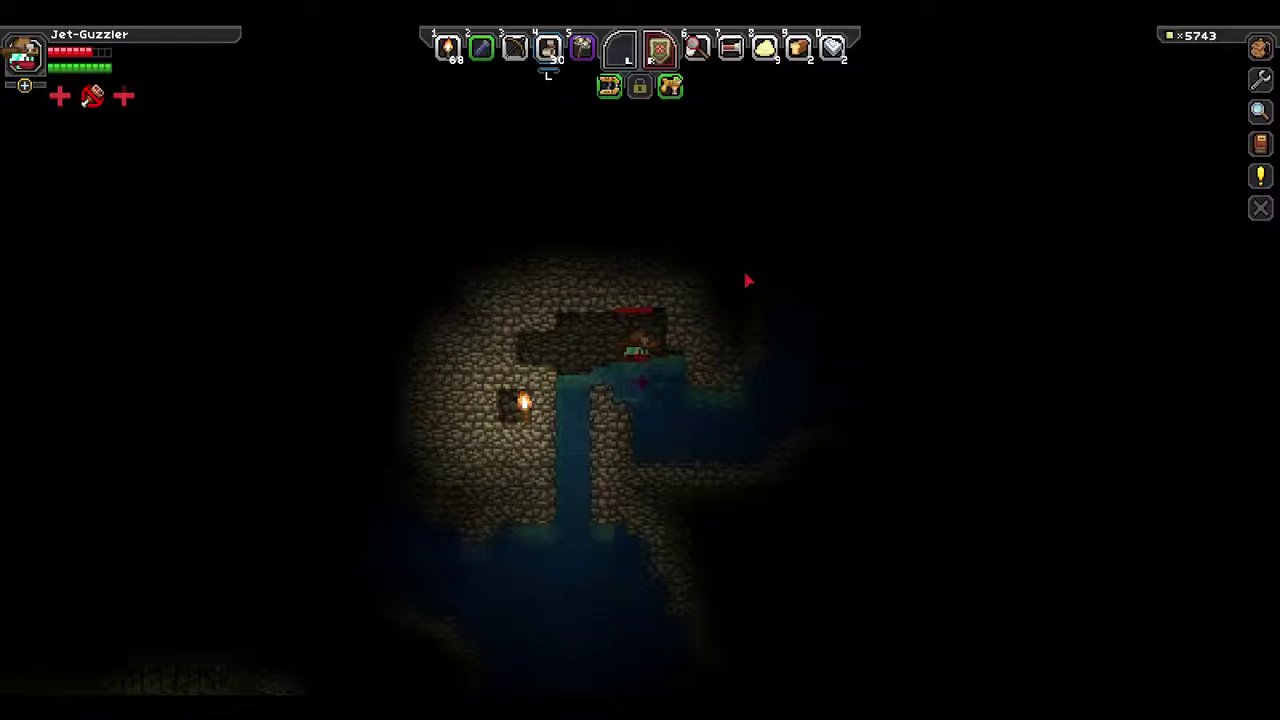
key(2)
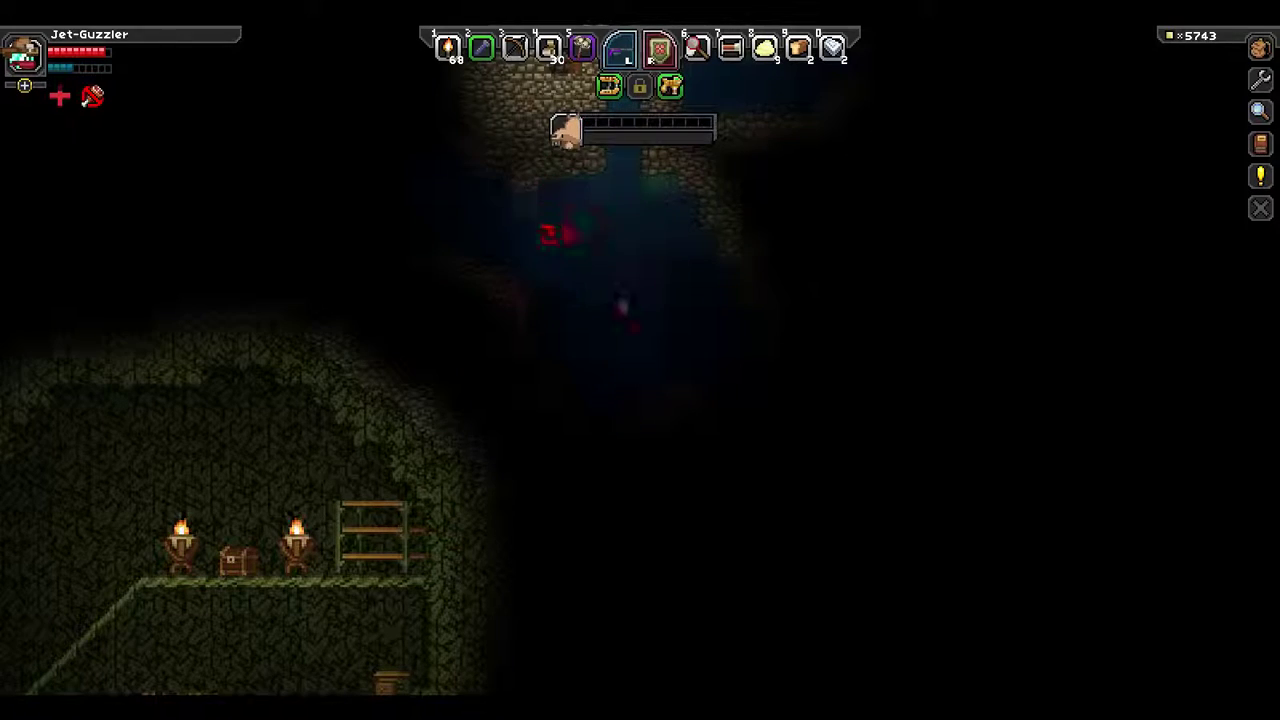
key(2)
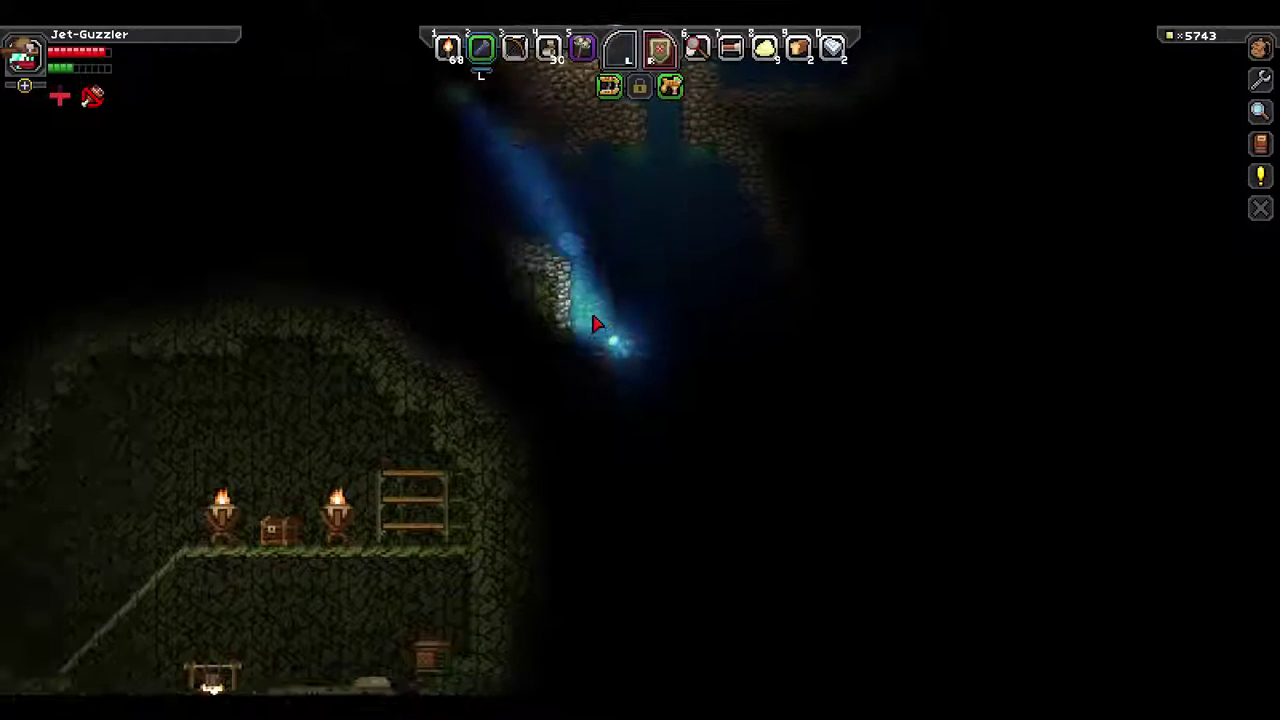
Mine the water-filled blocks and titanium ore below the flooded cave.
key(r)
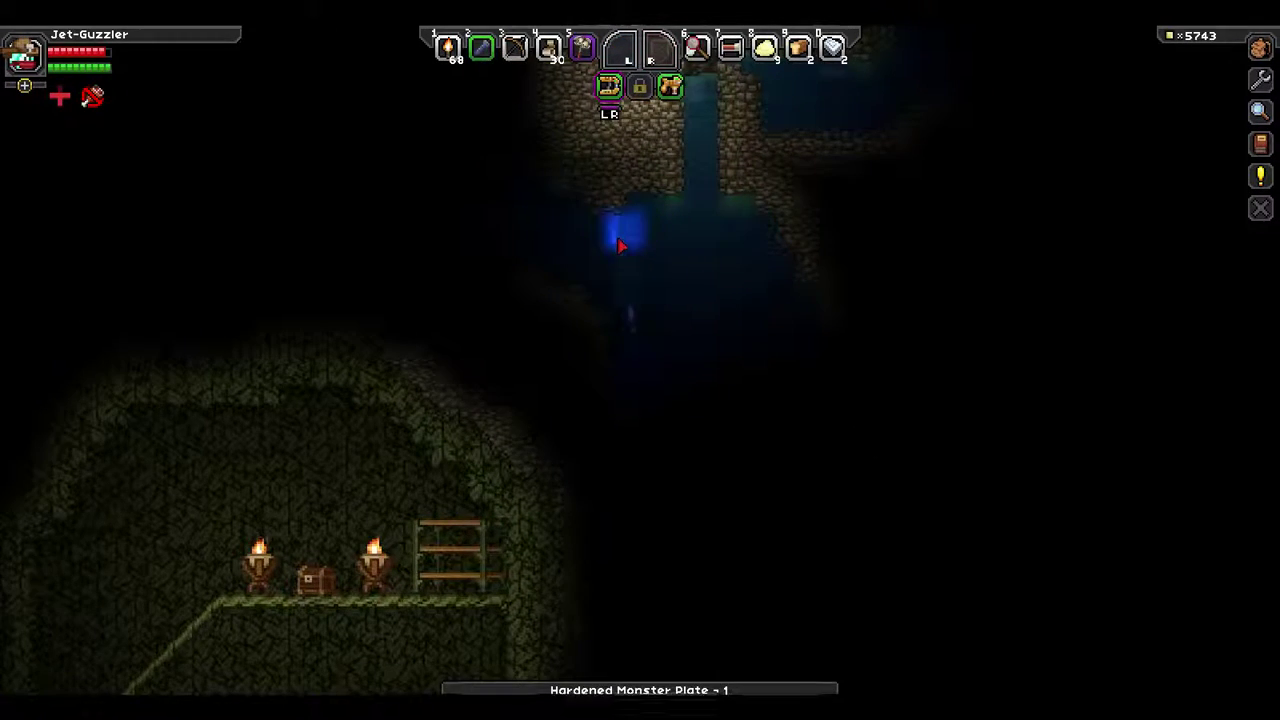
drag(619, 246, 670, 343)
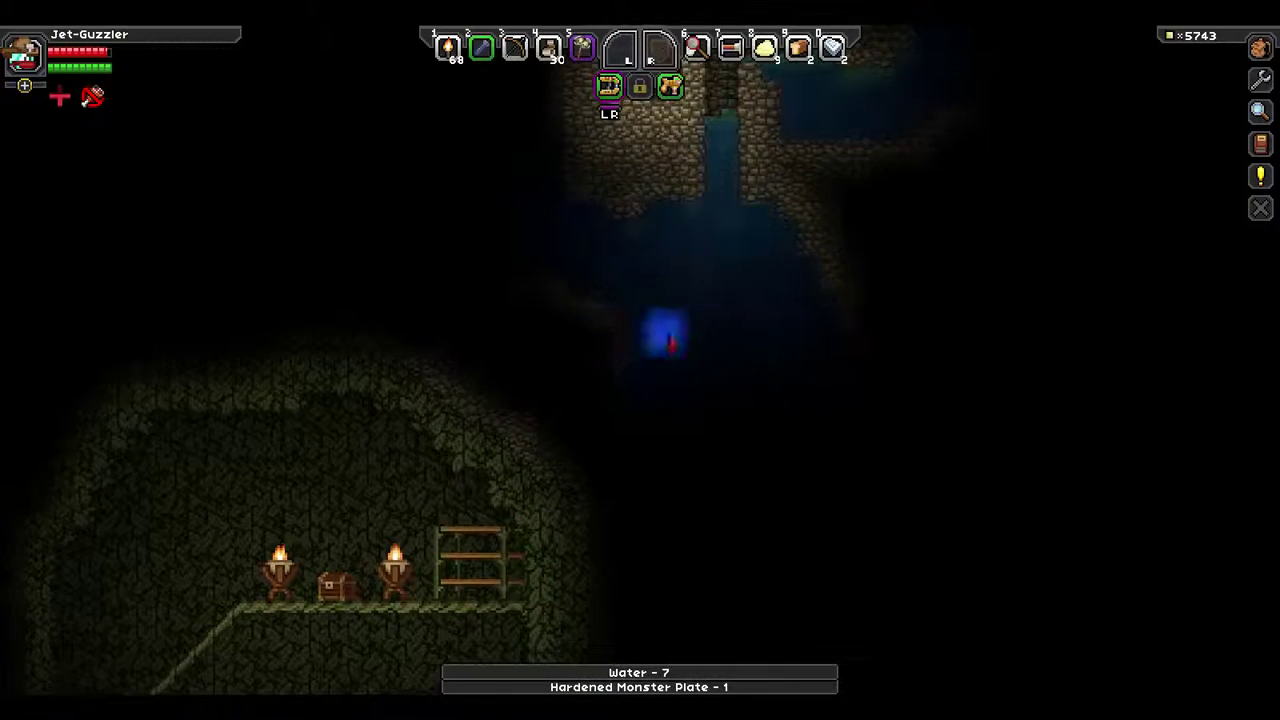
key(2)
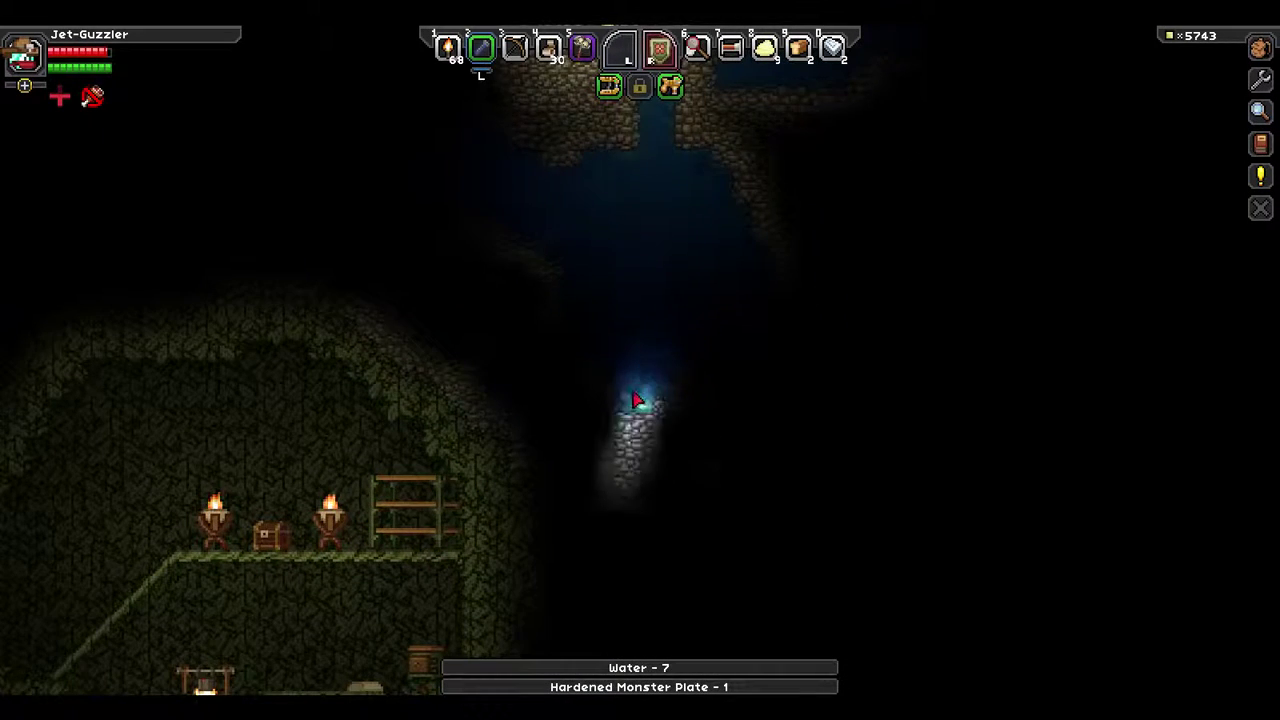
key(d)
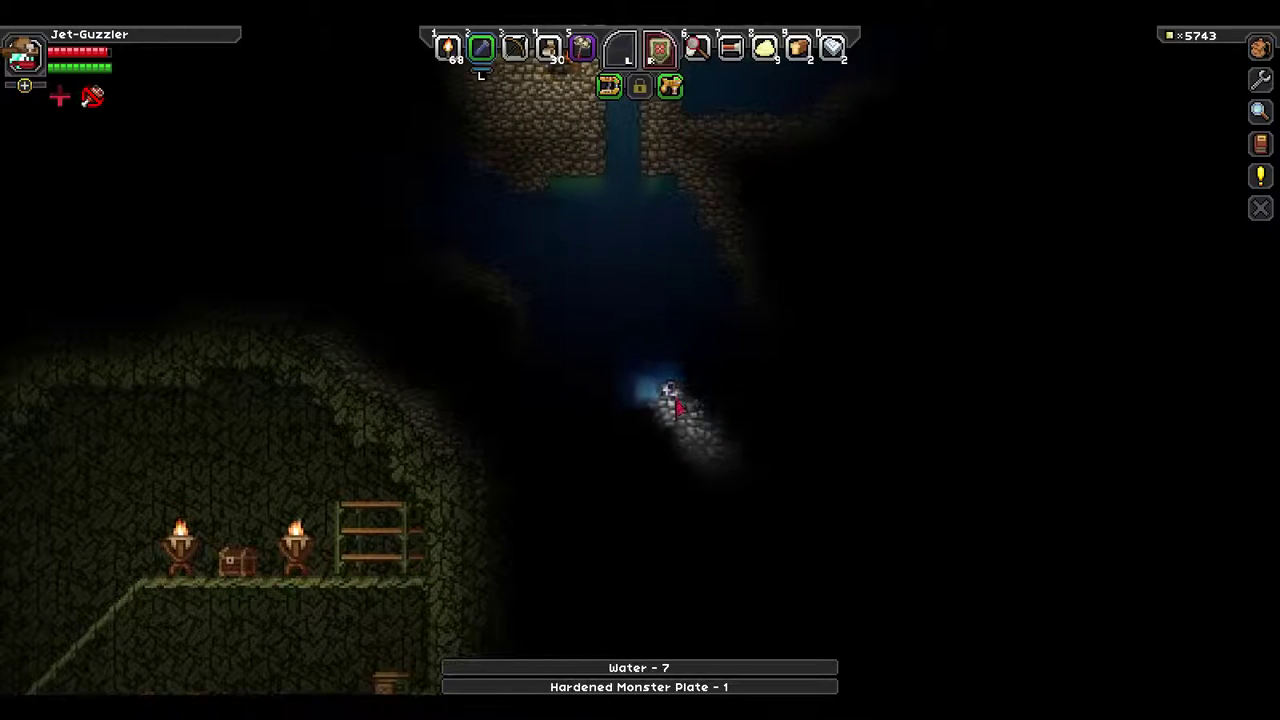
key(x)
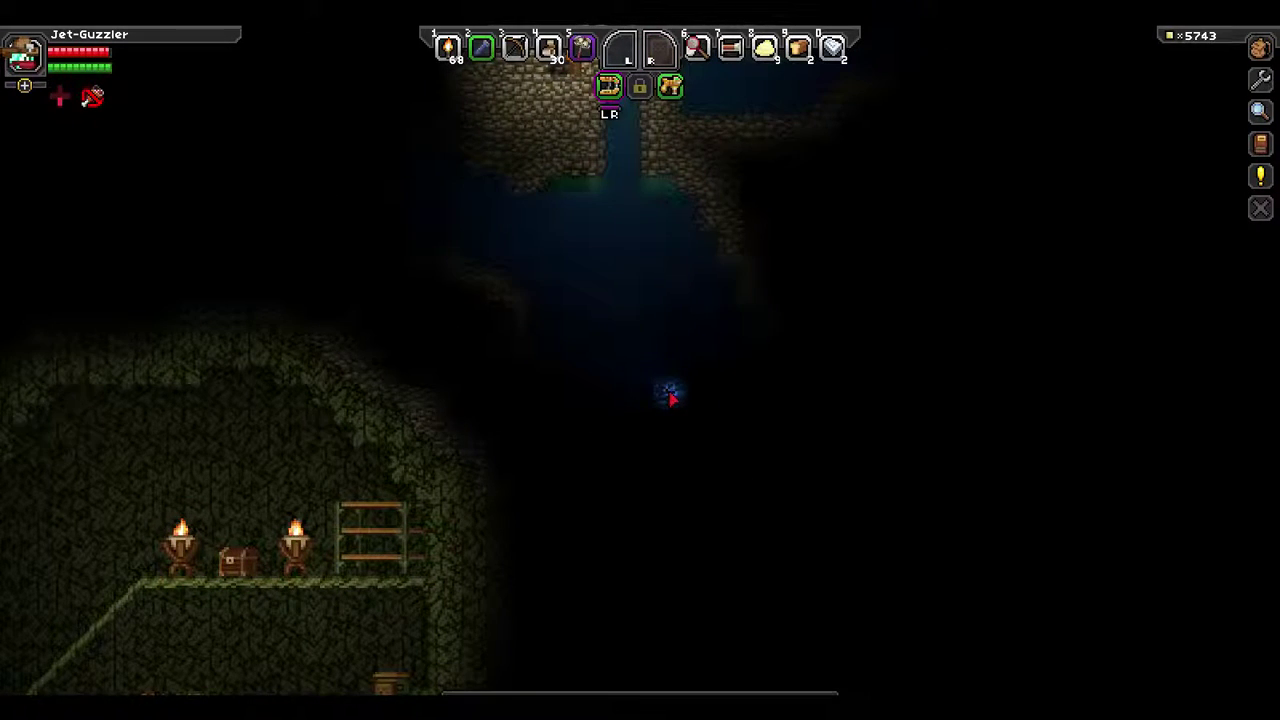
mouse_move(670, 398)
mouse_down()
mouse_move(683, 422)
mouse_move(565, 322)
mouse_up()
Walk left to the water pool and back right by flashlight, then take out the matter manipulator.
key(a)
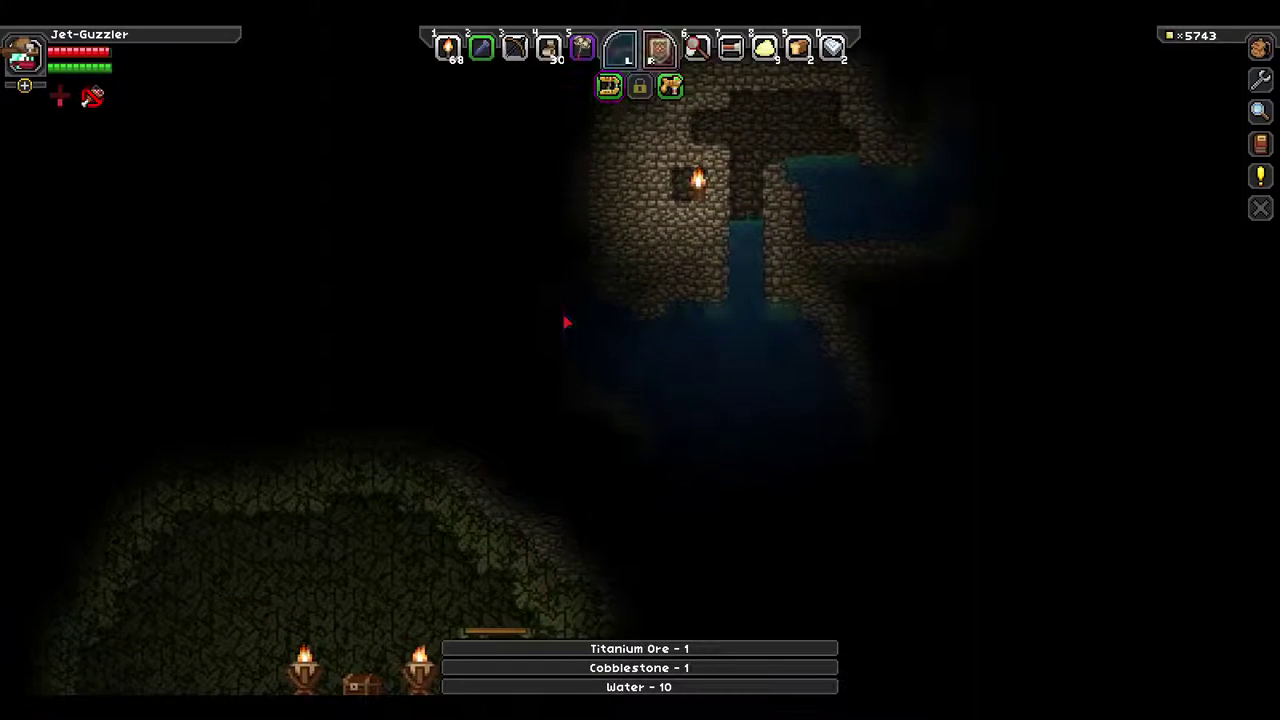
key(2)
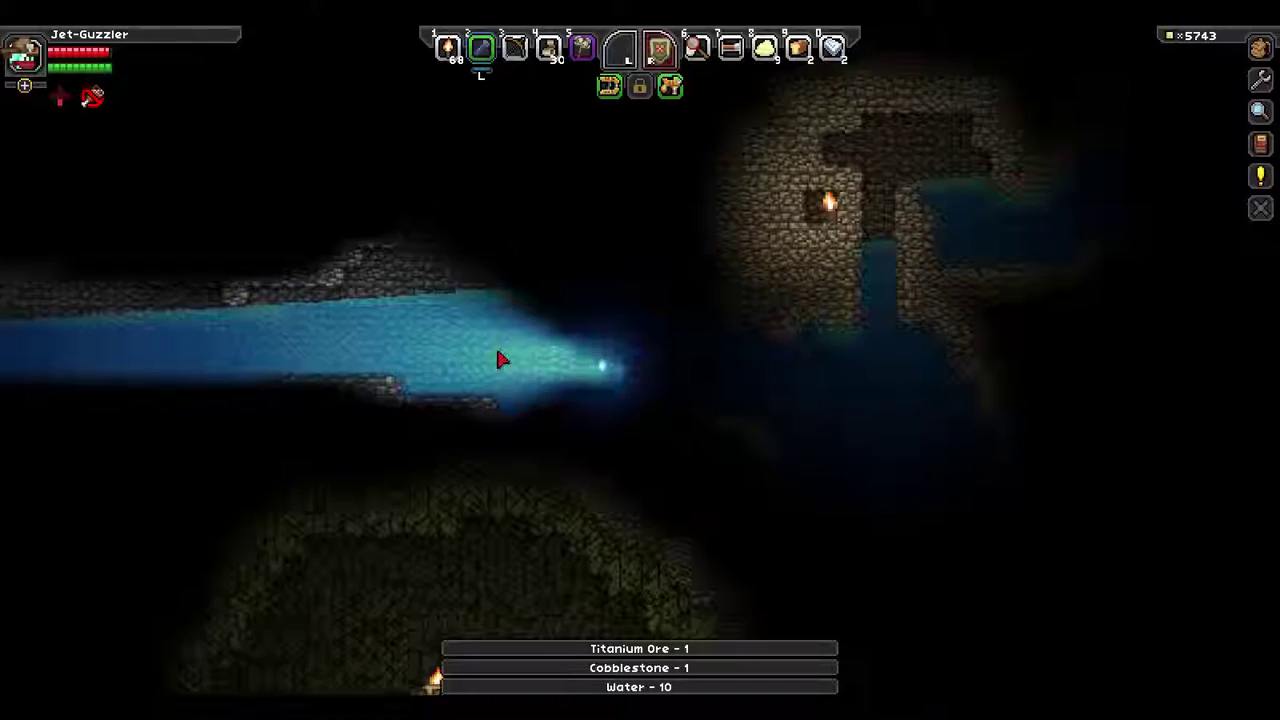
key(a)
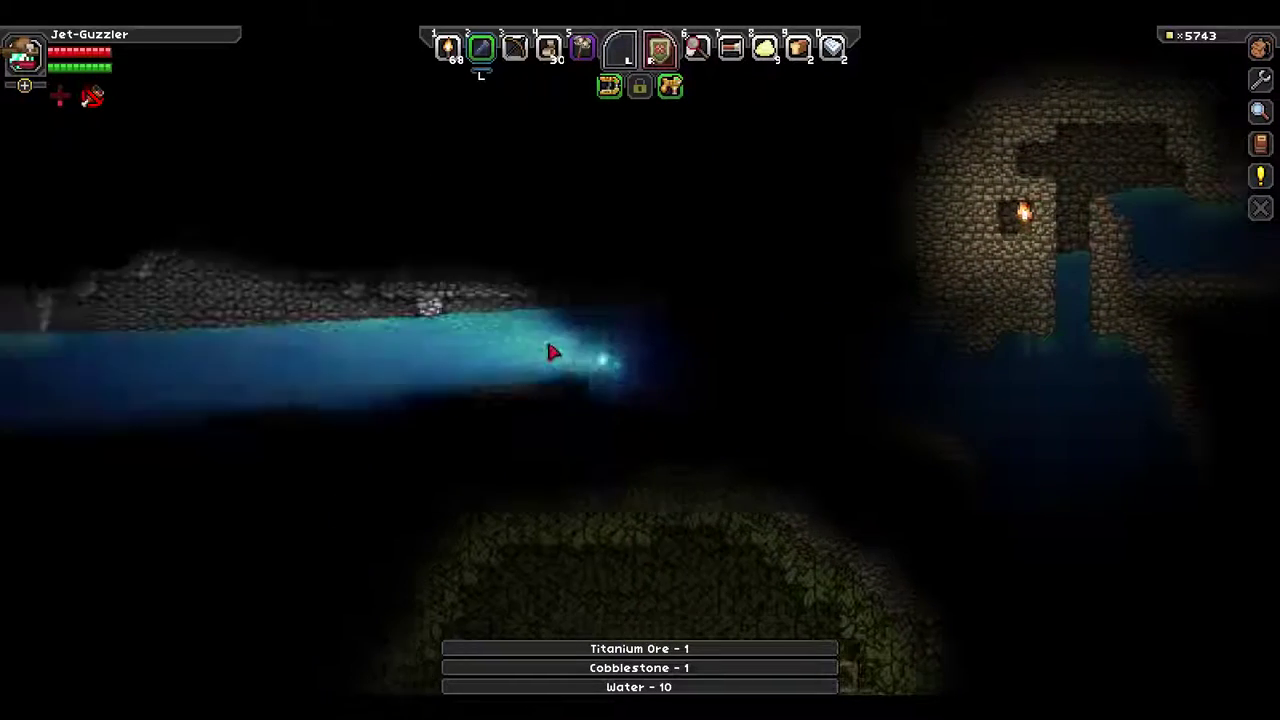
key(a)
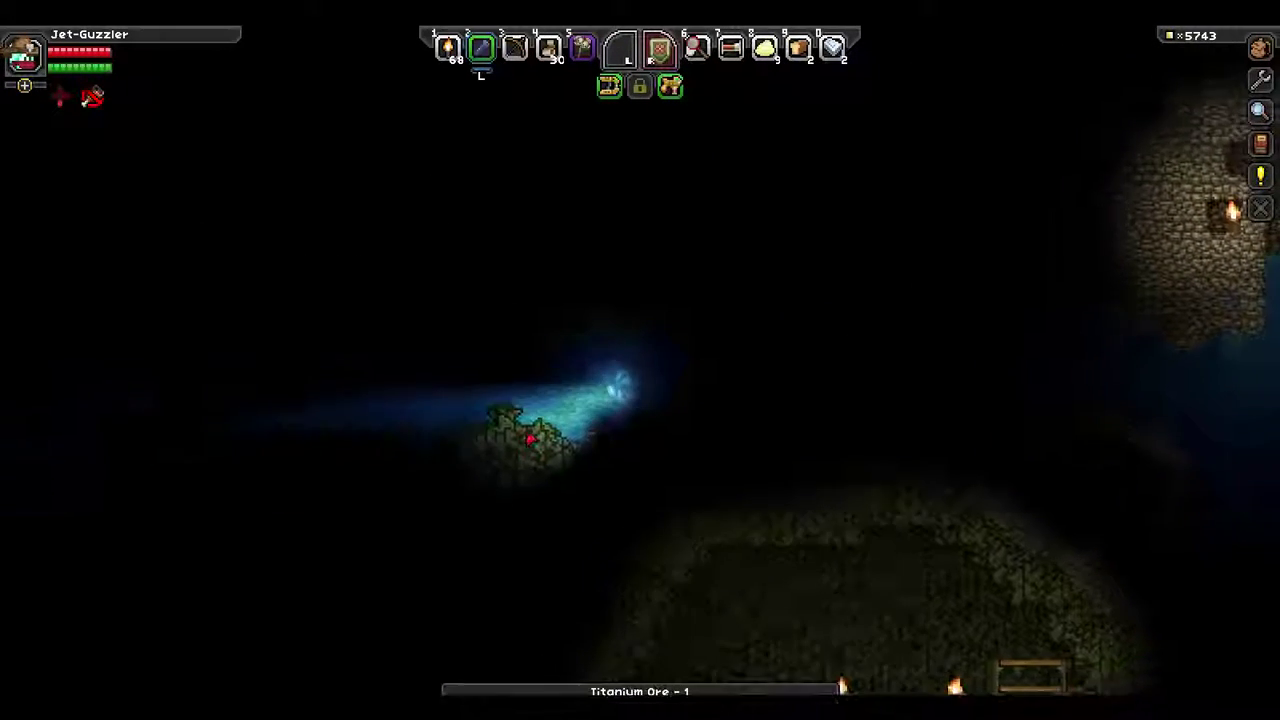
key(a)
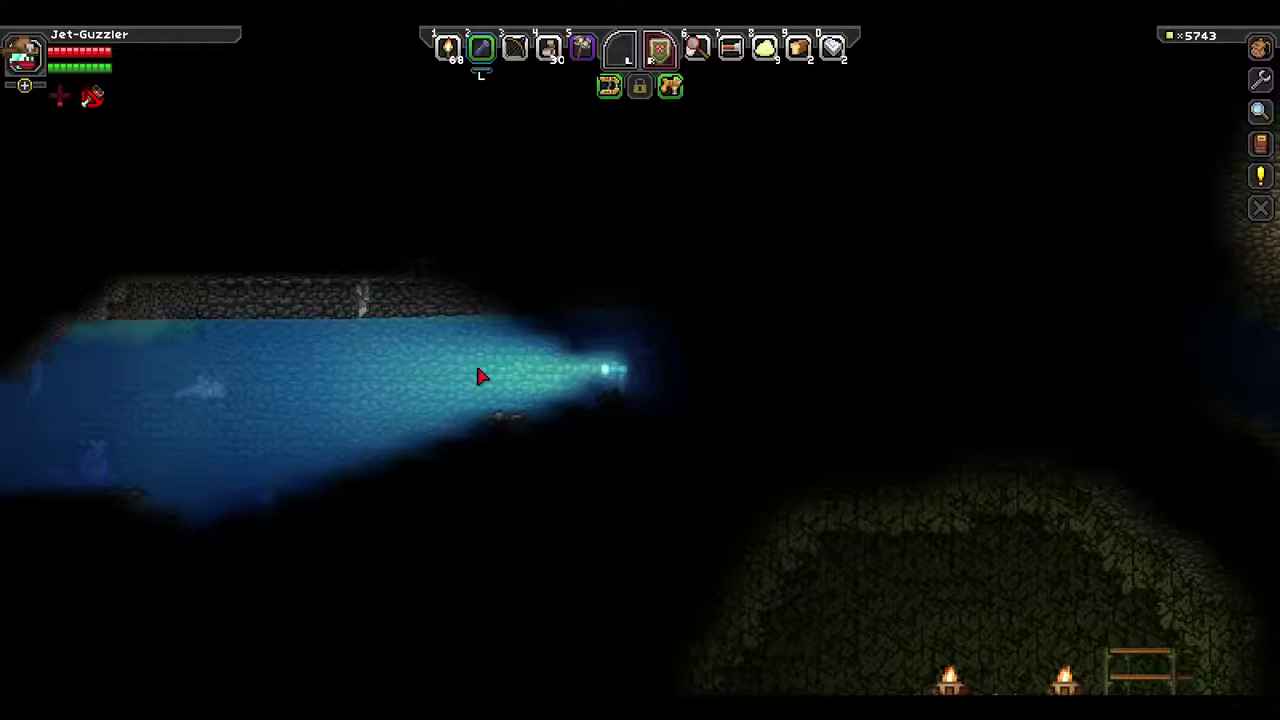
key(a)
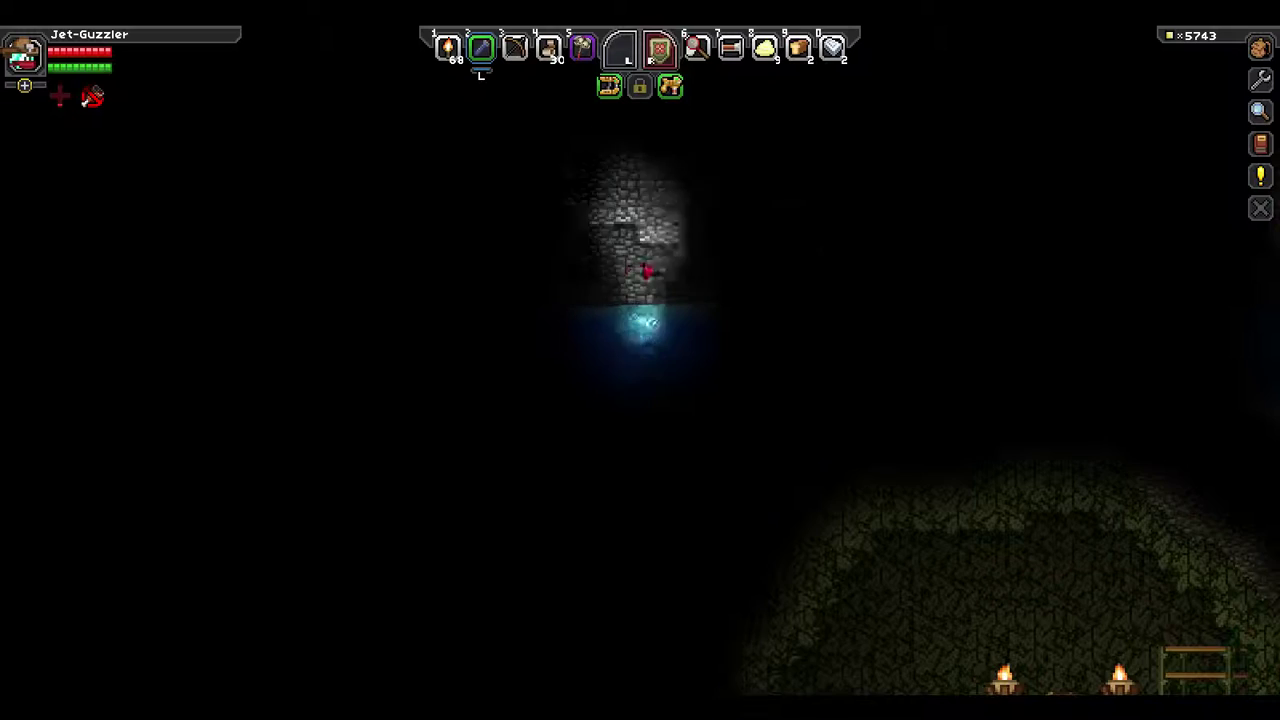
key(d)
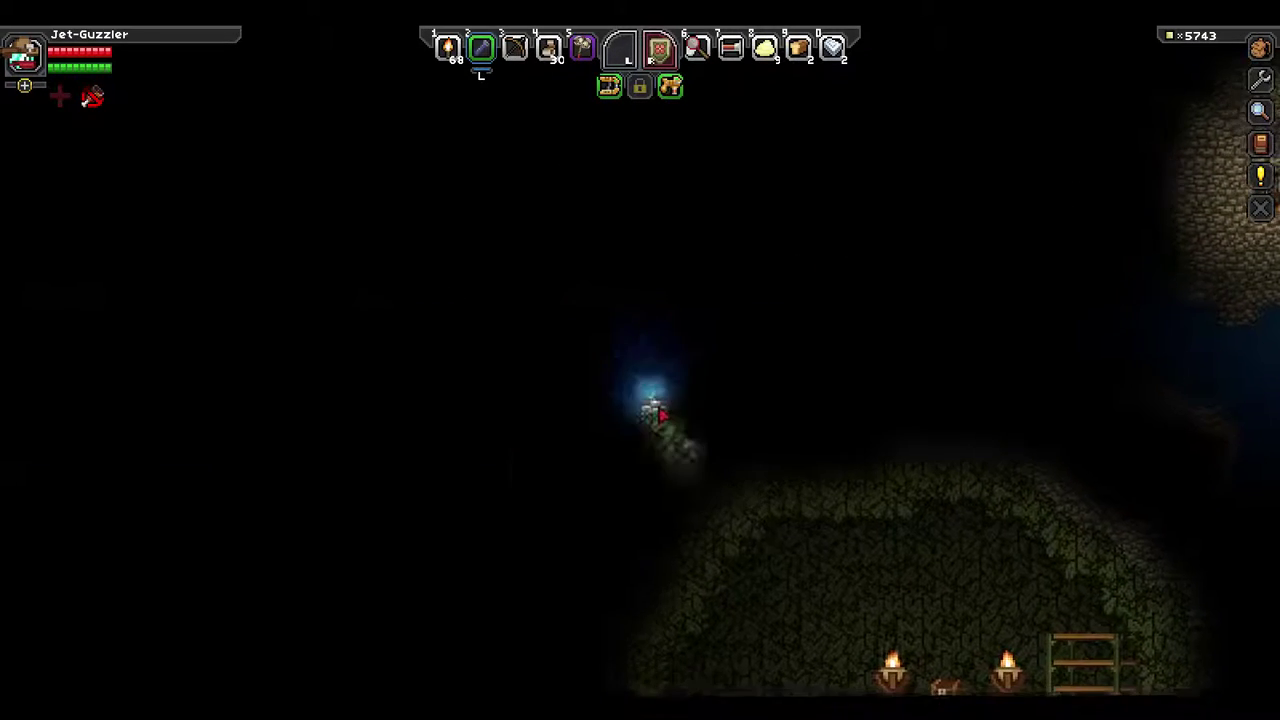
key(d)
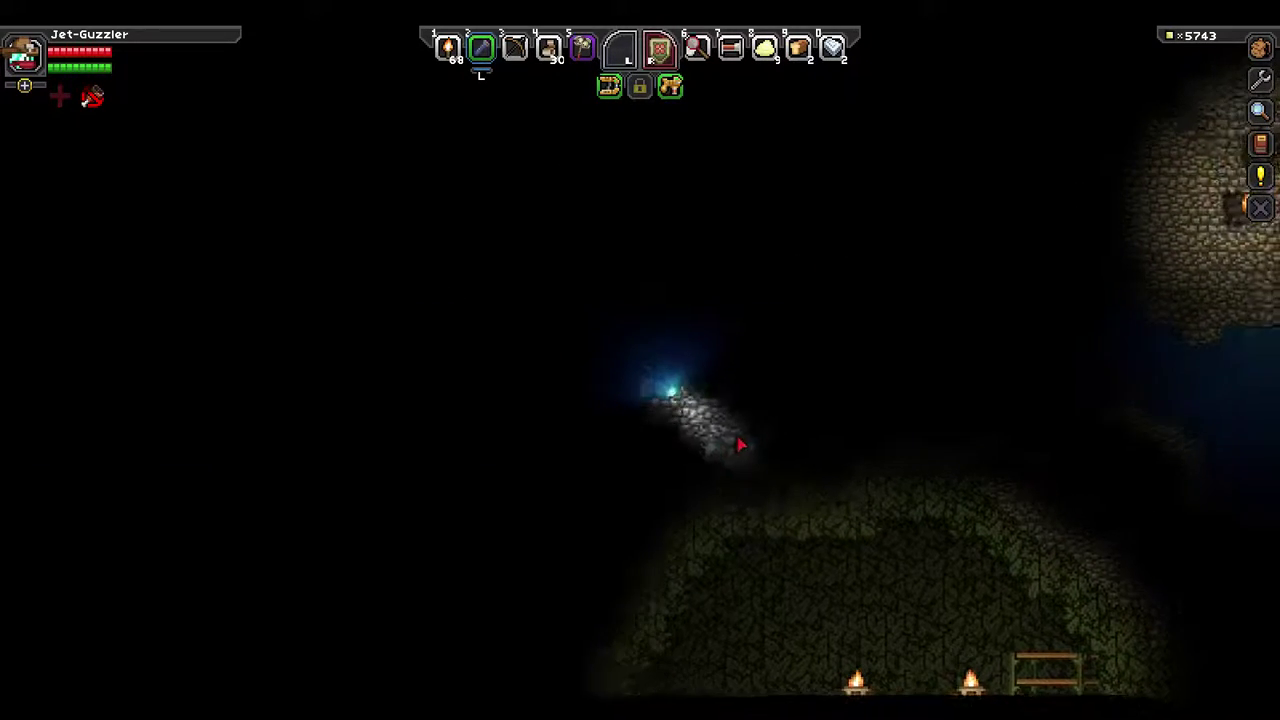
key(a)
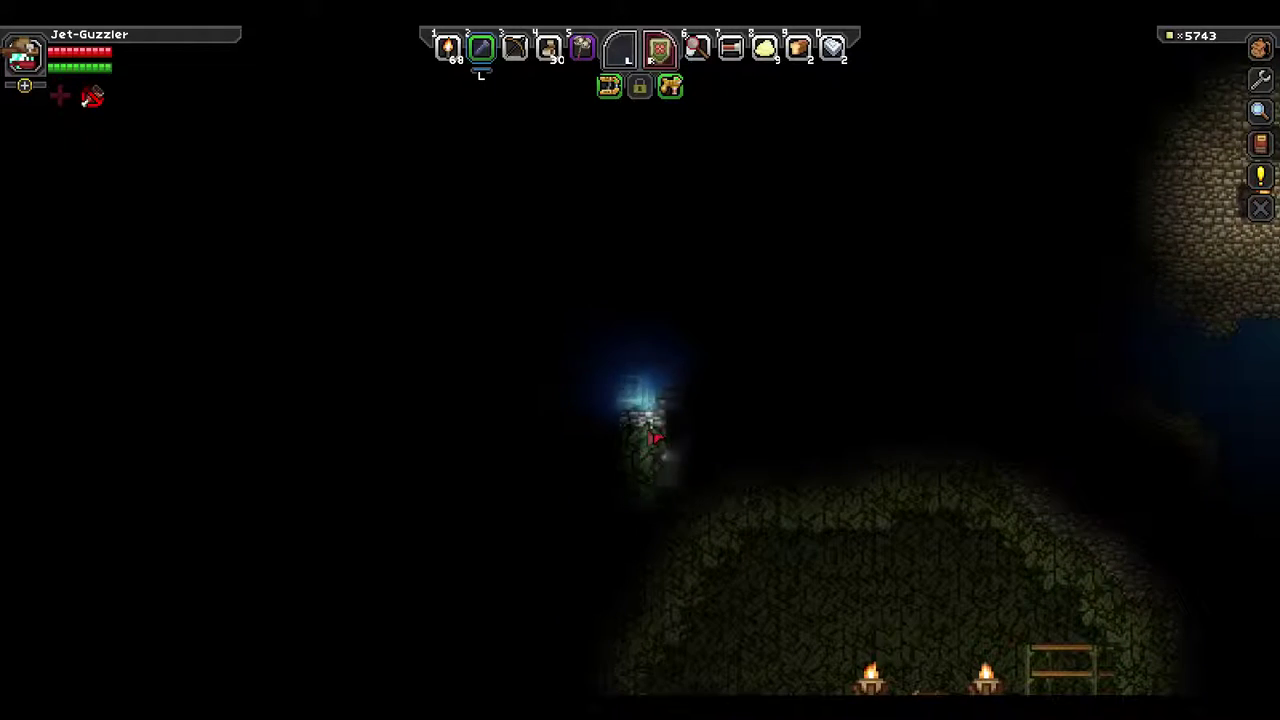
key(r)
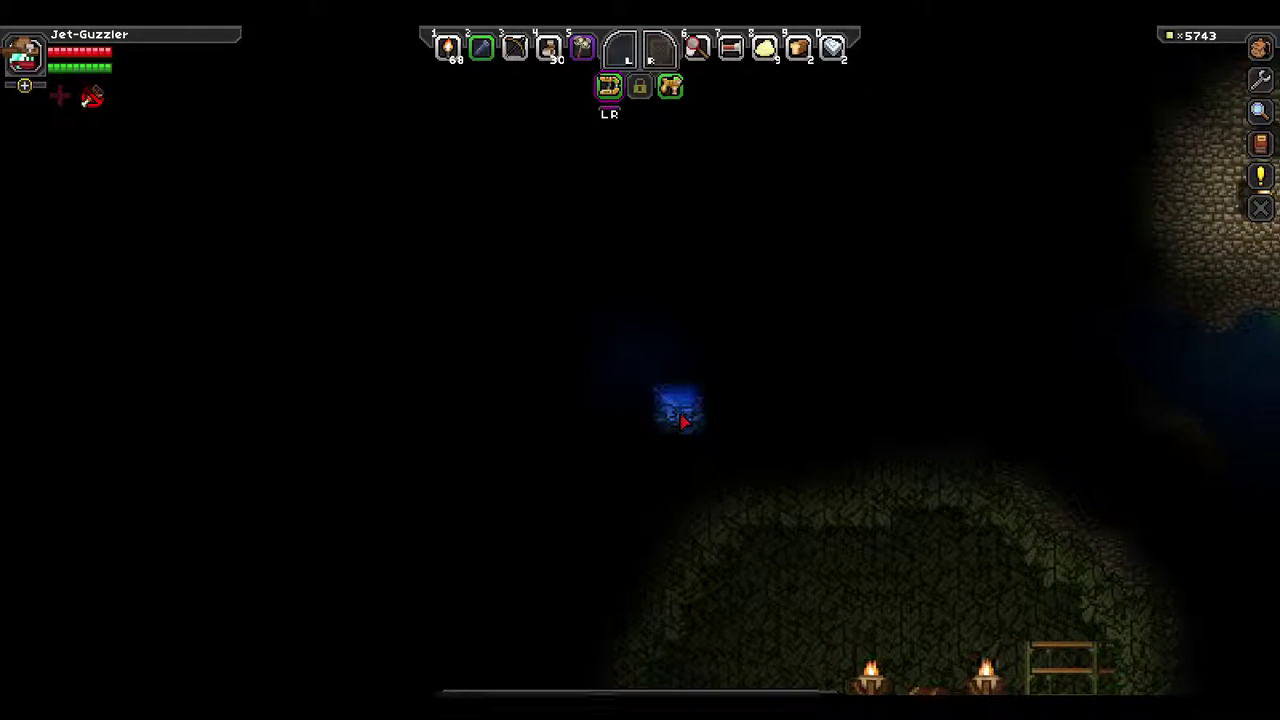
Mine the Silver Ore vein and plantmatterstone to break into the flooded mossy room.
drag(680, 420, 637, 437)
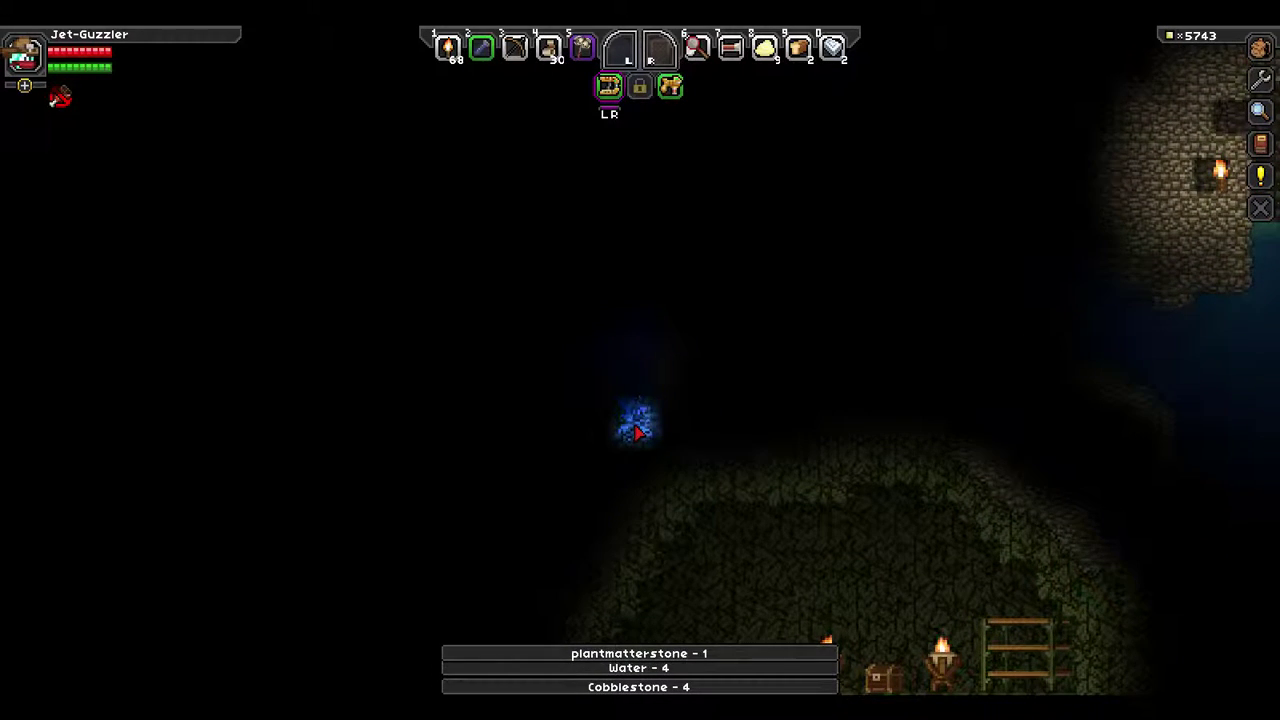
drag(637, 432, 673, 397)
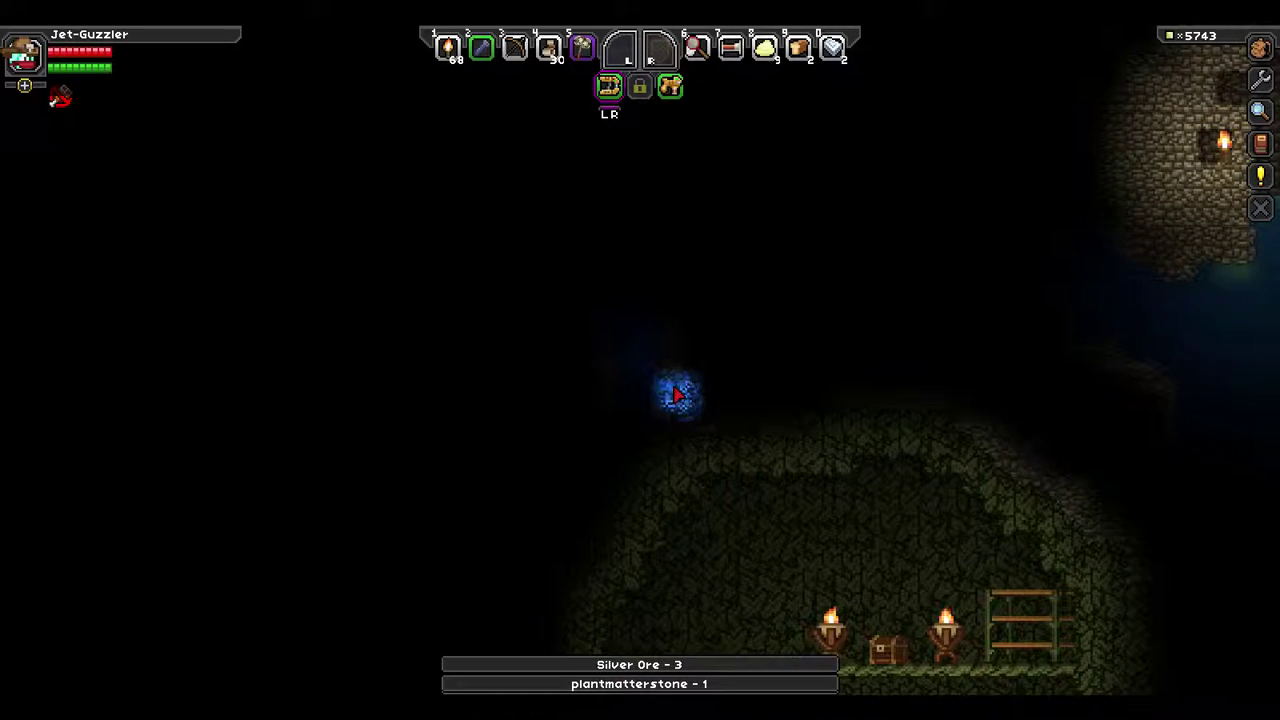
drag(673, 395, 713, 400)
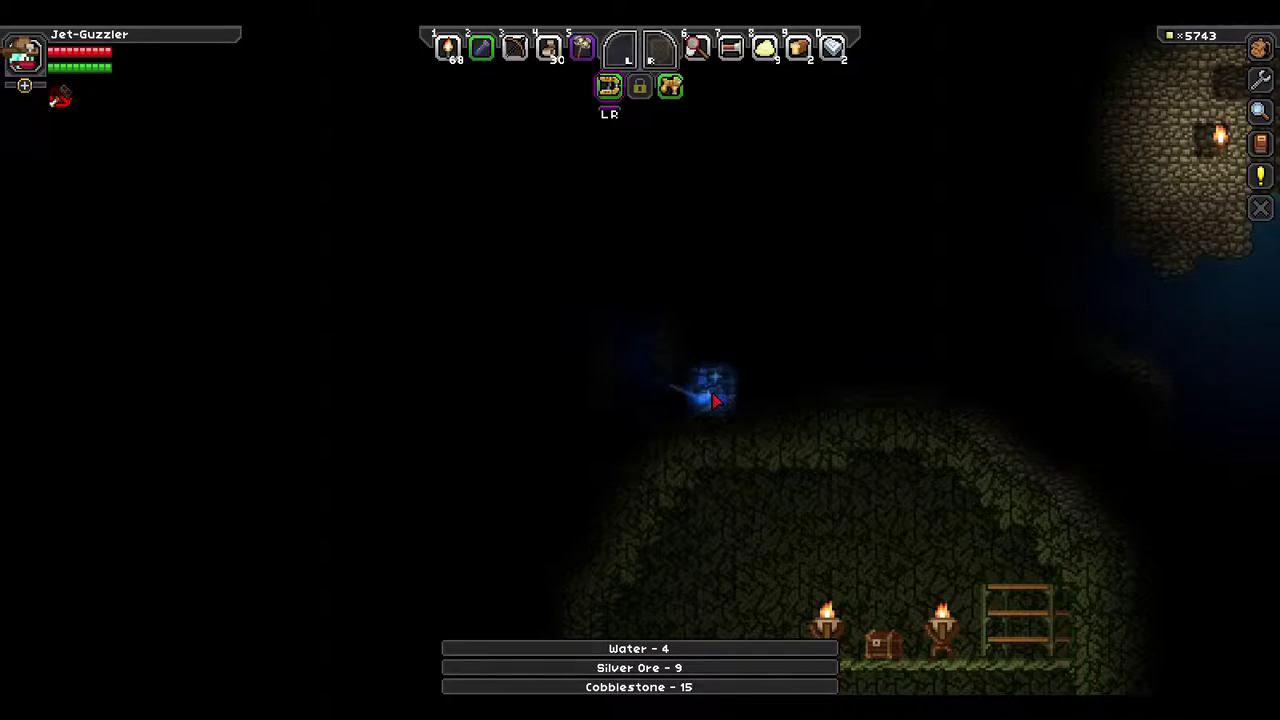
mouse_move(713, 400)
mouse_down()
mouse_move(766, 386)
mouse_move(672, 428)
mouse_move(697, 430)
mouse_up()
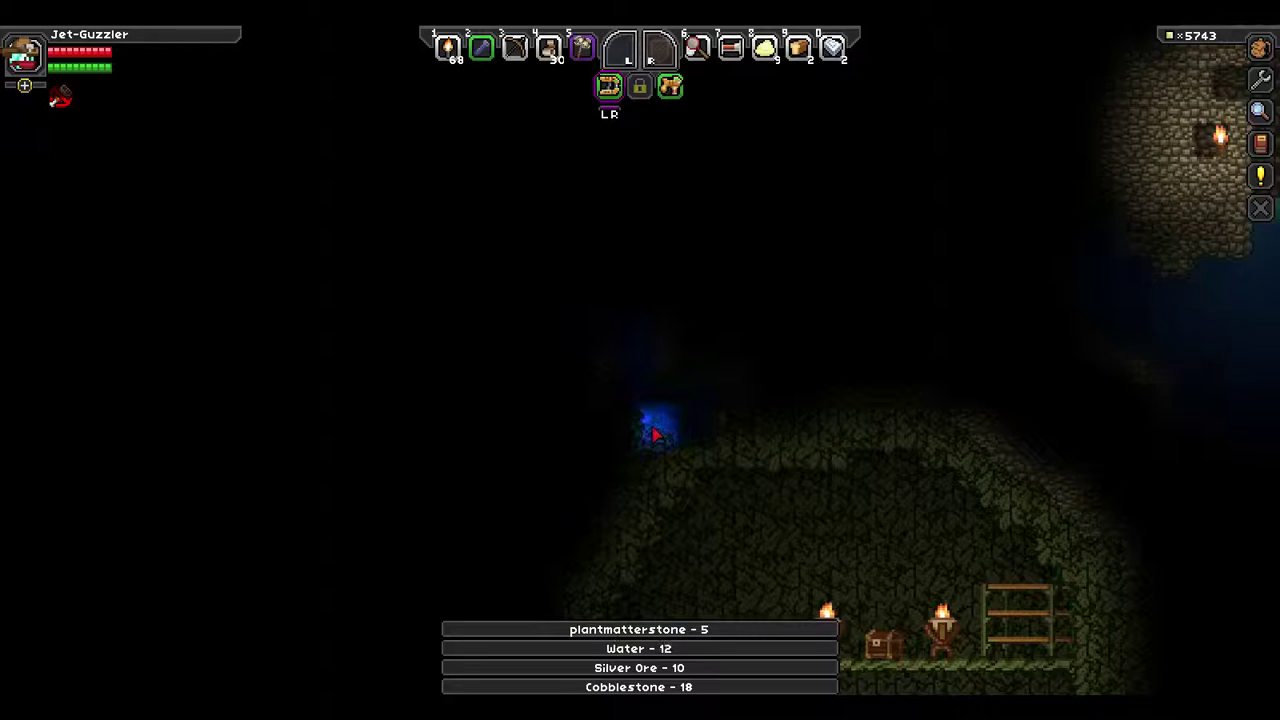
mouse_move(643, 432)
mouse_down()
mouse_move(669, 407)
mouse_move(731, 407)
mouse_up()
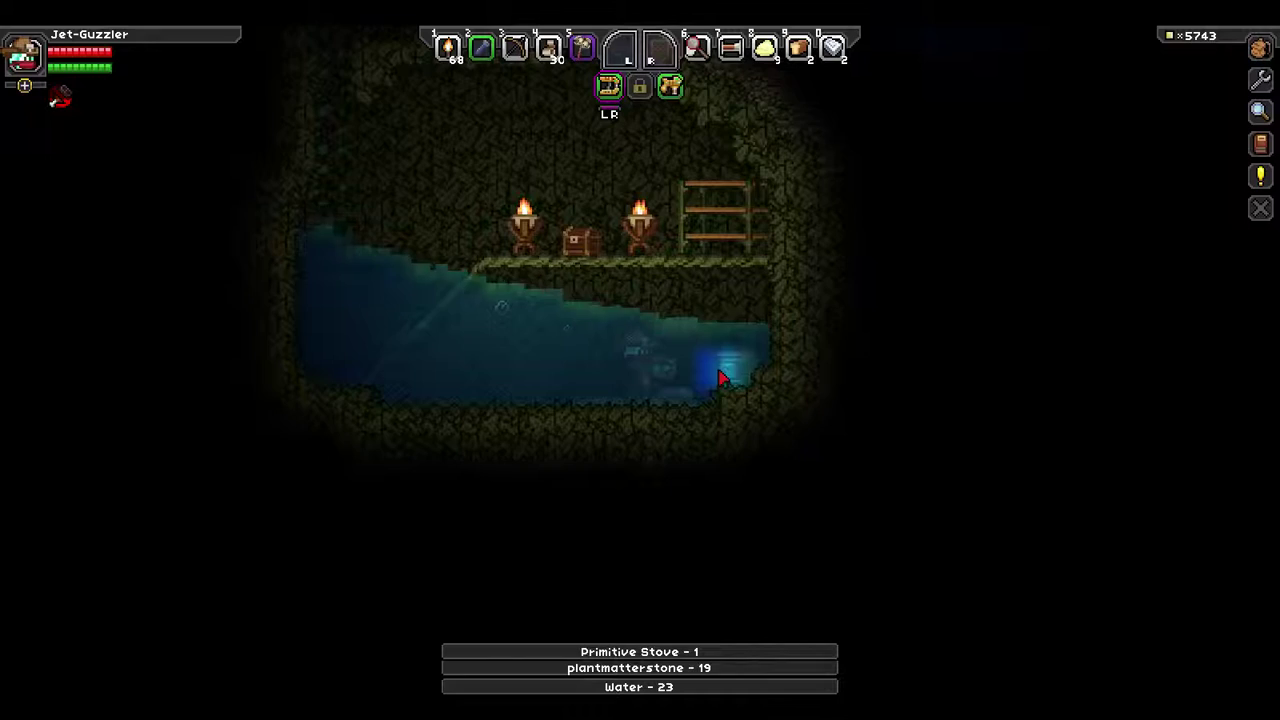
Take the Diamond Pickaxe from the cabinet into the inventory.
key(e)
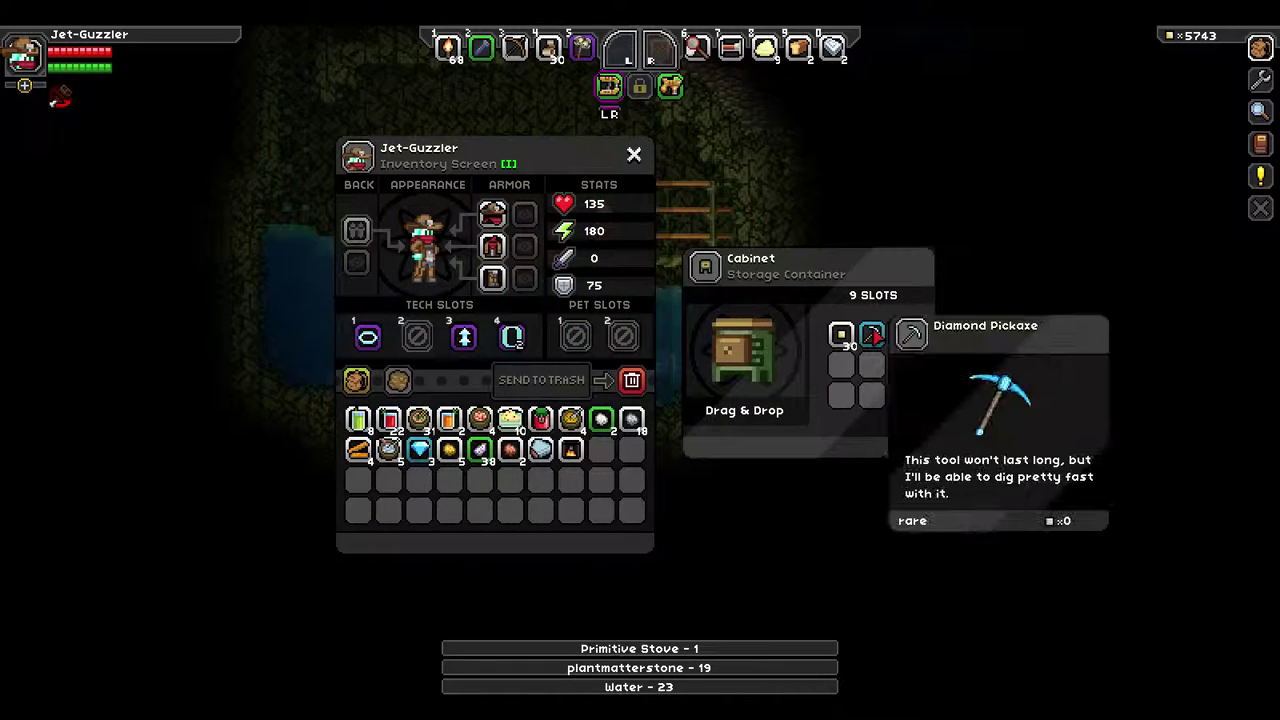
click(873, 336)
click(600, 452)
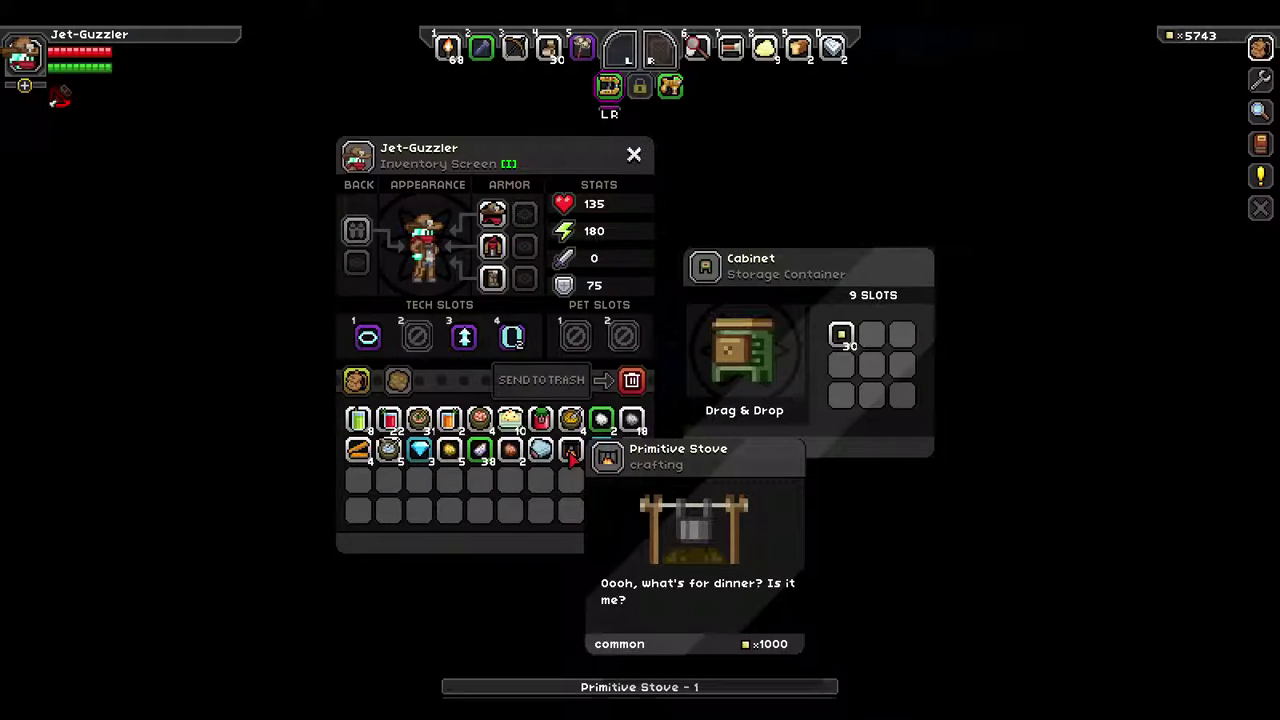
key(Escape)
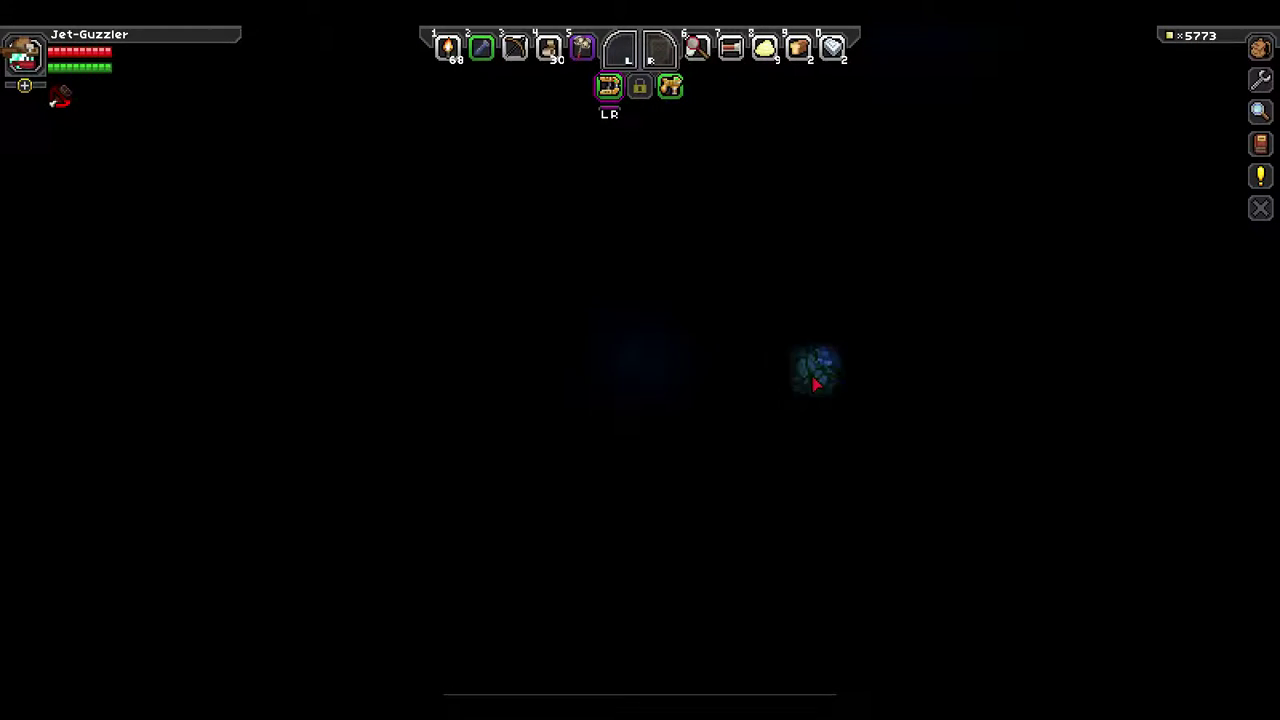
Place a Hunting Ground Torch, then loot the pixels from the Small Primitive Chest.
click(716, 353)
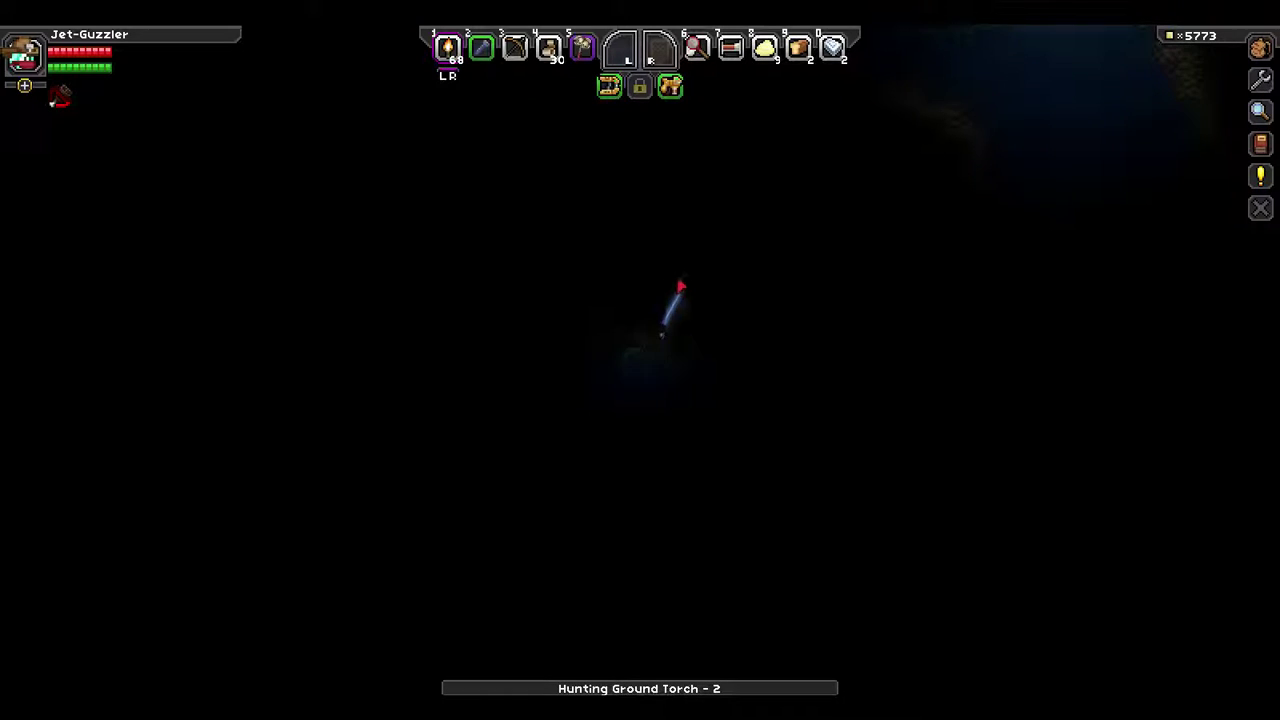
click(669, 300)
click(686, 396)
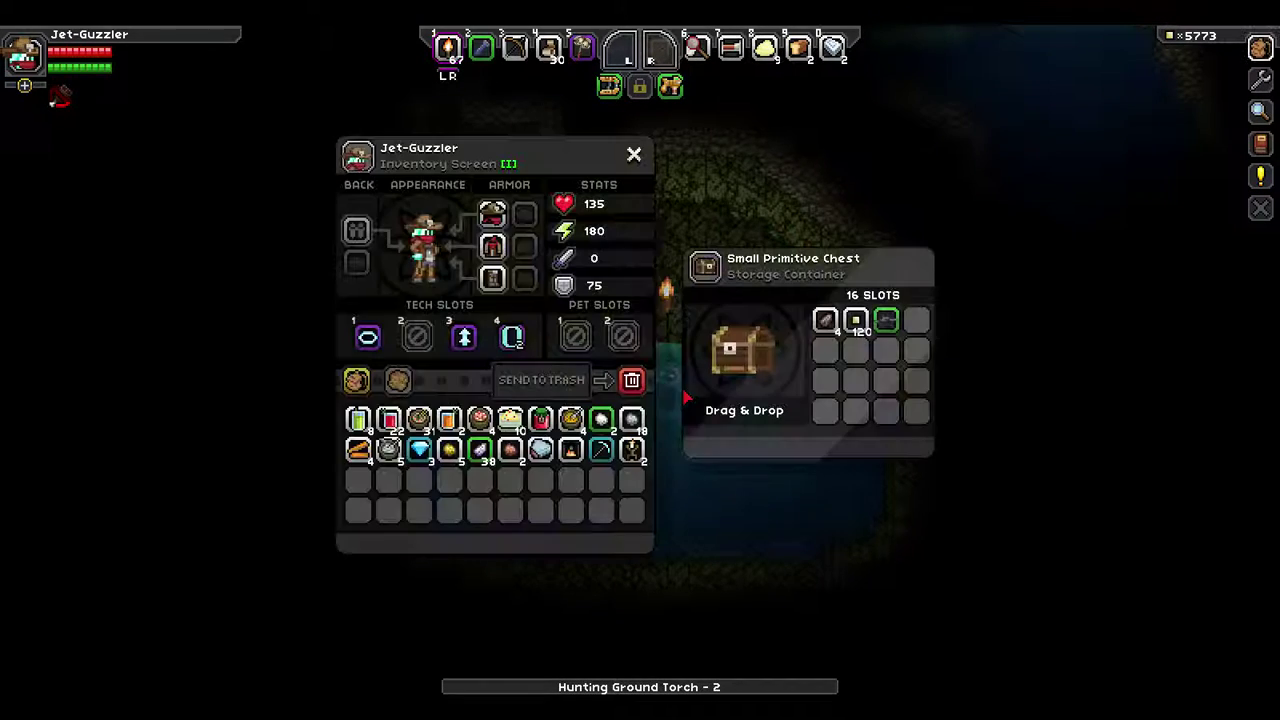
mouse_move(886, 320)
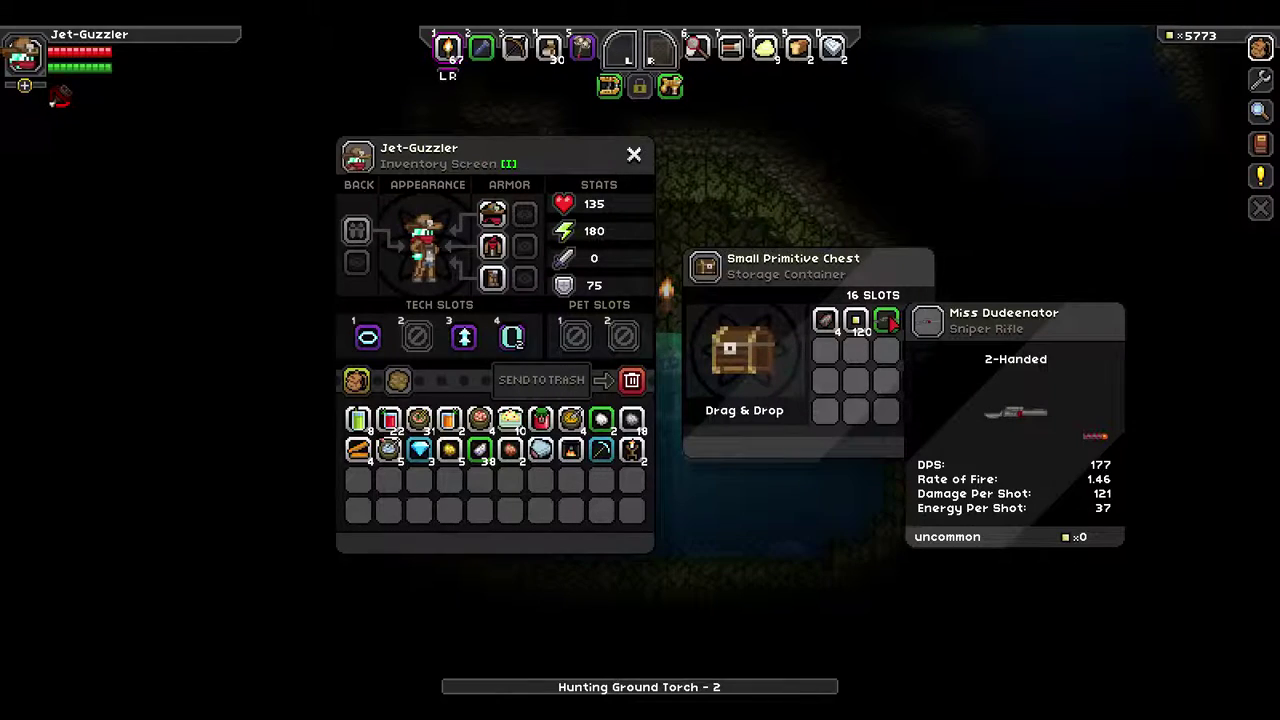
click(855, 320)
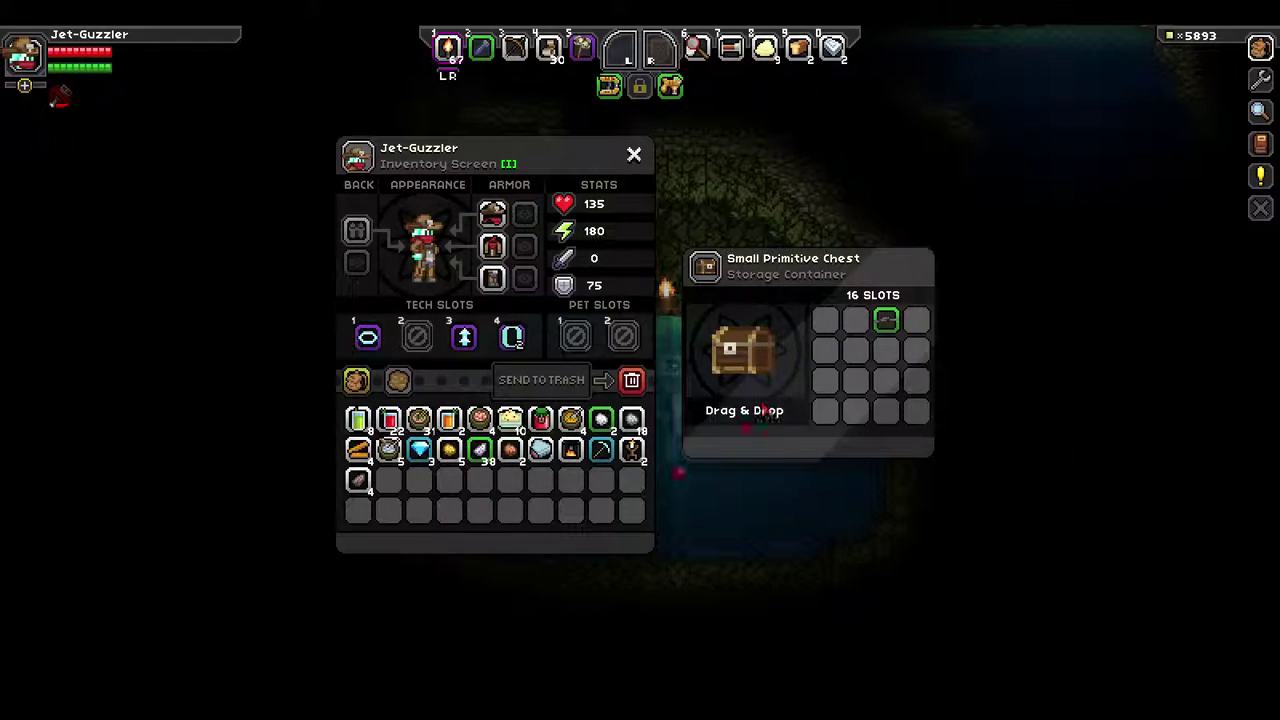
key(Escape)
key(d)
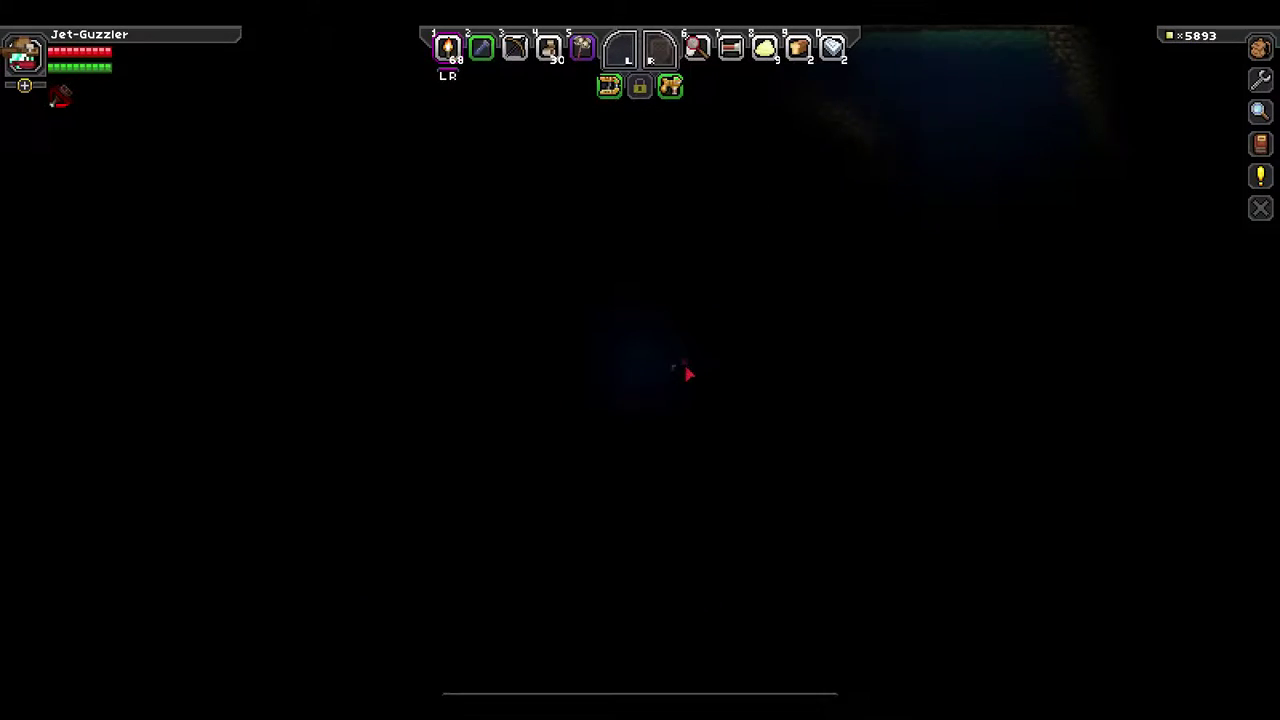
Check the inventory, then walk into the dark cave with the flashlight.
key(Escape)
key(Escape)
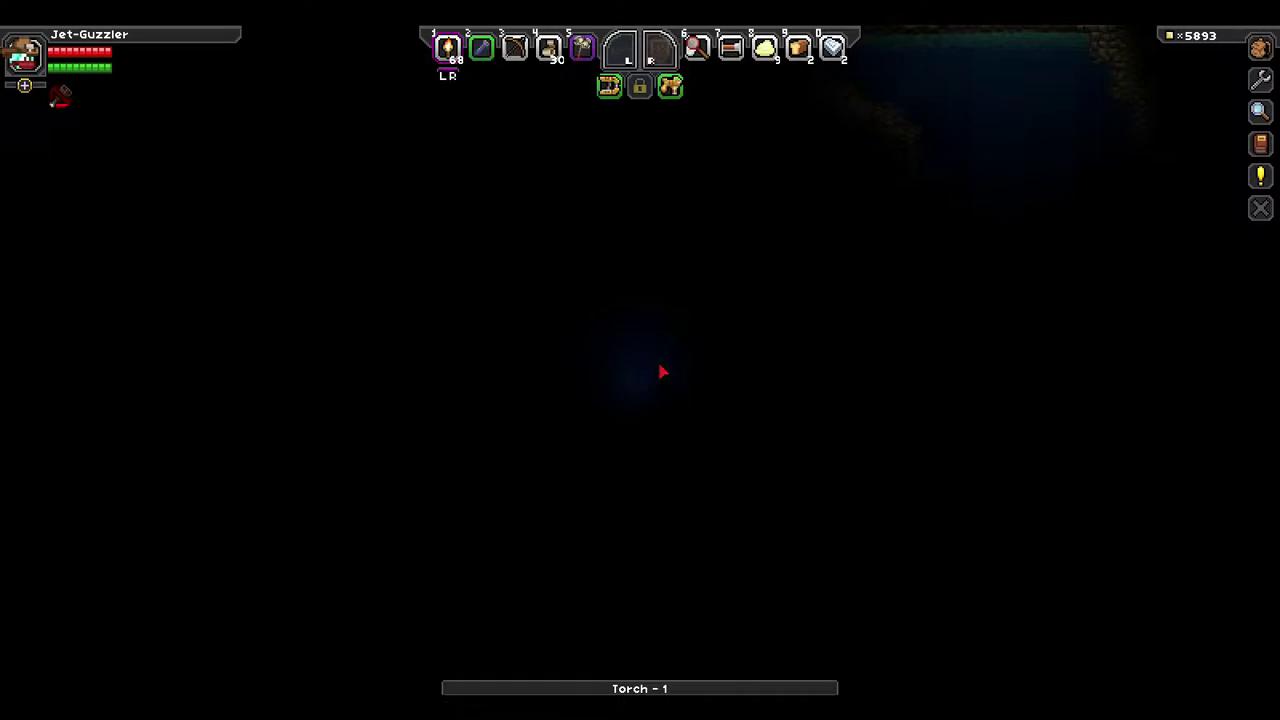
key(i)
mouse_move(630, 450)
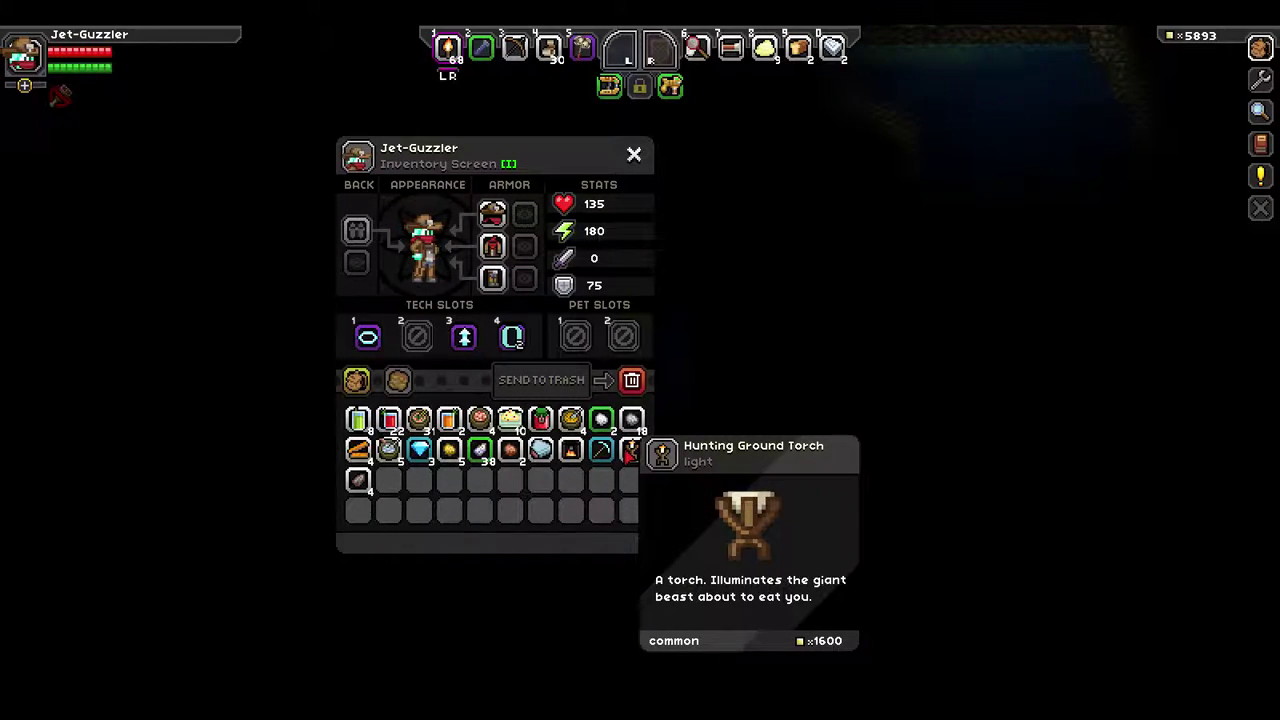
key(i)
key(2)
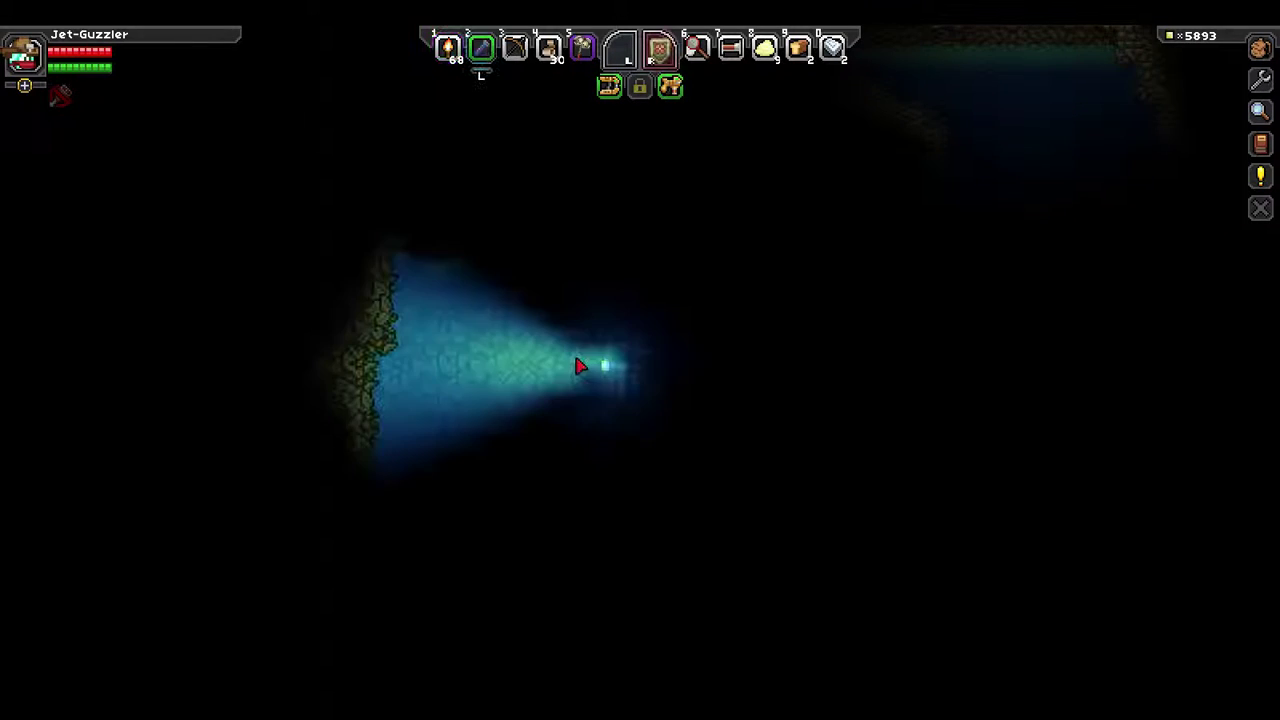
key(a)
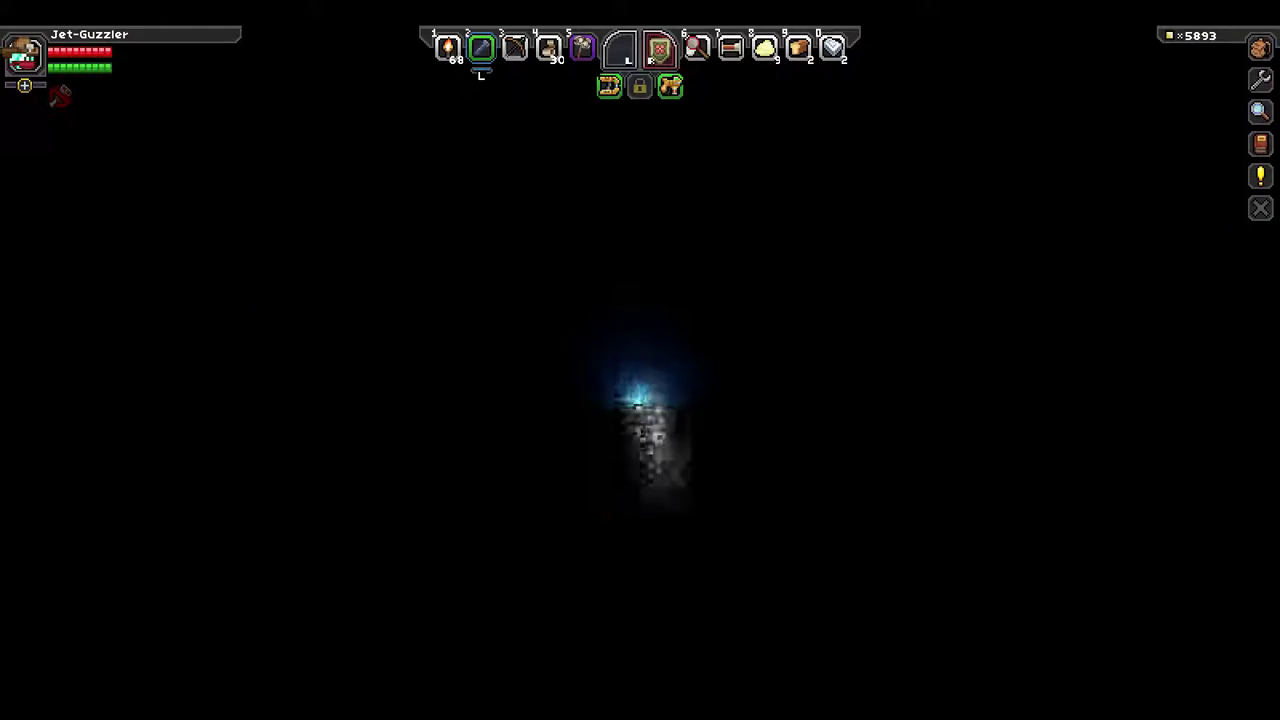
Sweep the matter manipulator across the deposit, collecting 12 Titanium Ore and cobblestone.
key(r)
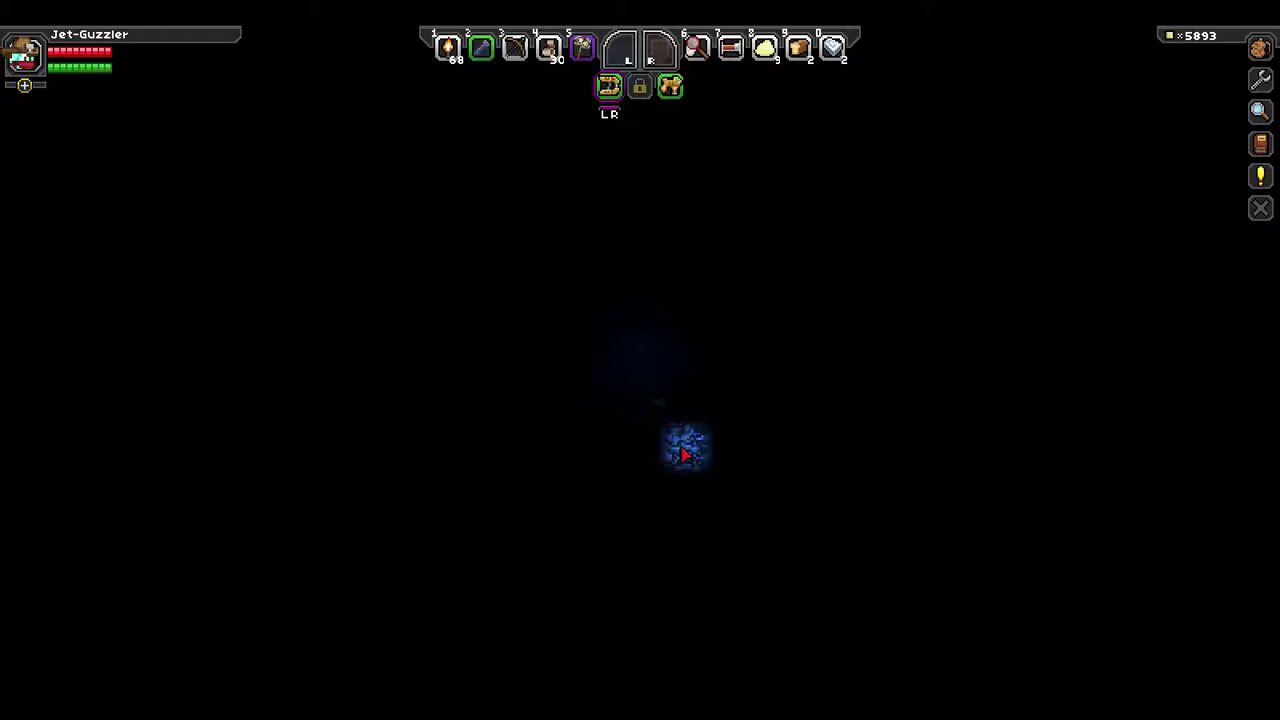
mouse_move(685, 453)
mouse_down()
mouse_move(651, 449)
mouse_move(660, 460)
mouse_up()
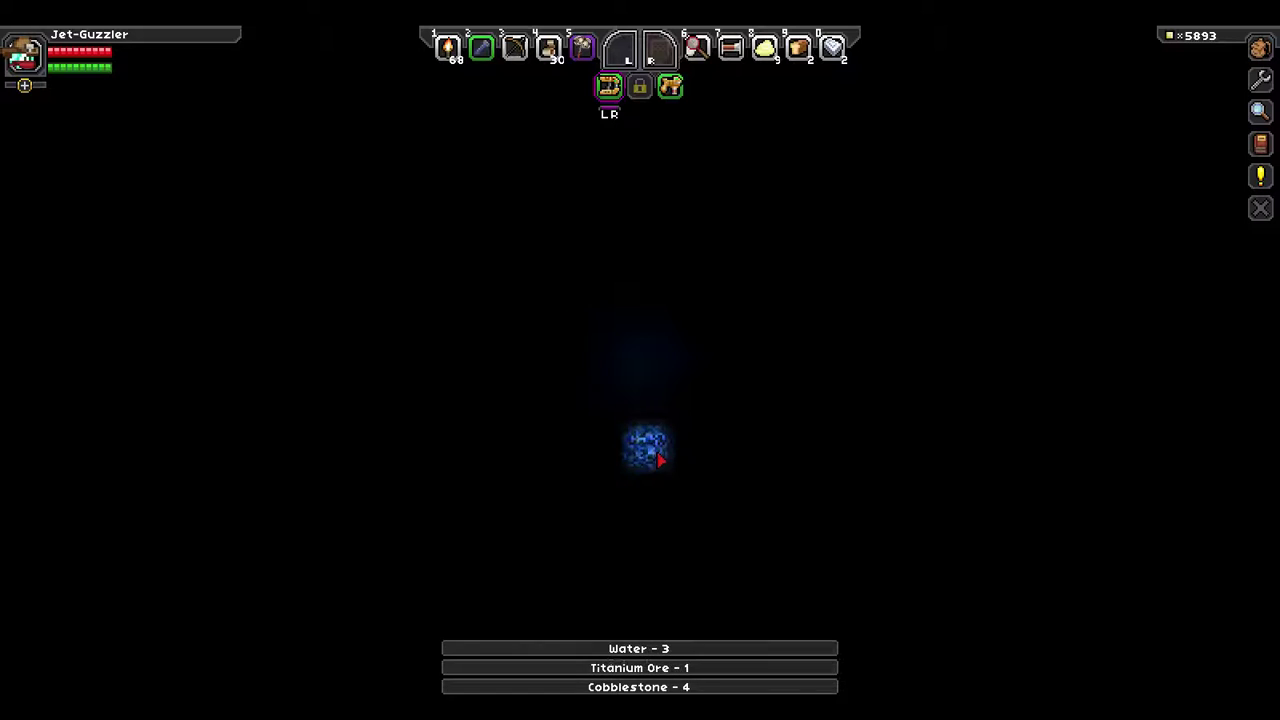
drag(660, 460, 616, 463)
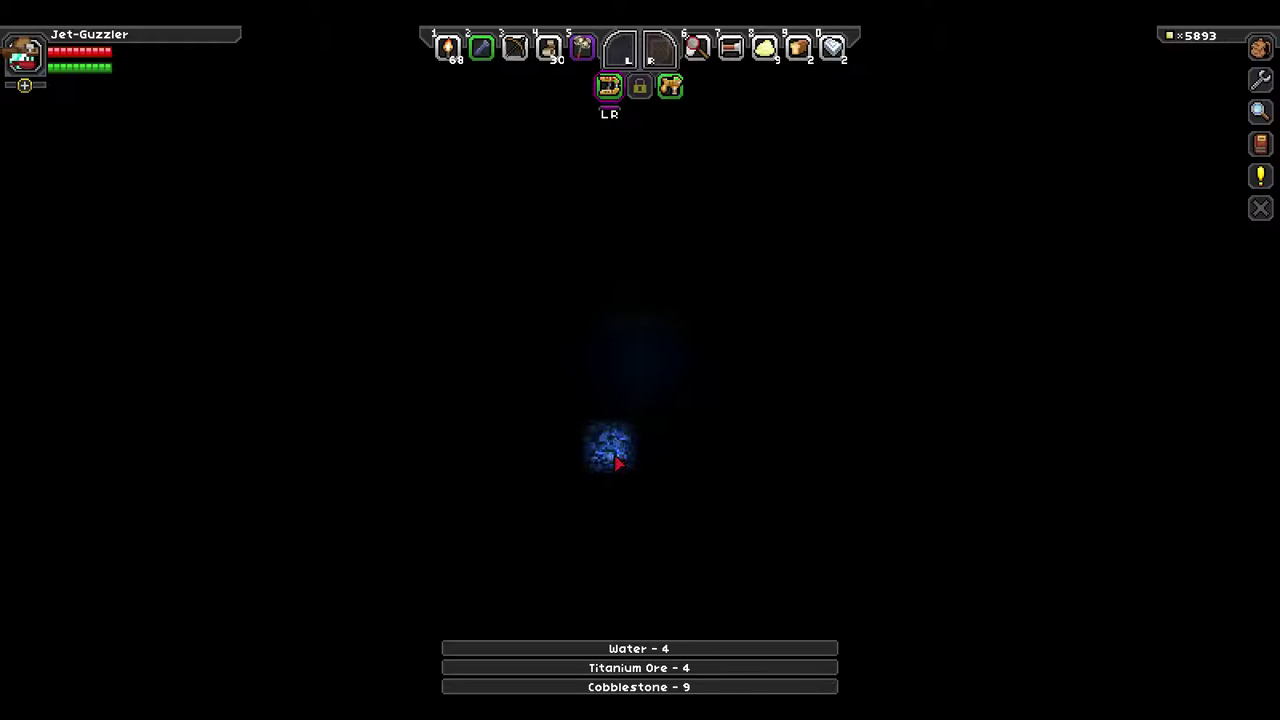
mouse_move(617, 462)
mouse_down()
mouse_move(629, 434)
mouse_move(586, 429)
mouse_move(628, 472)
mouse_move(640, 457)
mouse_up()
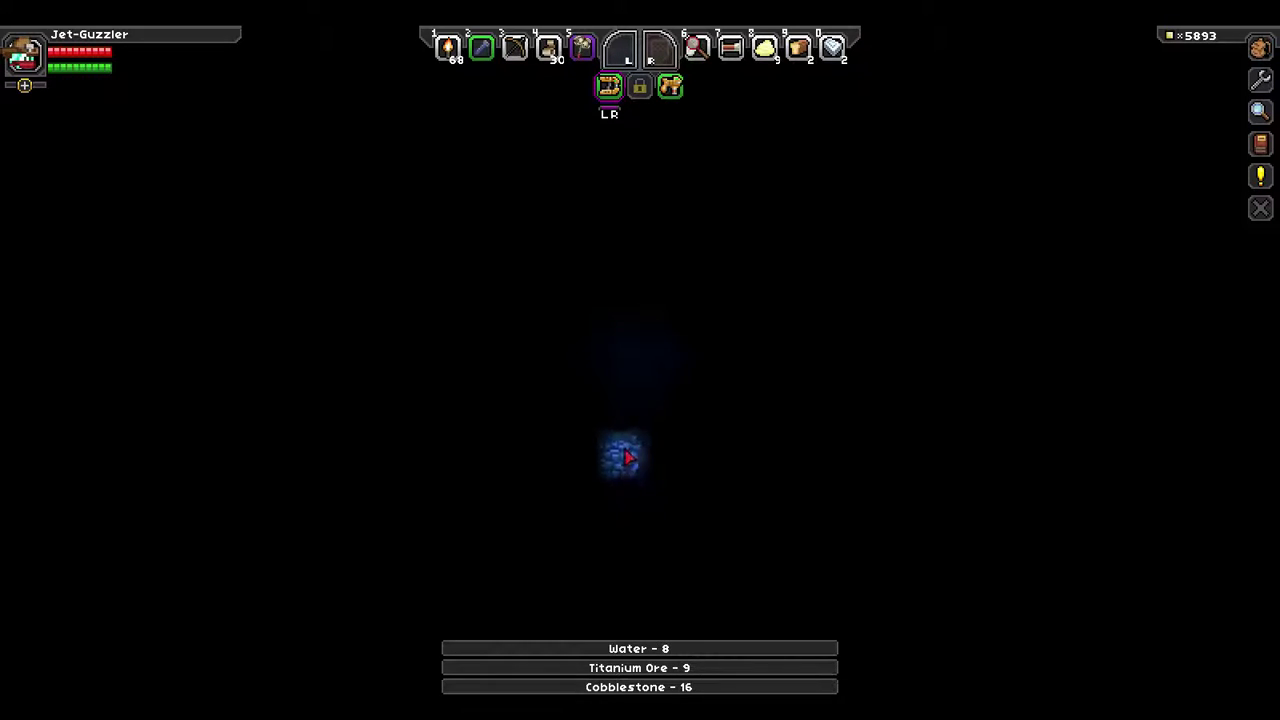
mouse_move(628, 457)
mouse_down()
mouse_move(666, 451)
mouse_move(646, 417)
mouse_move(651, 434)
mouse_move(634, 437)
mouse_up()
mouse_move(632, 438)
mouse_down()
mouse_move(586, 420)
mouse_move(698, 428)
mouse_move(606, 417)
mouse_move(623, 397)
mouse_move(626, 413)
mouse_move(669, 418)
mouse_move(606, 430)
mouse_move(674, 430)
mouse_move(684, 418)
mouse_move(586, 414)
mouse_move(586, 349)
mouse_move(604, 368)
mouse_move(597, 334)
mouse_move(723, 351)
mouse_move(724, 366)
mouse_move(829, 406)
mouse_up()
With the flashlight out, dig through the green plant blocks and enter the water.
key(2)
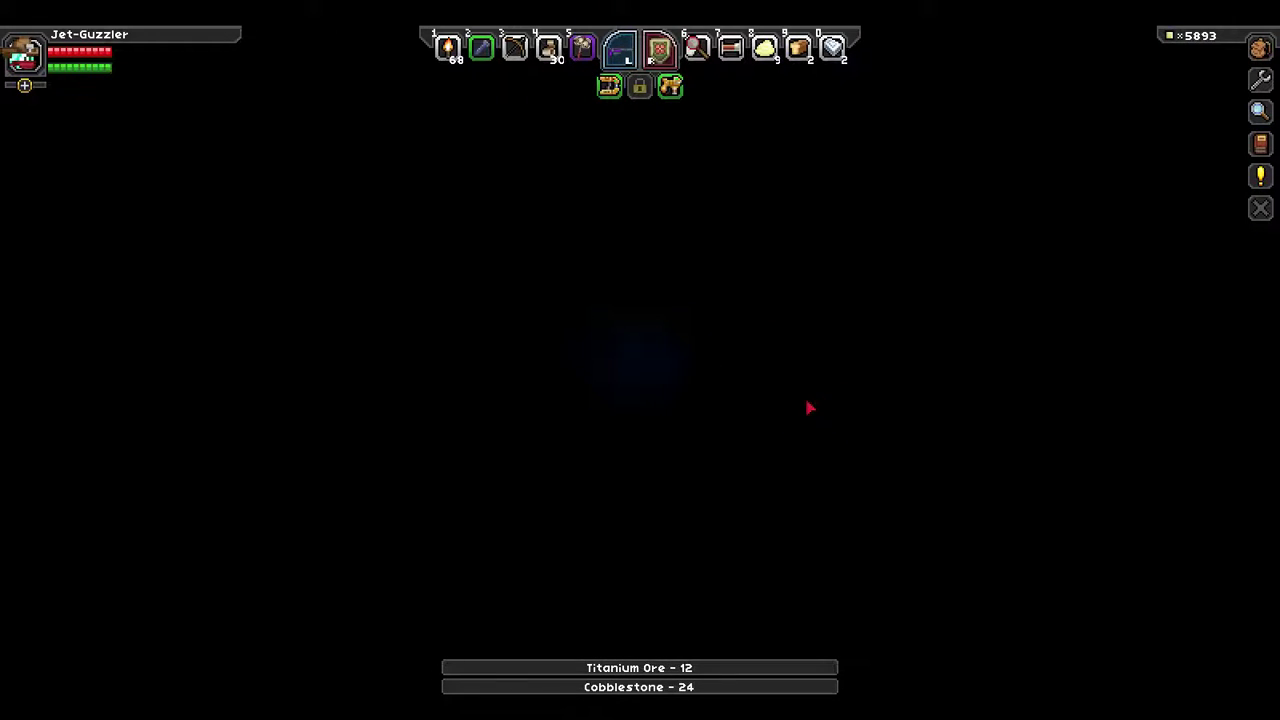
key(a)
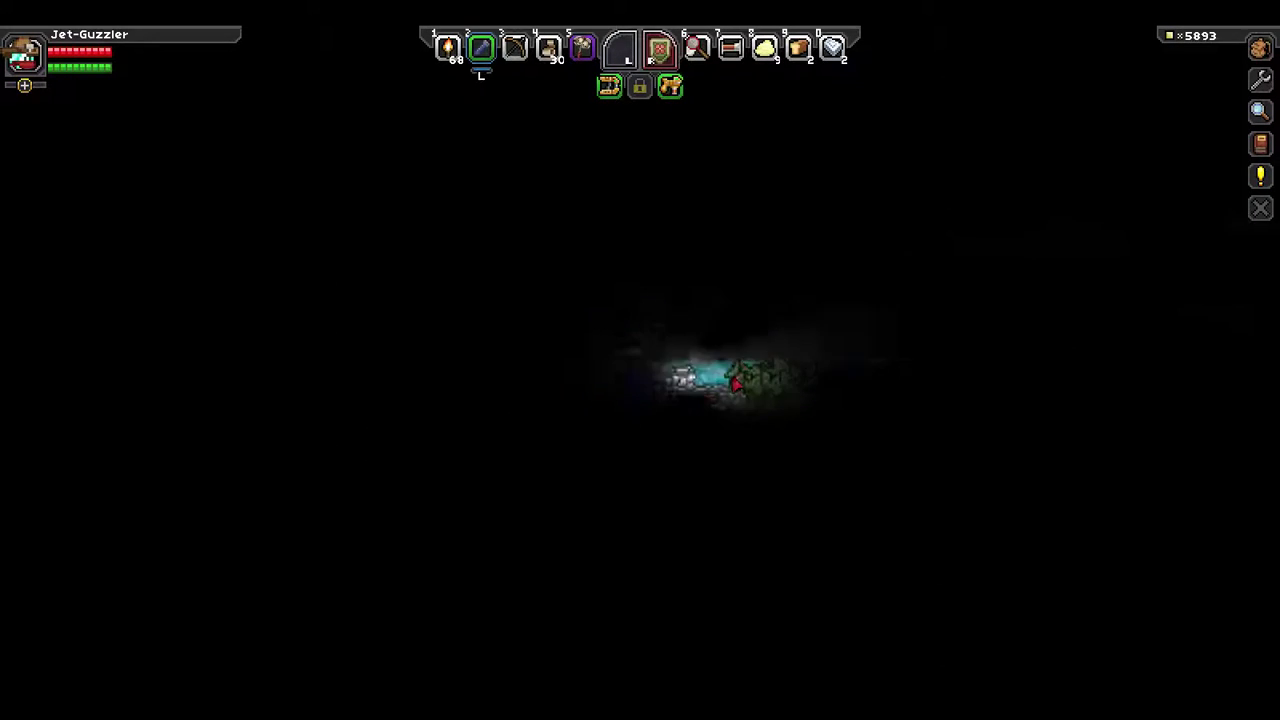
click(735, 383)
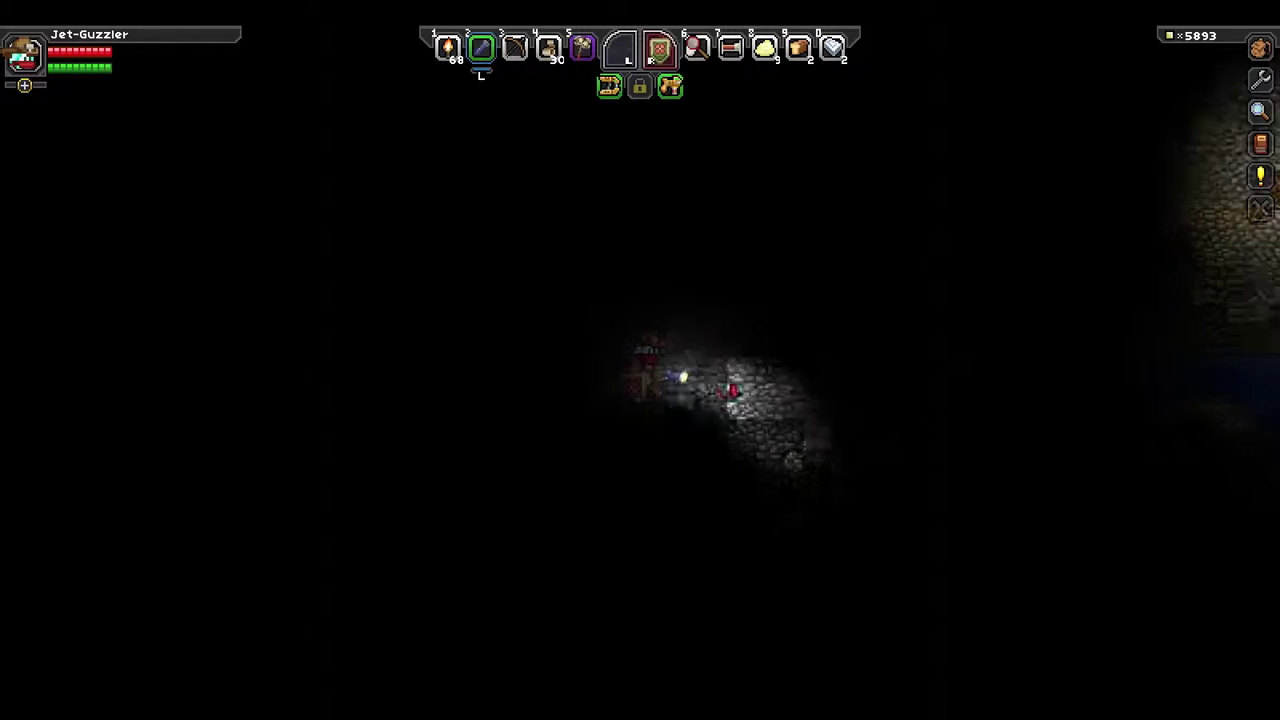
key(d)
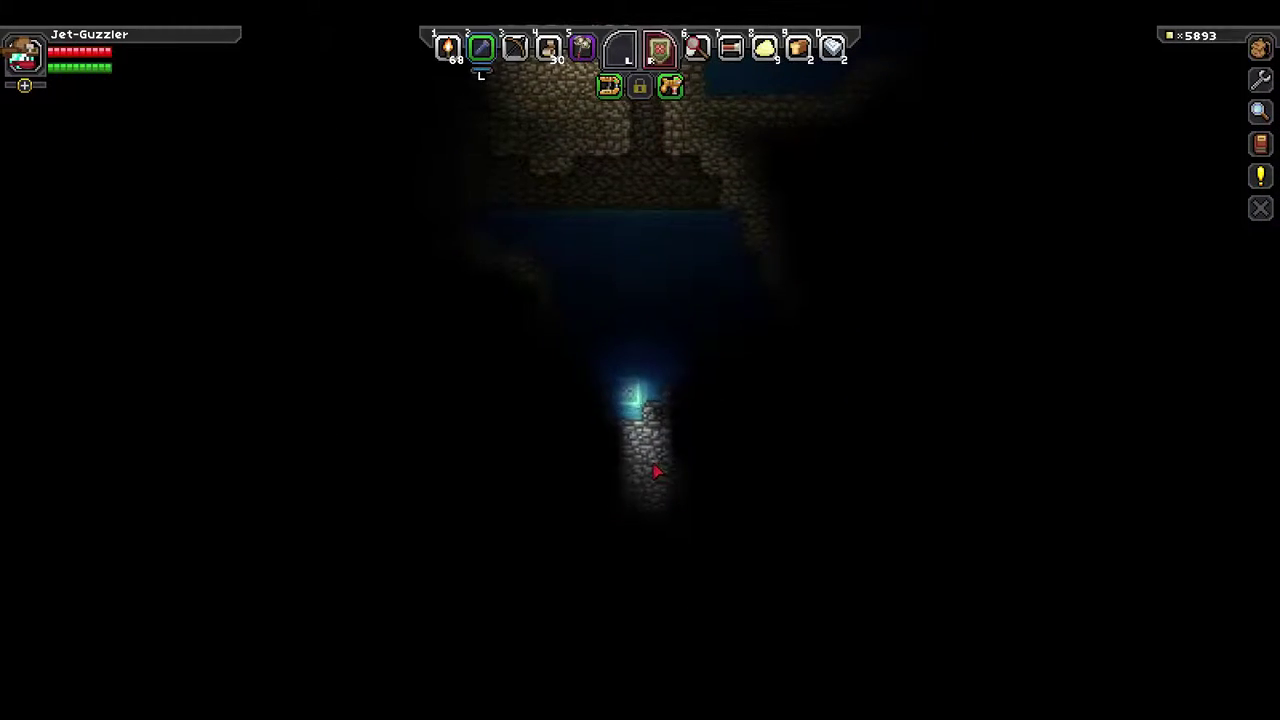
Swim up the flooded shaft to the torch-lit wall and equip the matter manipulator.
key(space)
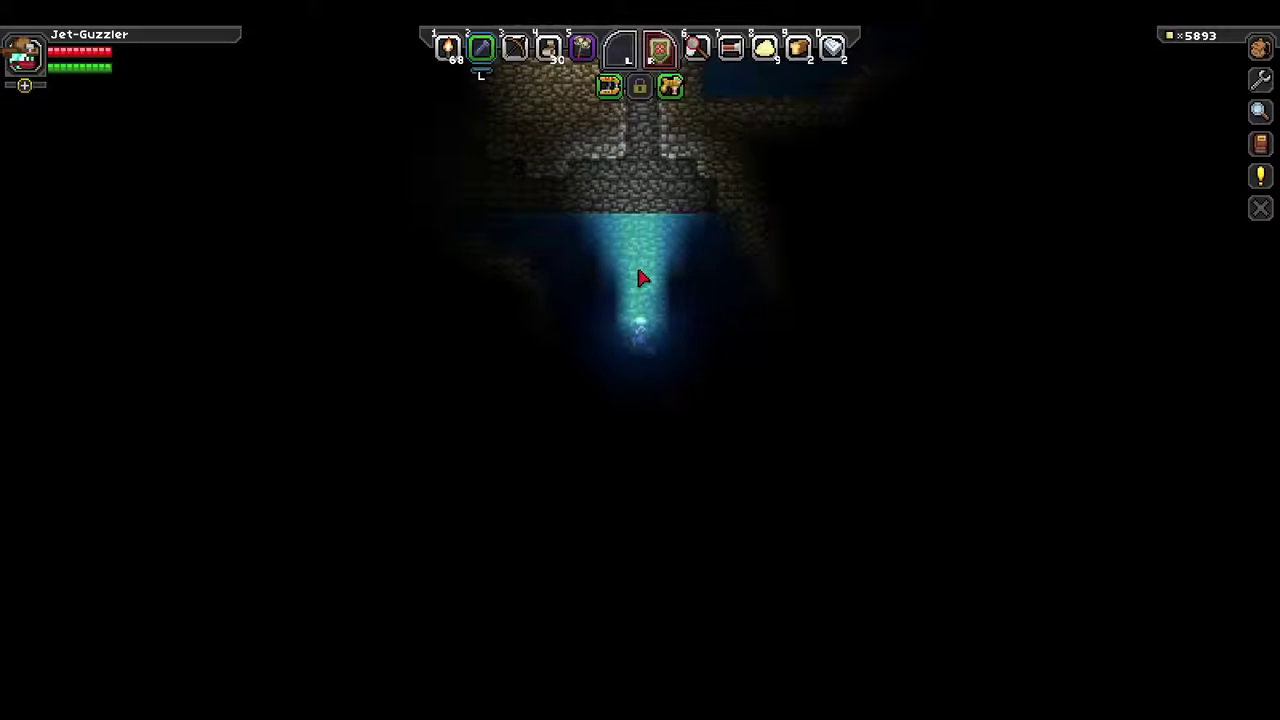
key(d)
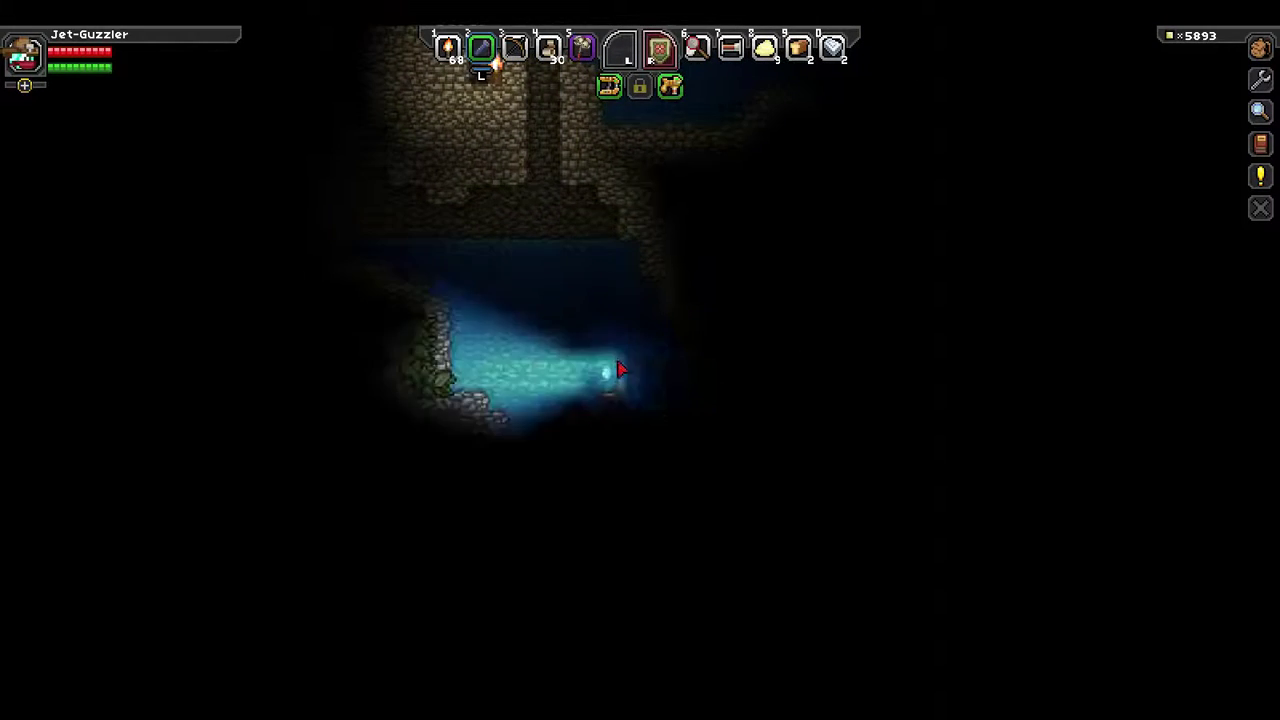
key(space)
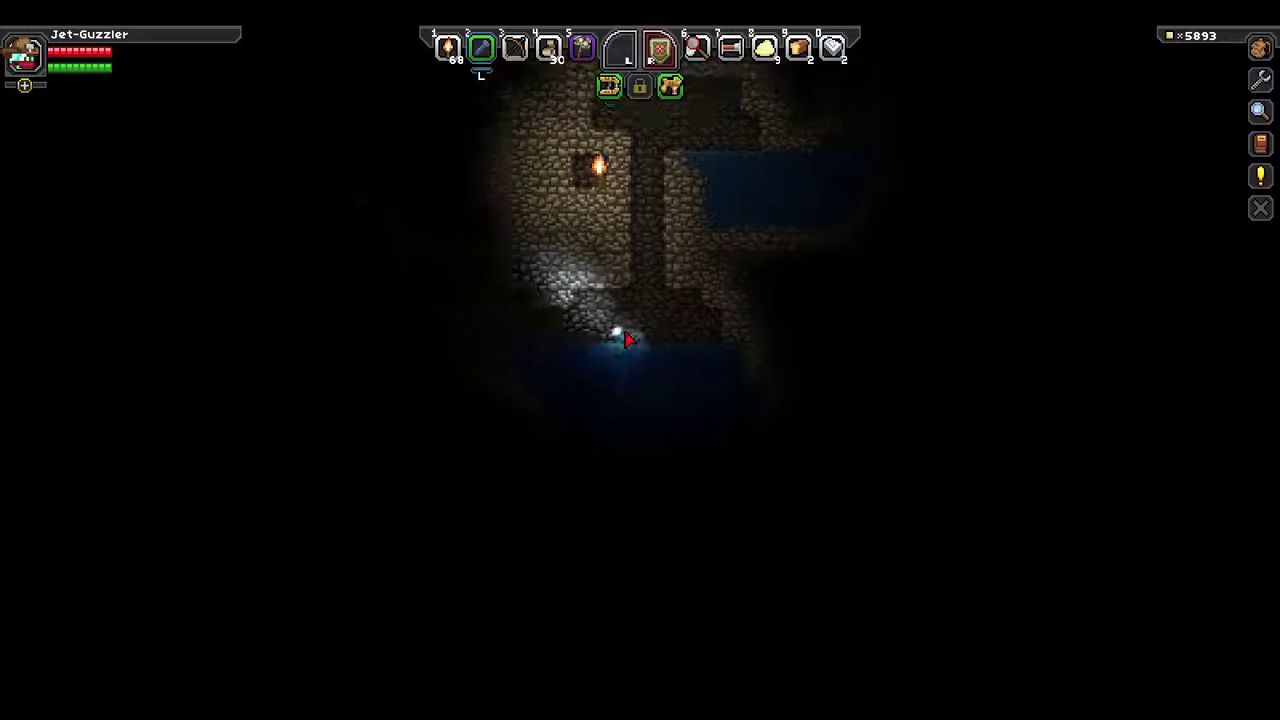
key(space)
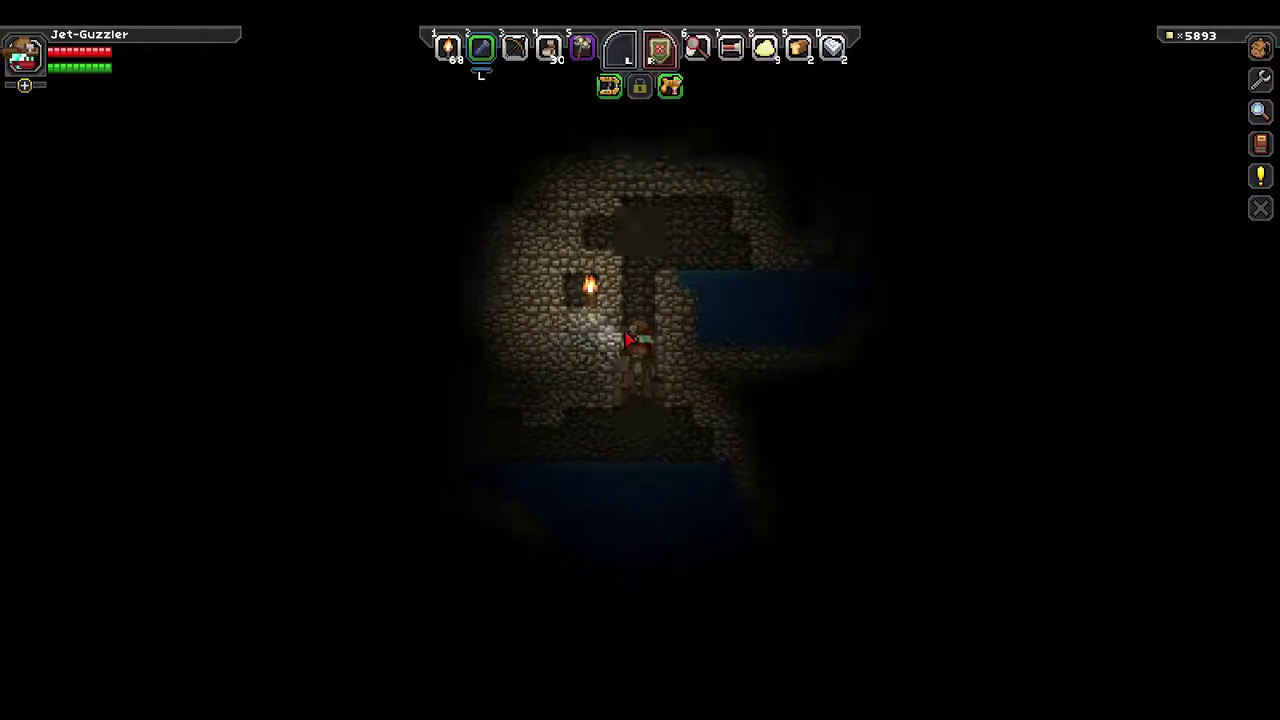
key(d)
key(a)
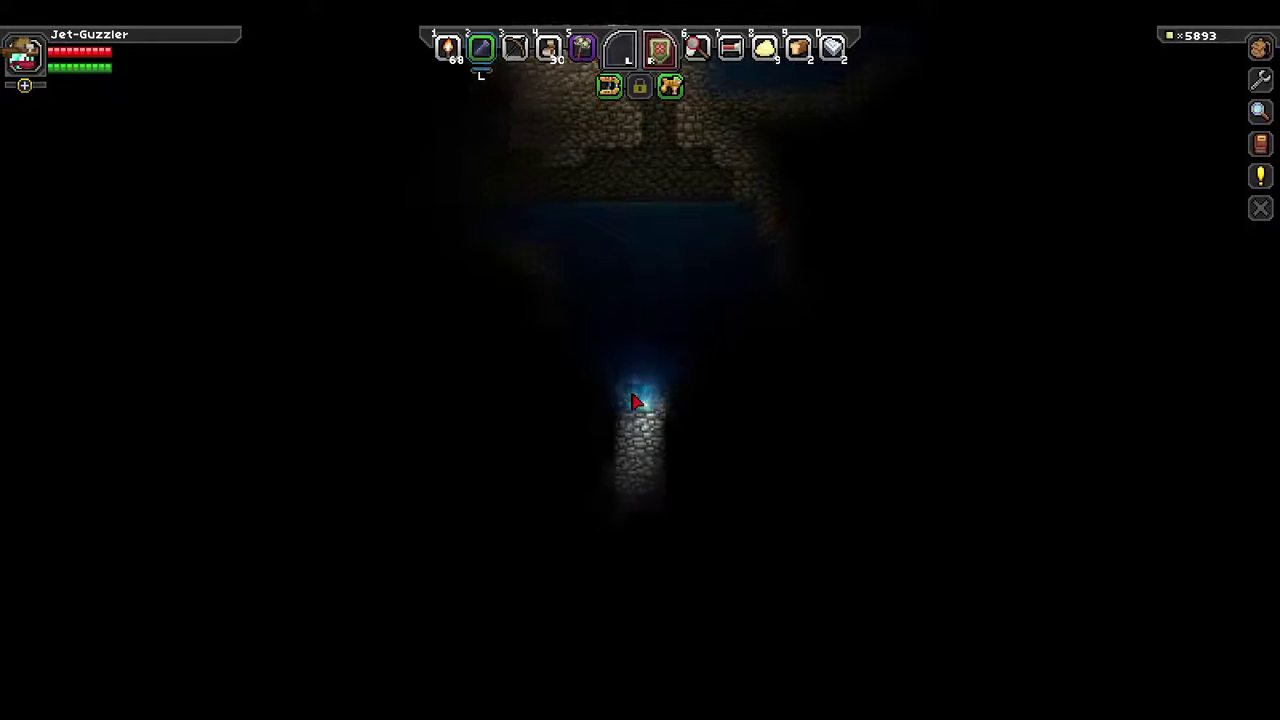
key(r)
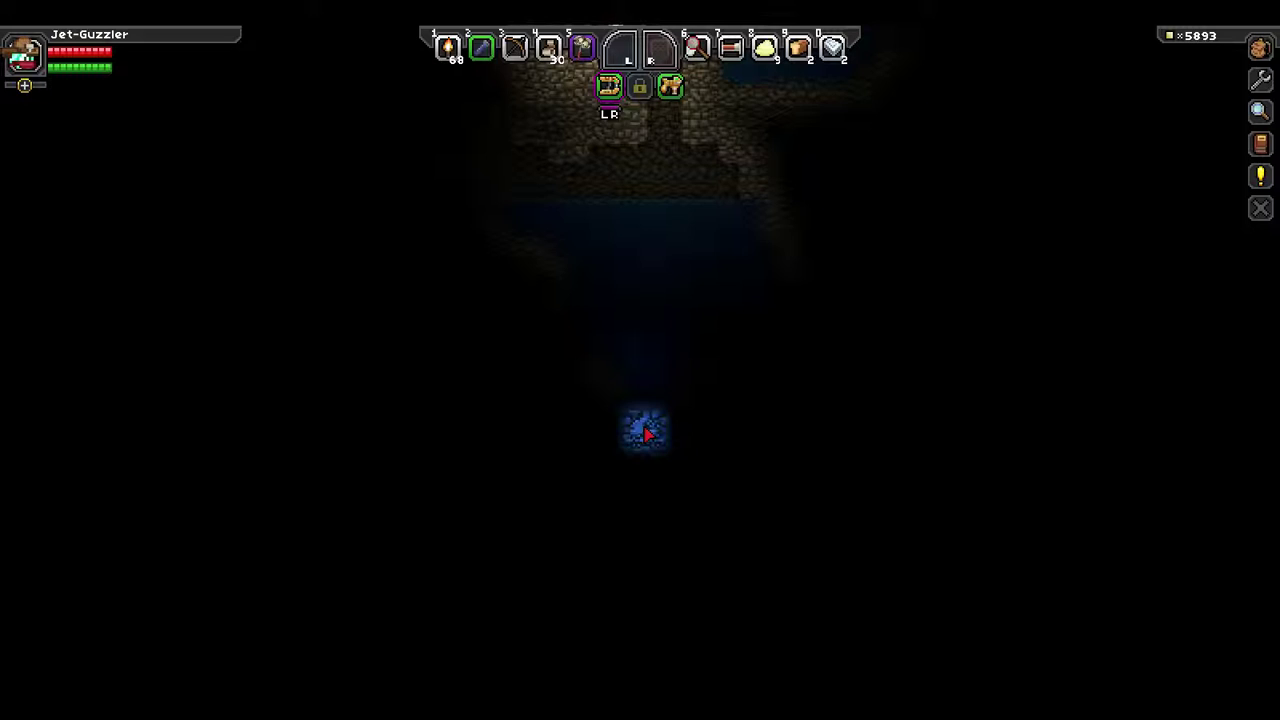
Mine straight down through cobblestone, picking up Gold Ore.
click(645, 432)
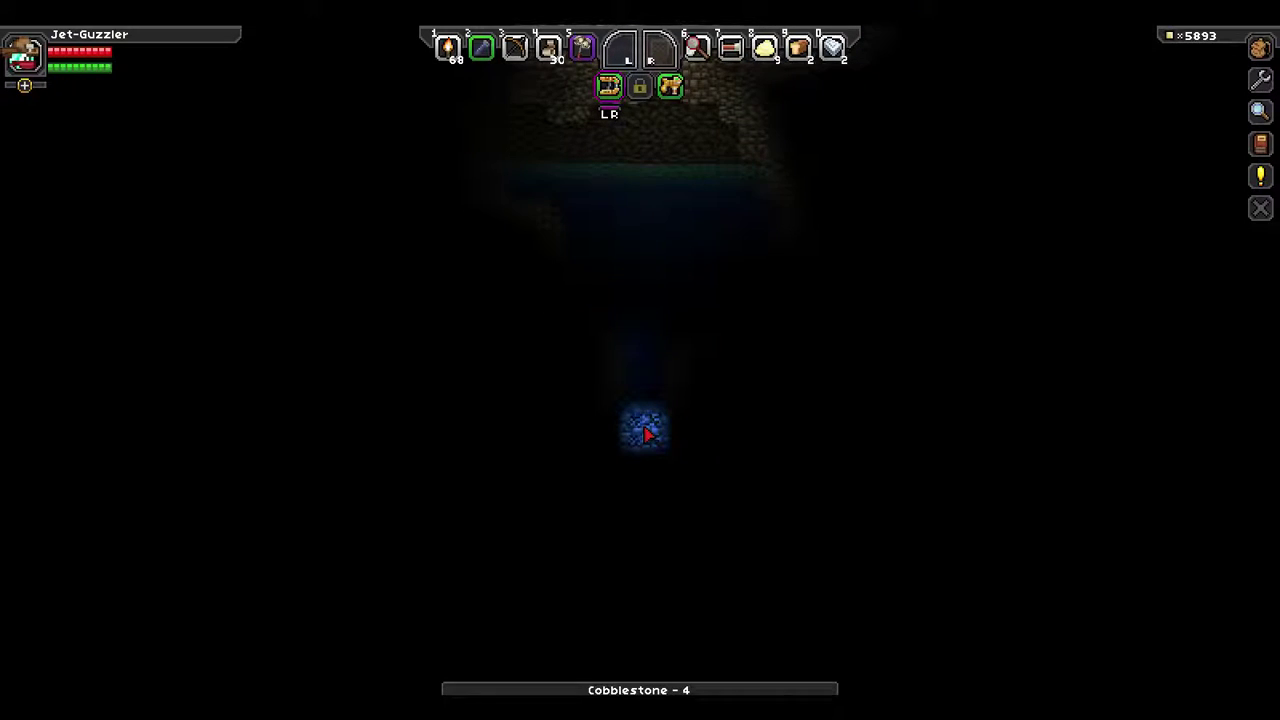
click(645, 432)
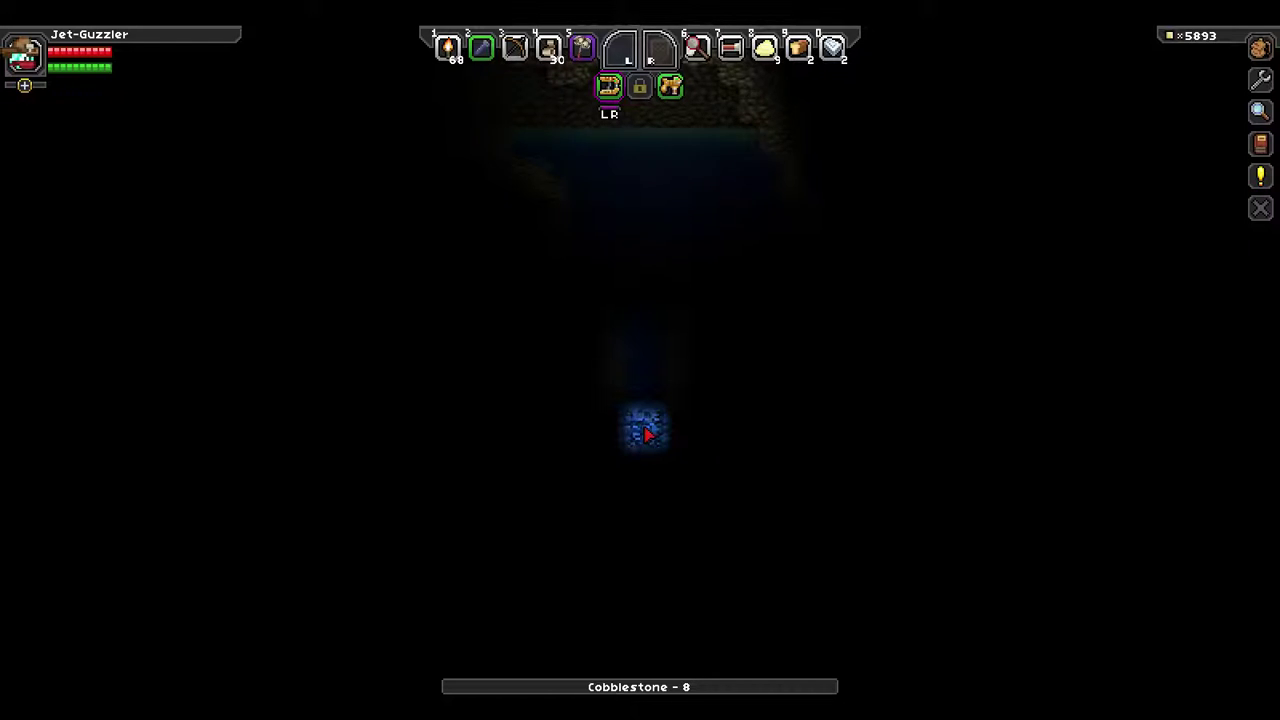
click(647, 434)
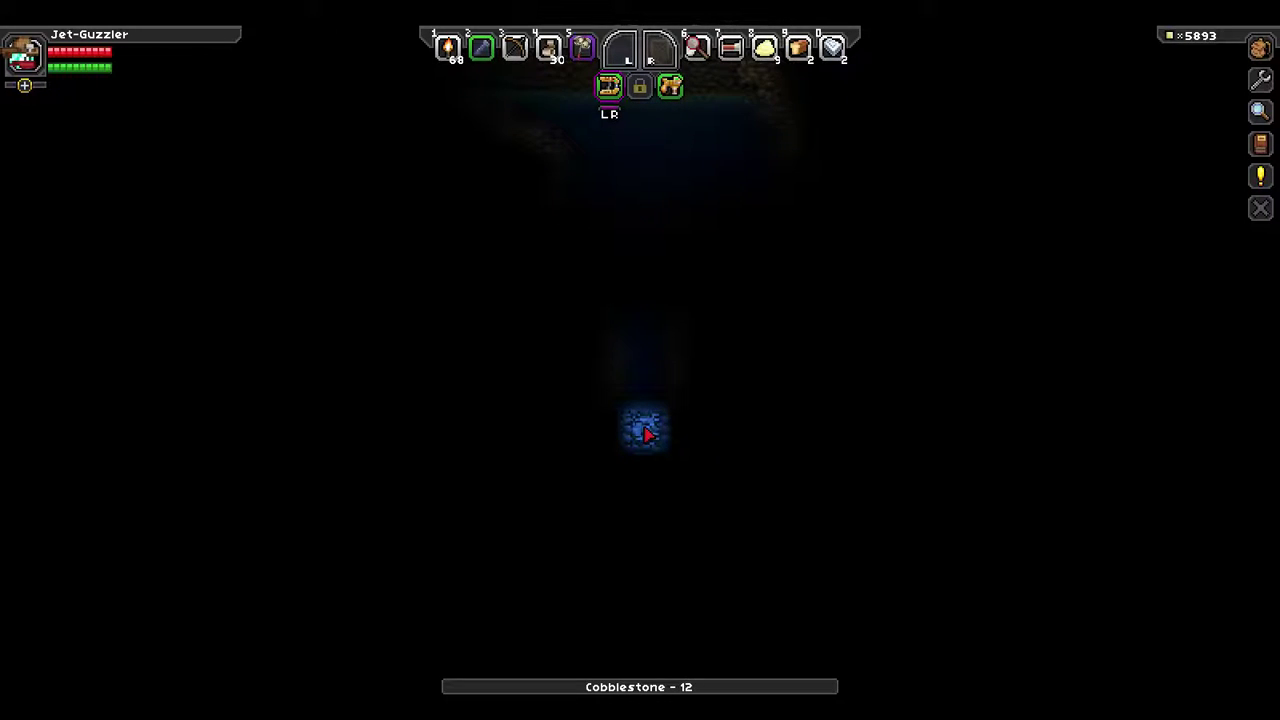
click(647, 434)
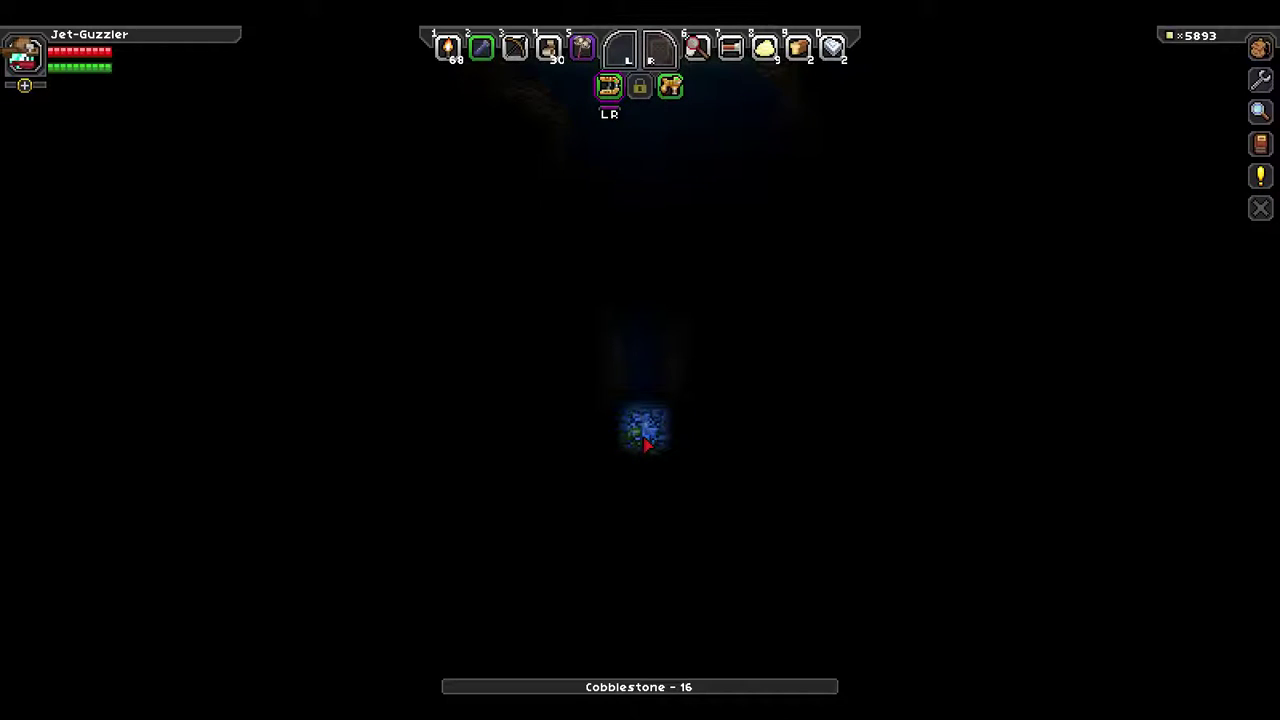
click(647, 444)
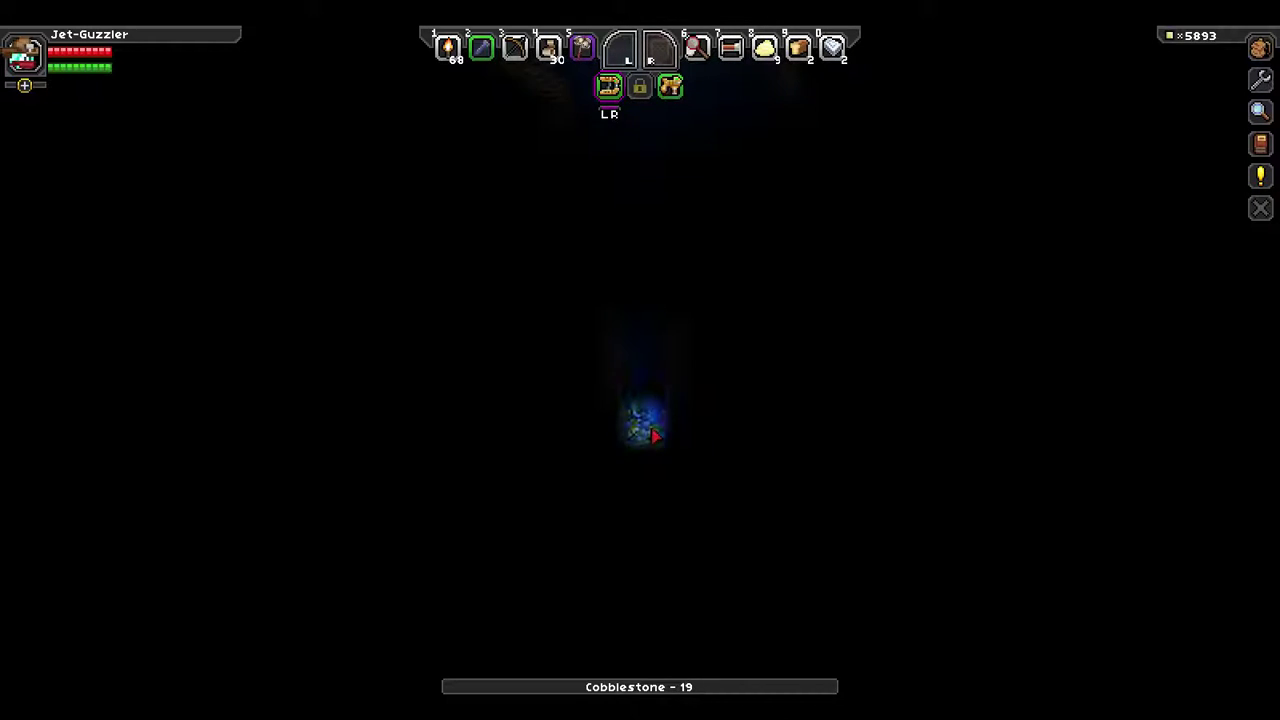
click(655, 436)
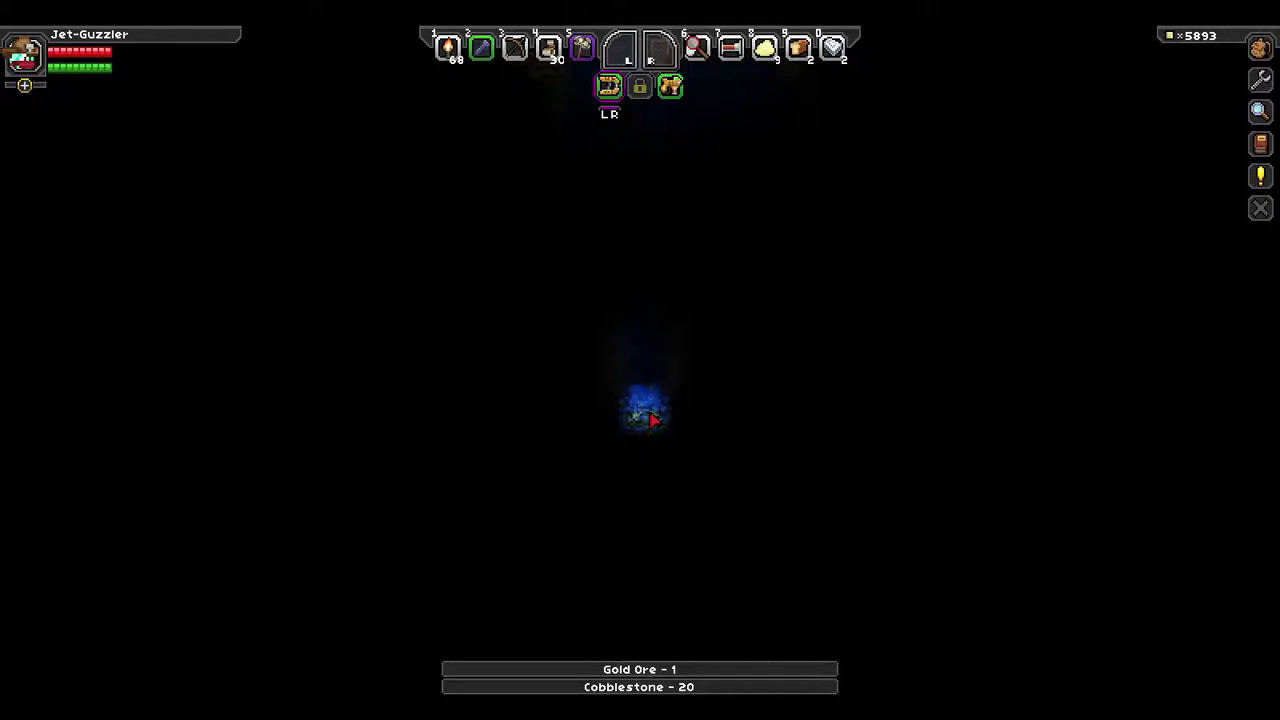
click(651, 420)
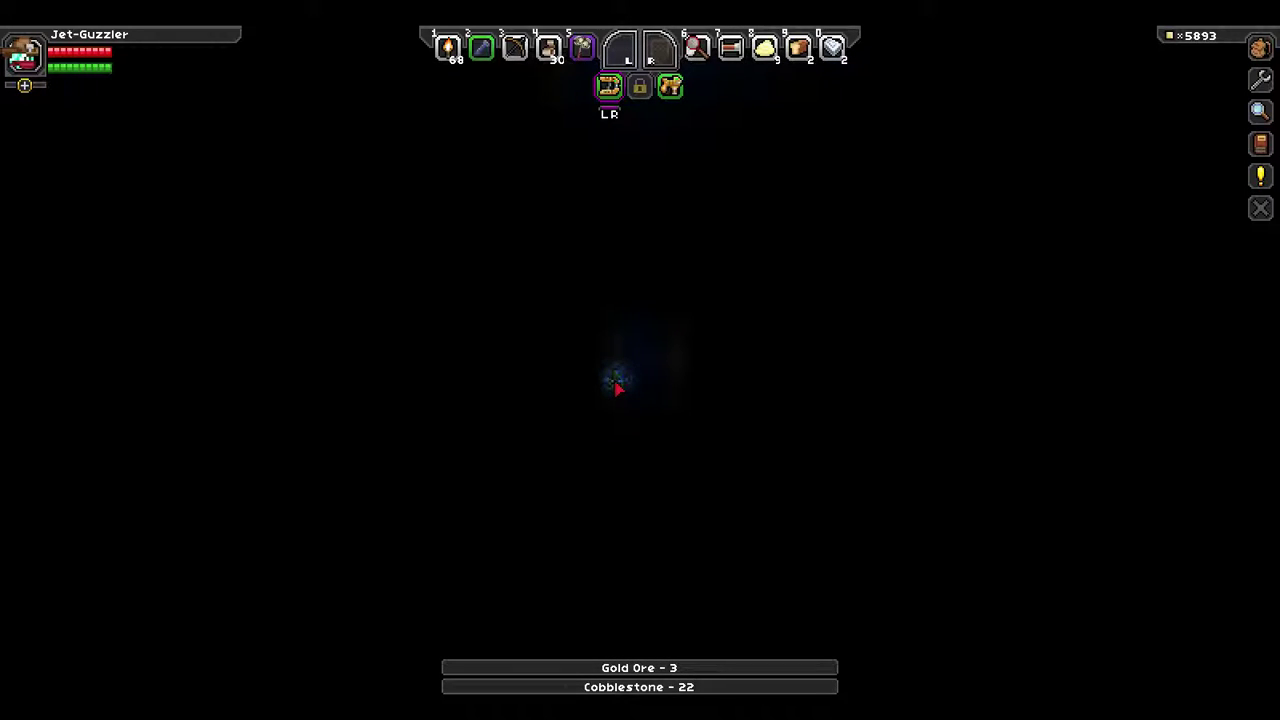
Mine up and to the right, gathering water and the first Titanium Ore.
click(615, 387)
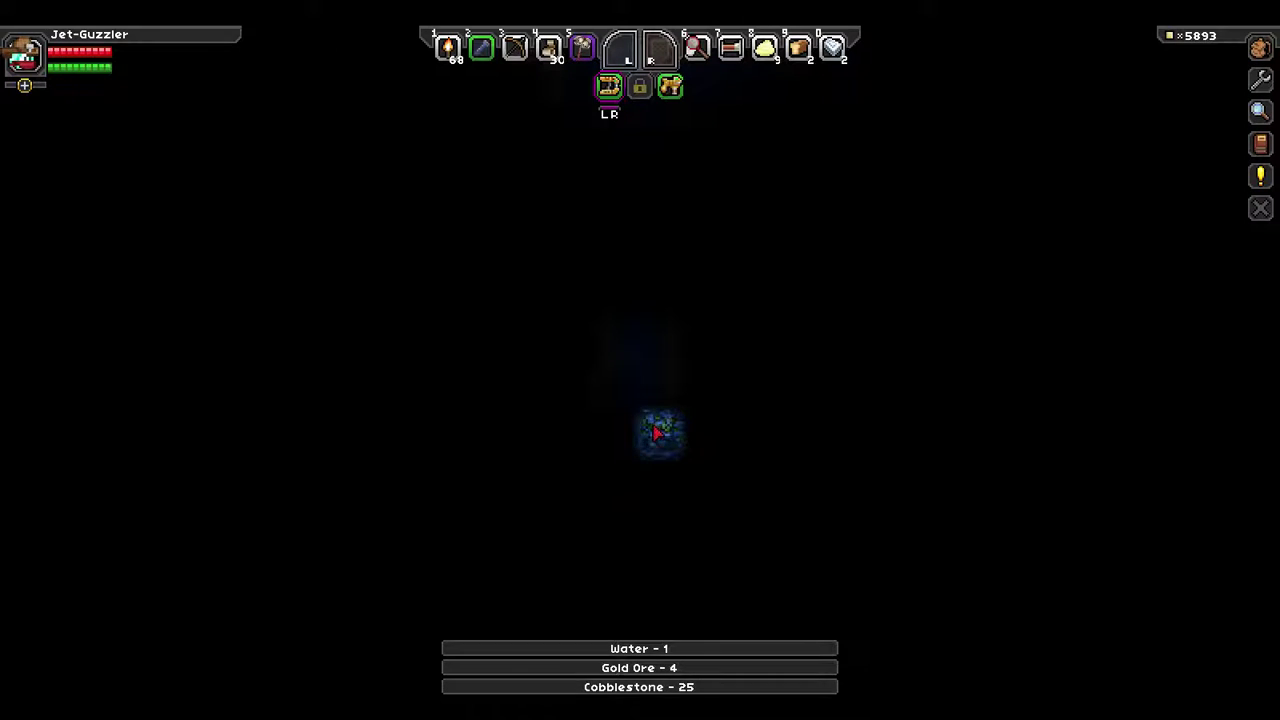
drag(656, 432, 648, 433)
drag(640, 432, 692, 408)
drag(648, 430, 682, 384)
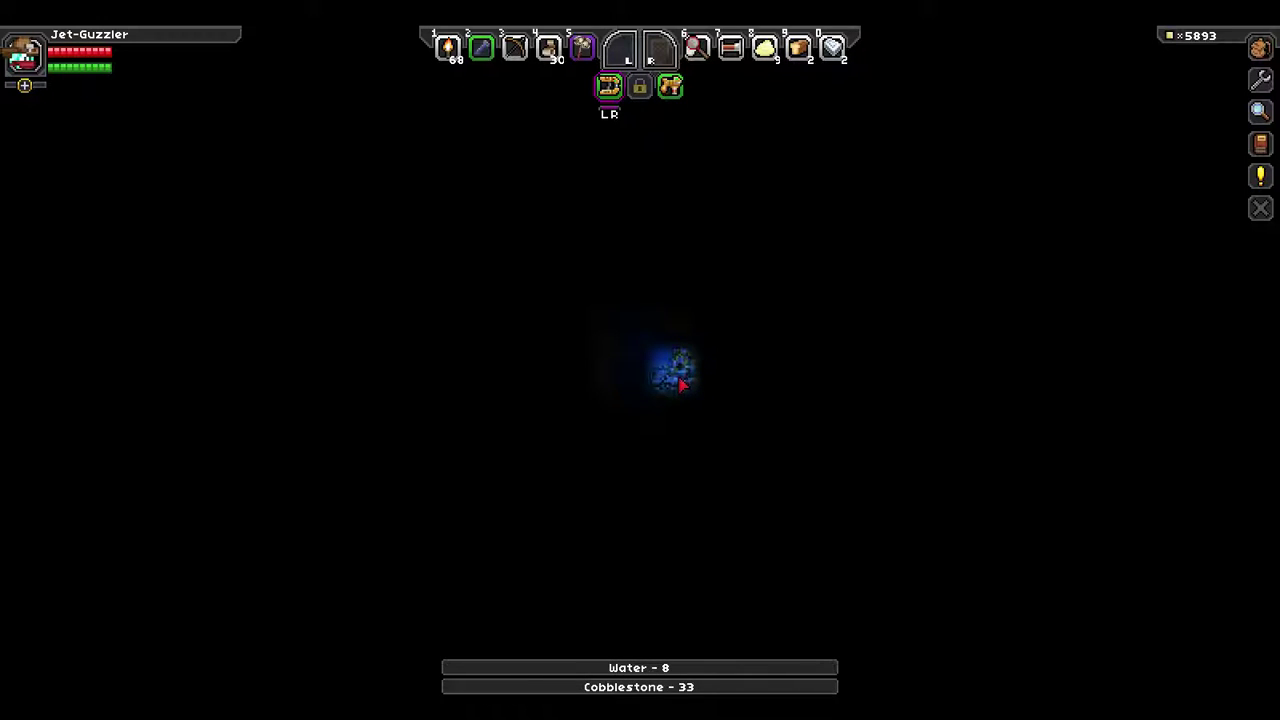
drag(680, 384, 680, 404)
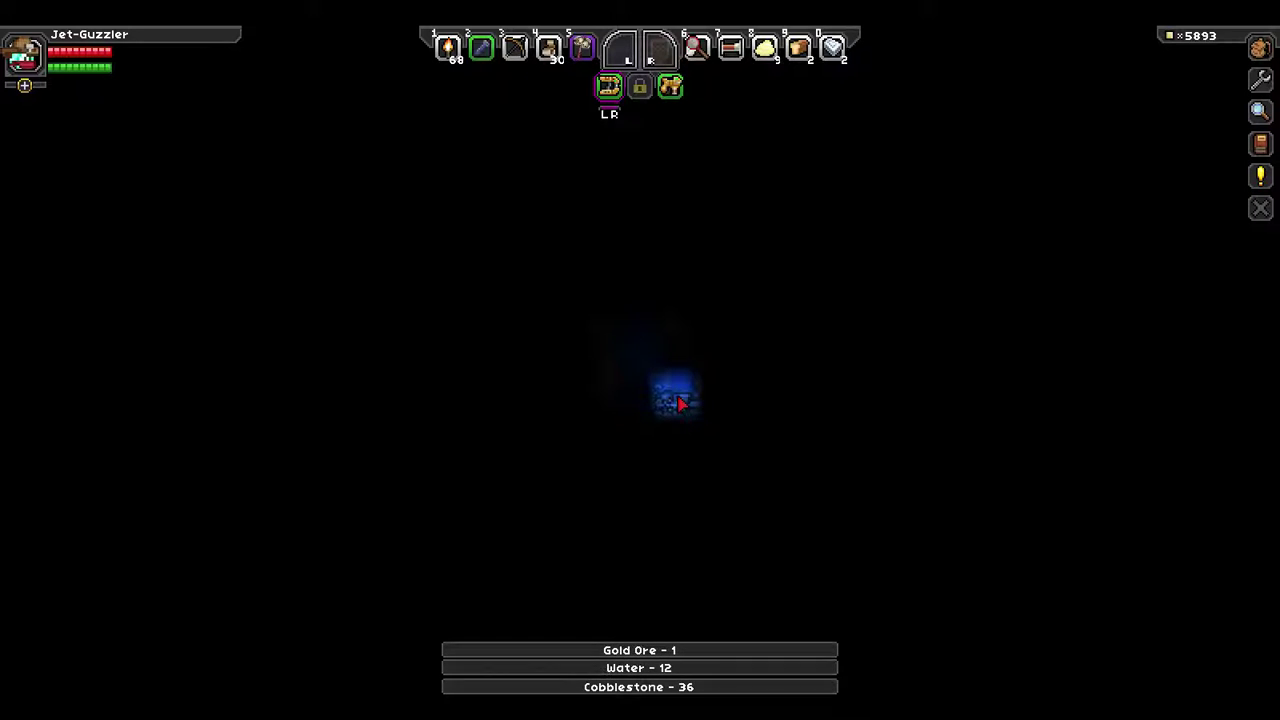
drag(678, 403, 684, 366)
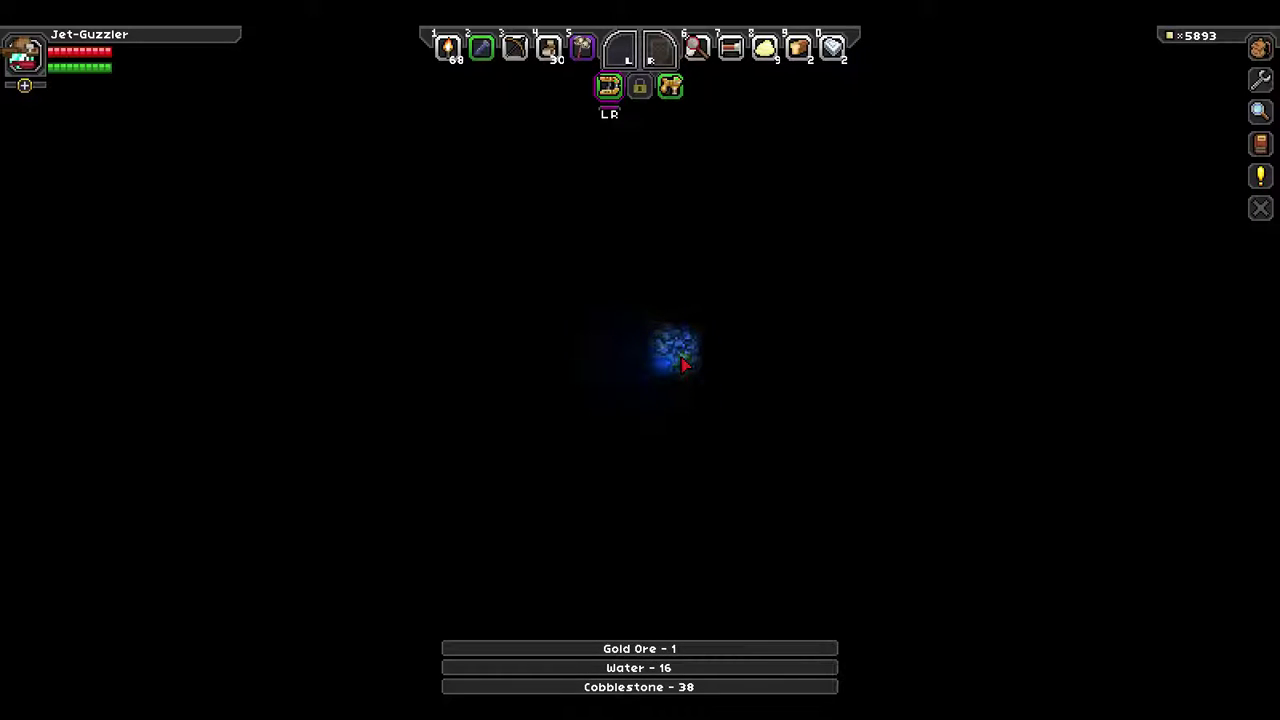
mouse_move(684, 366)
mouse_down()
mouse_move(689, 350)
mouse_move(660, 330)
mouse_move(662, 291)
mouse_up()
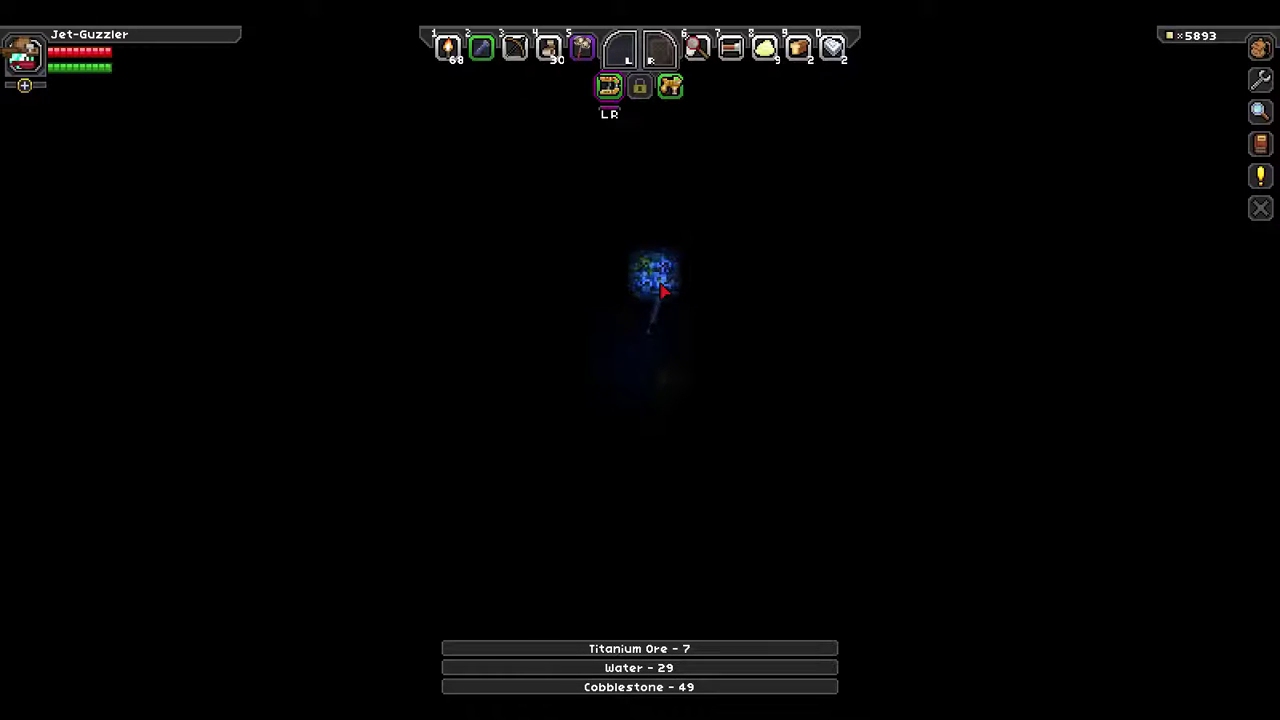
Mine titanium ore up to 21, then Save & Quit to the title screen.
mouse_move(662, 291)
mouse_down()
mouse_move(667, 243)
mouse_move(629, 240)
mouse_move(700, 240)
mouse_move(686, 240)
mouse_move(702, 316)
mouse_move(691, 309)
mouse_move(684, 392)
mouse_up()
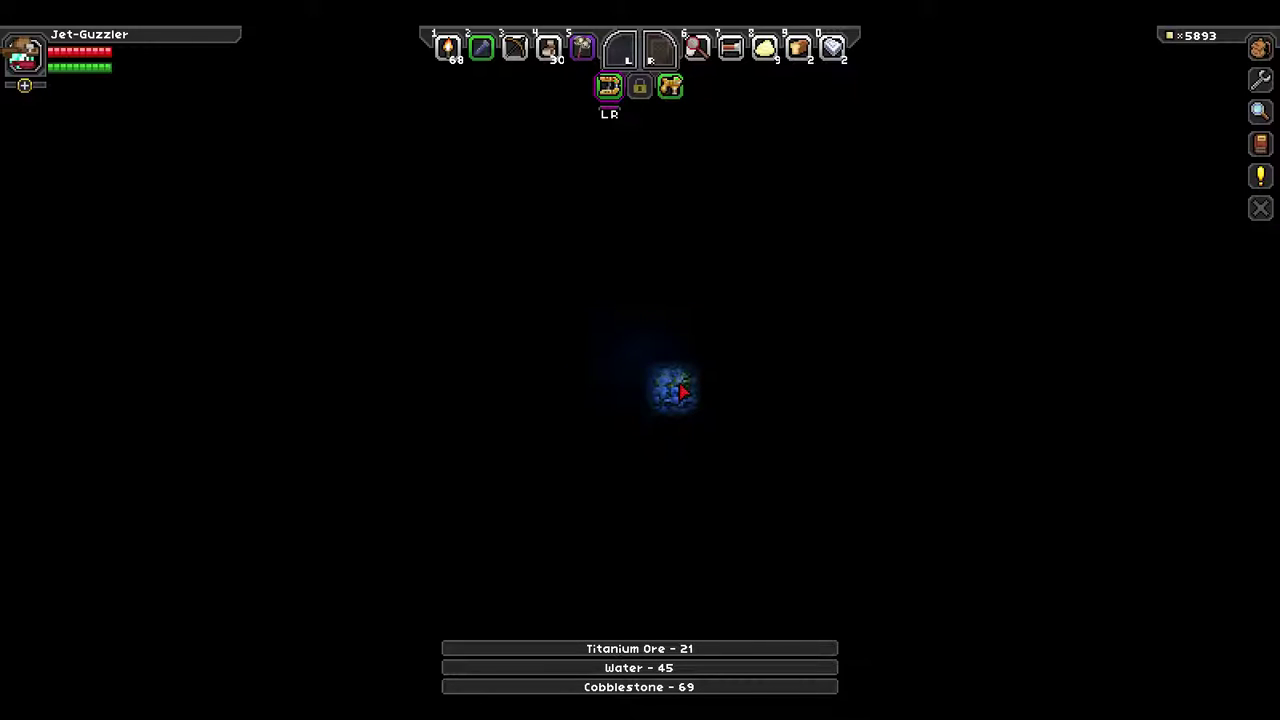
drag(684, 392, 677, 286)
key(2)
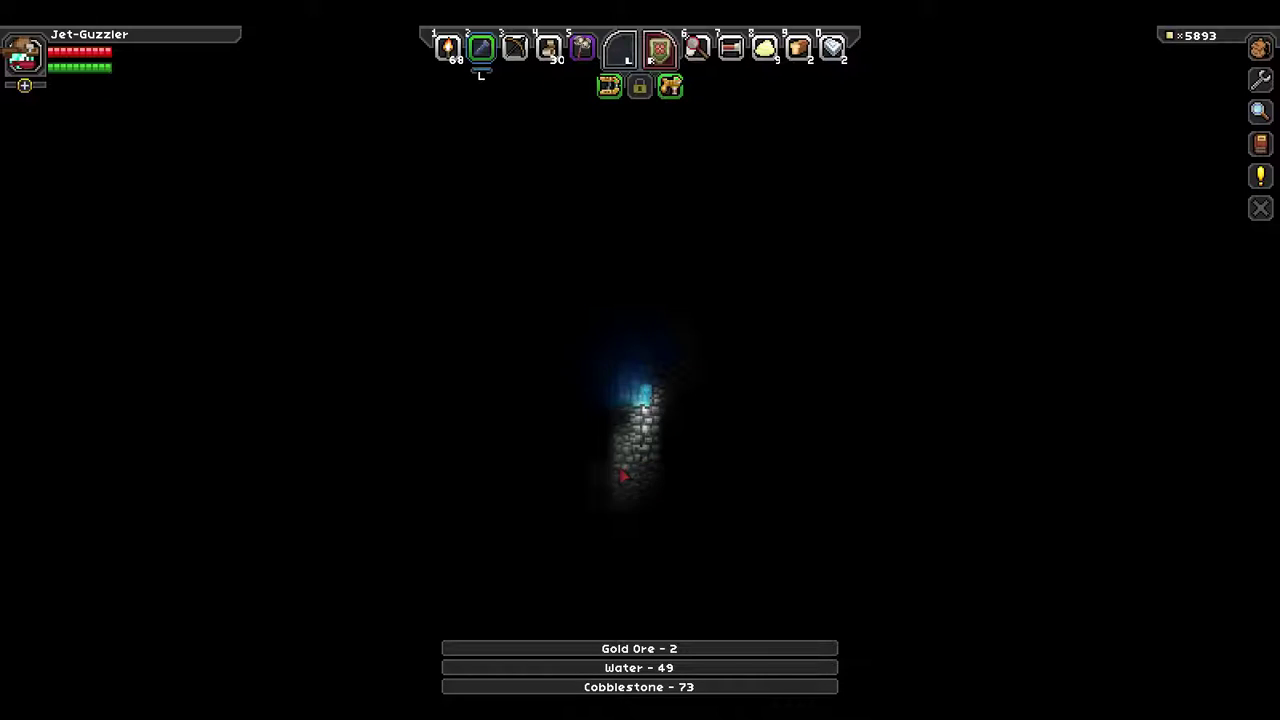
key(Escape)
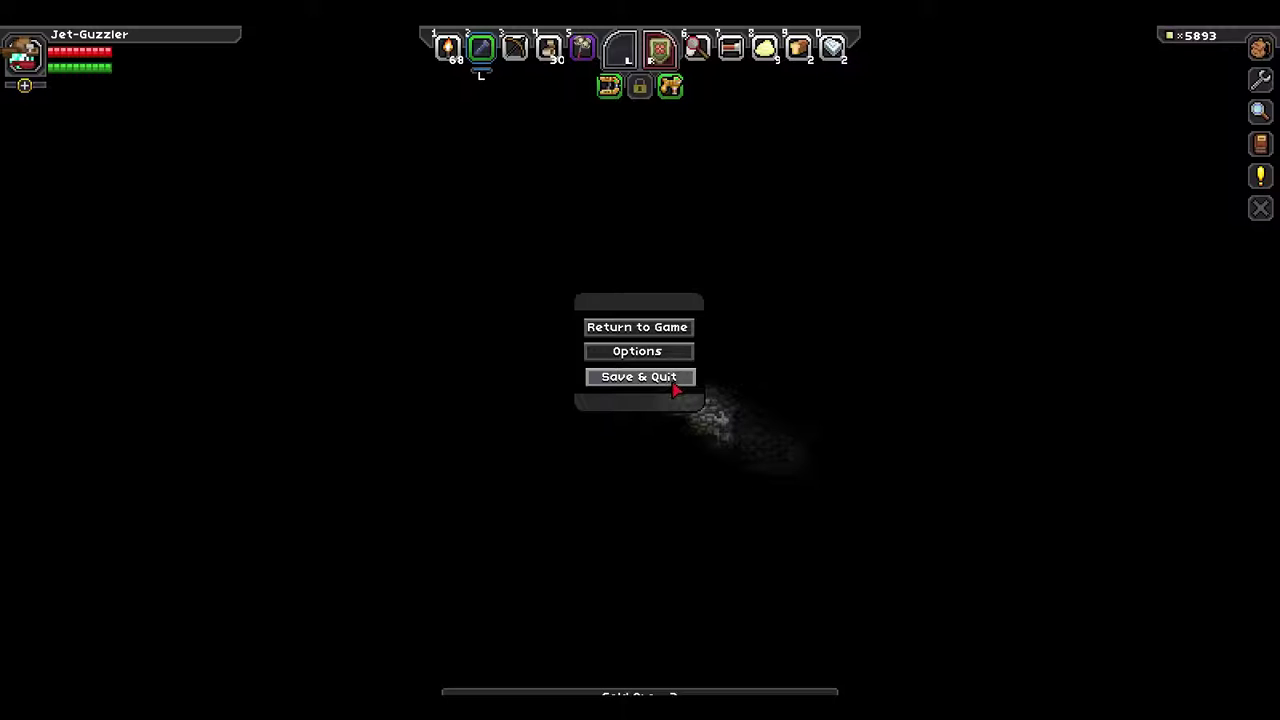
click(676, 388)
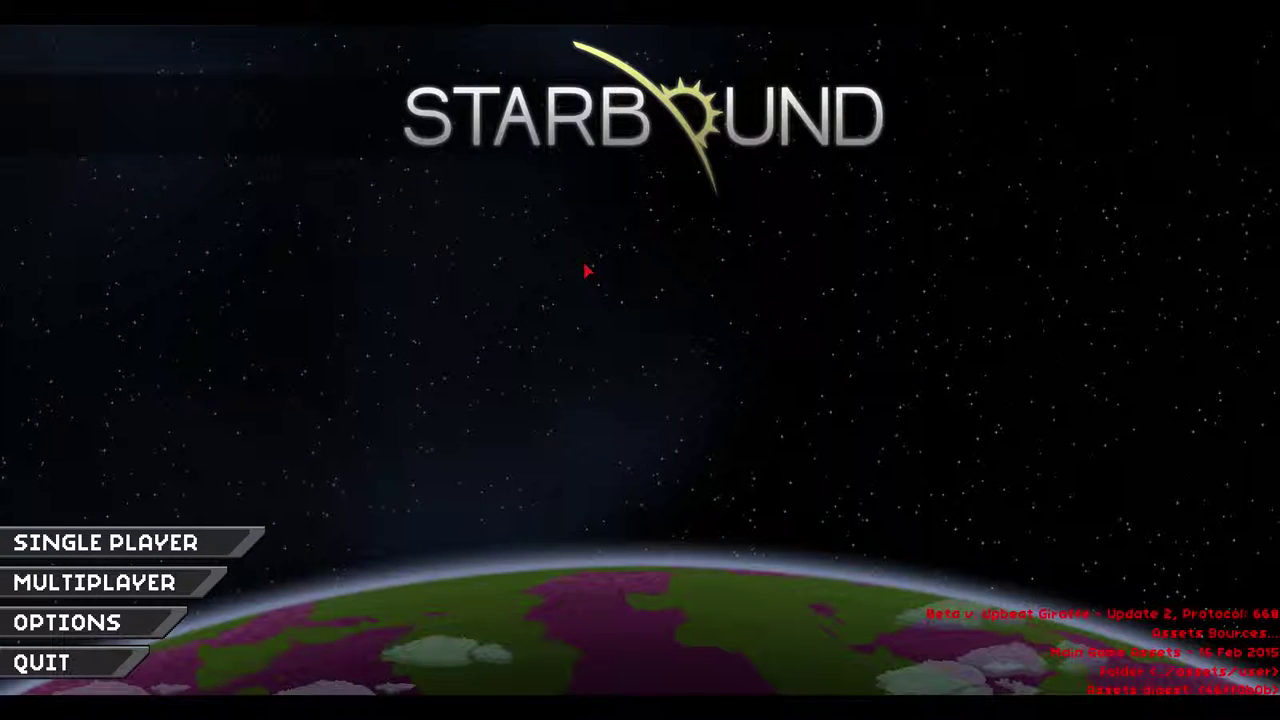